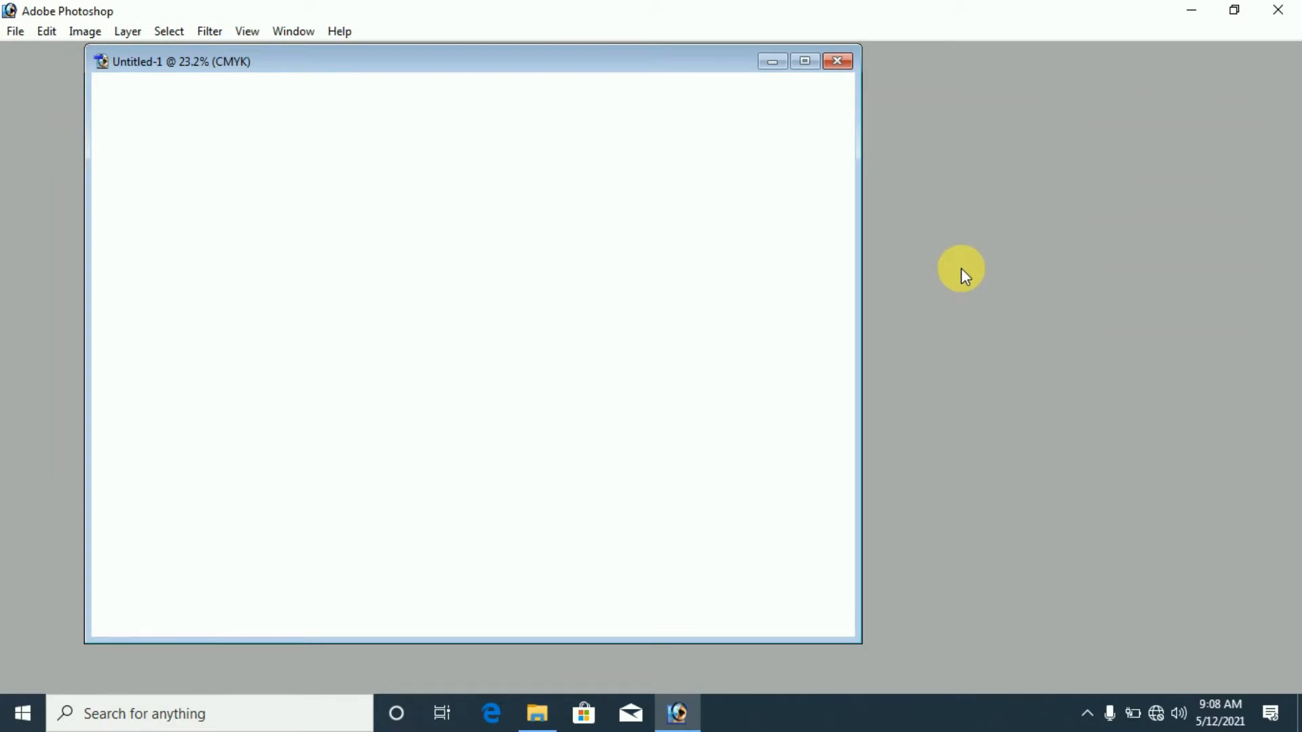
View the blank canvas full screen without panels, fitted to the screen, and return to the normal window view
key("Tab")
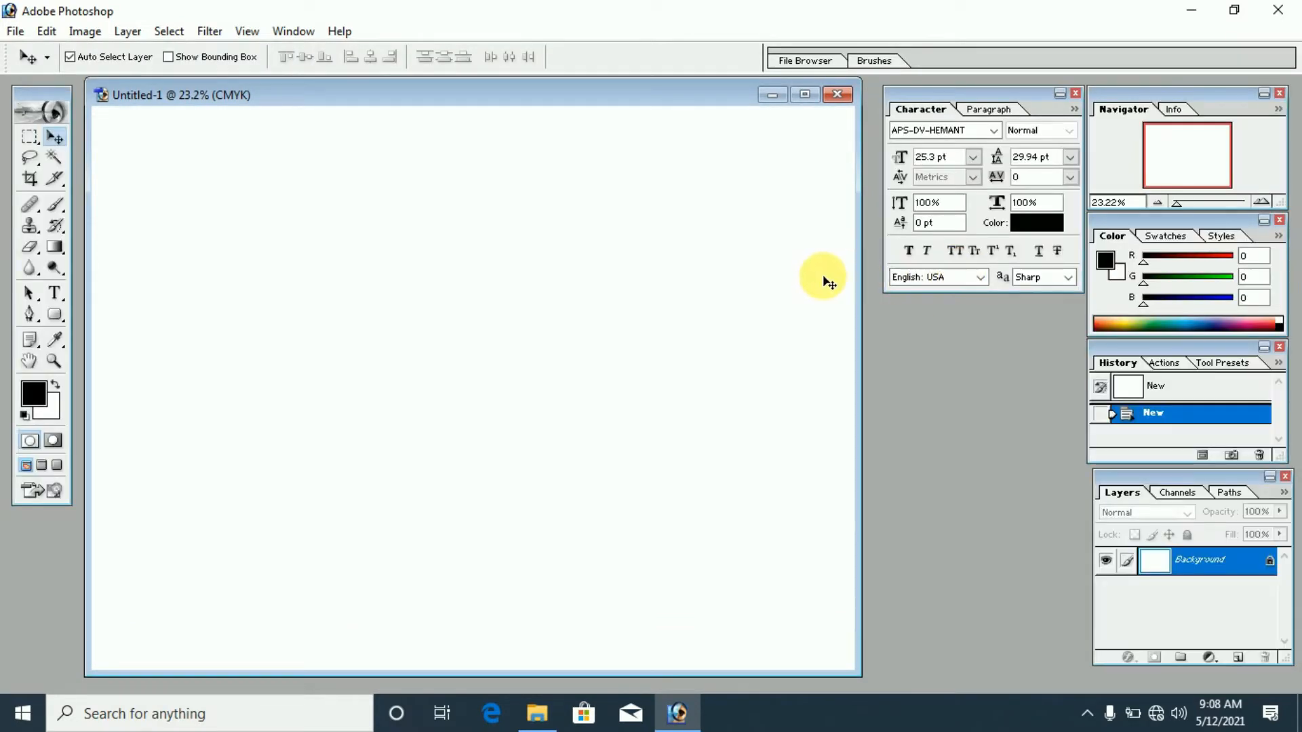
key("f")
key("Tab")
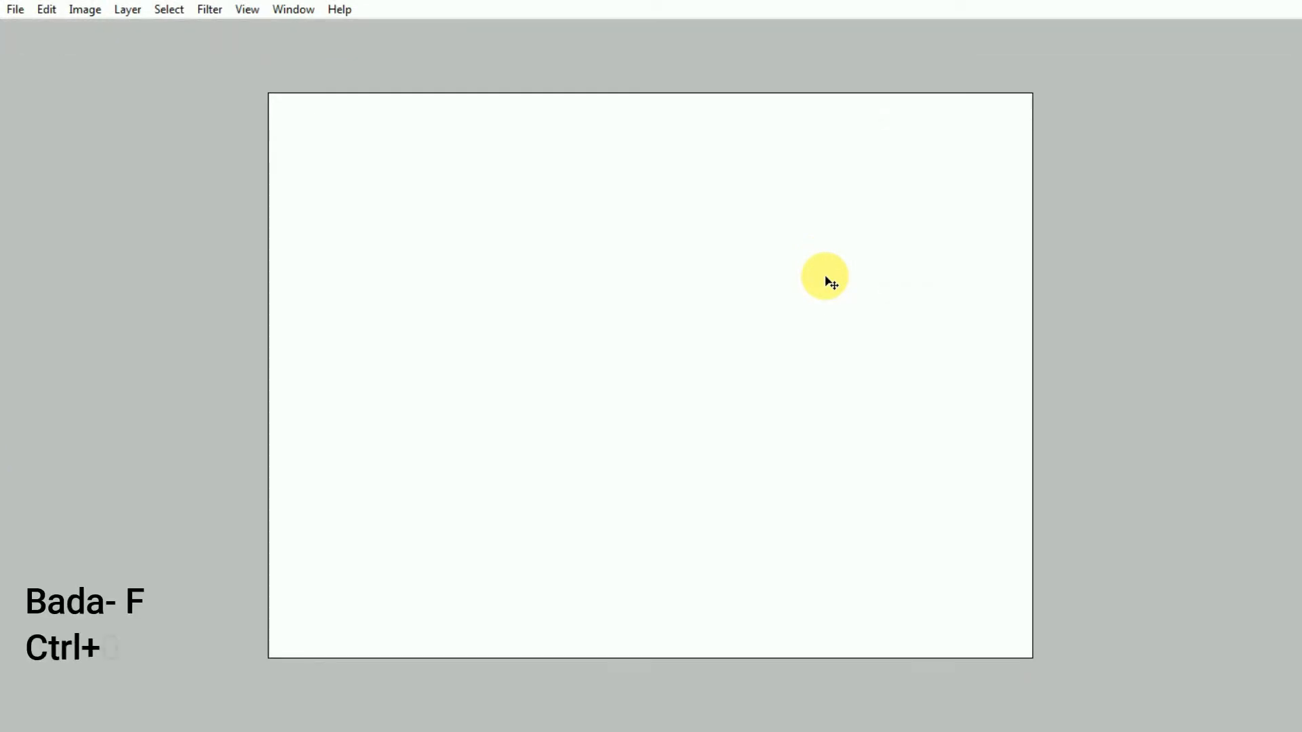
key("ctrl+0")
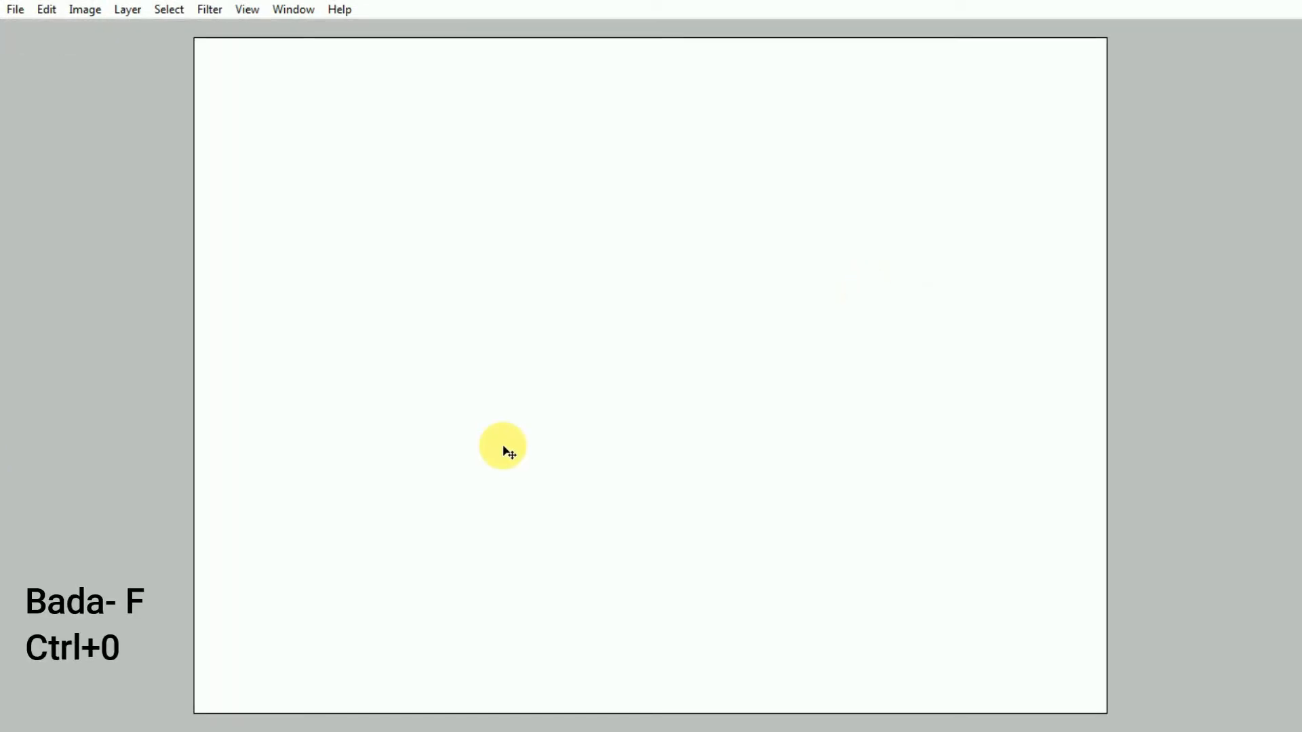
key("f")
key("f")
Open the Vector-Background and bigstock-Moody autumn background images from the nested New folder in File Explorer in Photoshop
left_click(528, 717)
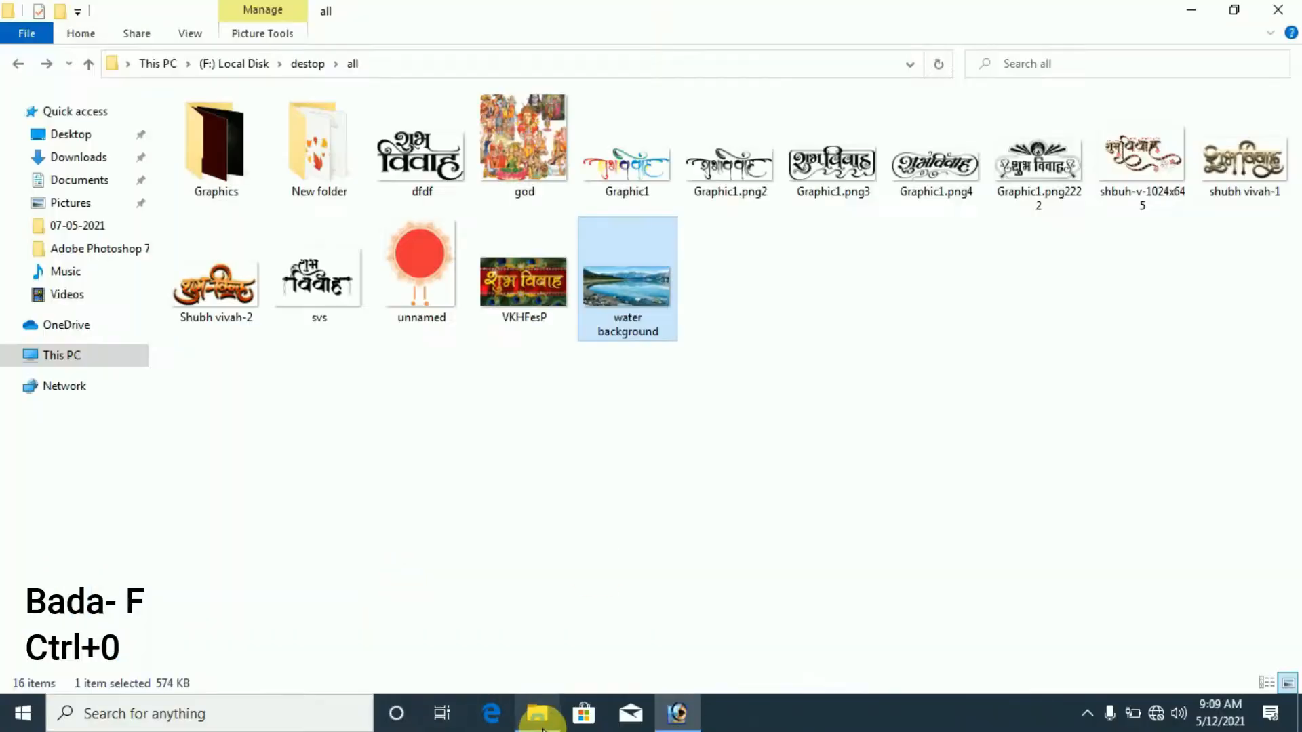
double_click(312, 159)
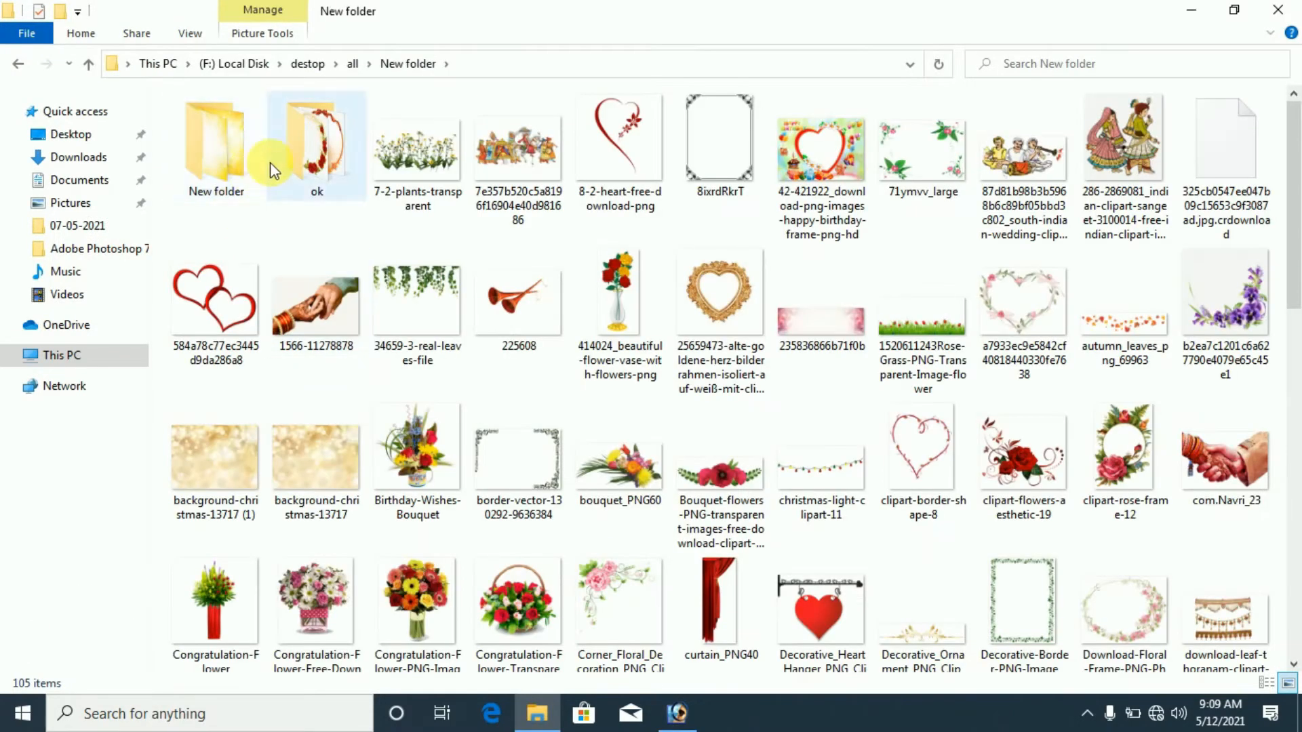
double_click(230, 158)
left_click(226, 499)
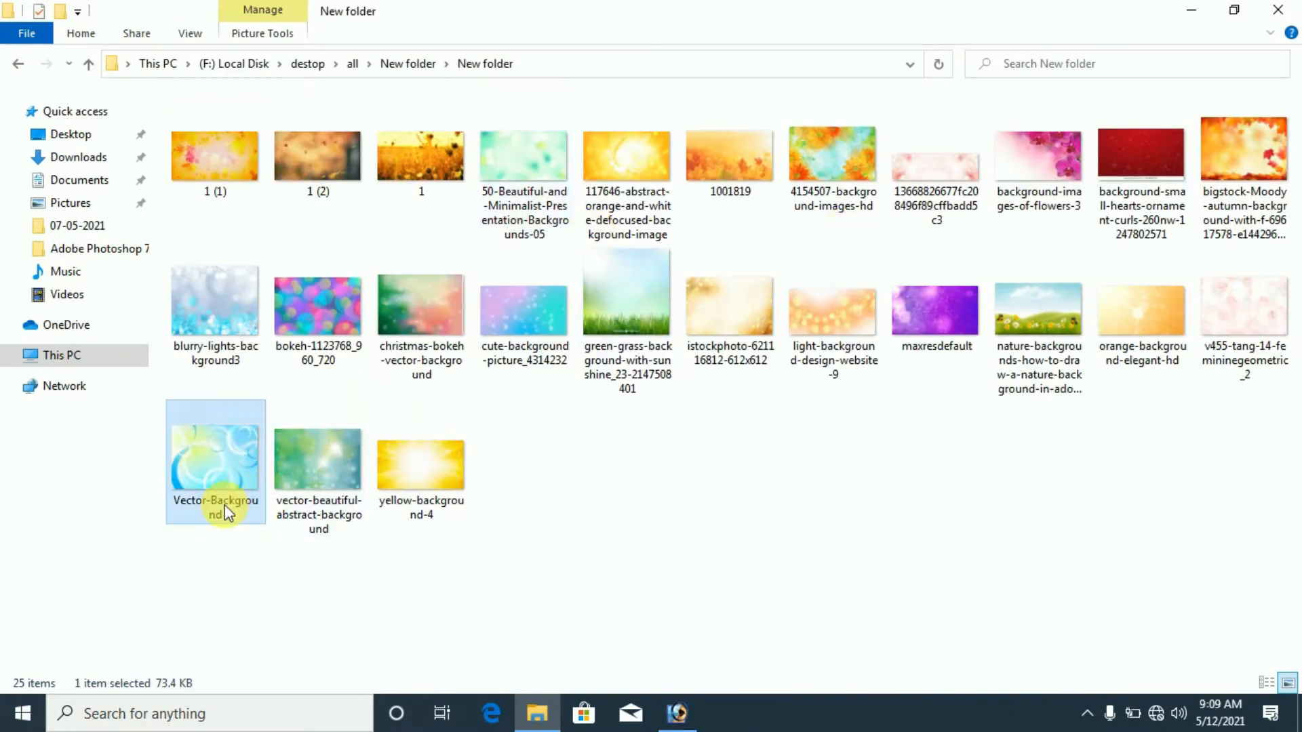
left_click_drag(251, 447, 706, 505)
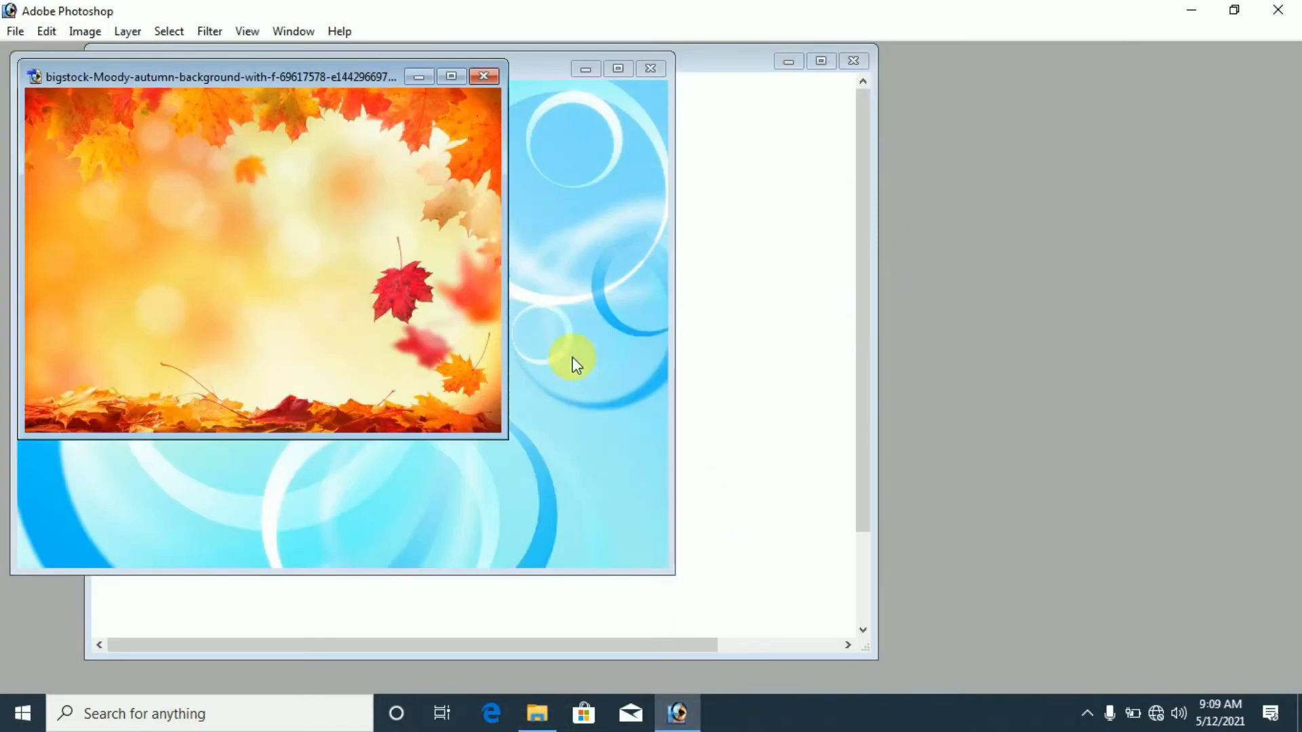
Copy the blue Vector-Background image into Untitled-1 and scale it to cover the whole canvas
left_click_drag(619, 343, 773, 378)
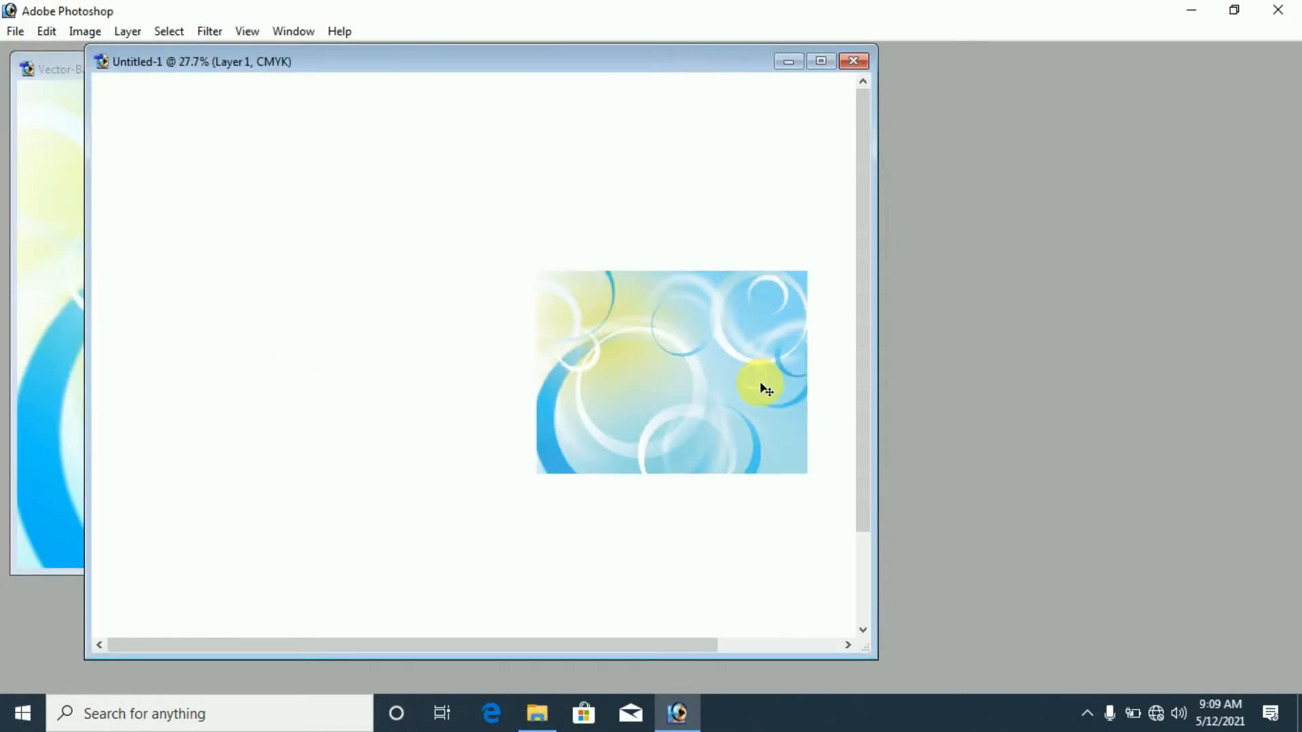
key("f")
key("ctrl+minus")
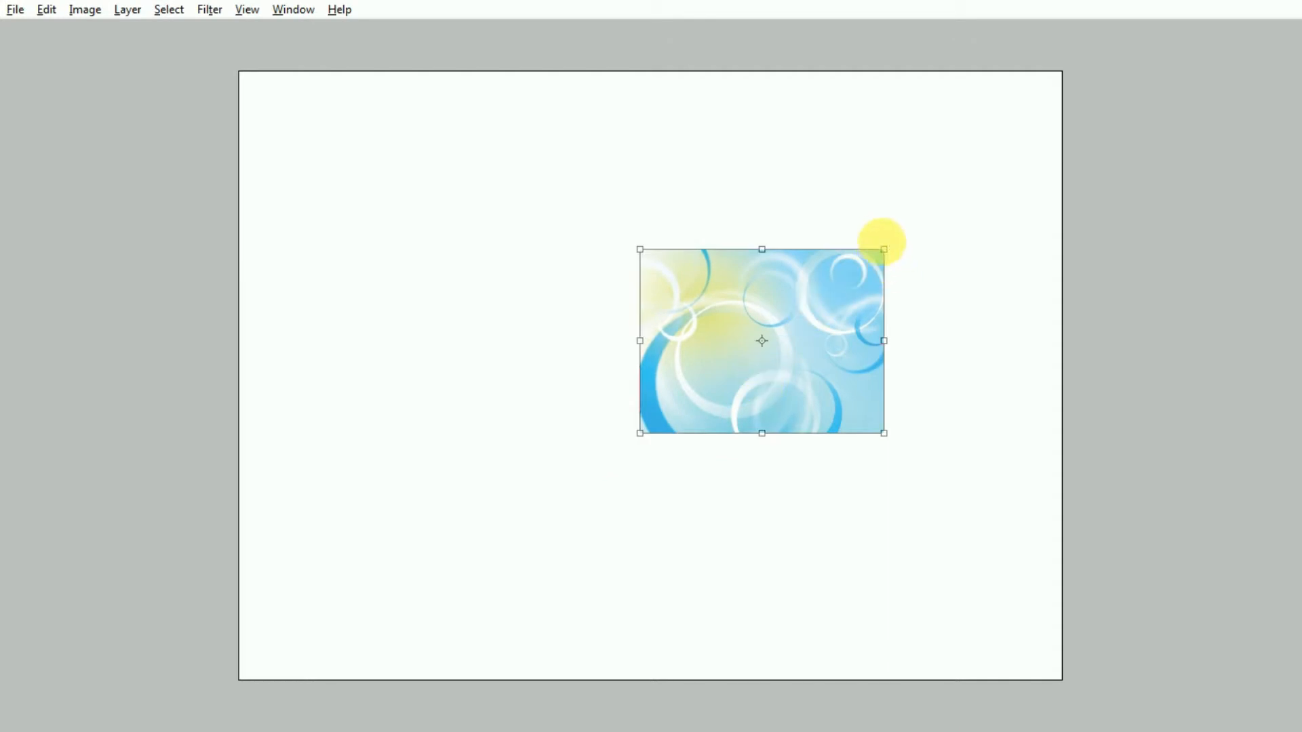
left_click_drag(883, 249, 1171, 105)
left_click_drag(958, 182, 838, 217)
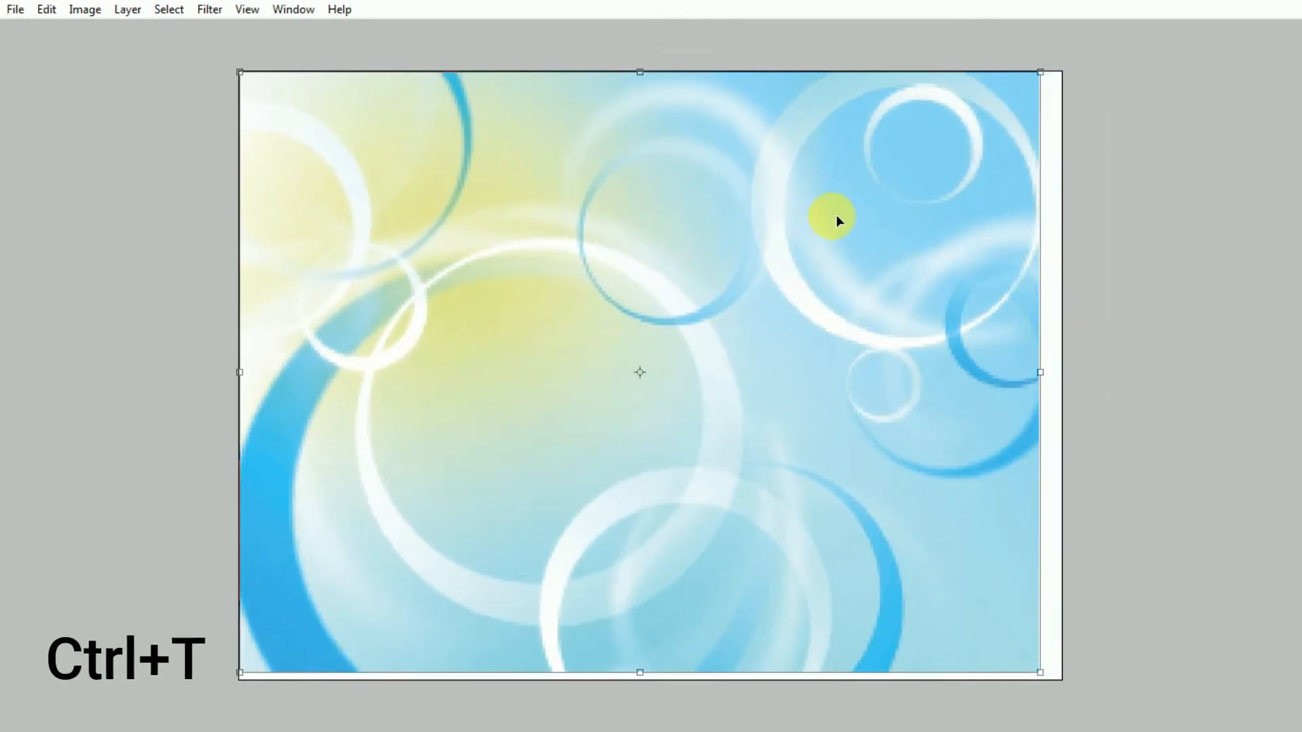
left_click_drag(1043, 670, 1072, 678)
key("Return")
Return to the windowed view, move the Untitled-1 window aside and close the Vector-Background image
key("f")
key("f")
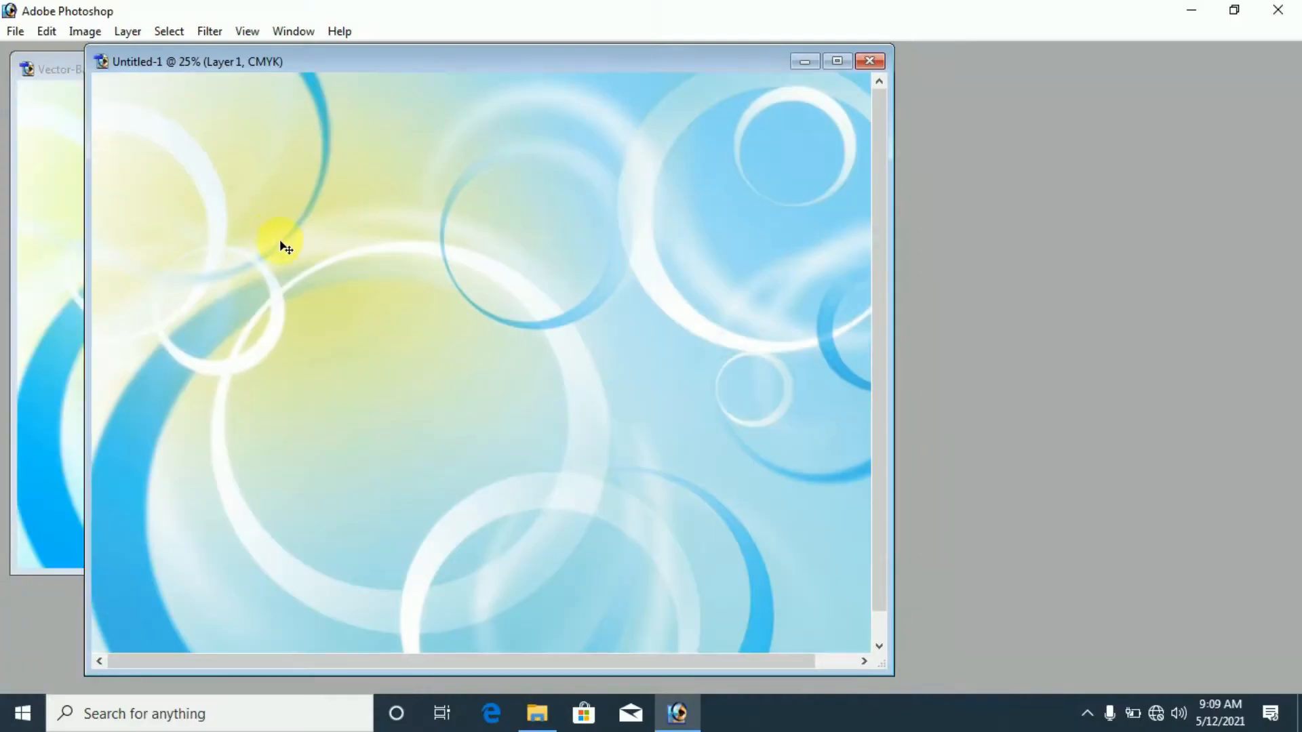
left_click_drag(203, 59, 630, 70)
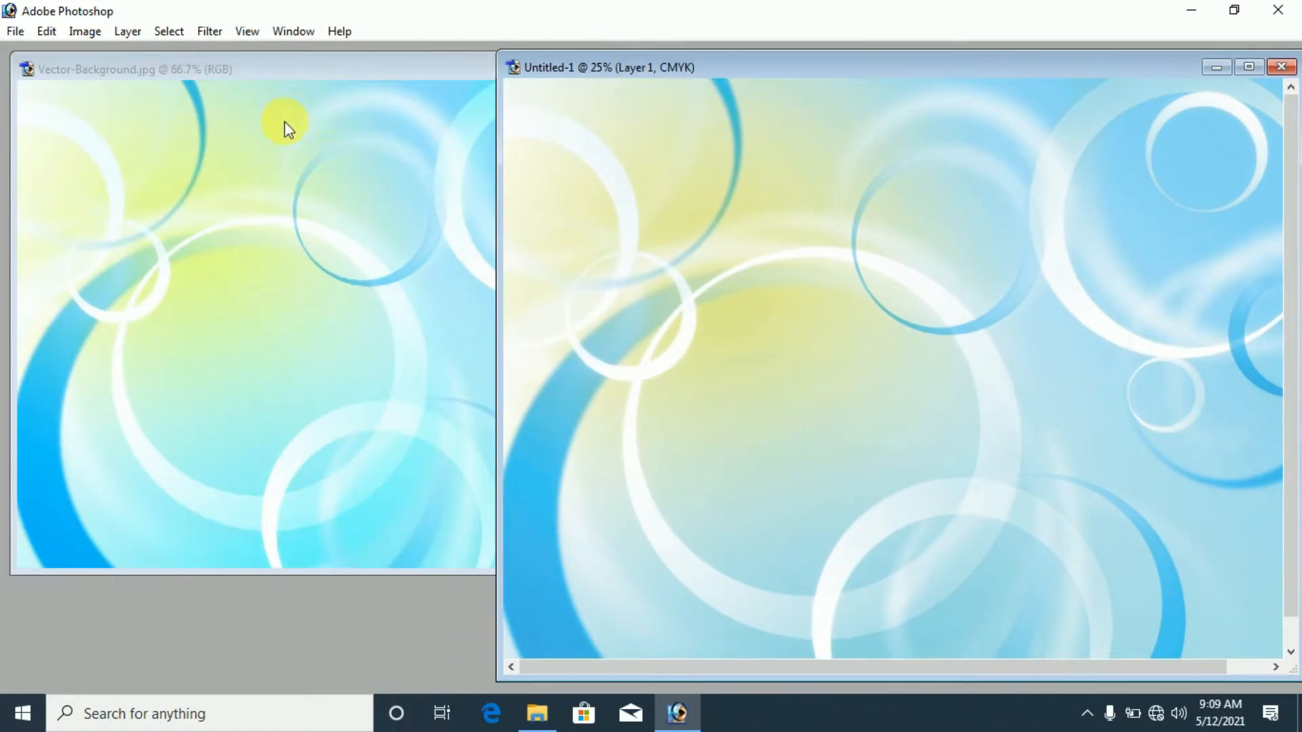
left_click(291, 128)
key("alt+f")
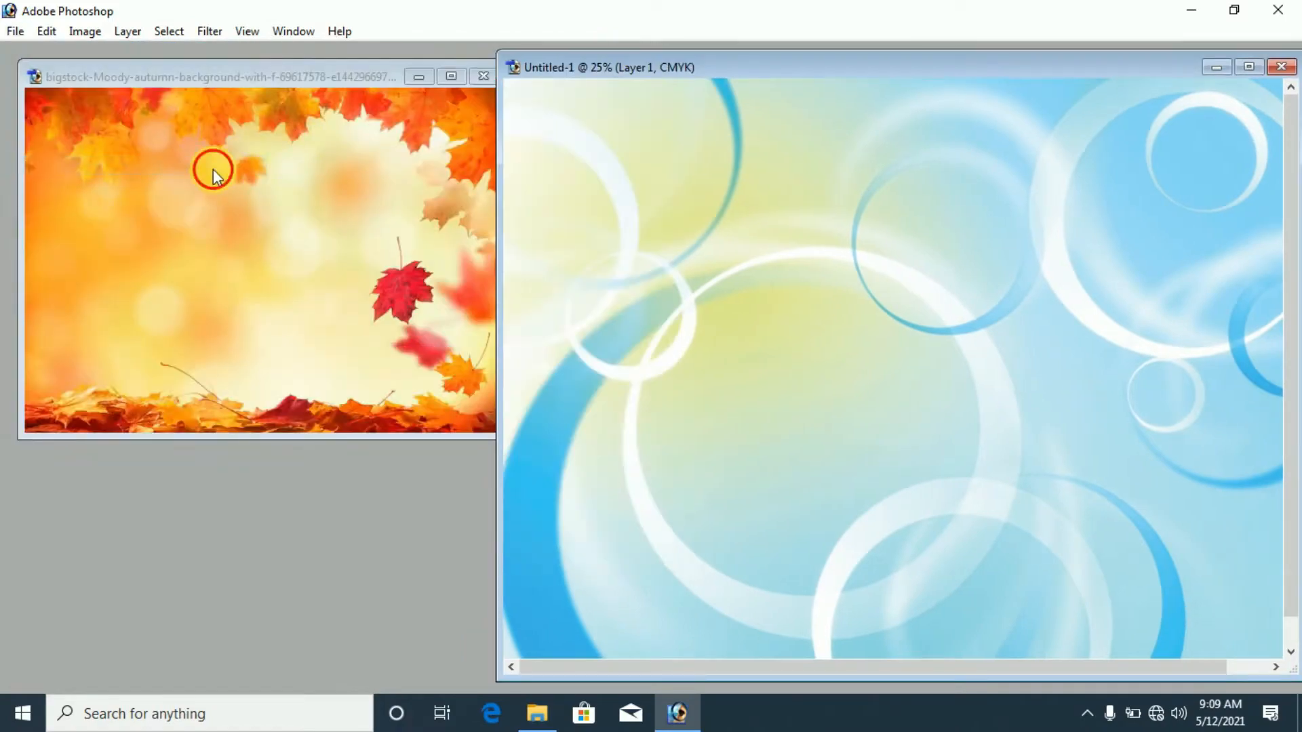
Copy the autumn leaves image into Untitled-1 as a new layer and enlarge it over the canvas's left part
left_click_drag(212, 170, 657, 329)
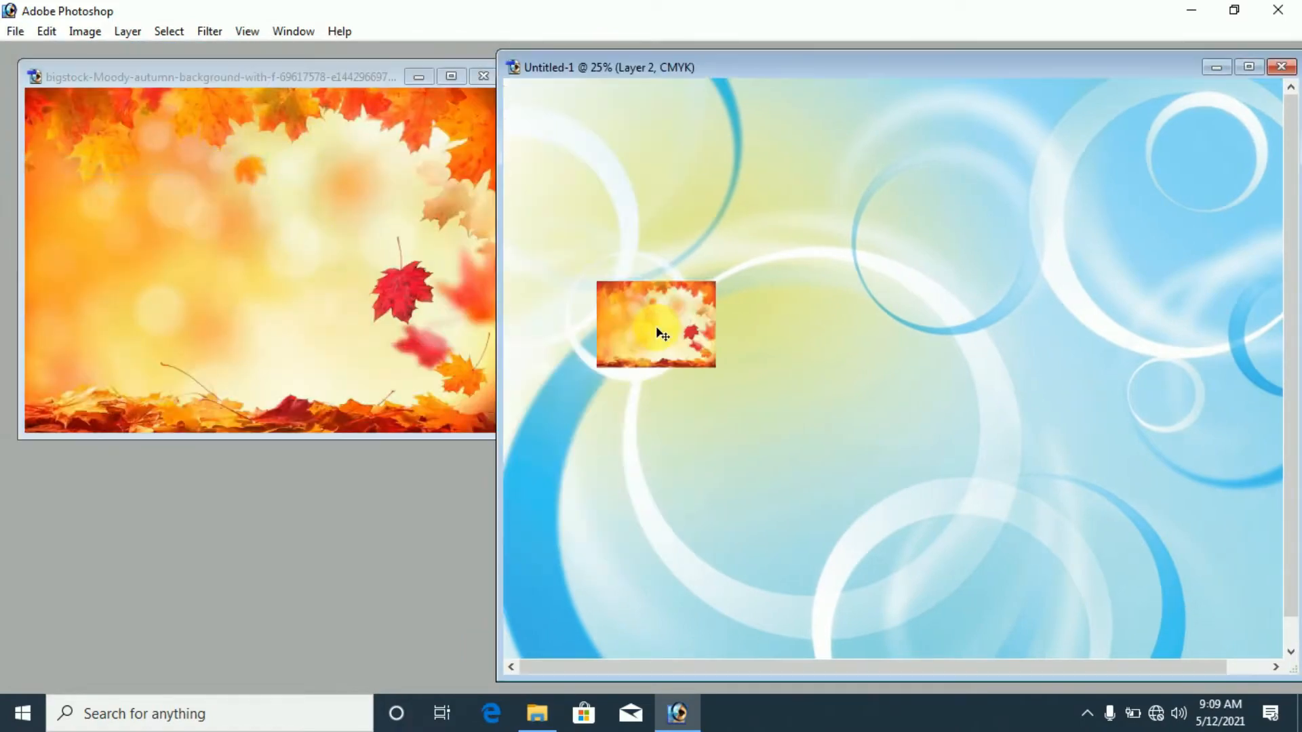
key("f")
left_click_drag(310, 280, 409, 311)
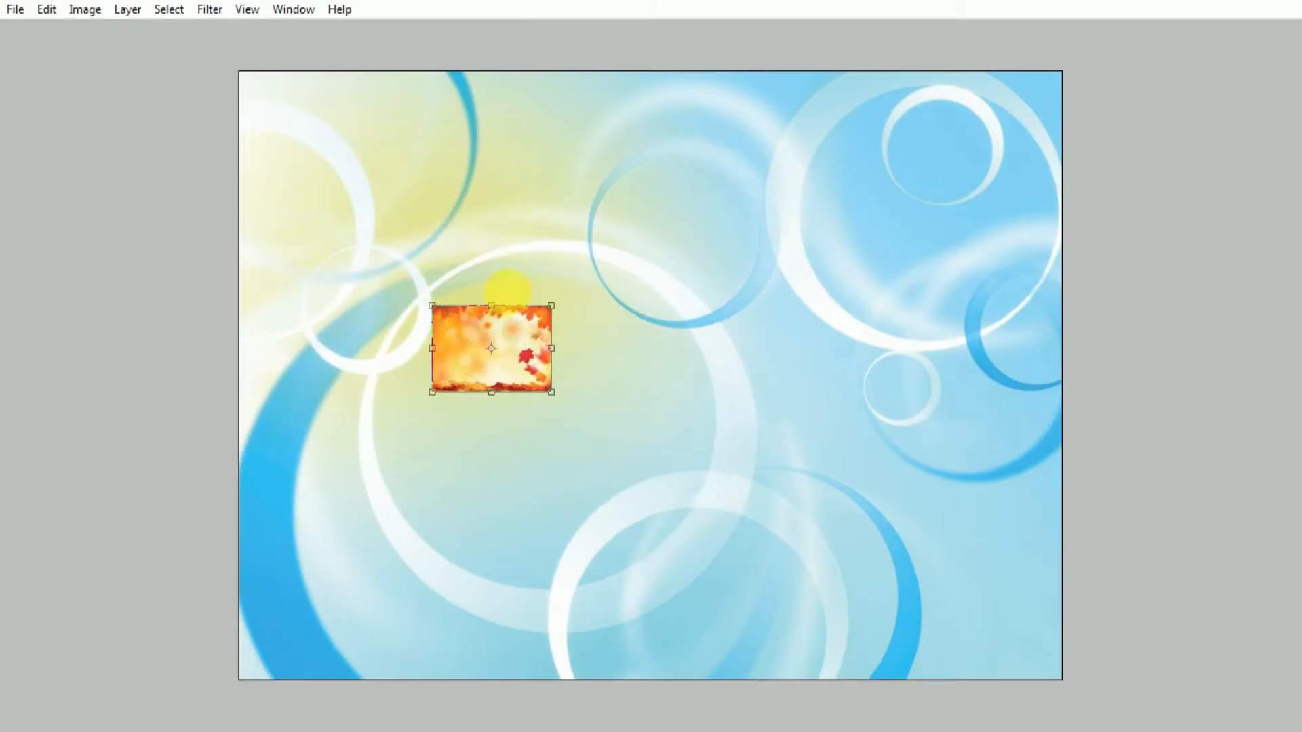
left_click_drag(557, 315, 790, 203)
key("Return")
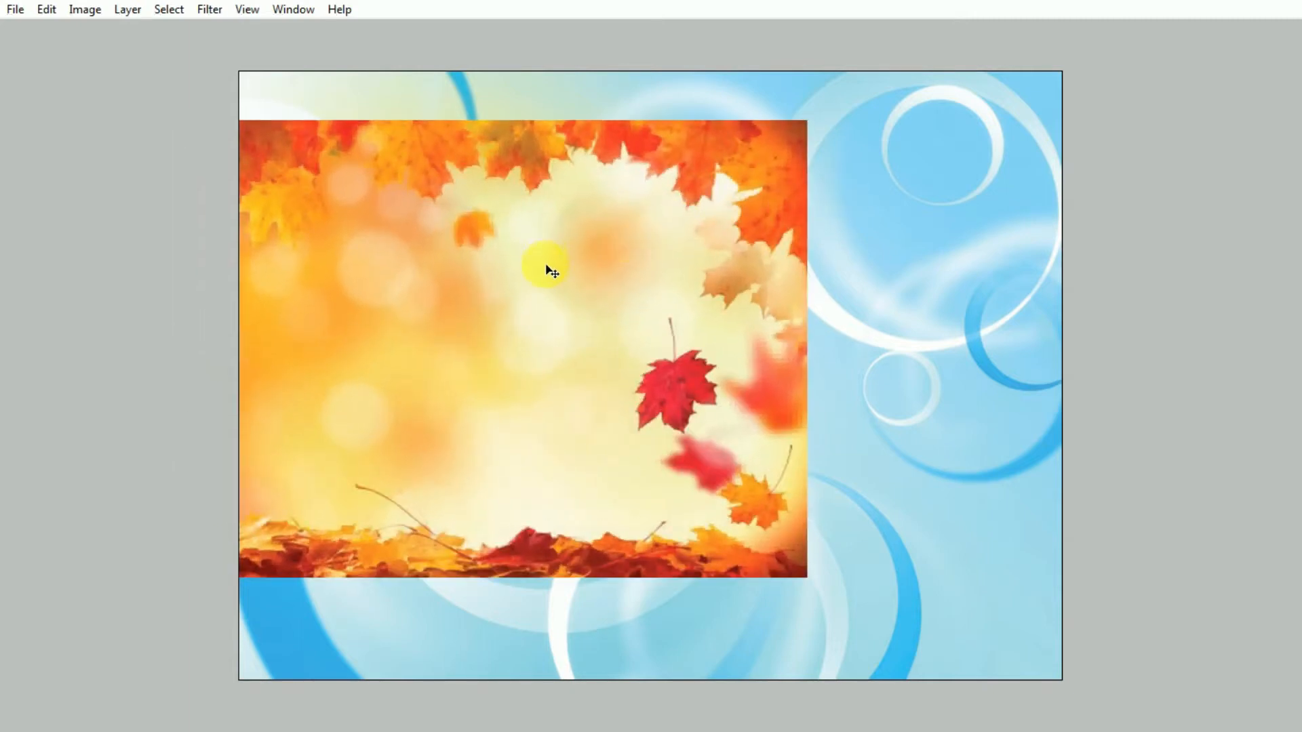
Align the autumn leaves layer with the canvas's lower-left corner and scale it to the full canvas width
left_click_drag(617, 276, 605, 369)
key("ctrl+t")
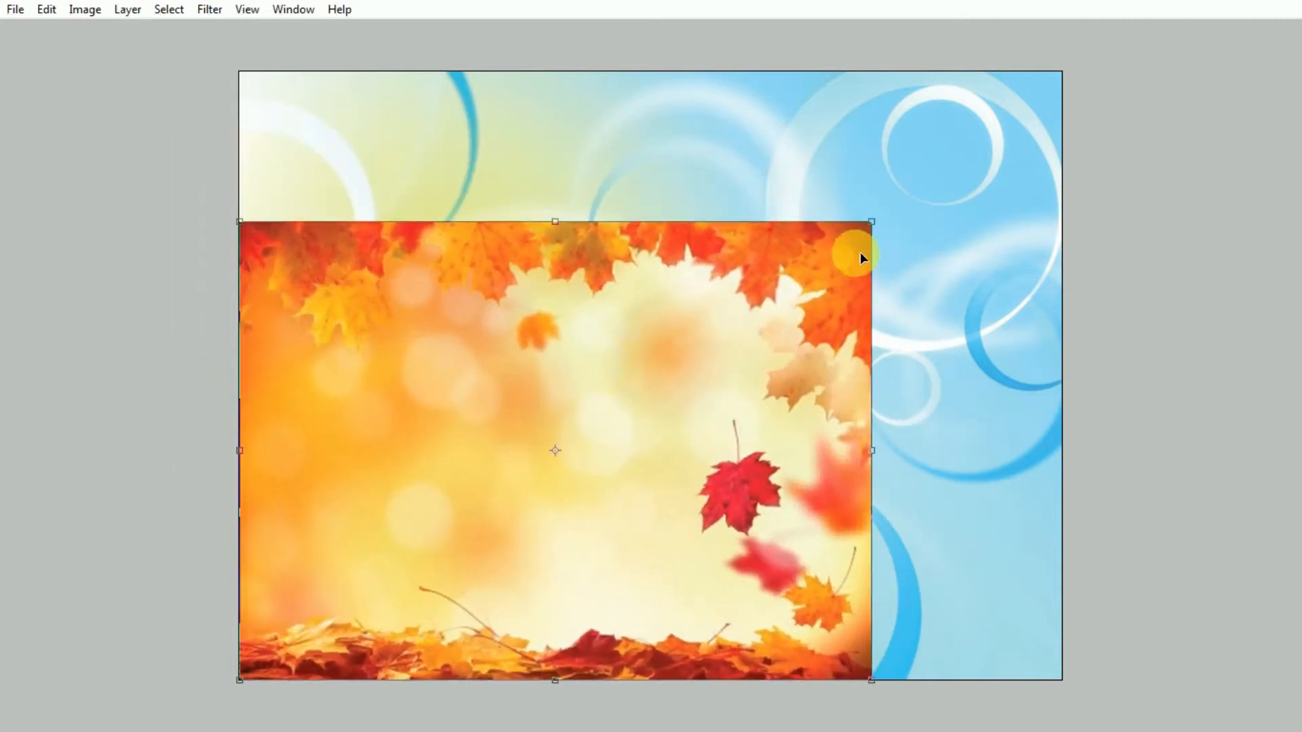
left_click_drag(879, 234, 938, 193)
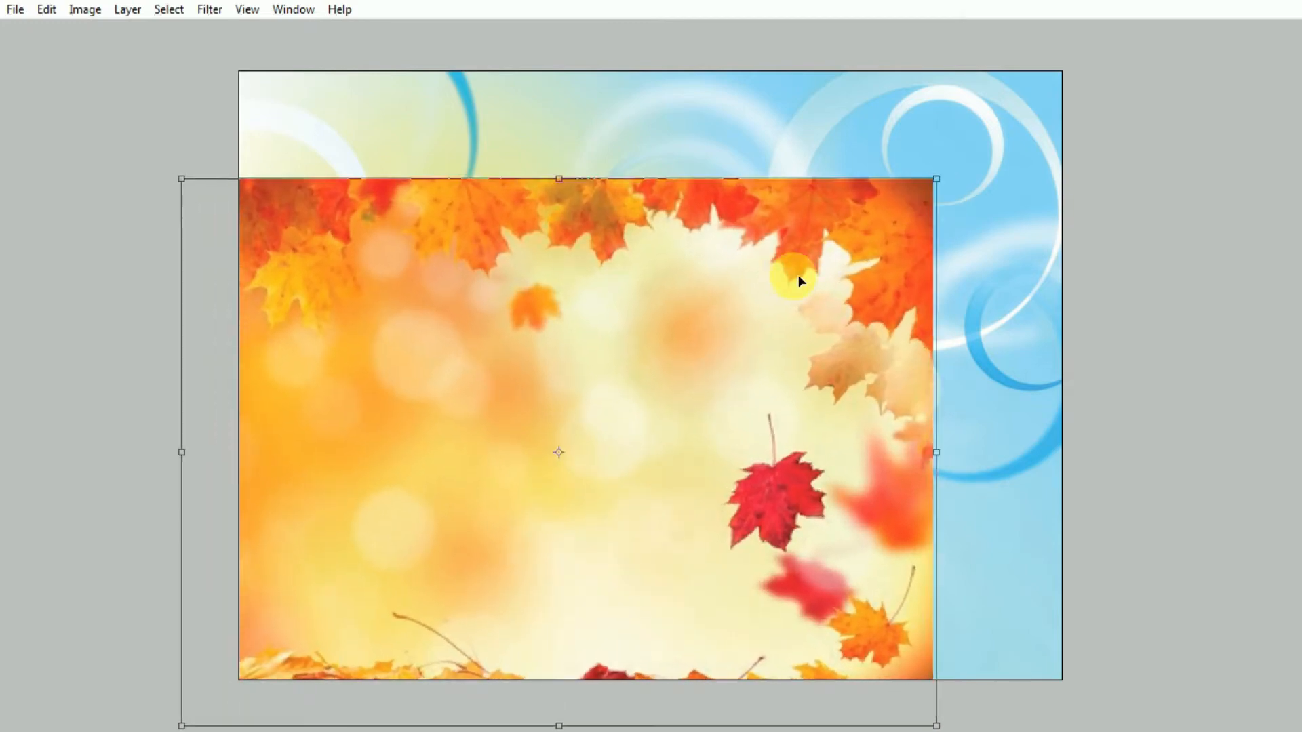
left_click_drag(799, 274, 849, 227)
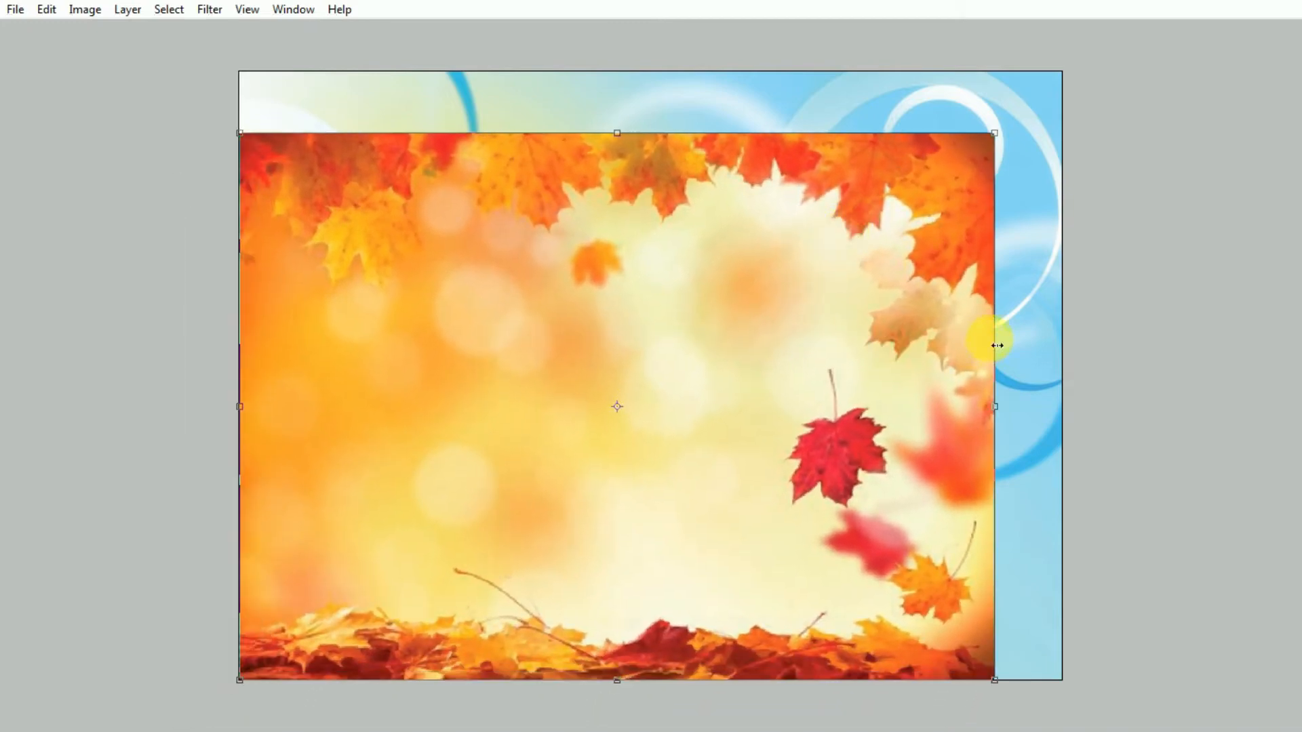
left_click_drag(995, 134, 1063, 97)
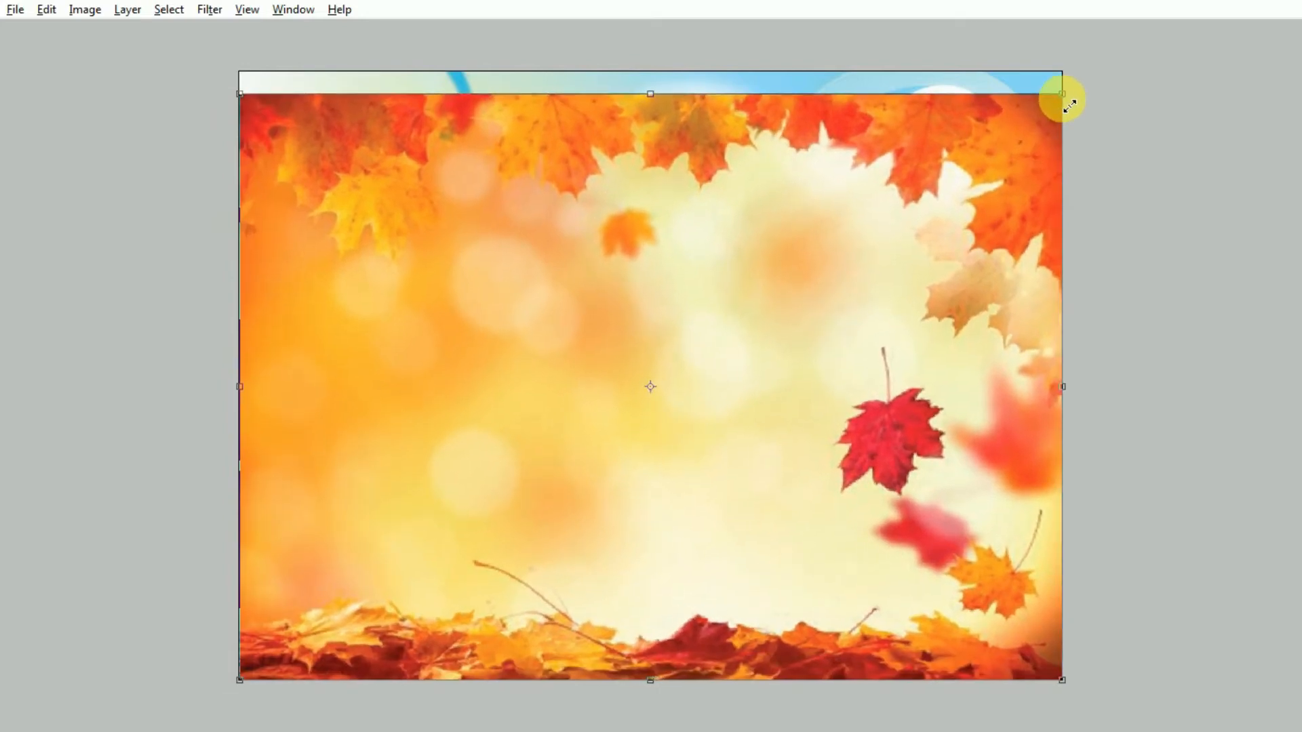
key("Return")
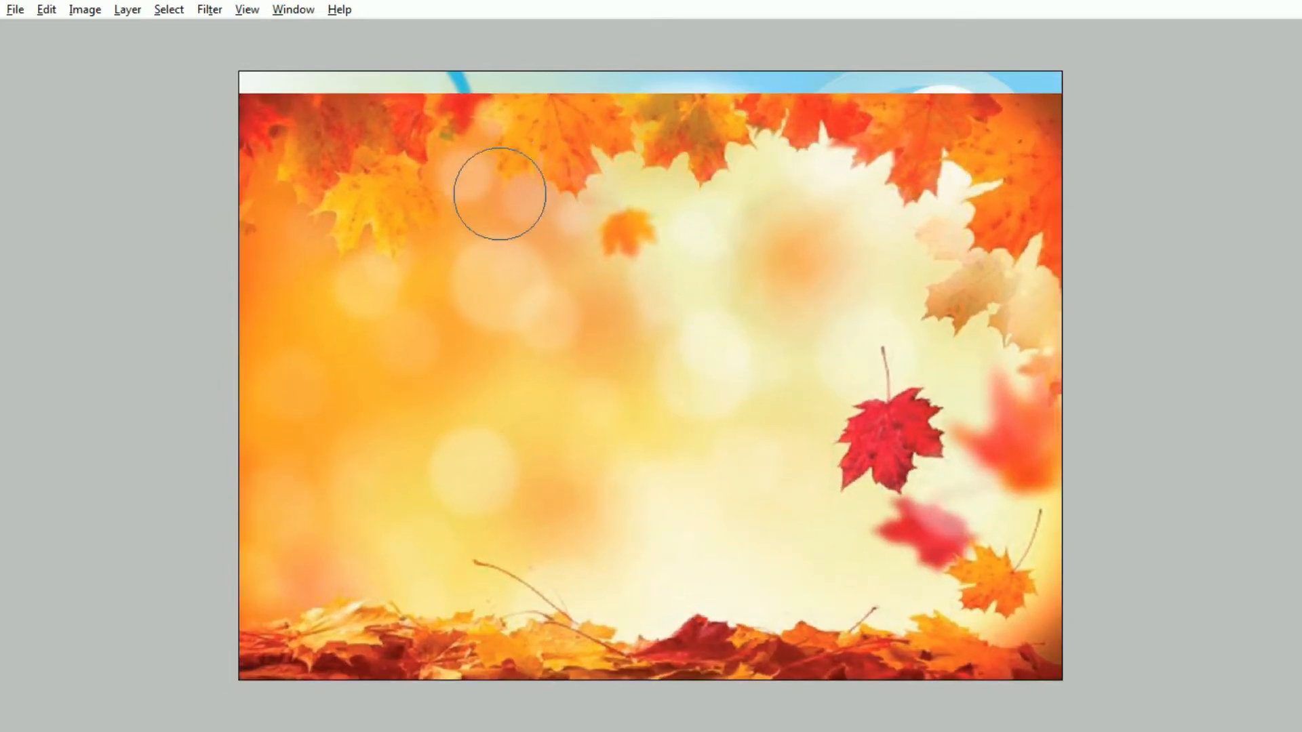
Switch from the Background Eraser to the Eraser Tool, hide the panels and enlarge the soft brush
key("Tab")
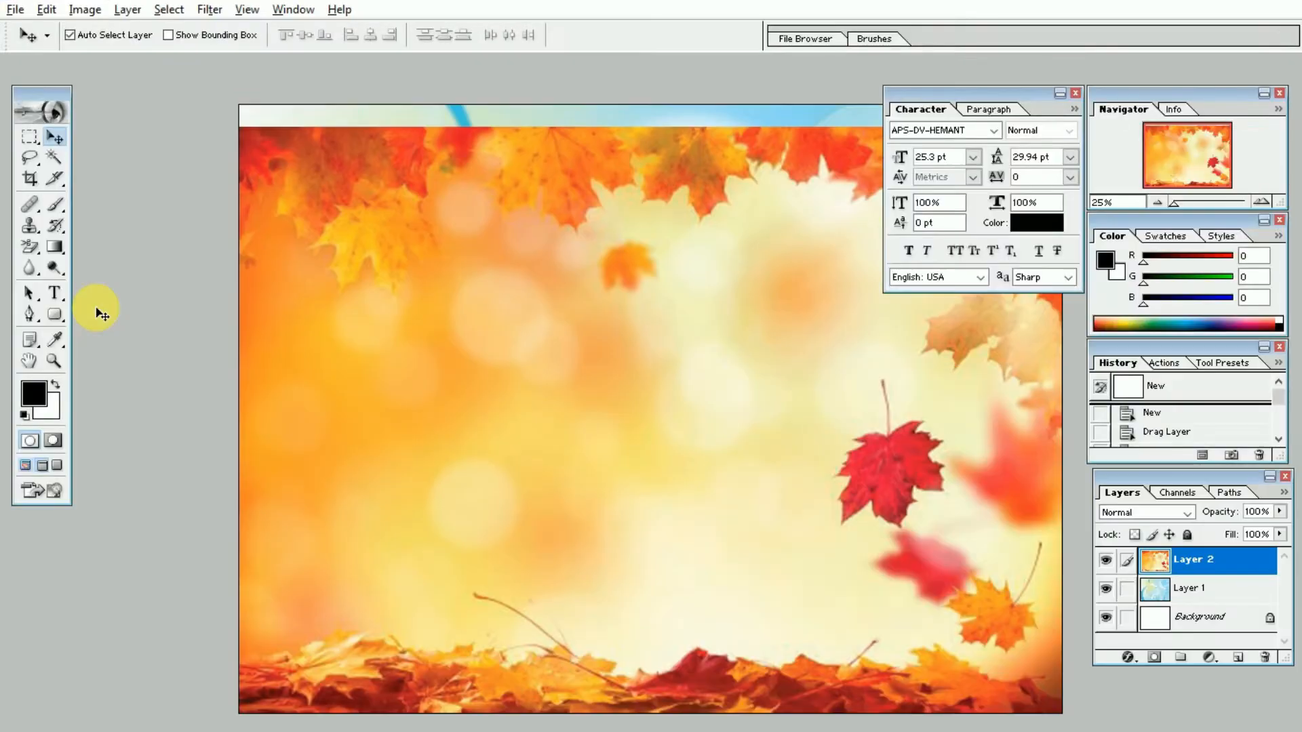
key("Tab")
key("Tab")
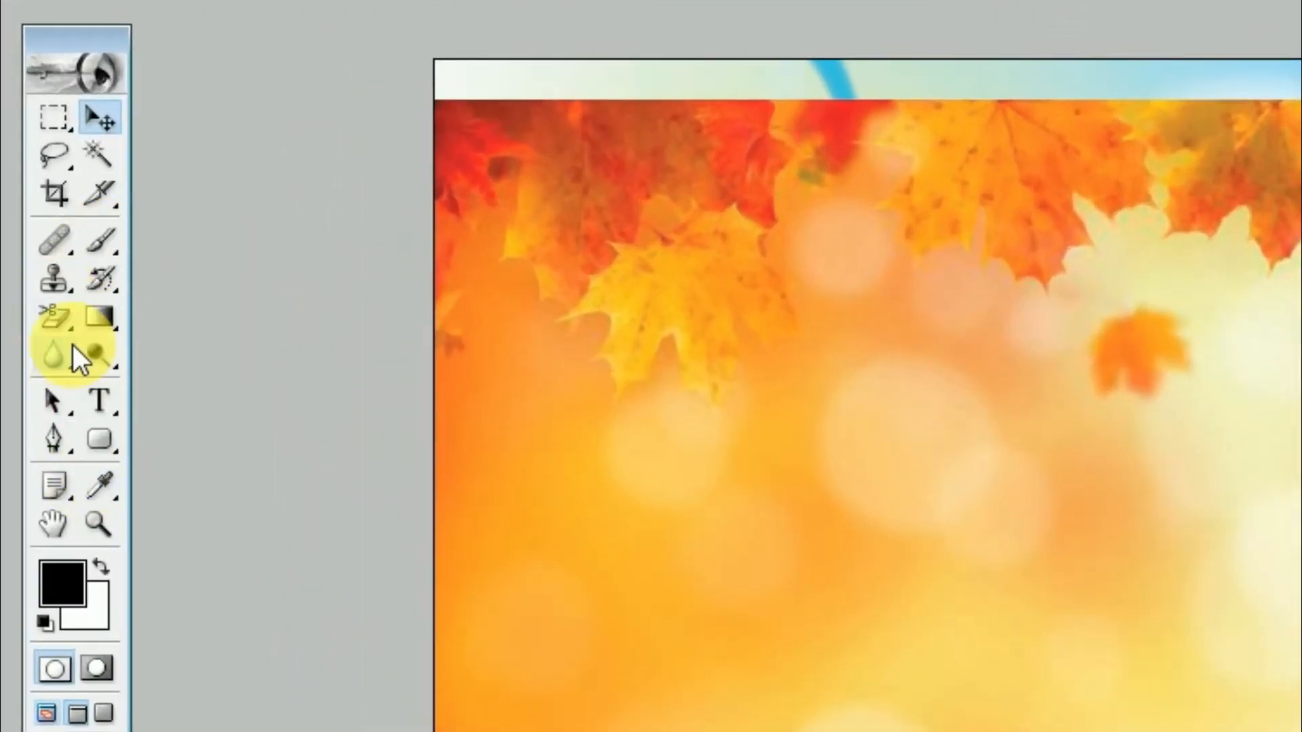
left_click(66, 328)
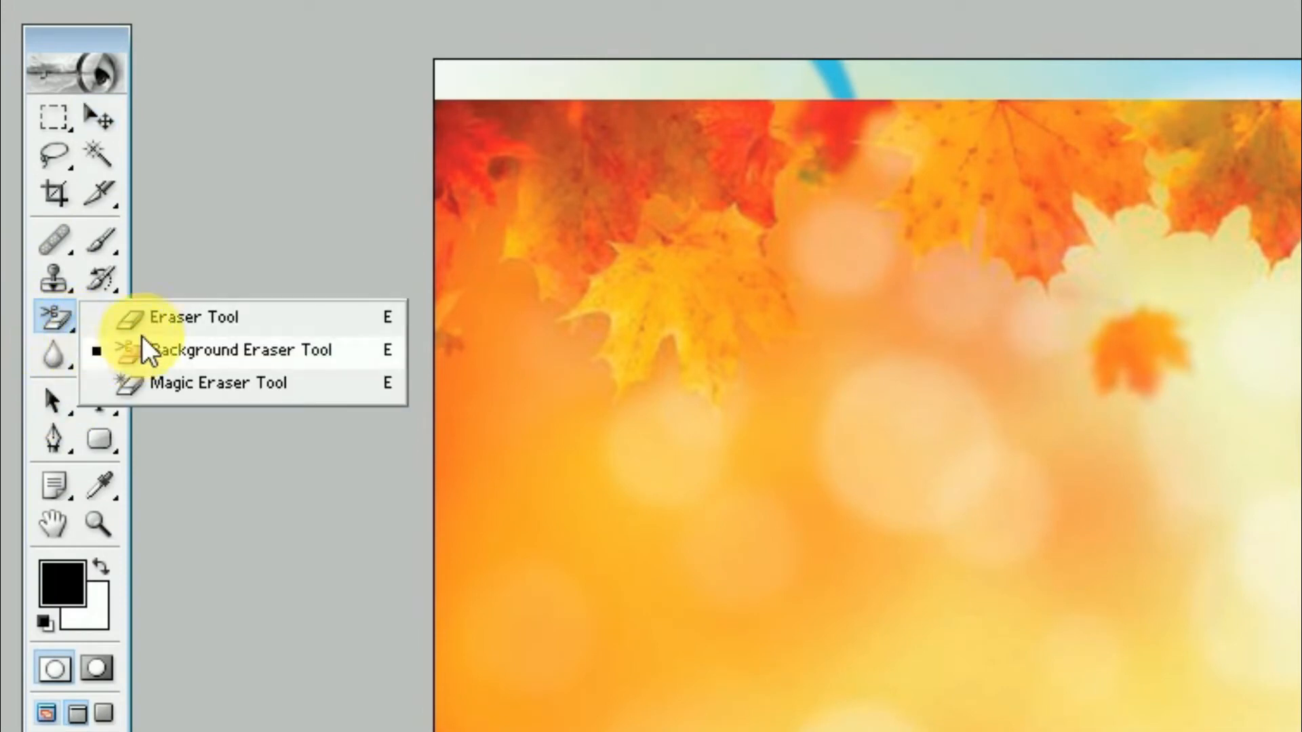
left_click(179, 319)
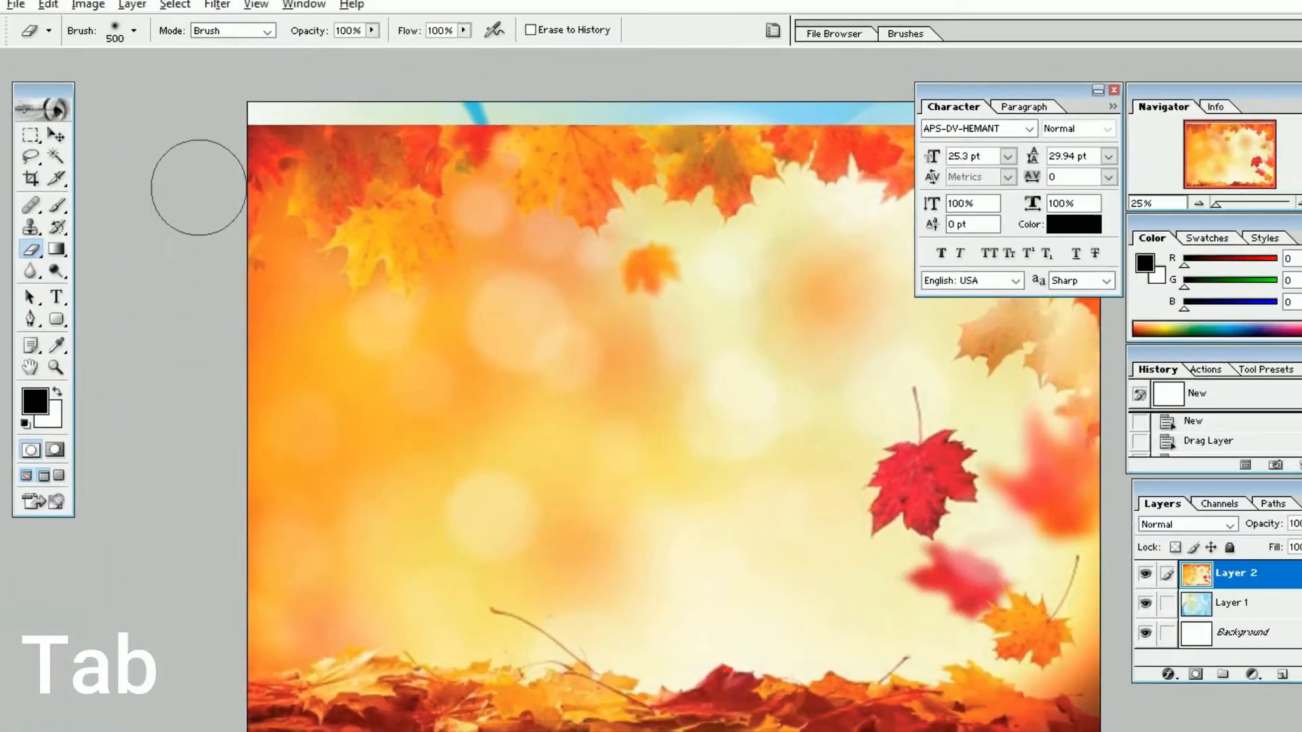
key("Tab")
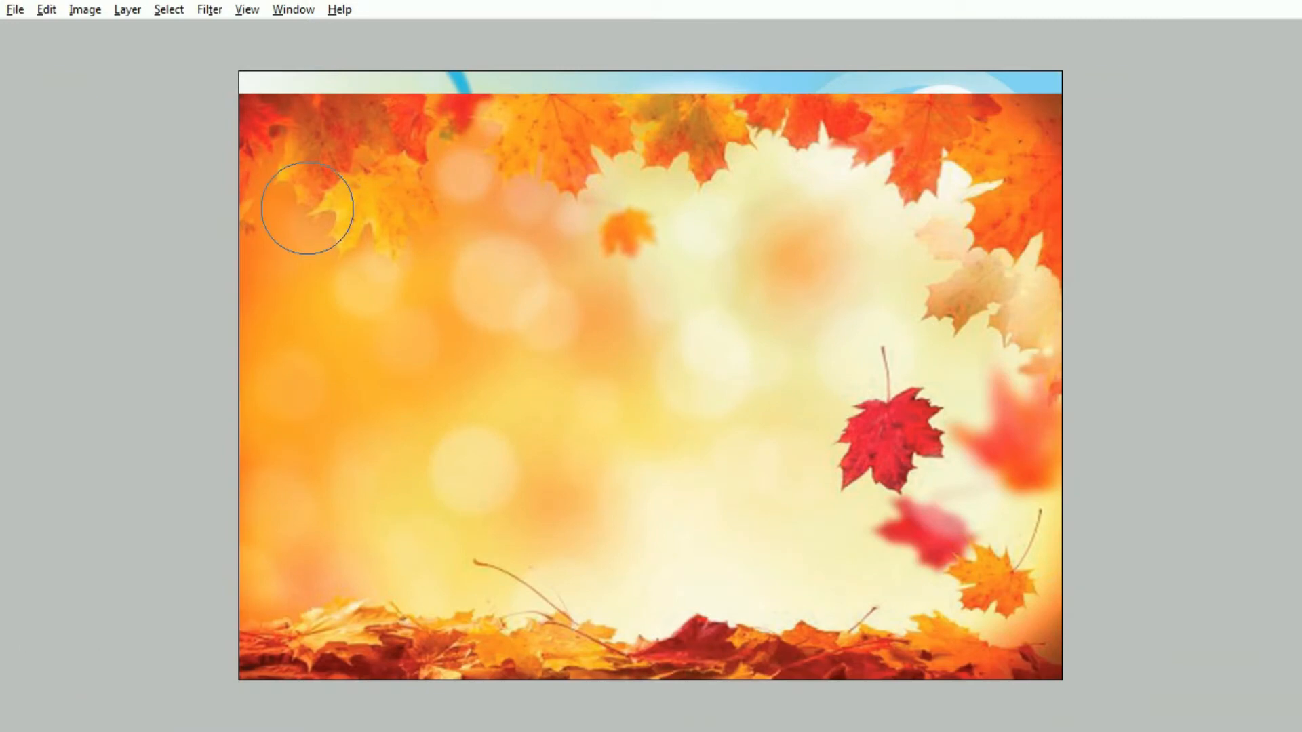
key("bracketright")
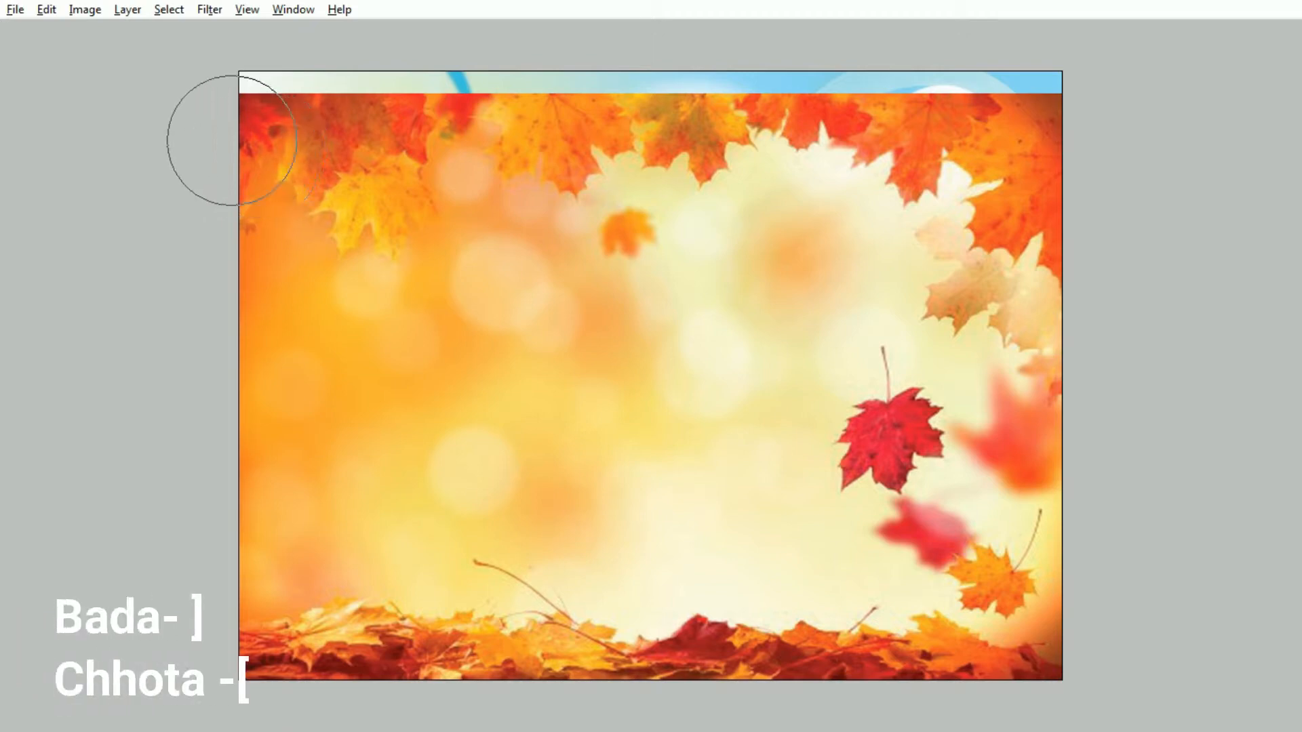
Erase the upper and right parts of the autumn leaves layer so it blends softly into the blue circles background
left_click_drag(238, 136, 499, 132)
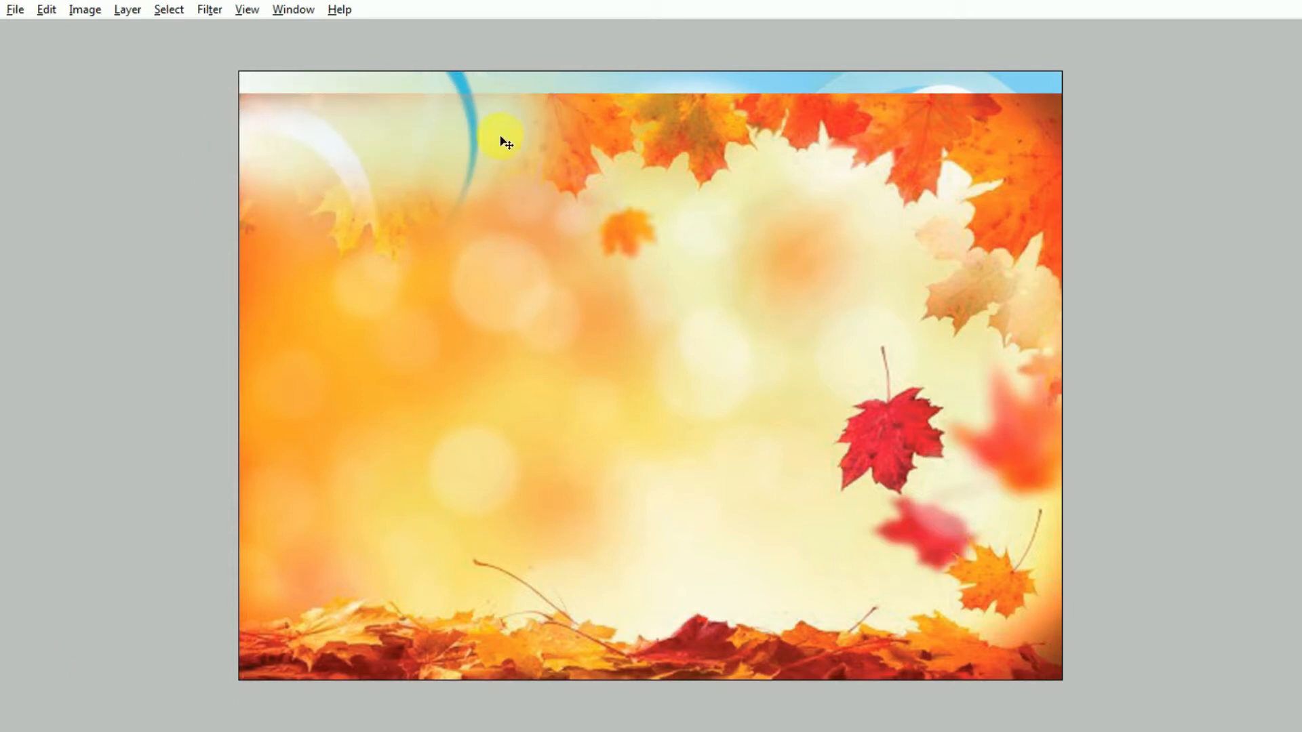
key("ctrl+z")
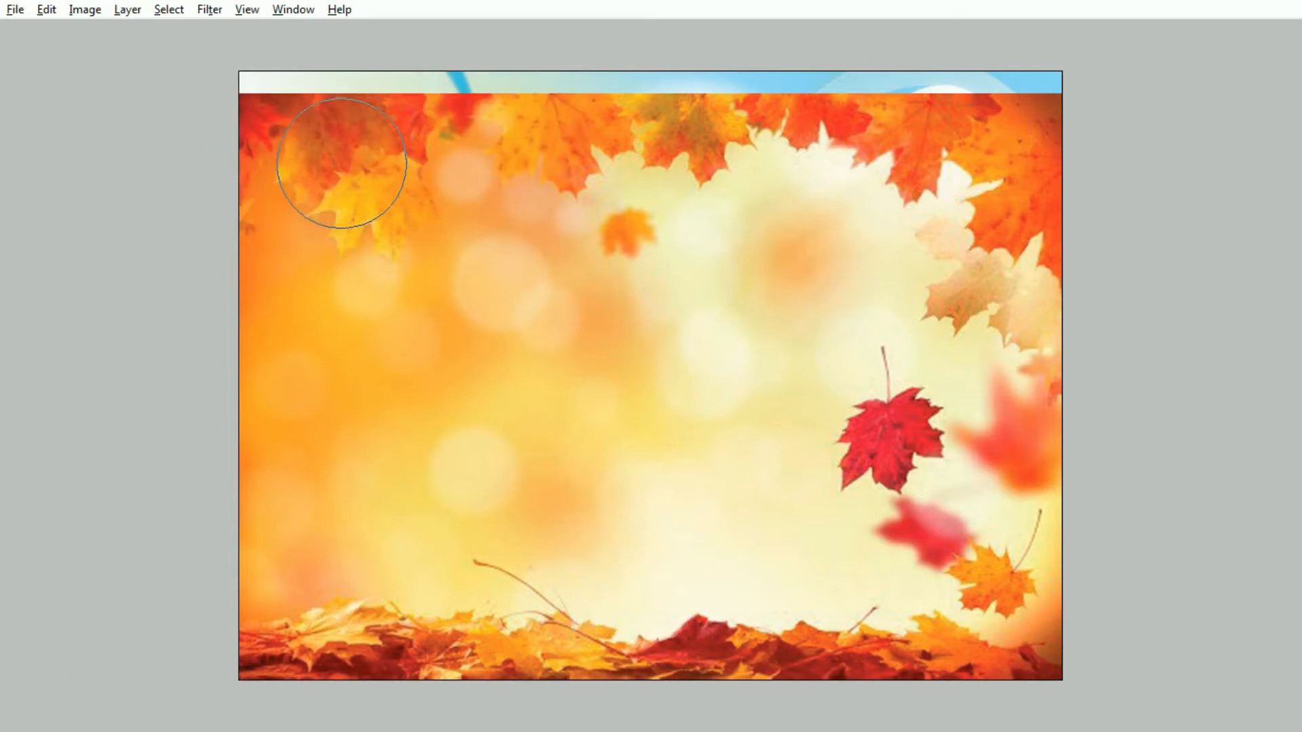
mouse_move(252, 171)
left_mouse_down()
mouse_move(450, 135)
mouse_move(264, 142)
mouse_move(295, 128)
mouse_move(581, 99)
mouse_move(624, 96)
mouse_move(680, 130)
mouse_move(896, 120)
mouse_move(799, 129)
mouse_move(941, 100)
mouse_move(1054, 234)
mouse_move(1020, 235)
mouse_move(1069, 339)
mouse_move(1022, 344)
mouse_move(907, 290)
mouse_move(1028, 424)
mouse_move(987, 430)
mouse_move(1057, 576)
mouse_move(871, 417)
mouse_move(883, 445)
mouse_move(857, 451)
mouse_move(867, 465)
mouse_move(933, 467)
mouse_move(875, 335)
mouse_move(948, 342)
mouse_move(810, 291)
mouse_move(831, 219)
mouse_move(889, 208)
left_mouse_up()
mouse_move(620, 194)
left_mouse_down()
mouse_move(803, 316)
mouse_move(191, 144)
mouse_move(366, 193)
mouse_move(585, 282)
mouse_move(671, 338)
mouse_move(827, 406)
left_mouse_up()
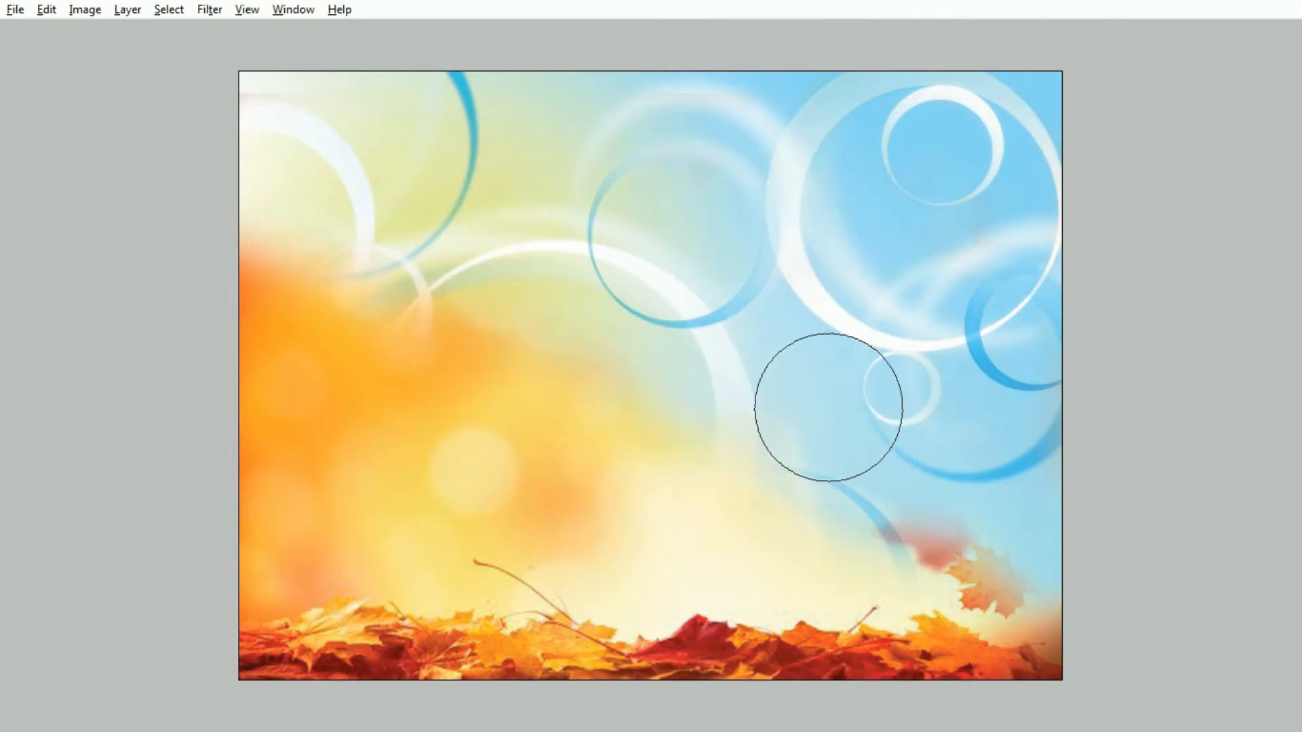
mouse_move(991, 512)
left_mouse_down()
mouse_move(1044, 525)
mouse_move(982, 541)
mouse_move(1016, 531)
mouse_move(493, 347)
mouse_move(347, 234)
left_mouse_up()
left_click_drag(502, 286, 650, 379)
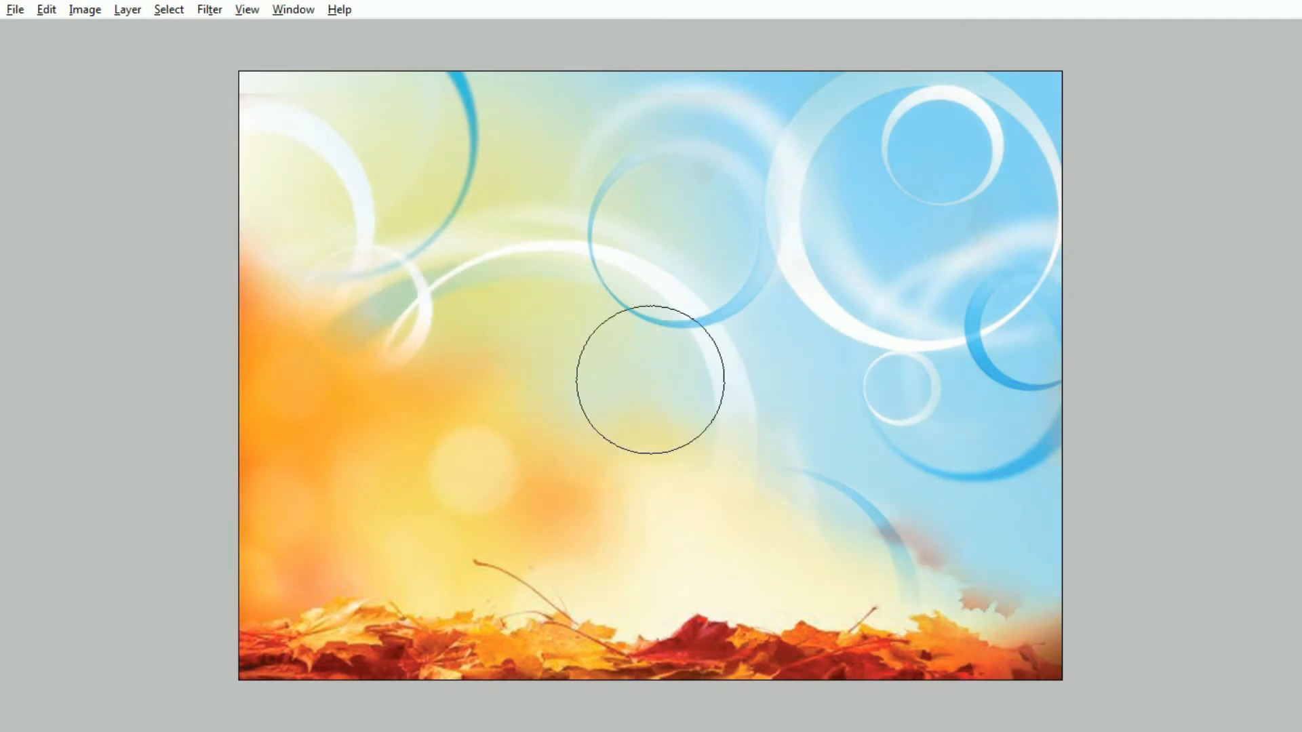
Preview the blended background fitted to the screen in full-screen mode and return to the windowed view
key("ctrl+minus")
key("ctrl+0")
key("f")
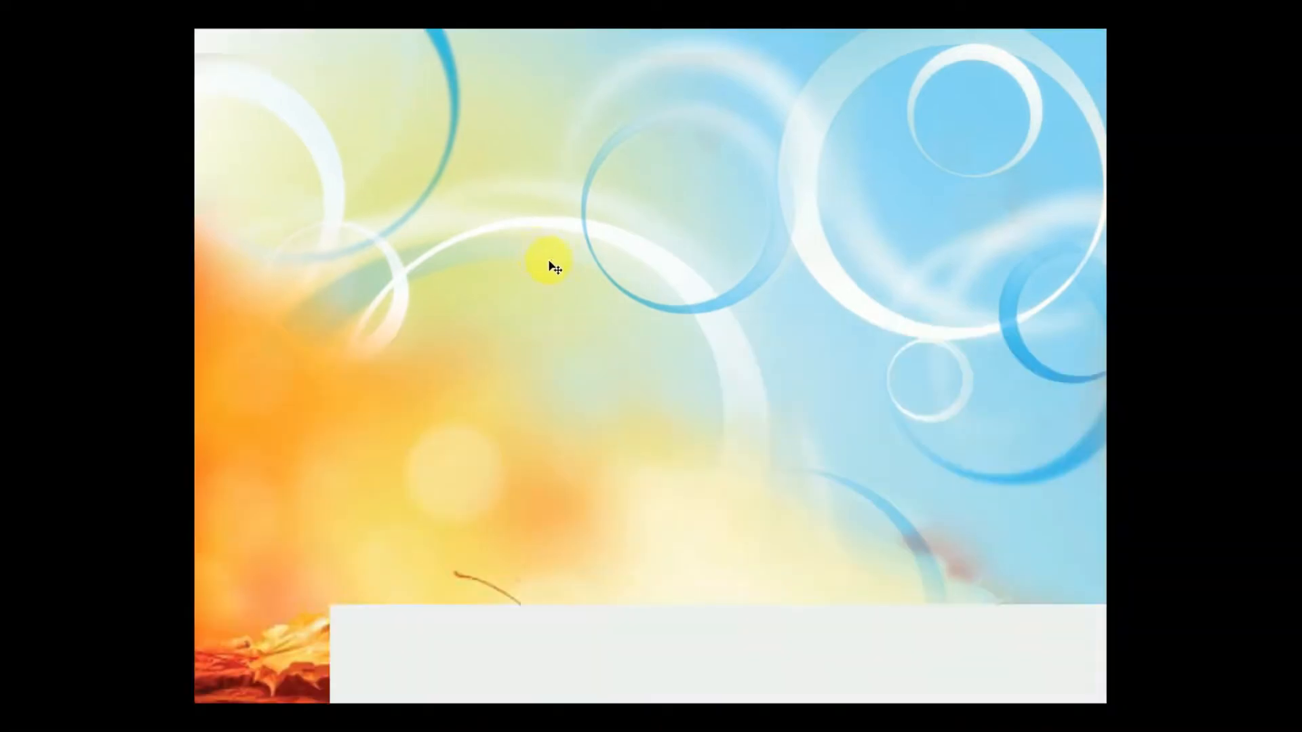
key("f")
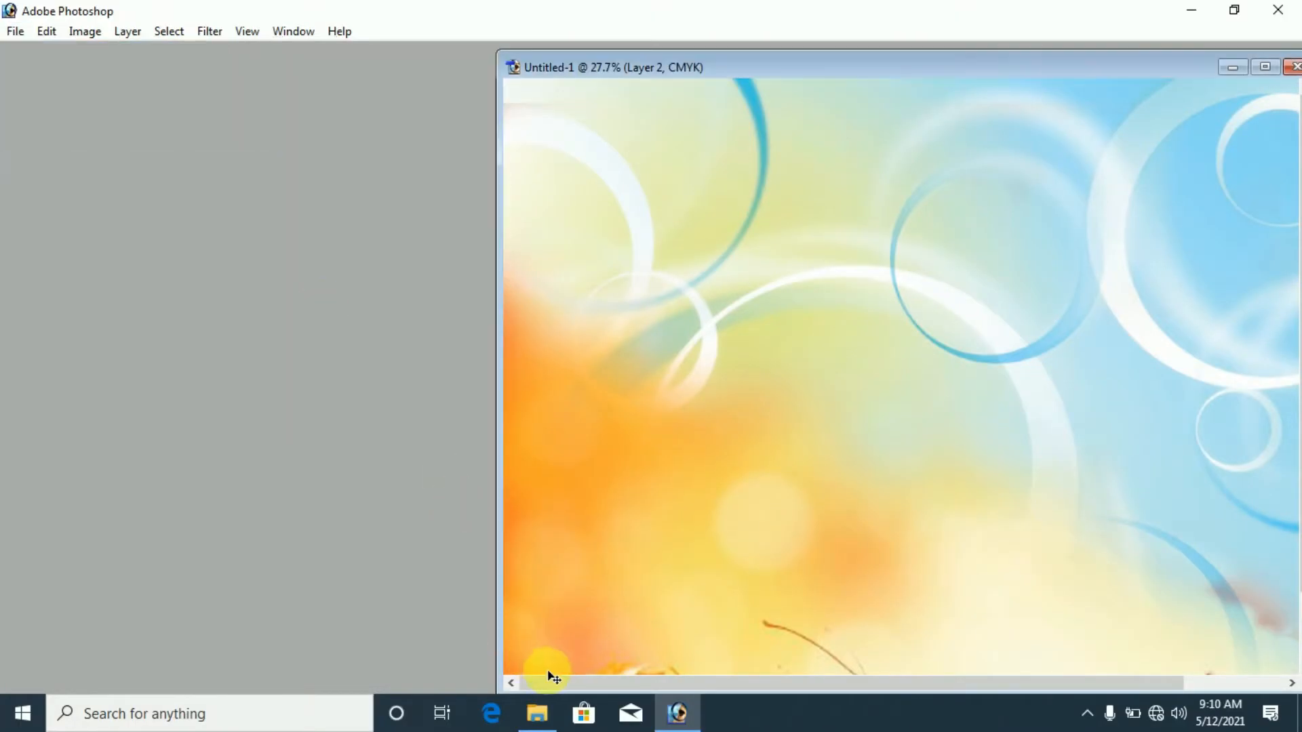
Switch to File Explorer, go up to the folder named all, and open the god image in Photoshop
left_click(539, 715)
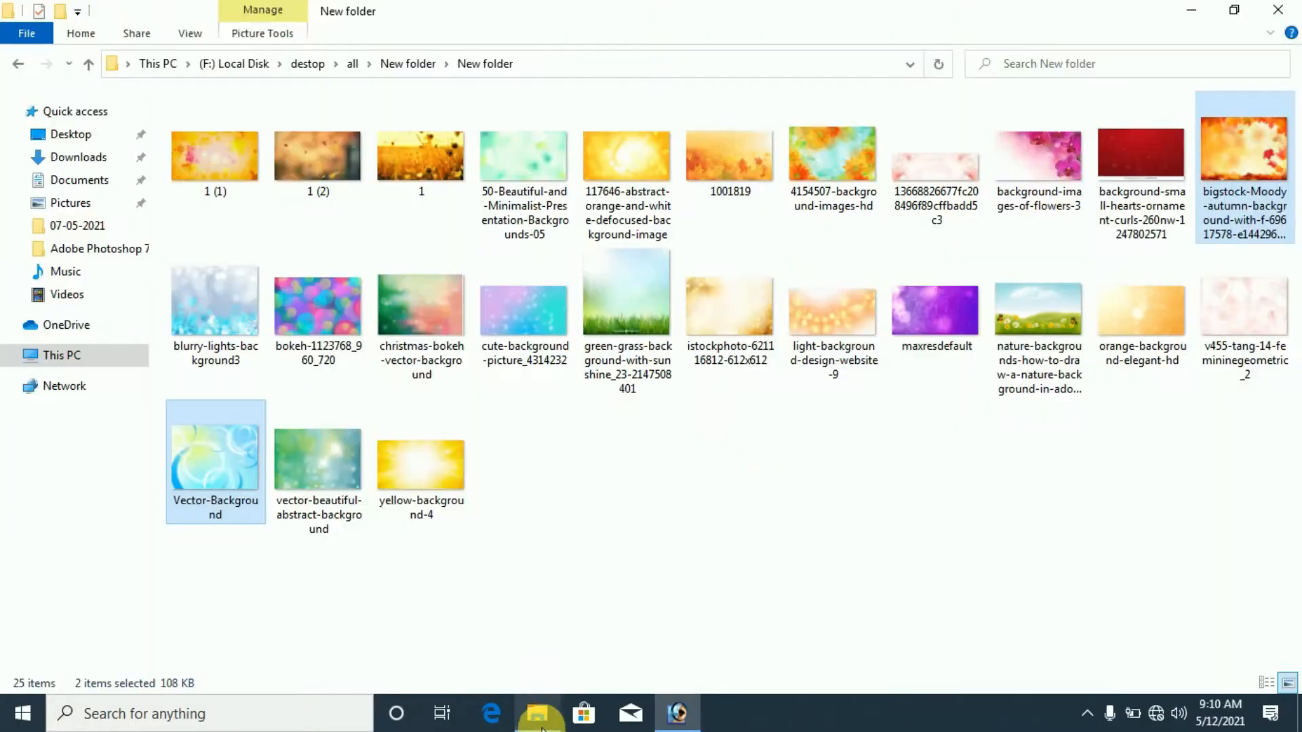
left_click(18, 63)
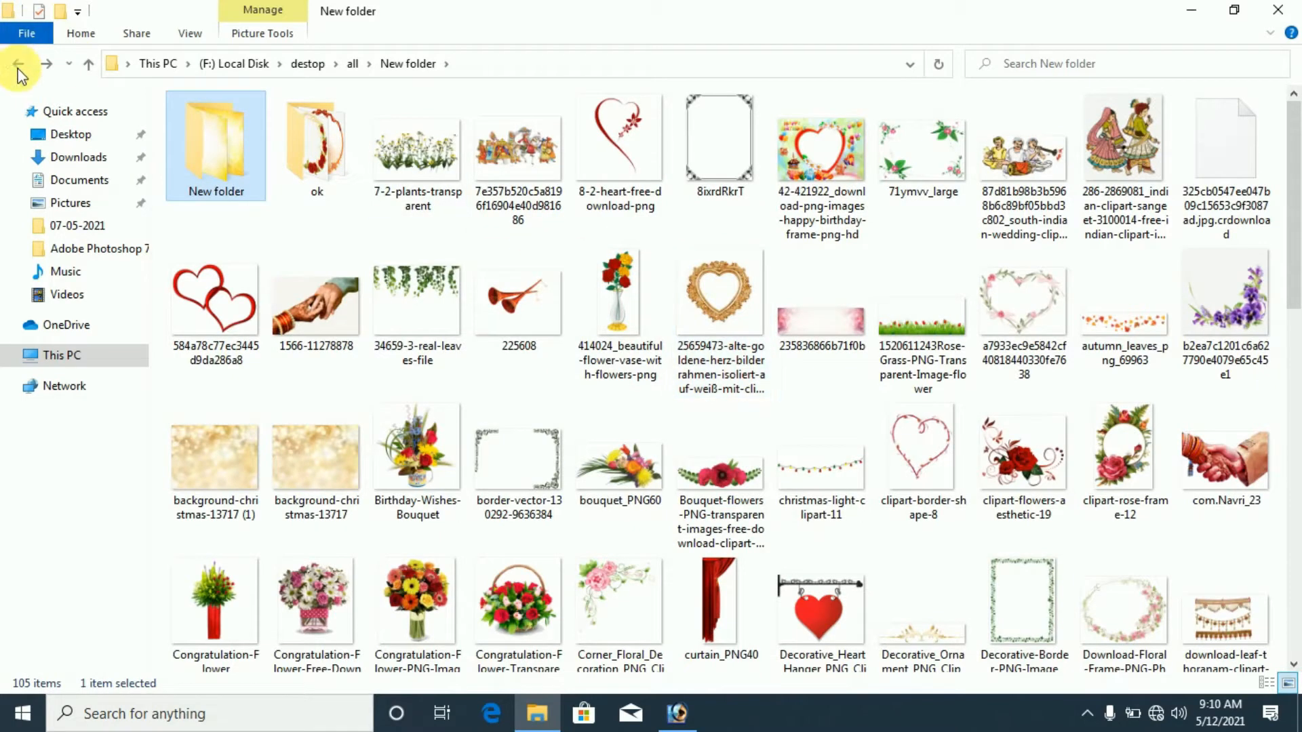
left_click(18, 65)
left_click(516, 183)
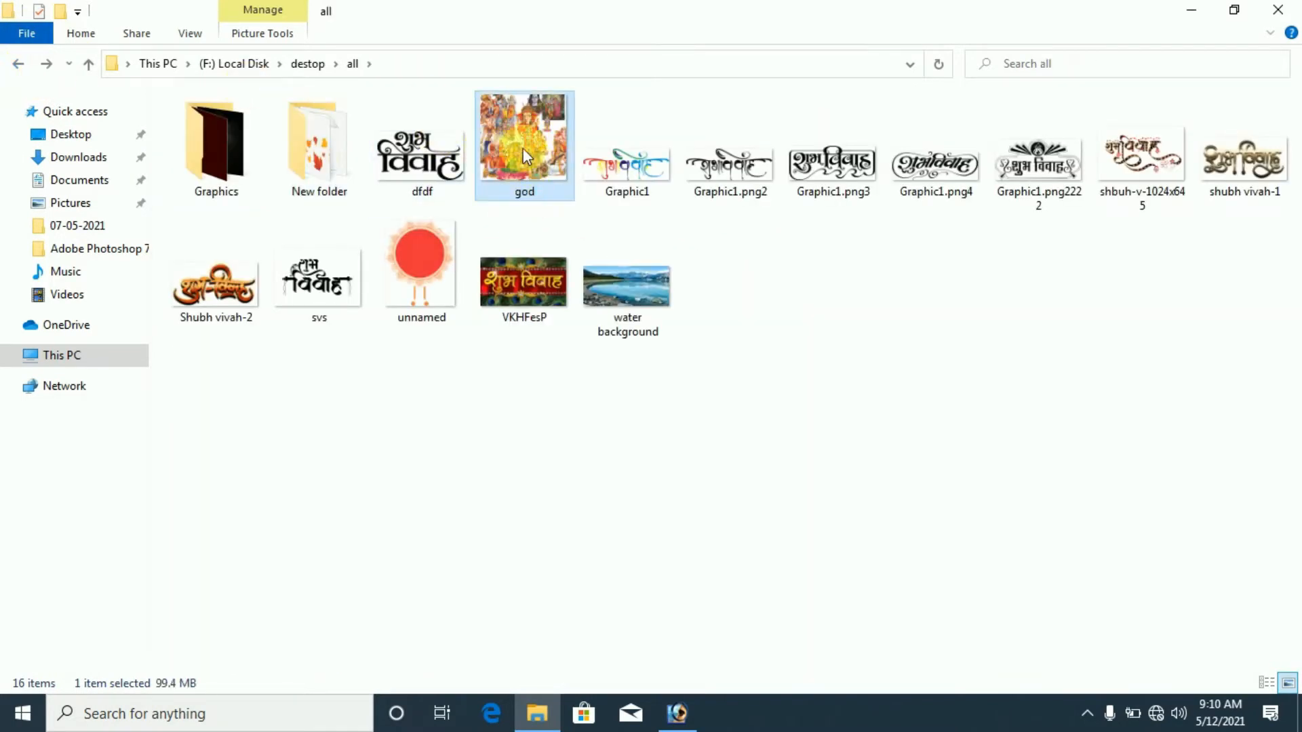
left_click_drag(526, 154, 696, 560)
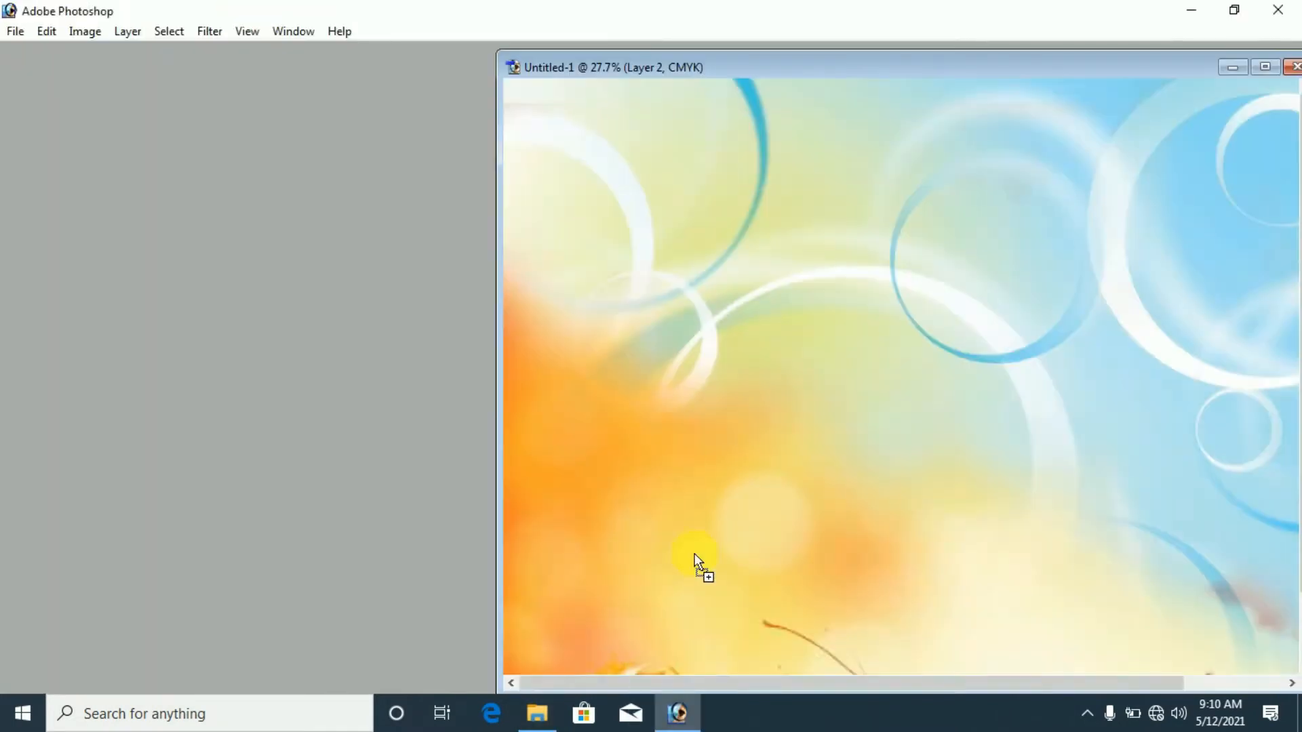
left_click_drag(648, 407, 540, 350)
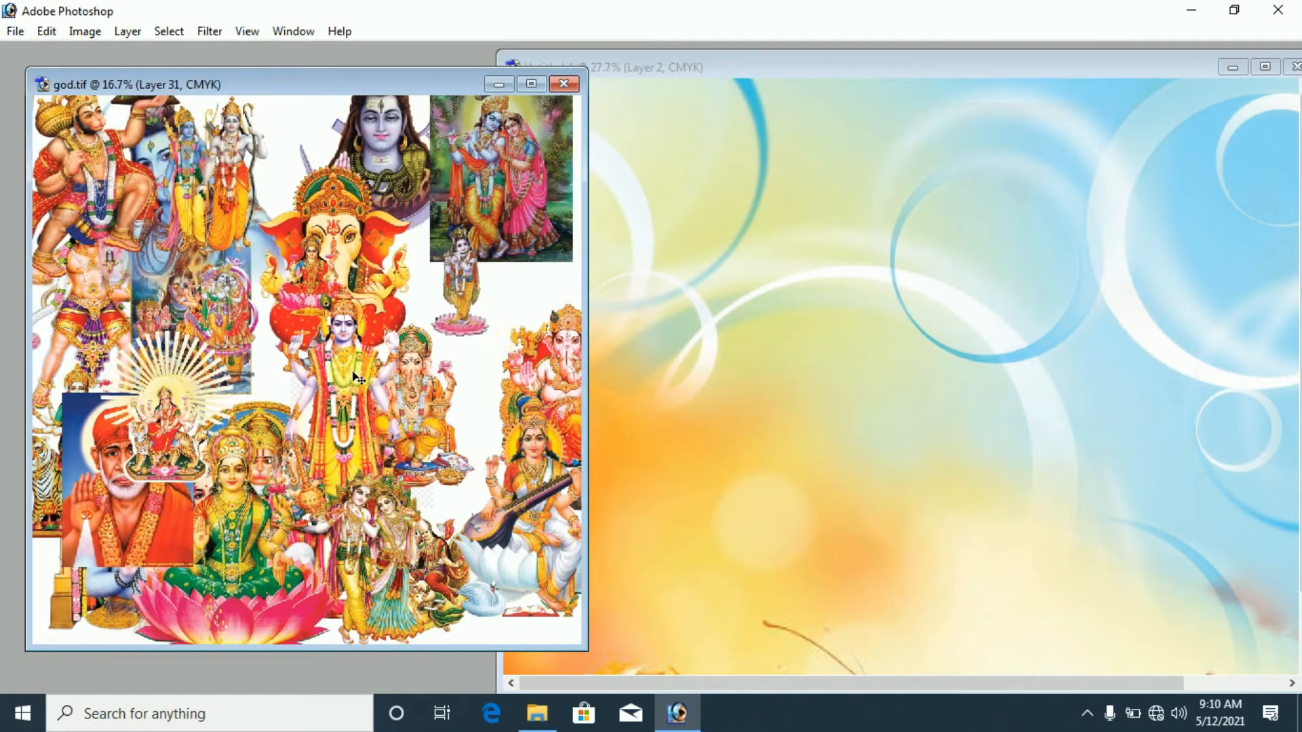
Copy the Radha Krishna couple from god.tif into the Untitled-1 design and enlarge it on the left half of the background
left_click_drag(330, 543, 753, 378)
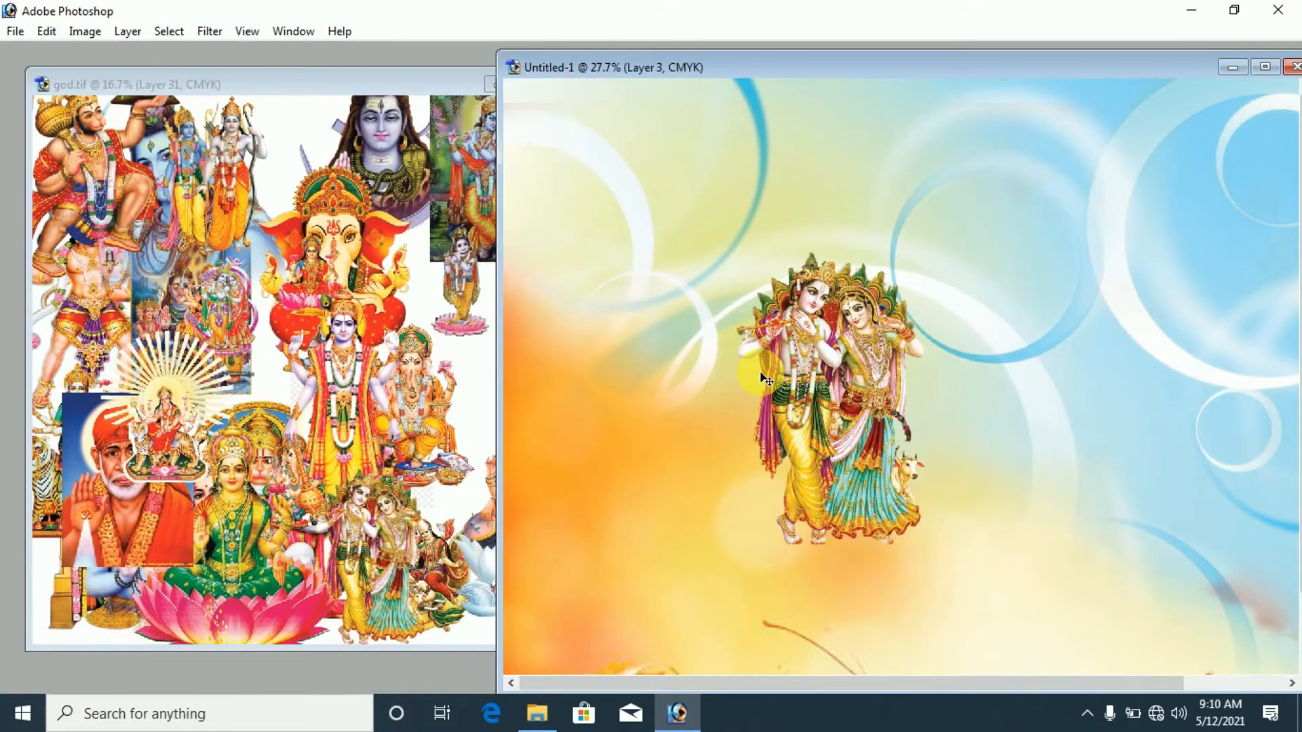
key("f")
left_click_drag(551, 313, 456, 377)
key("ctrl+t")
left_click_drag(533, 289, 637, 172)
double_click(582, 245)
left_click_drag(543, 347, 522, 323)
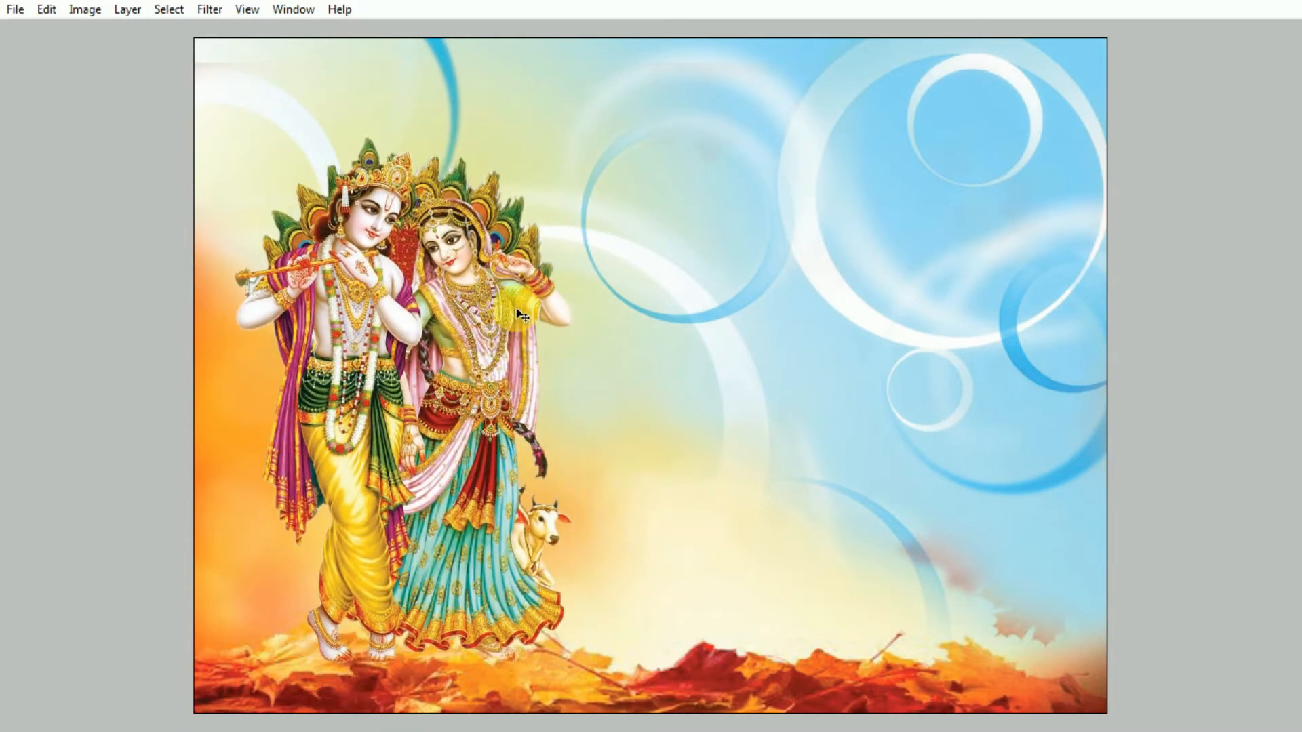
Enlarge the Radha Krishna couple slightly and shift it closer to the canvas's left edge, with the feet on the leaves
key("ctrl+t")
left_click_drag(580, 147, 589, 143)
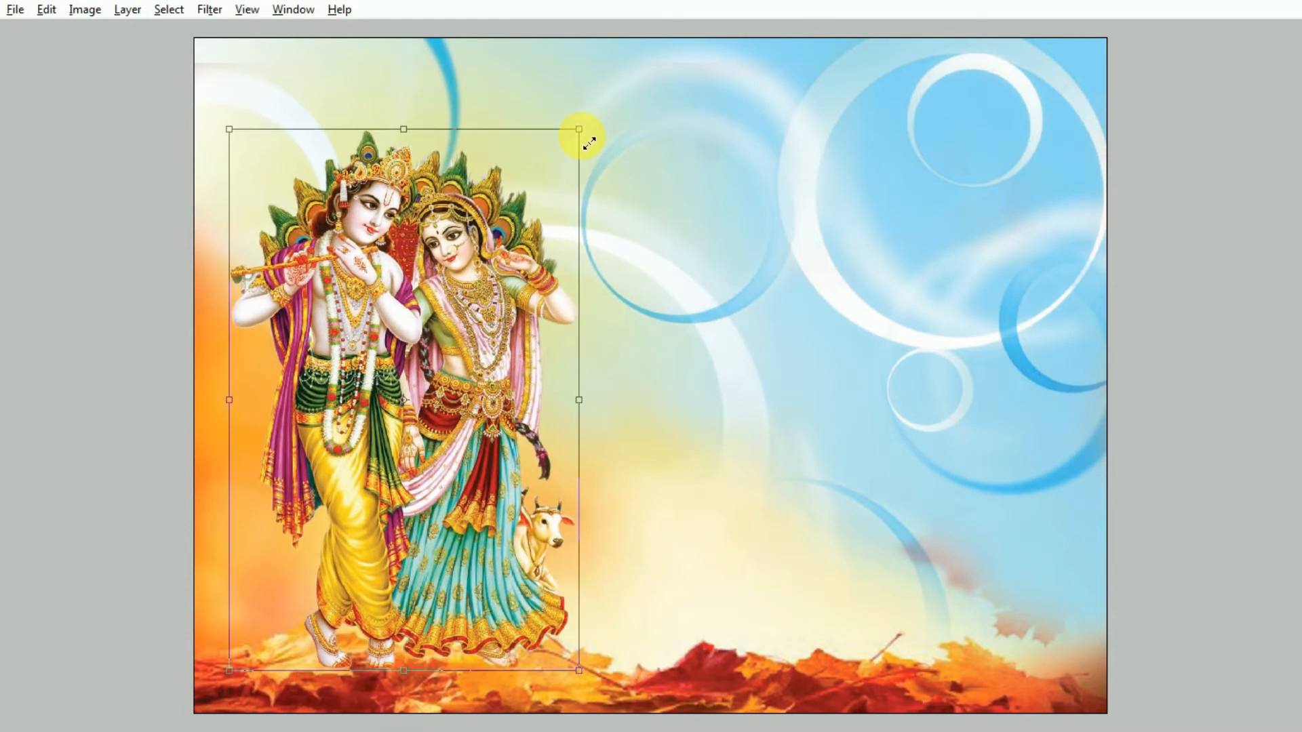
double_click(487, 237)
left_click_drag(482, 273, 471, 276)
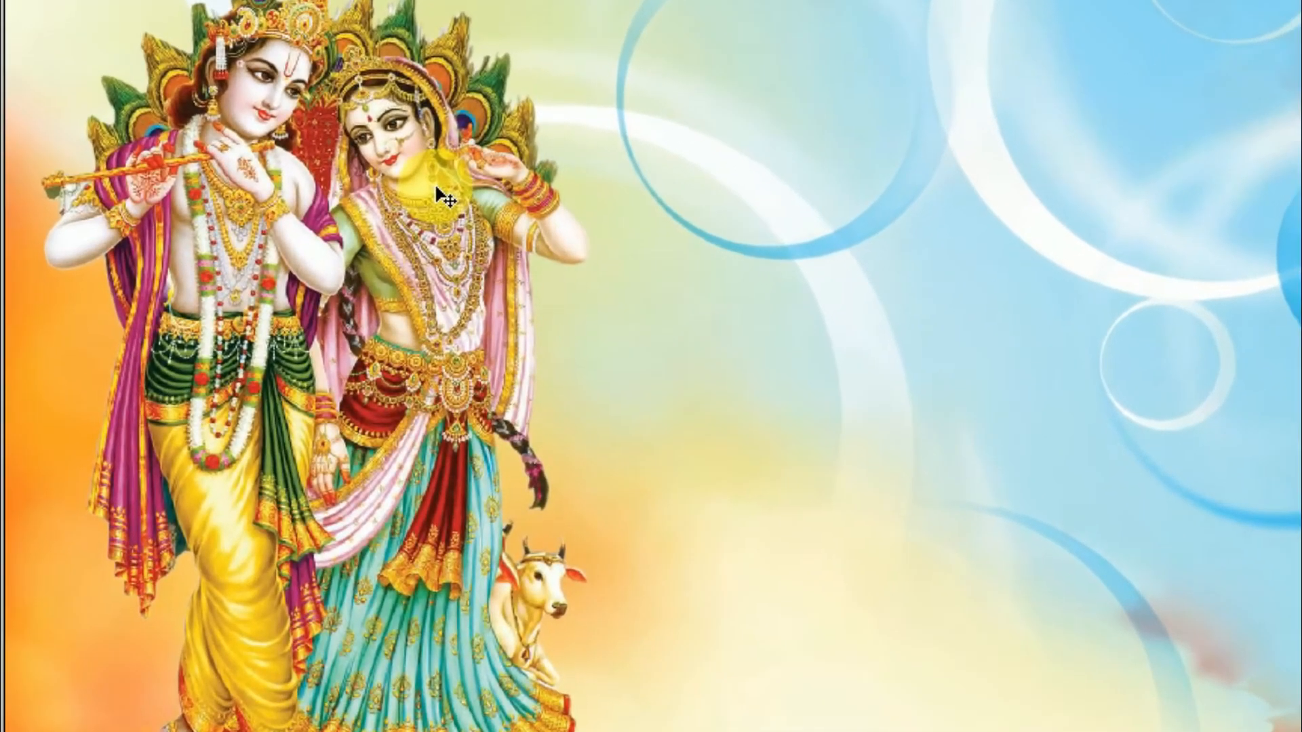
Flip a duplicate of the Radha Krishna couple vertically and place it below the feet as a reflection
key("ctrl+t")
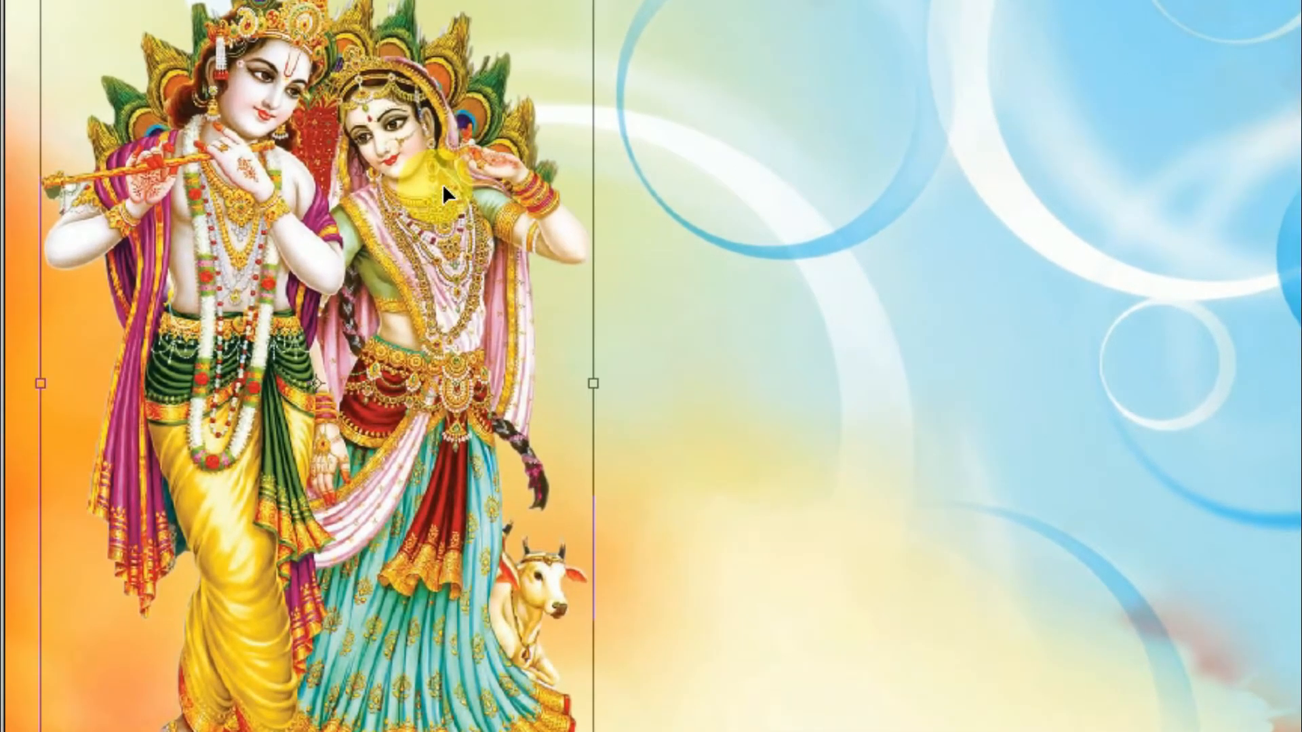
right_click(444, 189)
left_click(516, 577)
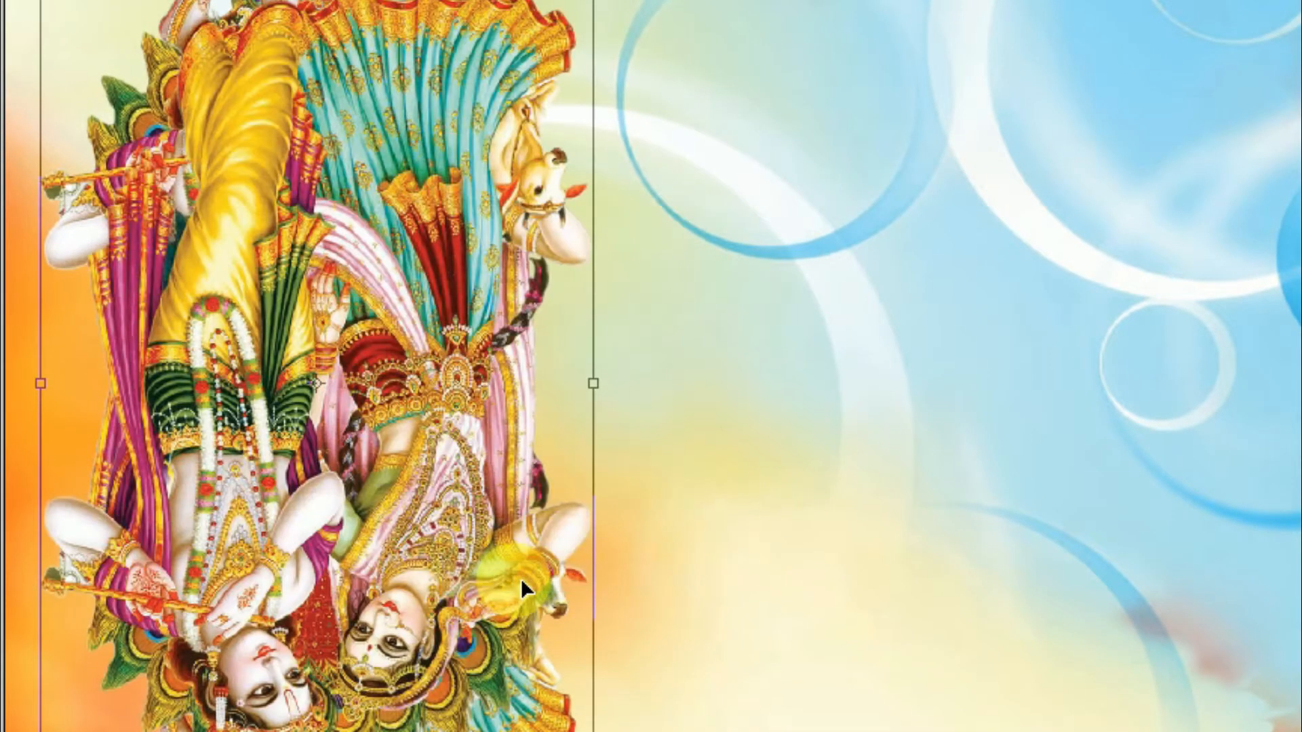
key("Return")
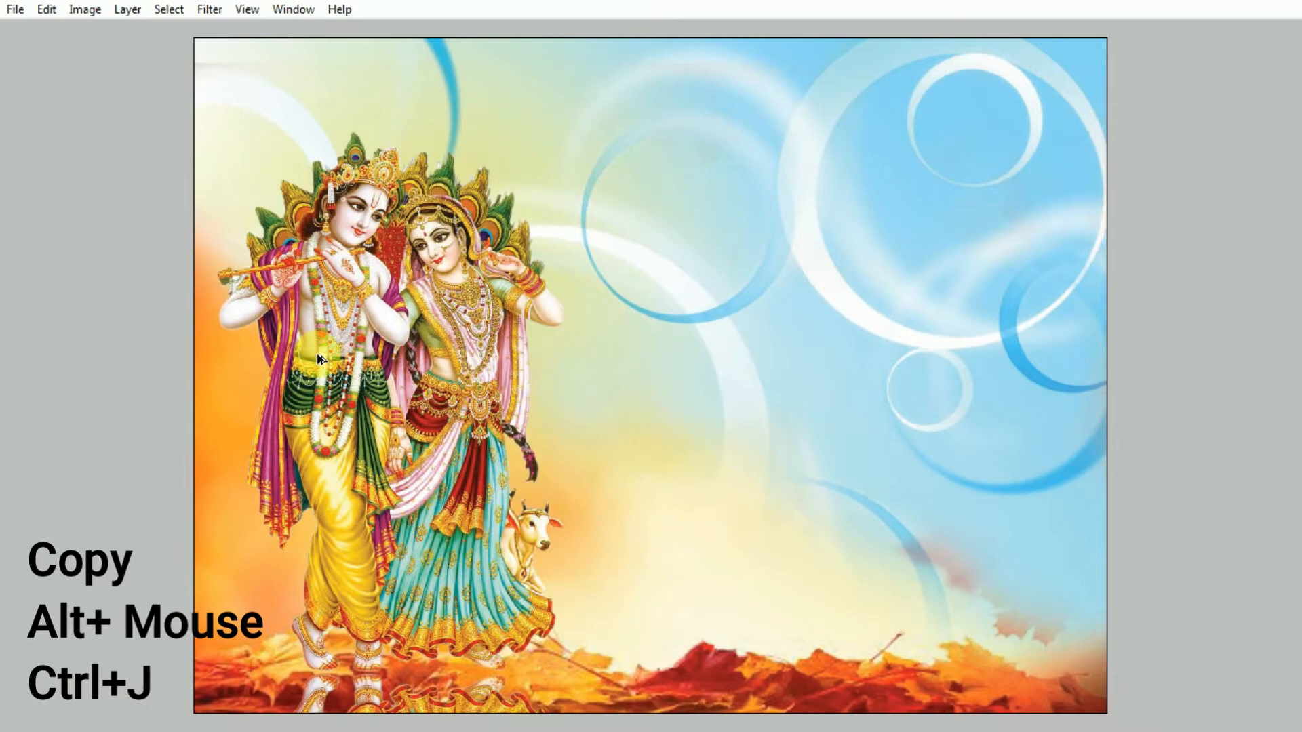
Try duplicating the upright Radha Krishna couple towards the right, undoing each copy
left_click_drag(317, 355, 343, 359)
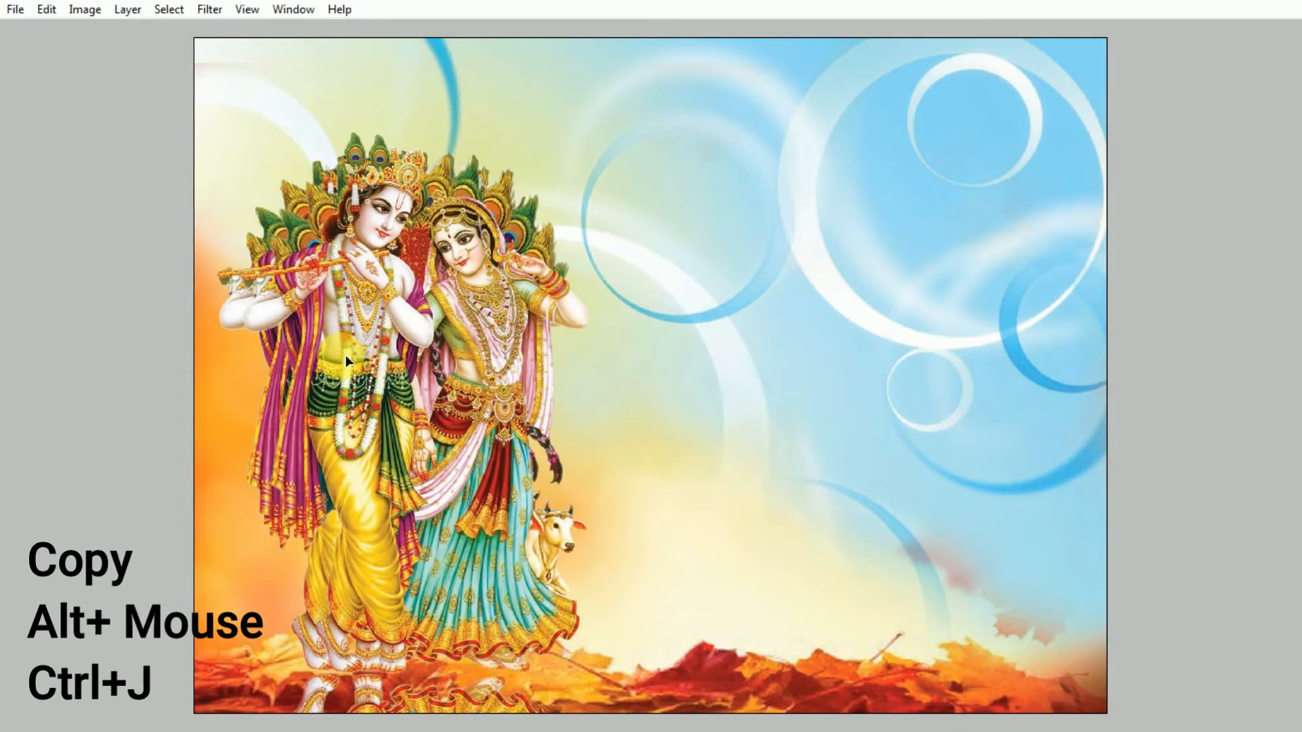
key("ctrl+z")
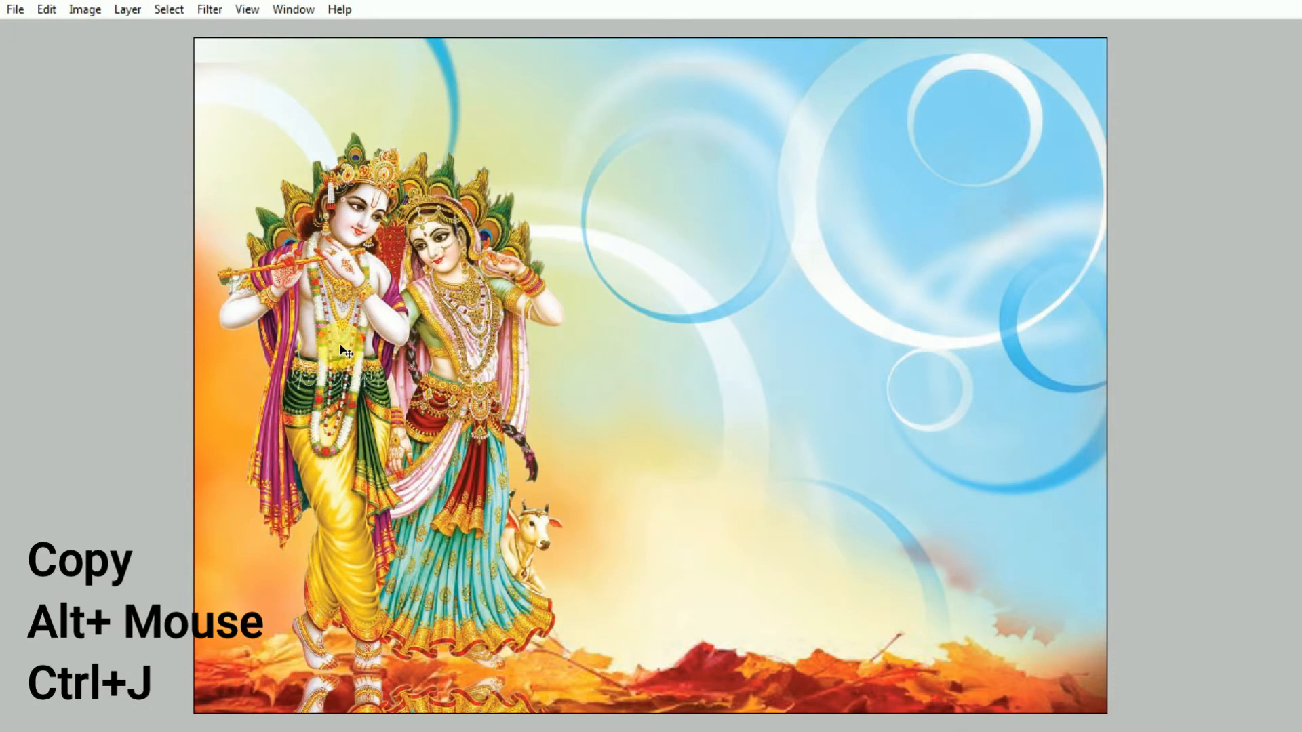
left_click_drag(344, 351, 629, 303)
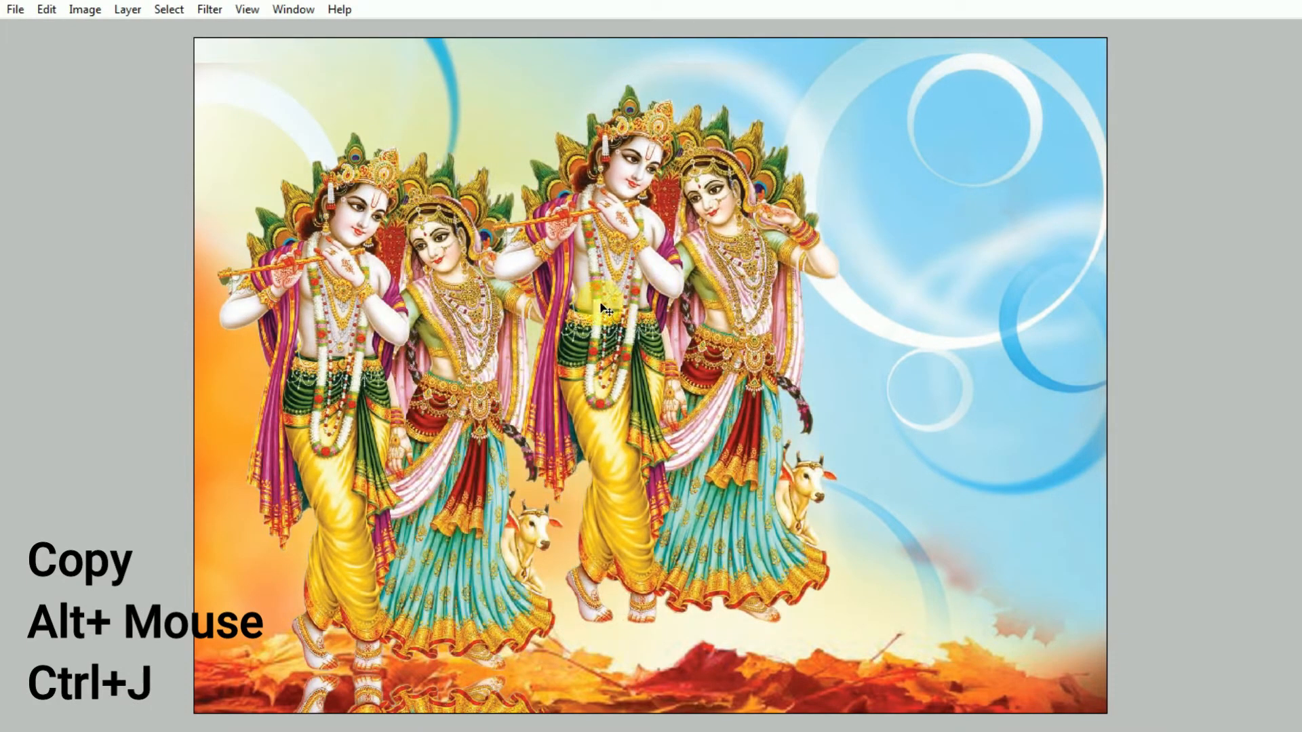
key("ctrl+z")
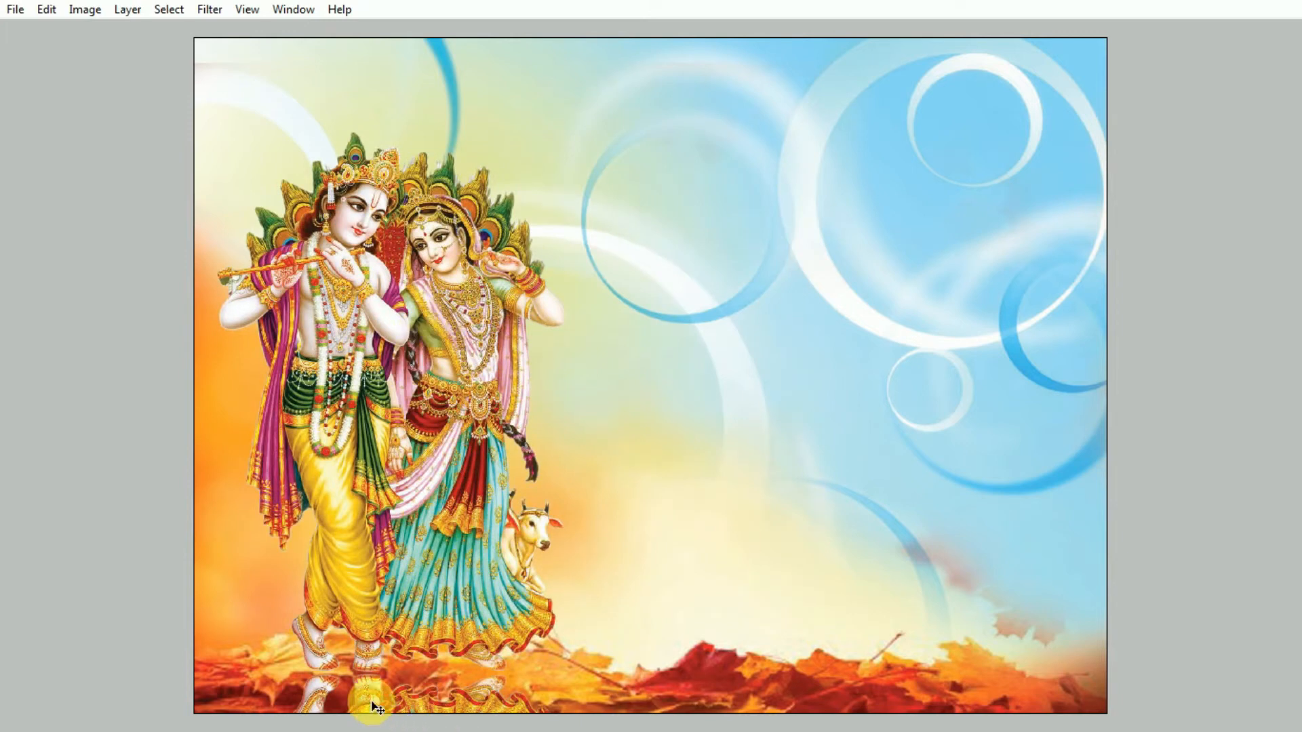
Nudge the flipped reflection up towards the couple's feet and softly erase it so it fades into the leaves
key("Up")
key("Up")
key("Up")
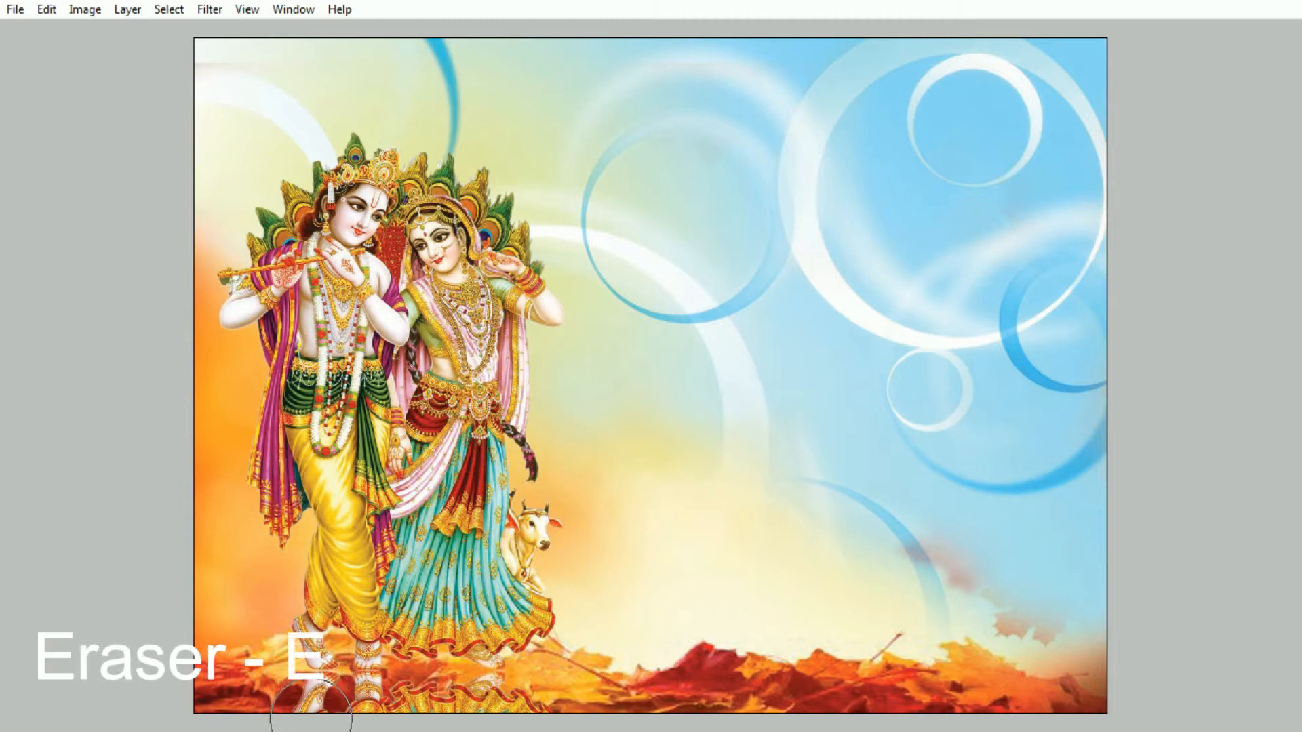
key("v")
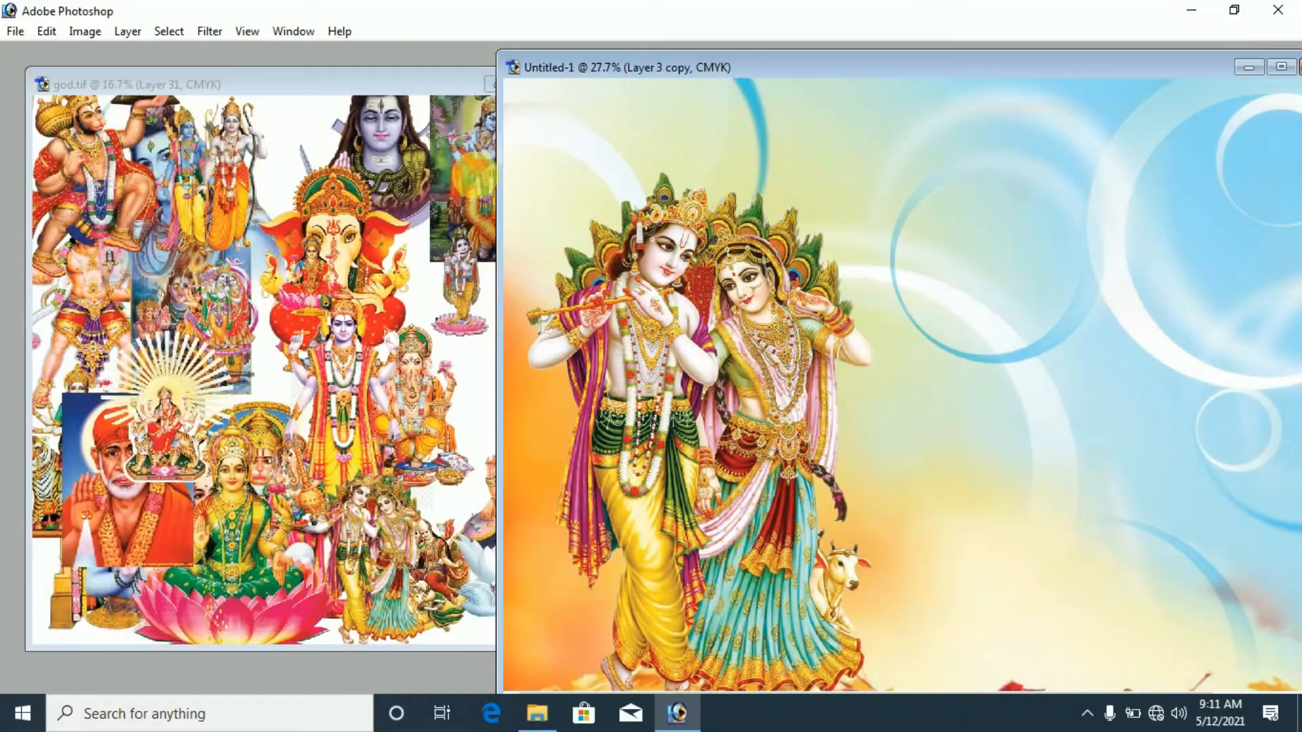
Copy the large Ganesha figure from god.tif into the design and place it right of the couple
left_click(380, 278)
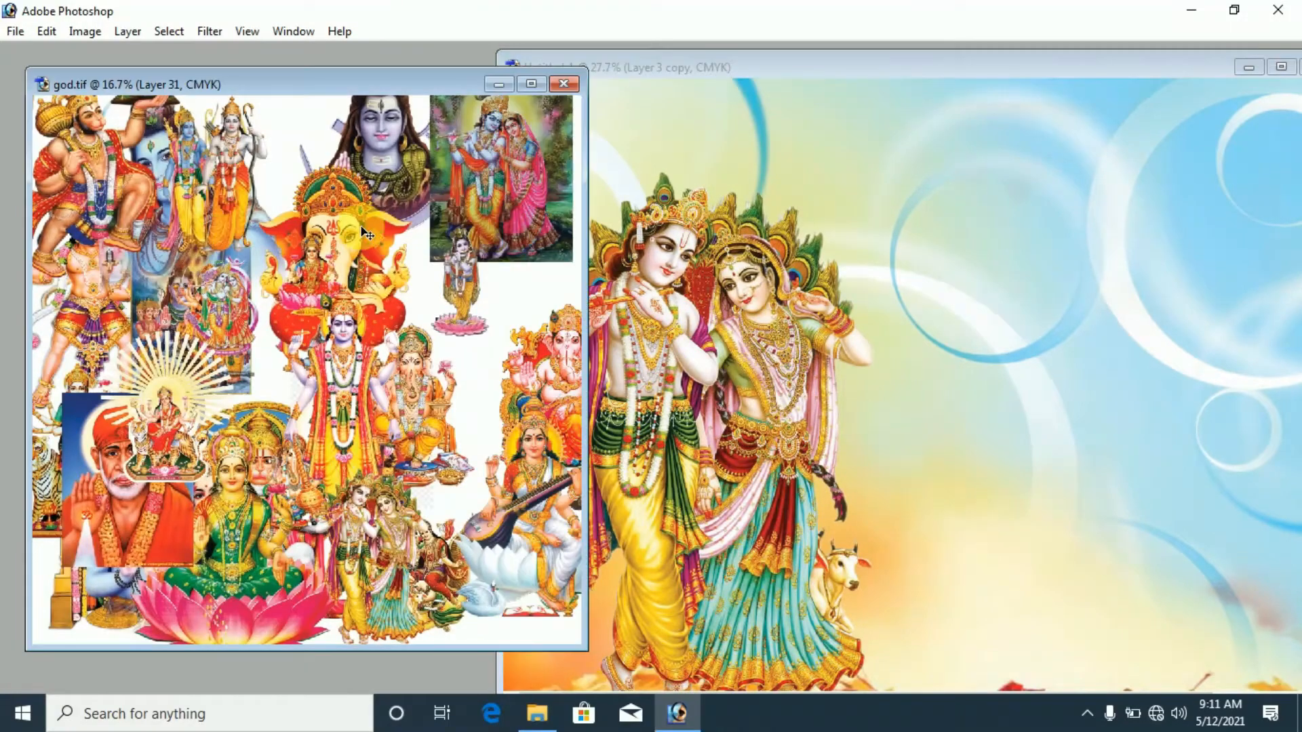
left_click_drag(366, 234, 968, 244)
key("f")
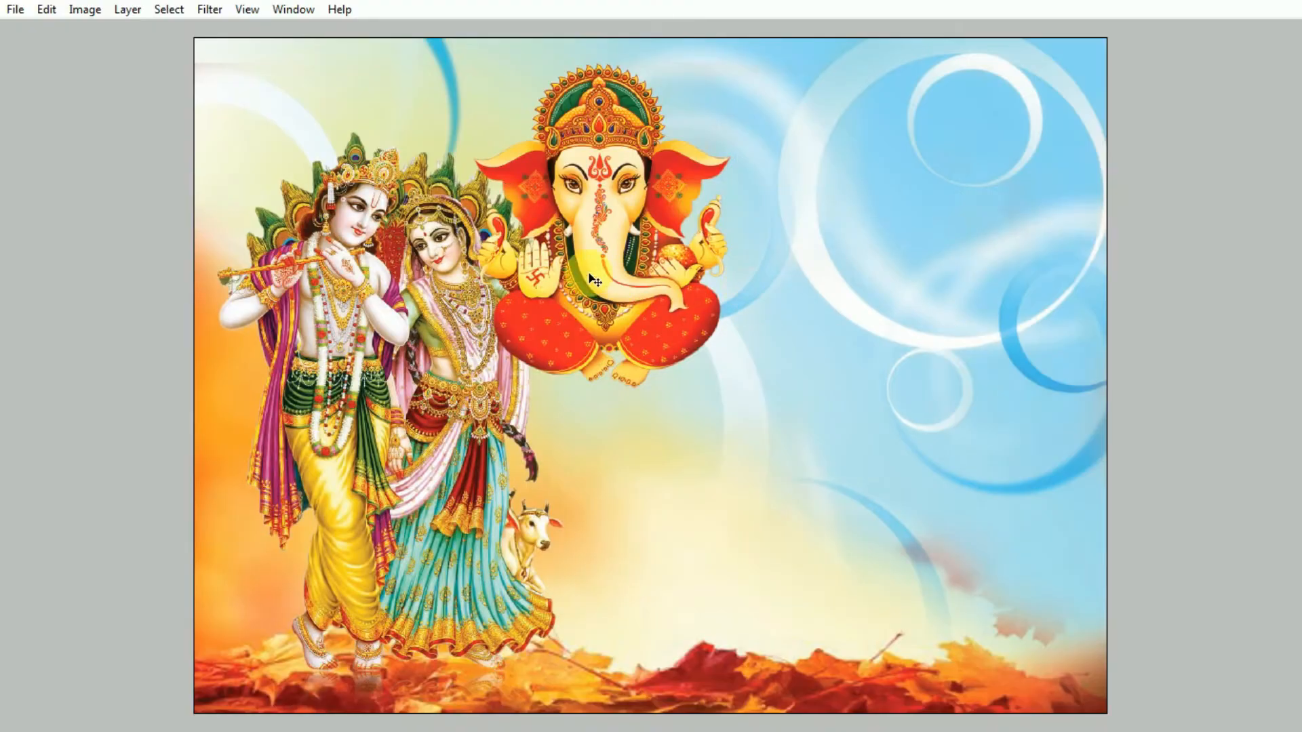
left_click_drag(594, 280, 702, 293)
Scale the Ganesha figure down to about two thirds and move it inside the large white circle at the canvas's upper right
key("ctrl+t")
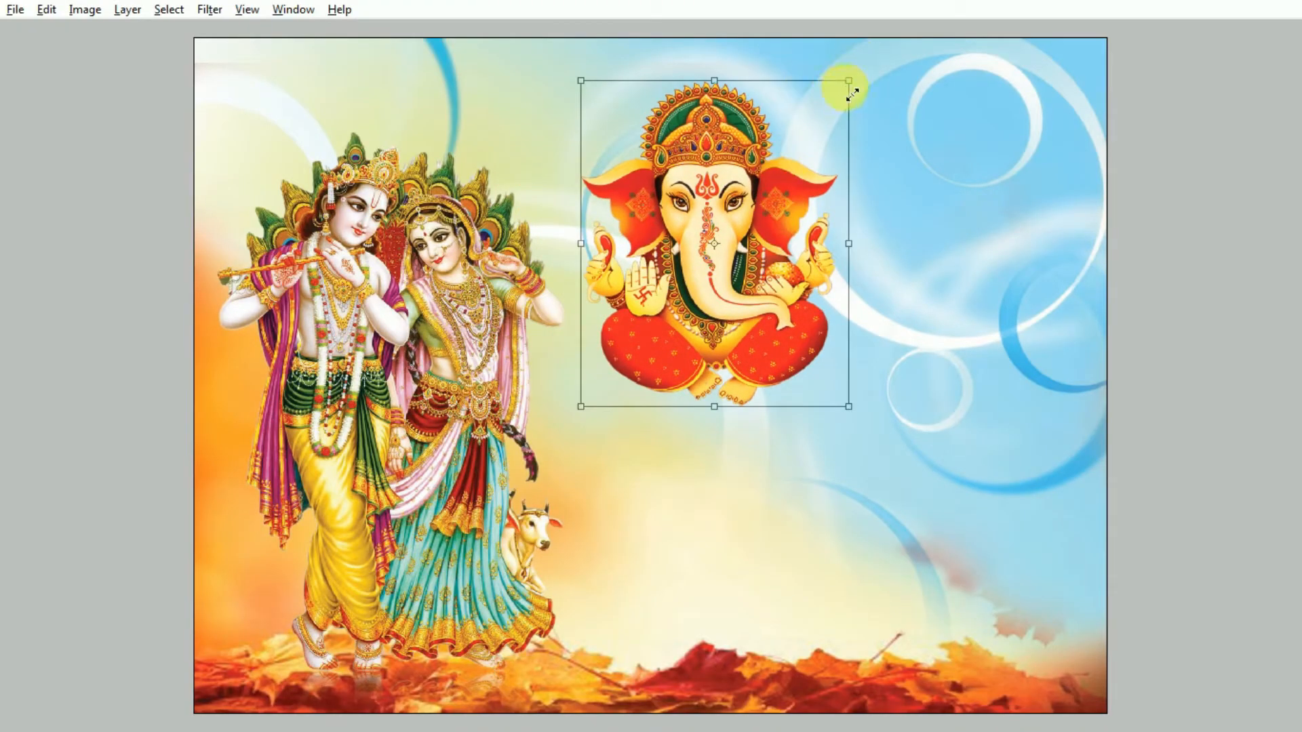
left_click_drag(851, 91, 807, 132)
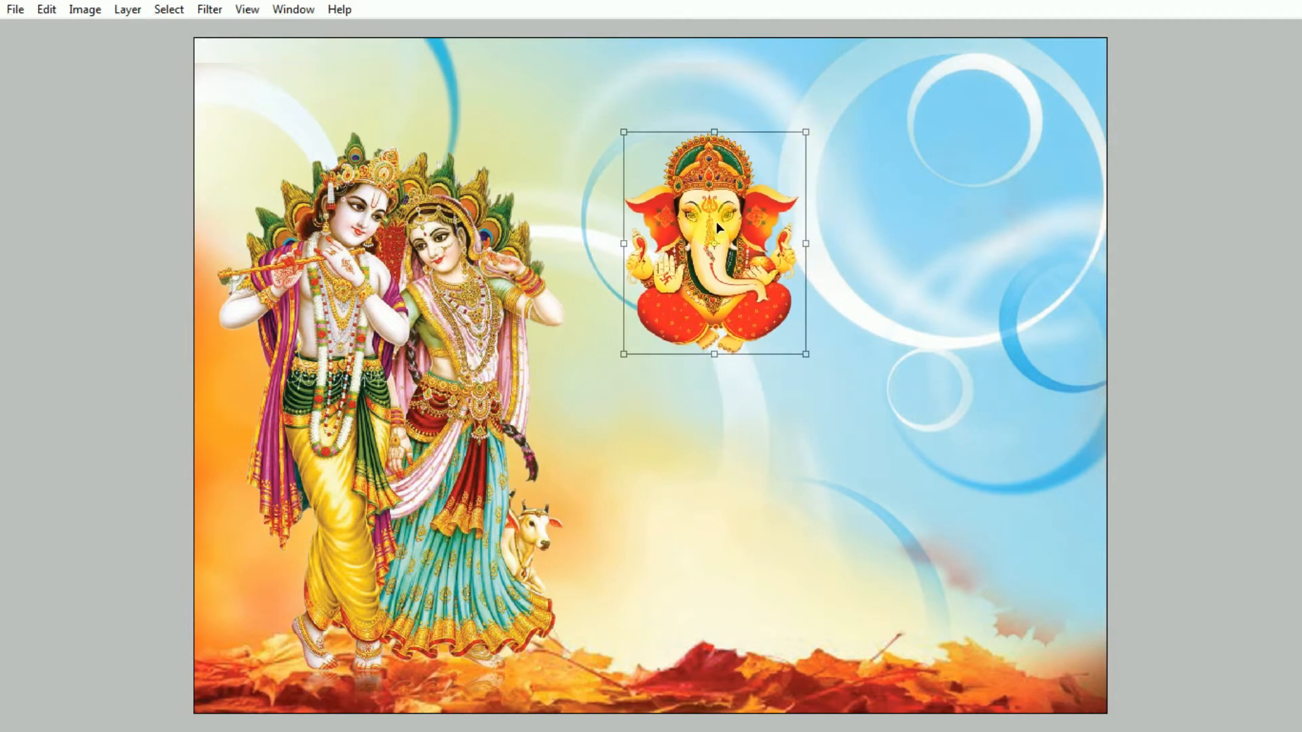
key("Return")
left_click_drag(716, 221, 971, 200)
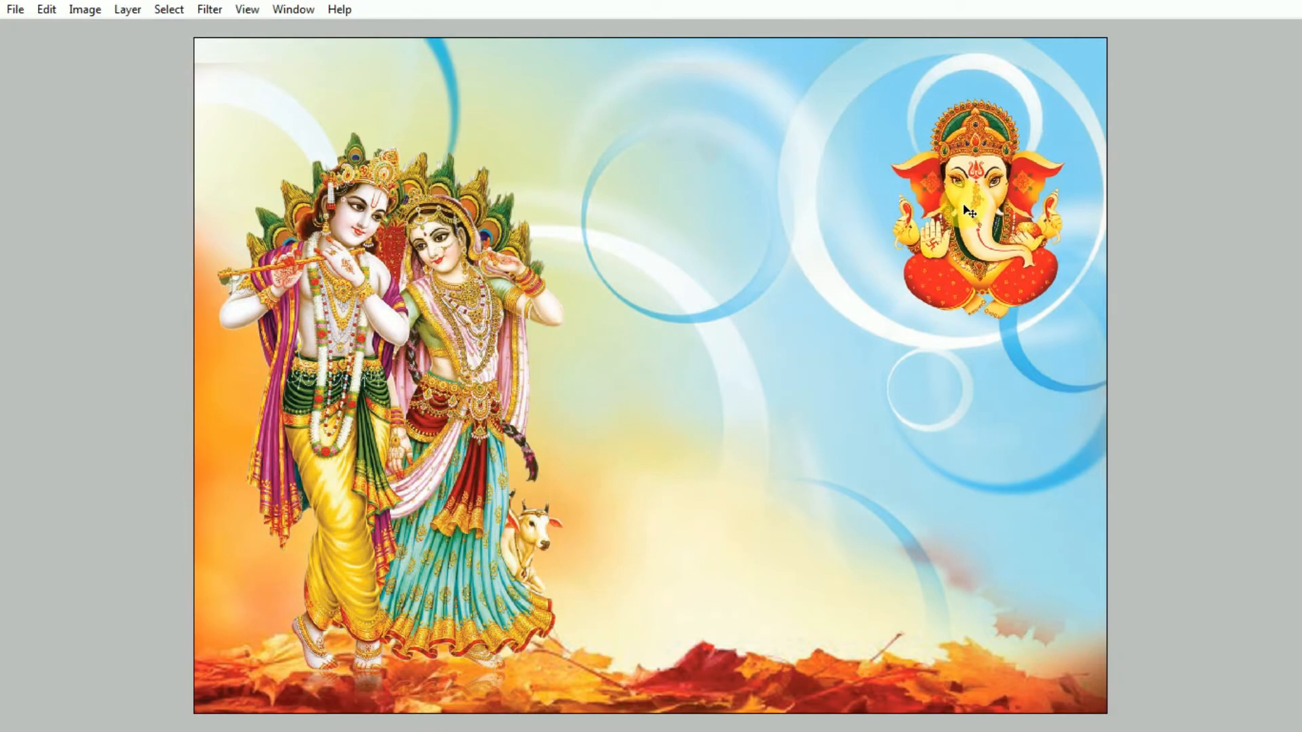
Return to the windowed view and close the god.tif document
key("f")
key("f")
left_click(309, 261)
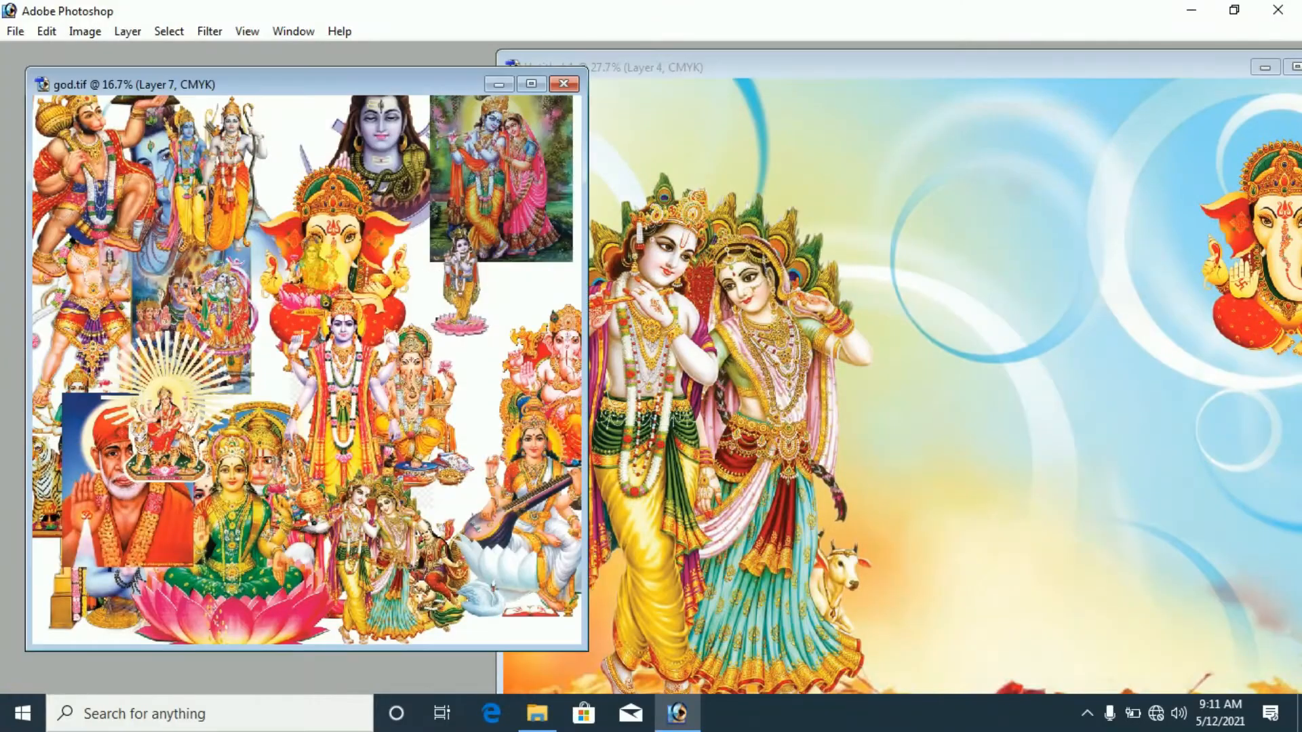
key("alt+f")
key("c")
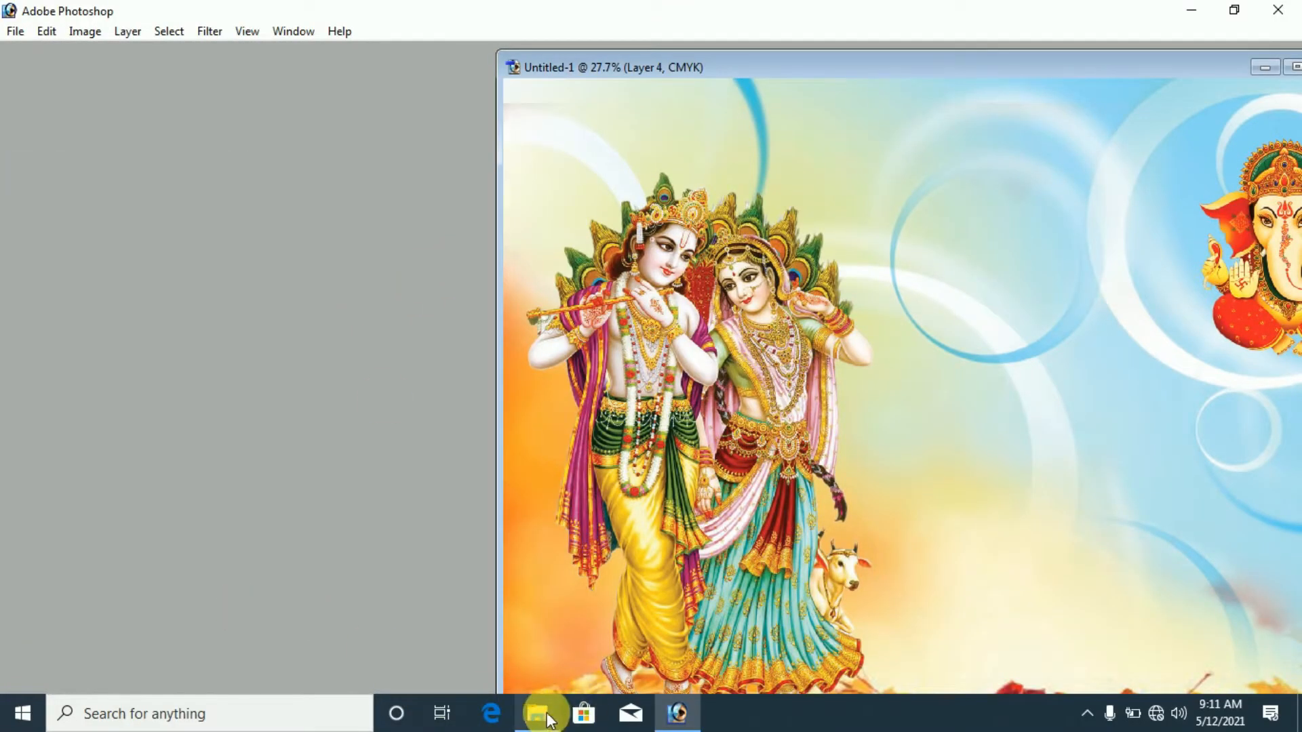
In File Explorer's New folder, select the Indian wedding hands image, flower-garland-png-1 and Hanging_Hearts_Decoration_PNG_Picture together
left_click(529, 706)
double_click(313, 157)
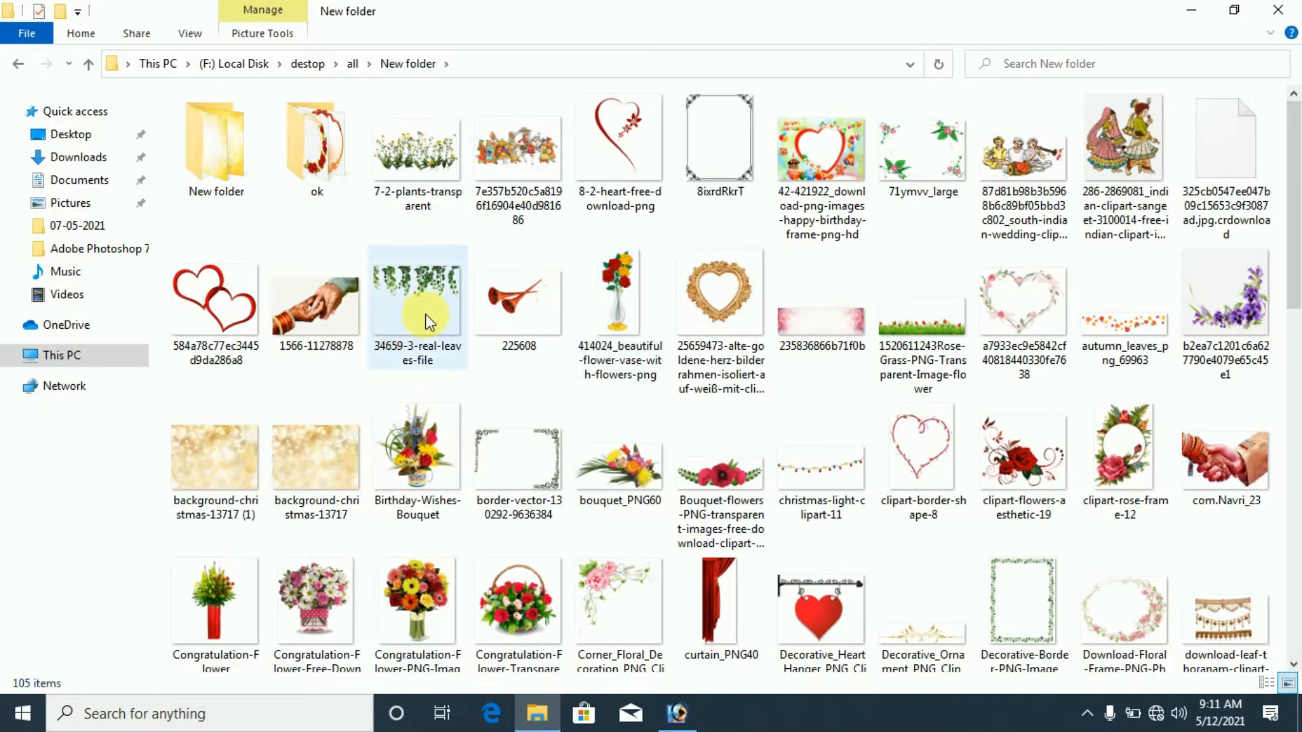
scroll(427, 312, "down", 3)
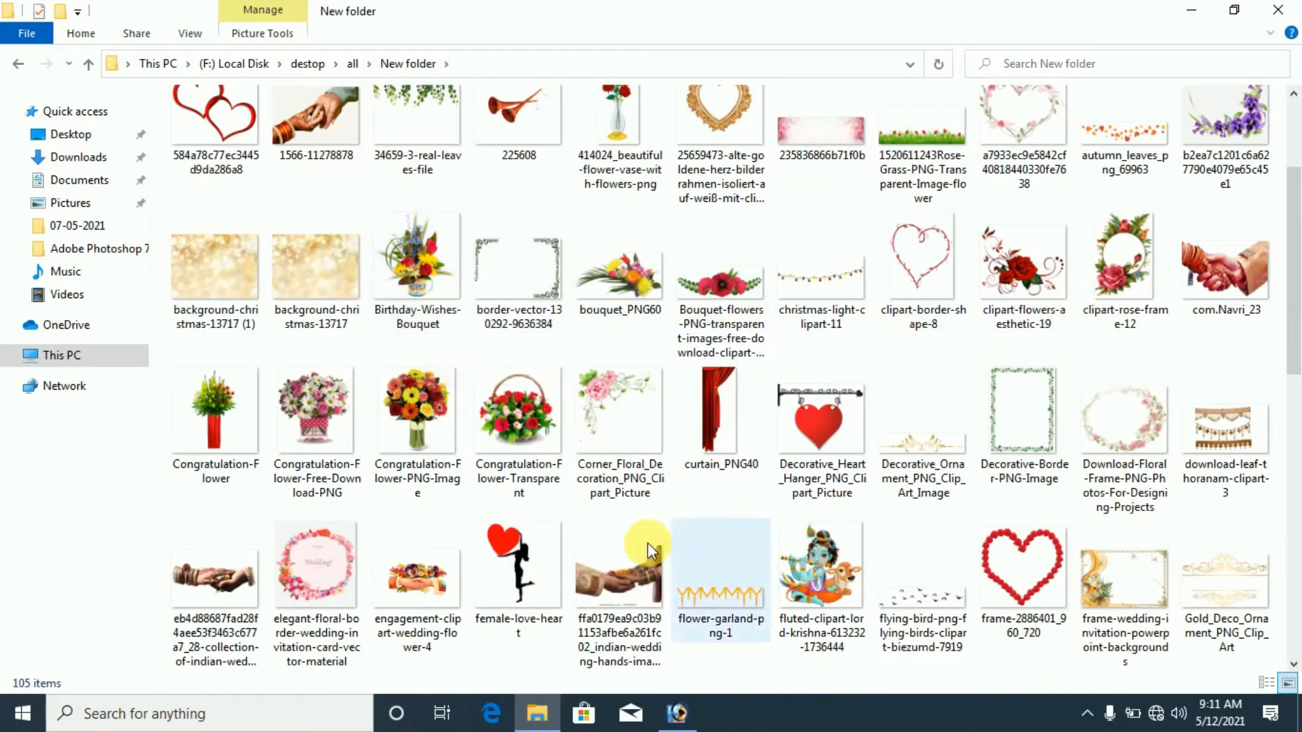
left_click(244, 584)
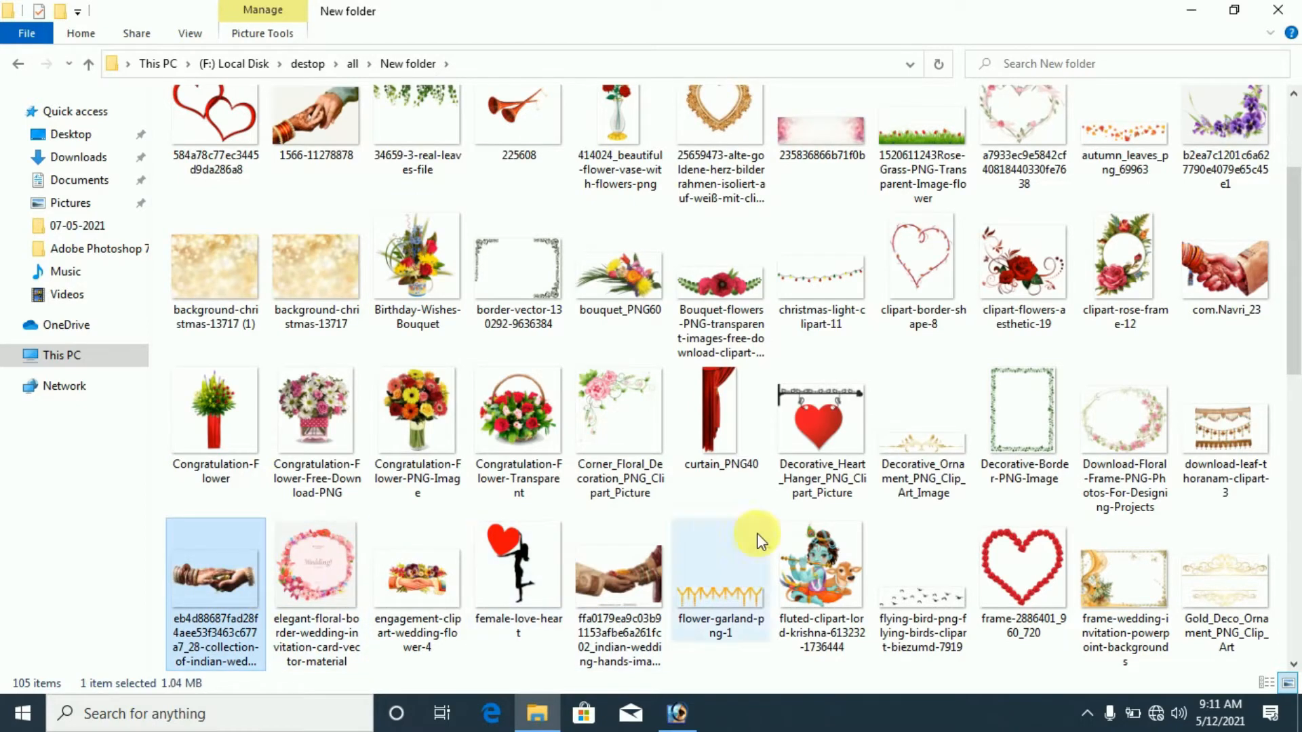
left_click(723, 600, "ctrl")
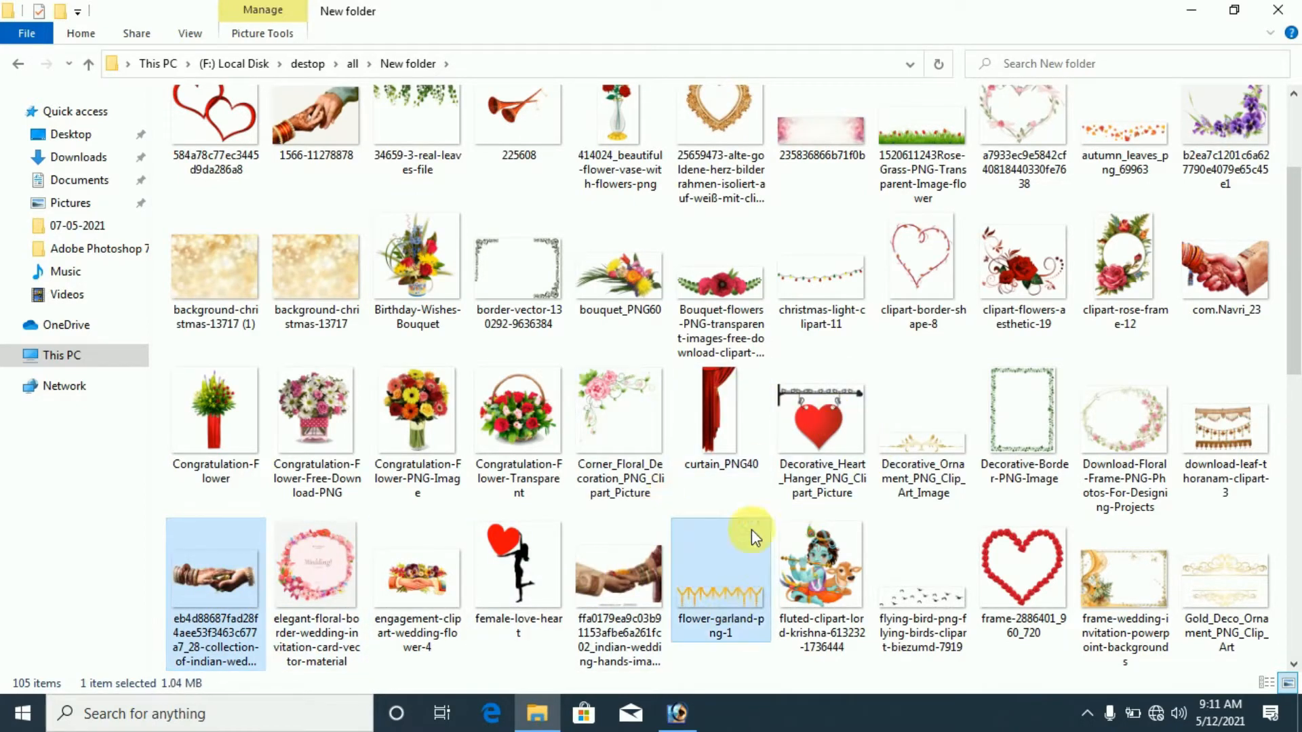
scroll(753, 495, "down", 5)
left_click(376, 441, "ctrl")
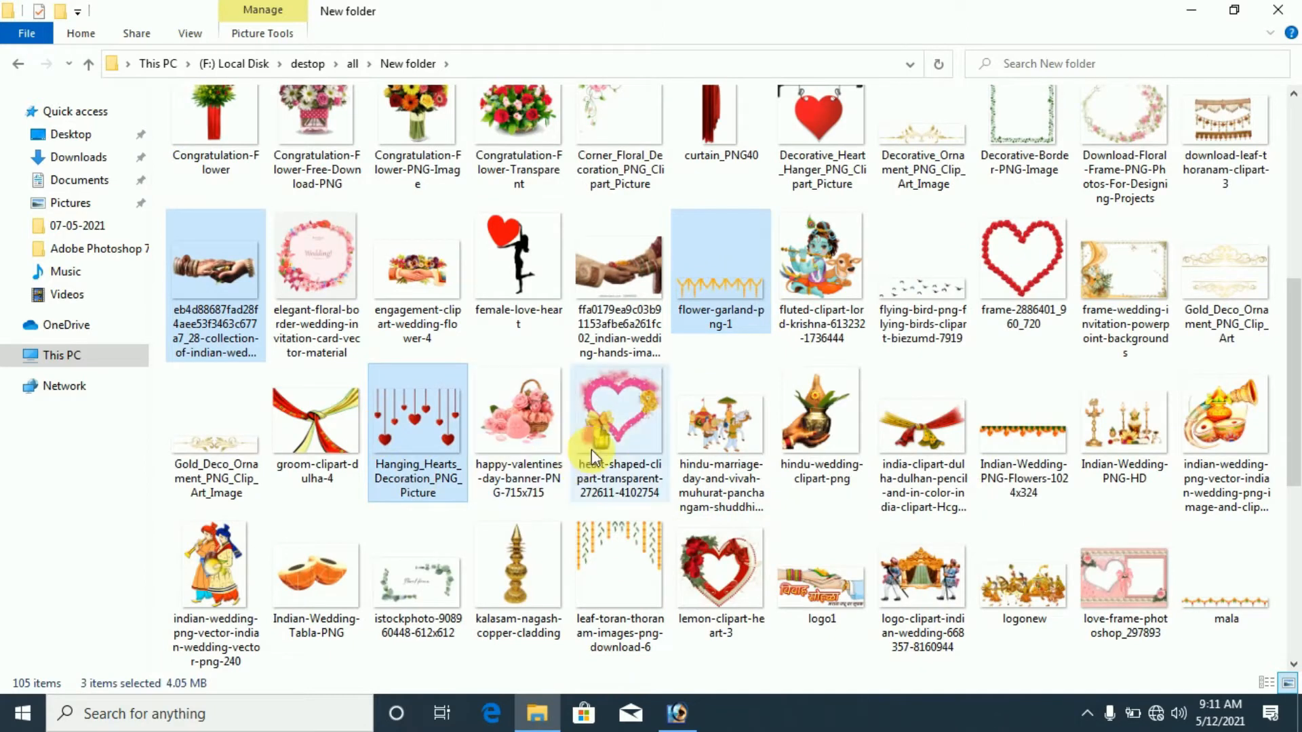
Add groom-clipart-dulha-4, the indian-wedding-png-vector musicians and Gold_Deco_Ornament_PNG_Clip_Art_Image to the file selection
scroll(392, 377, "down", 5)
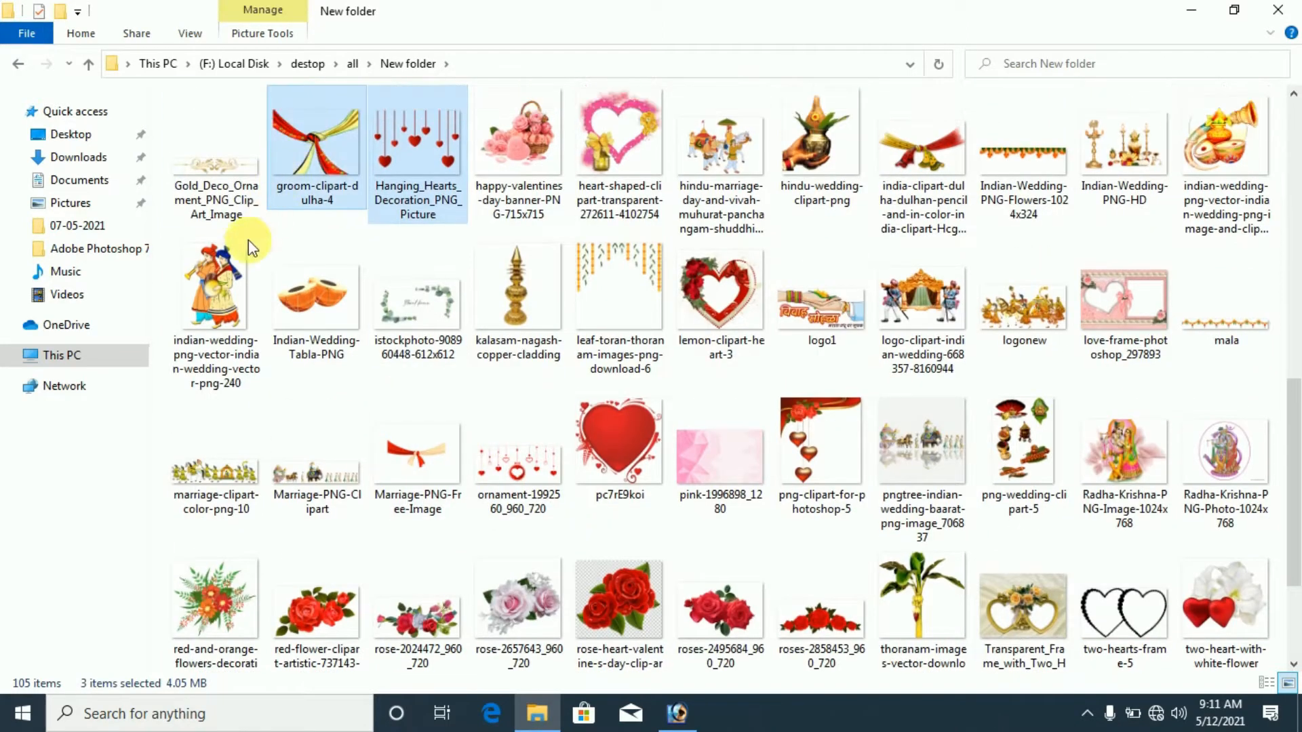
left_click(225, 271, "ctrl")
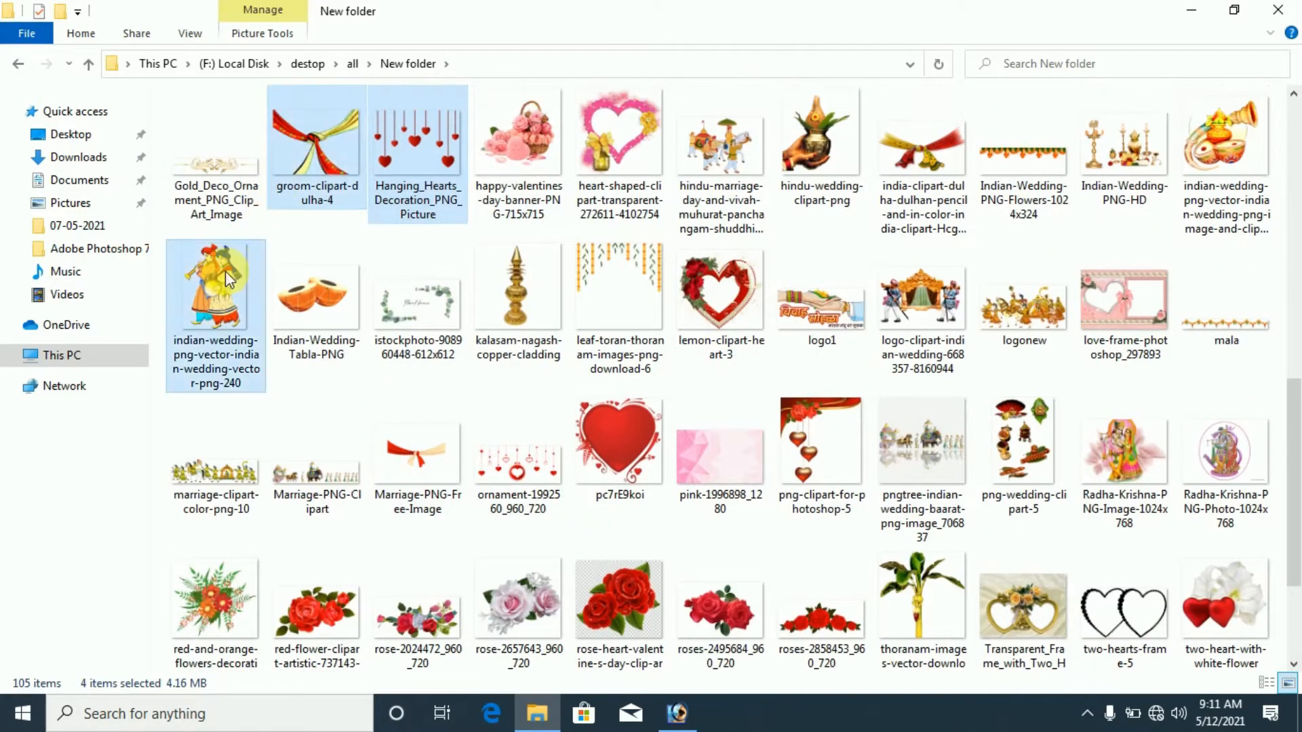
left_click(191, 180, "ctrl")
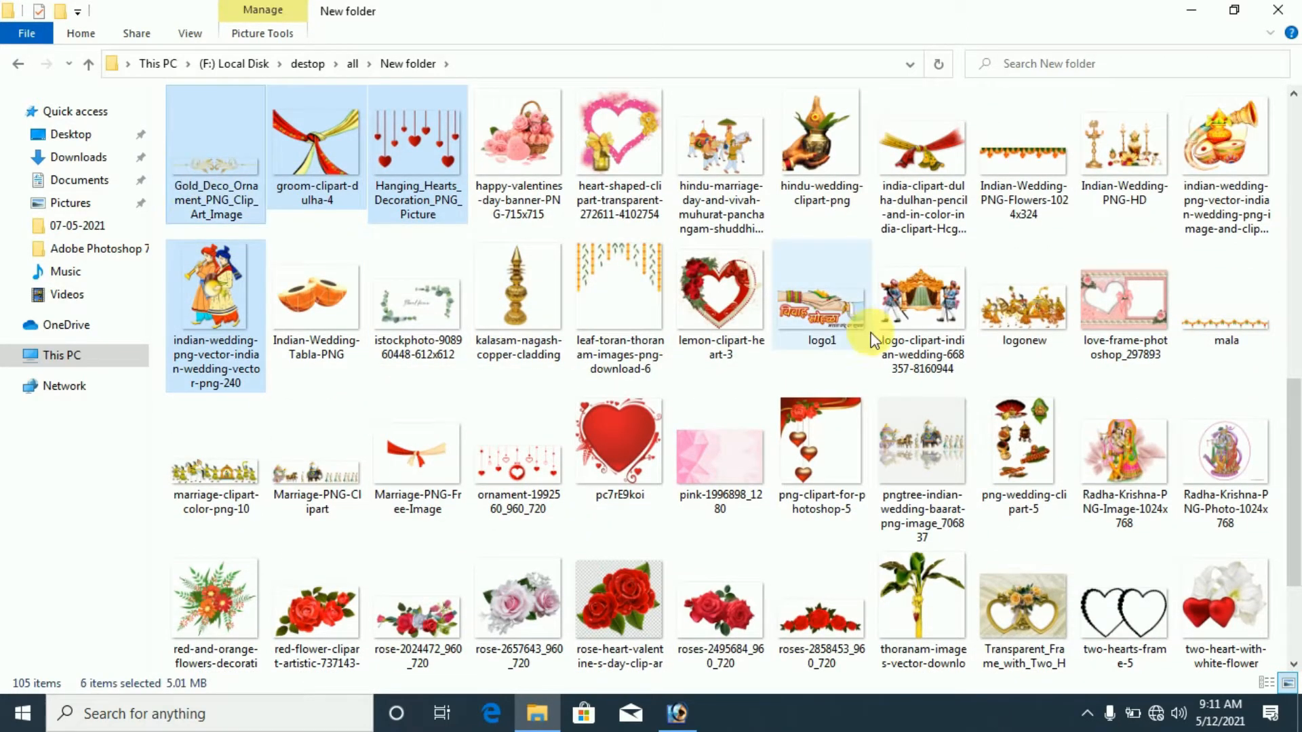
left_click(513, 356, "ctrl")
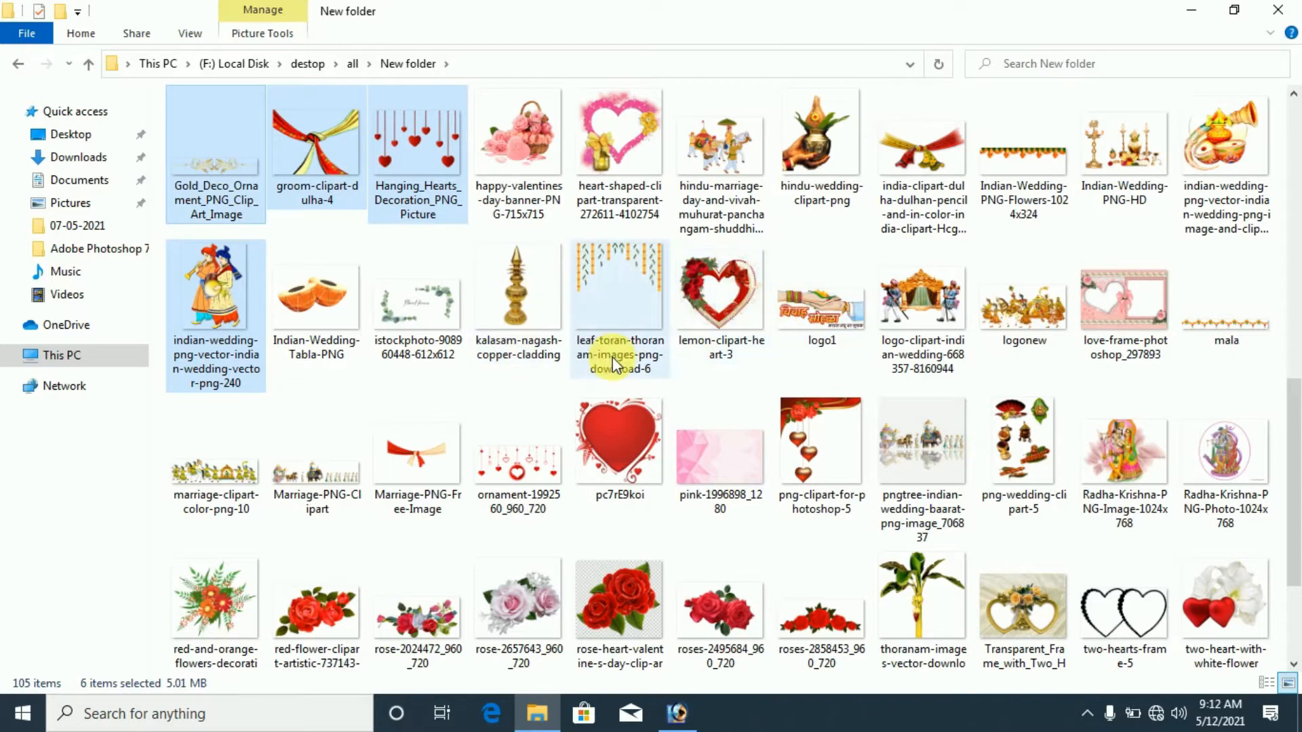
scroll(617, 358, "down", 2)
left_click(633, 421, "ctrl")
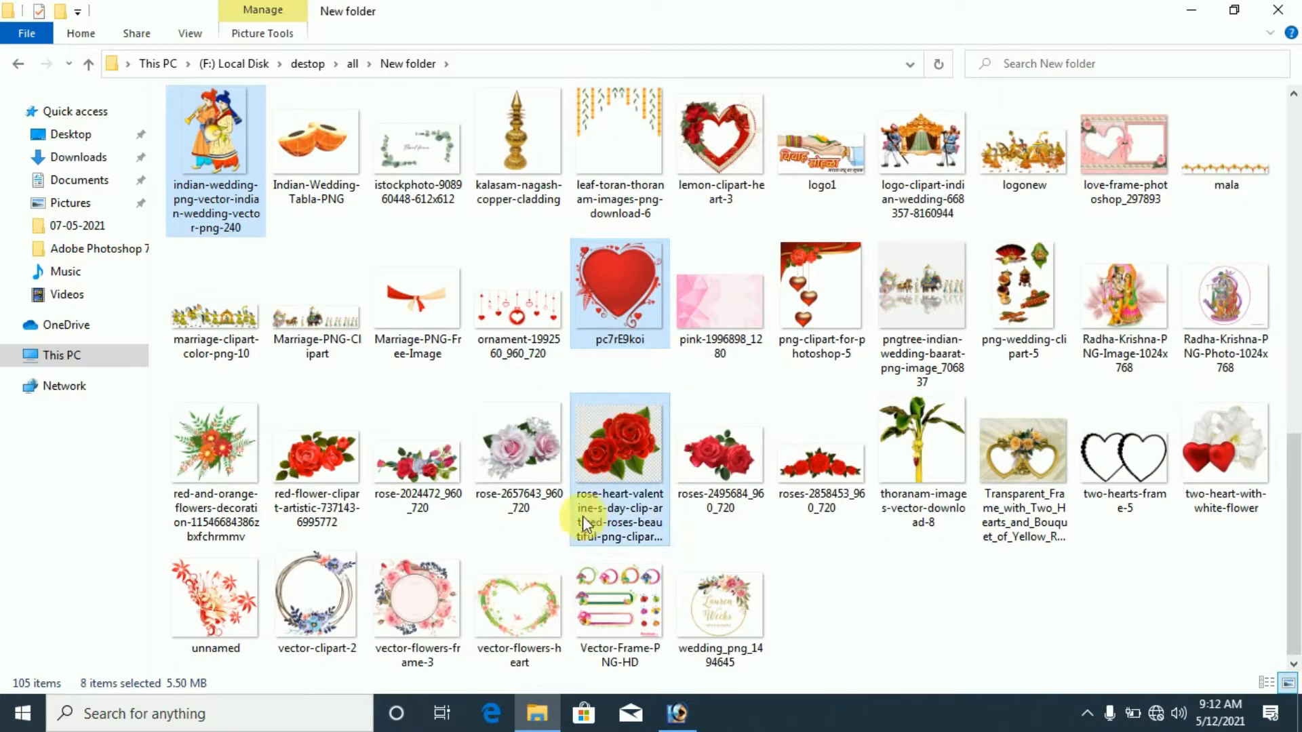
left_click(318, 469, "ctrl")
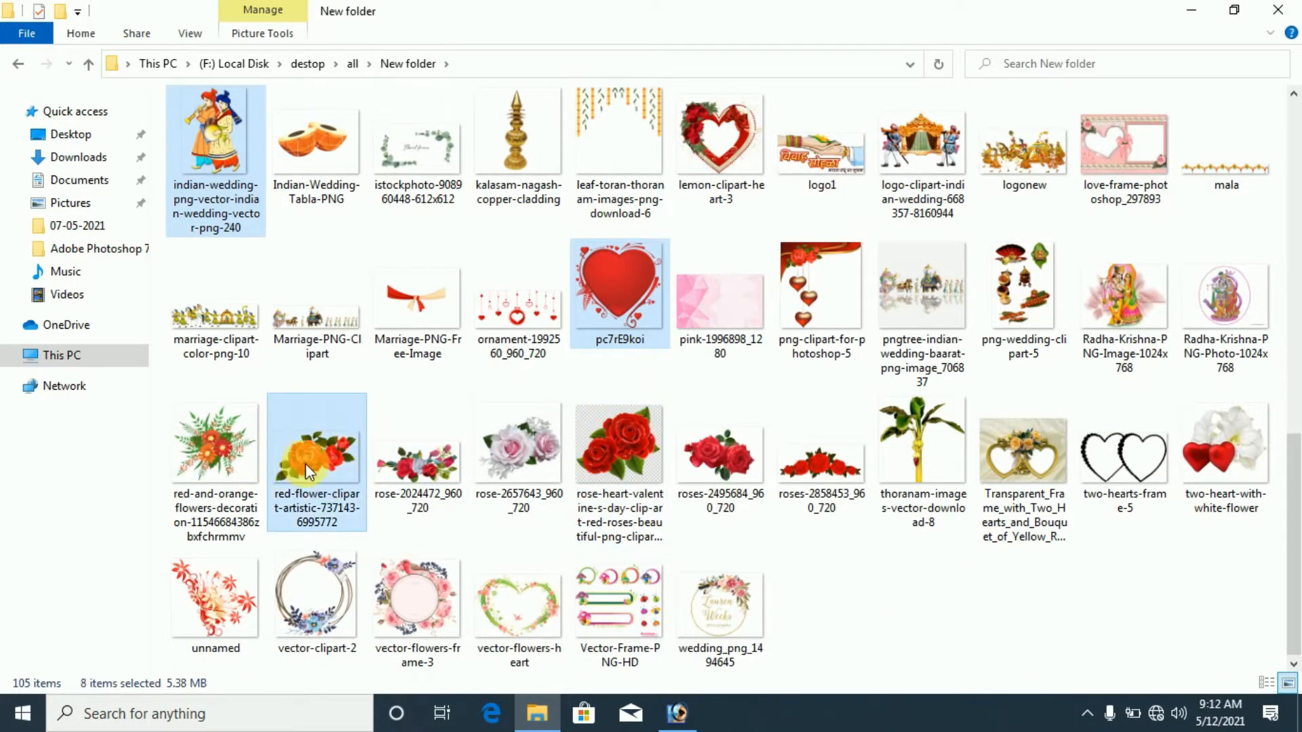
left_click_drag(305, 463, 730, 503)
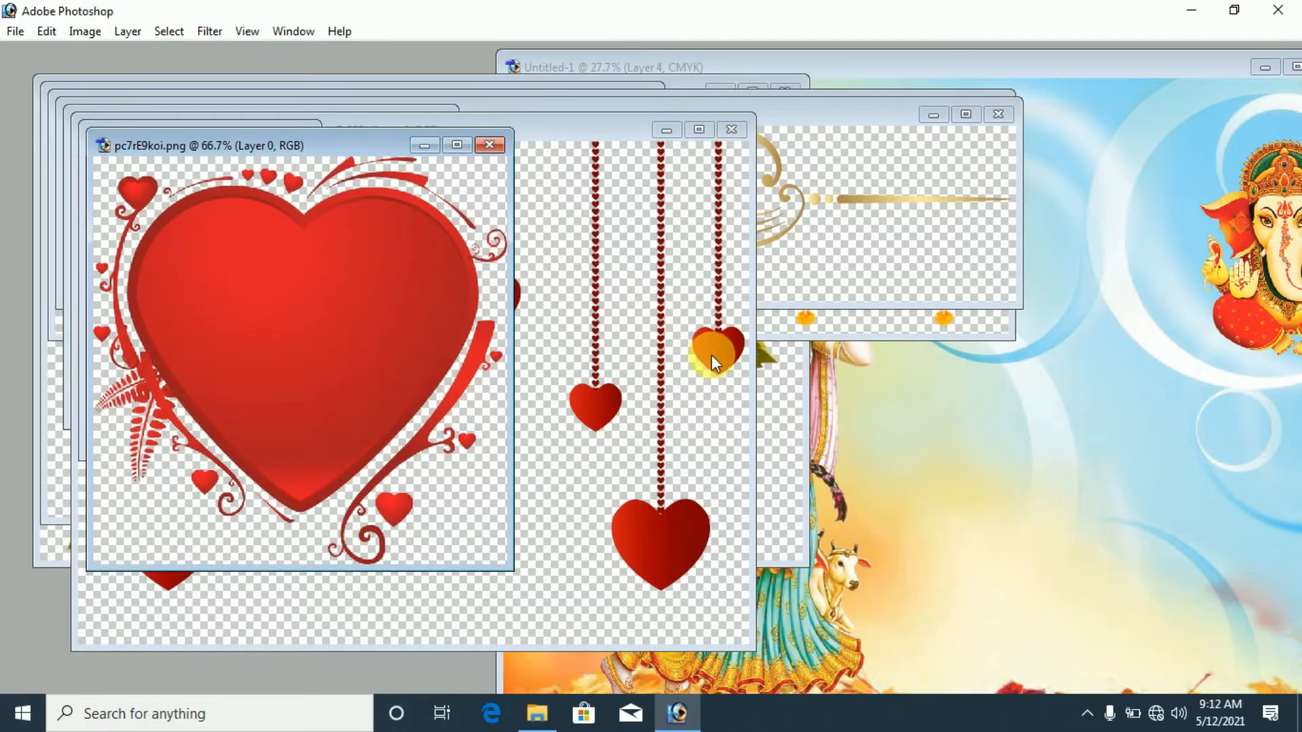
Copy the hanging hearts into the Untitled-1 design and position them across the canvas's upper part in full-screen view
left_click_drag(711, 356, 976, 347)
key("f")
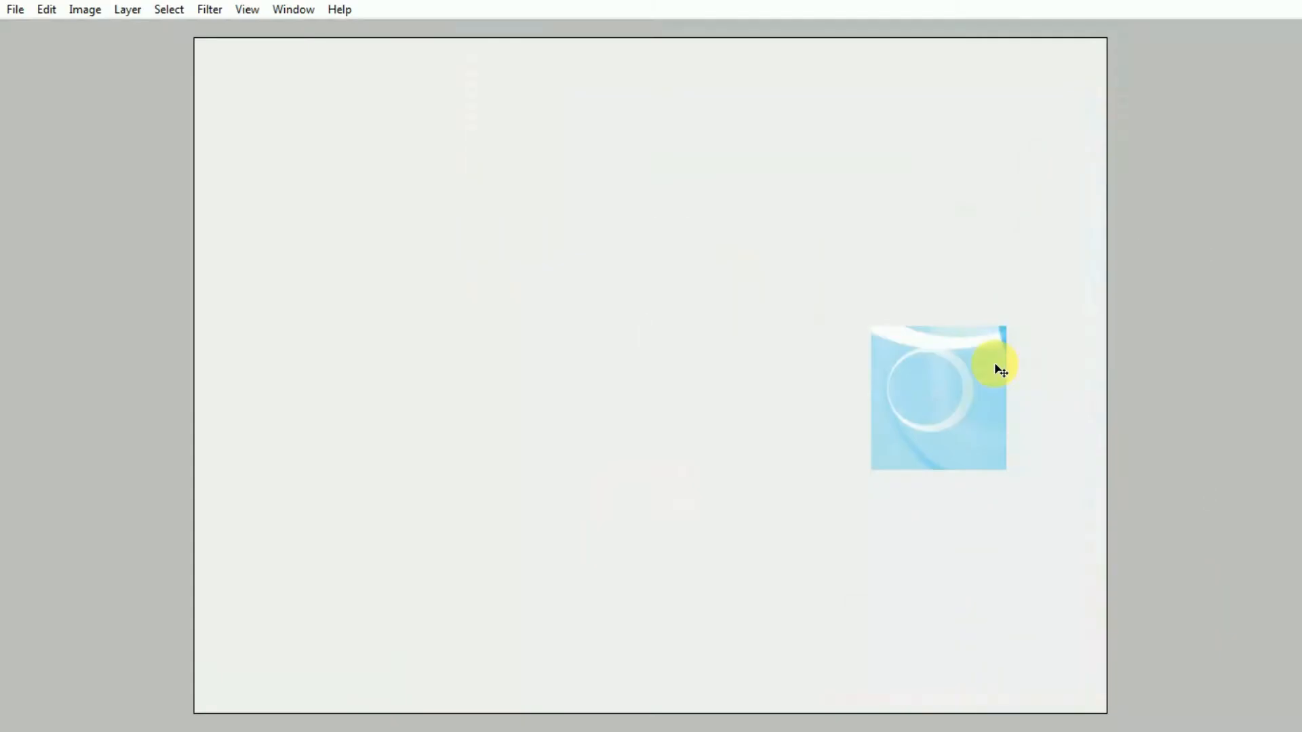
left_click_drag(668, 412, 863, 385)
Scale the hanging hearts down to about one fifth and move them into the canvas's upper left corner above Krishna
key("ctrl+t")
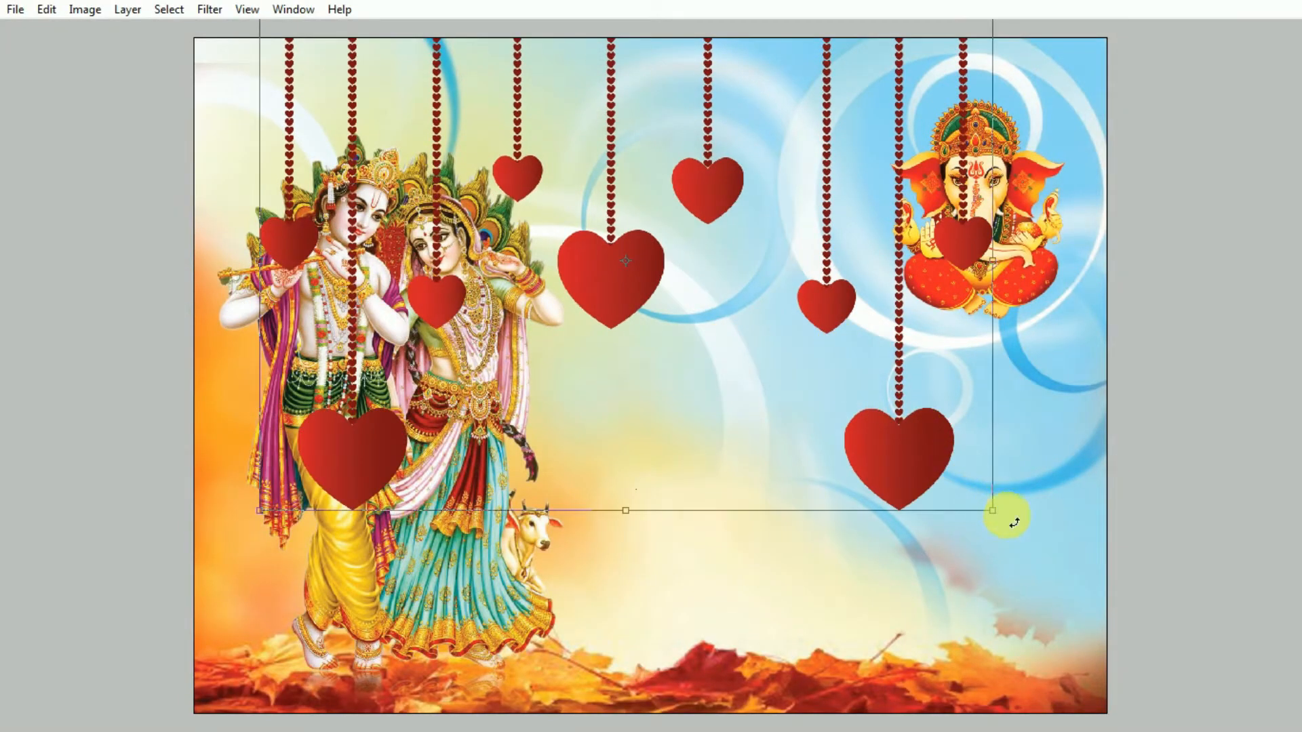
left_click_drag(1010, 520, 585, 231)
key("Return")
left_click_drag(430, 161, 377, 174)
key("ctrl+t")
key("Return")
key("Right")
key("Right")
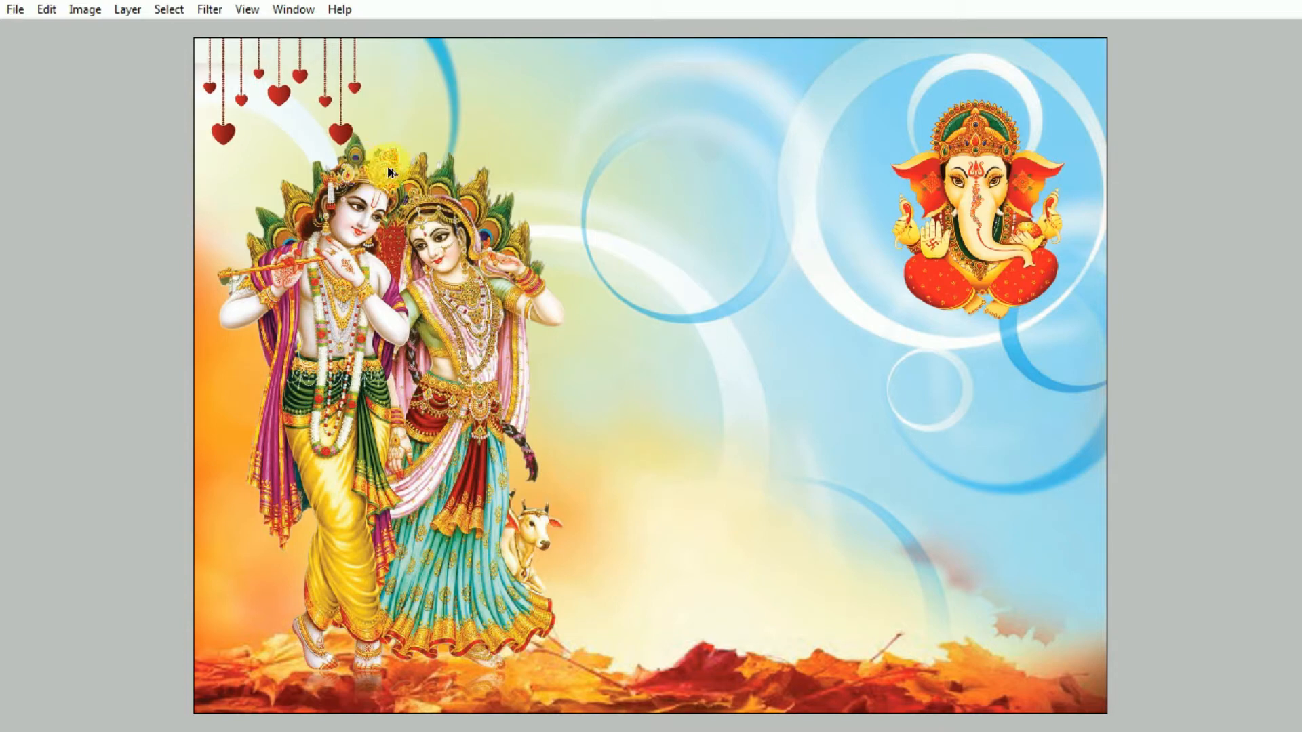
Duplicate the hanging hearts side by side along the canvas's whole top edge and shift the row slightly up and left
left_click_drag(269, 126, 1047, 138)
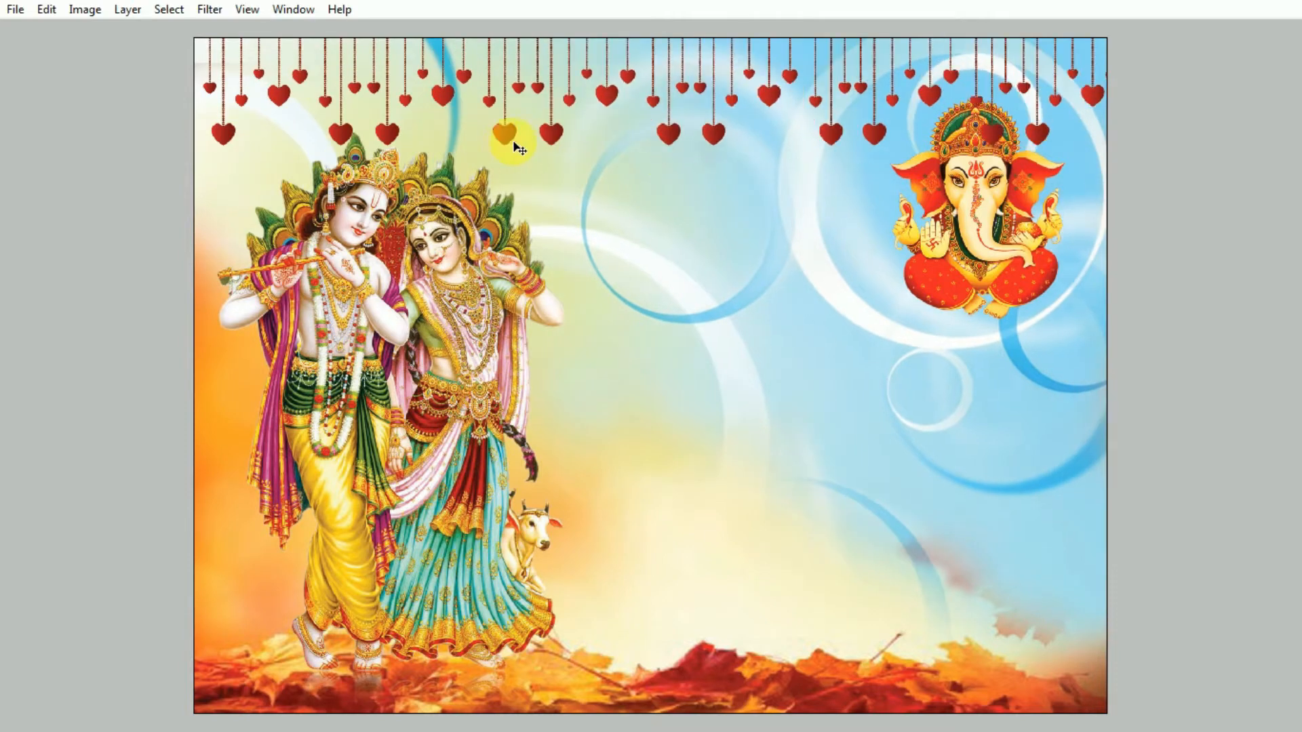
left_click_drag(507, 138, 507, 146)
key("ctrl+z")
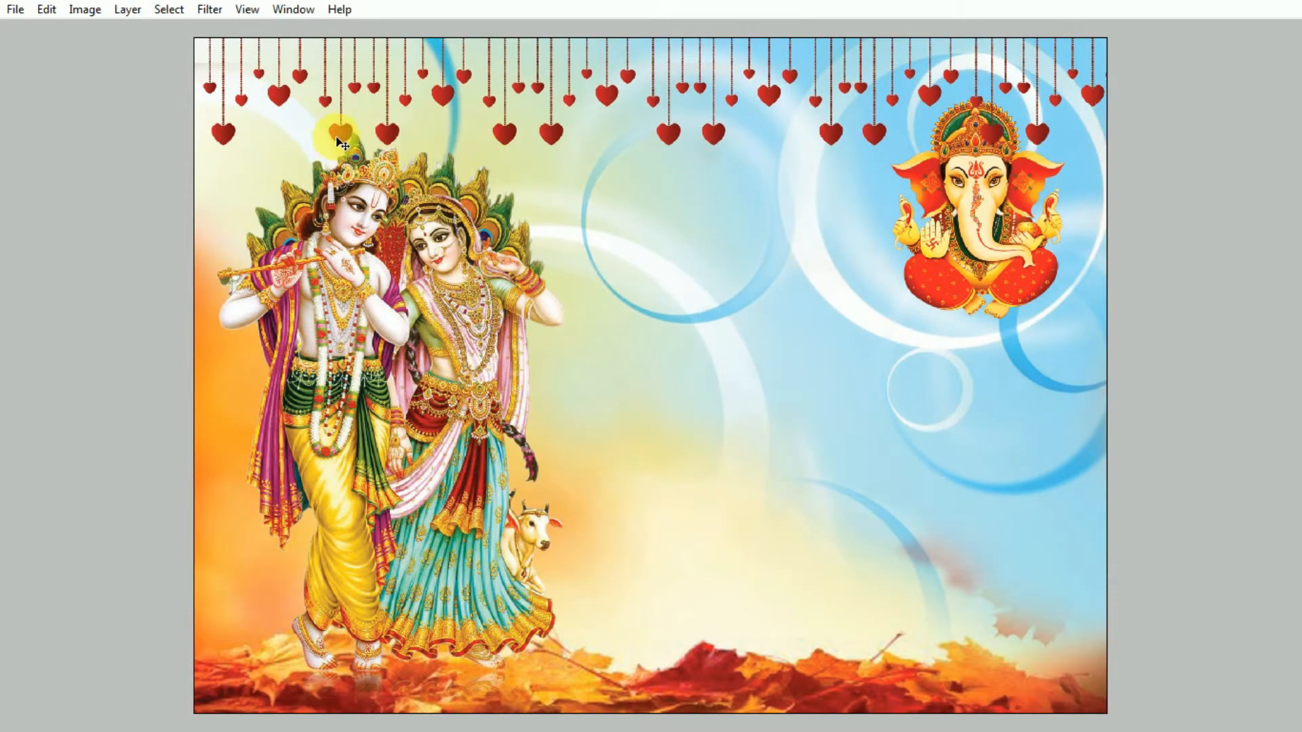
left_click_drag(337, 139, 328, 162)
key("shift+Up")
key("shift+Up")
key("shift+Up")
key("shift+Up")
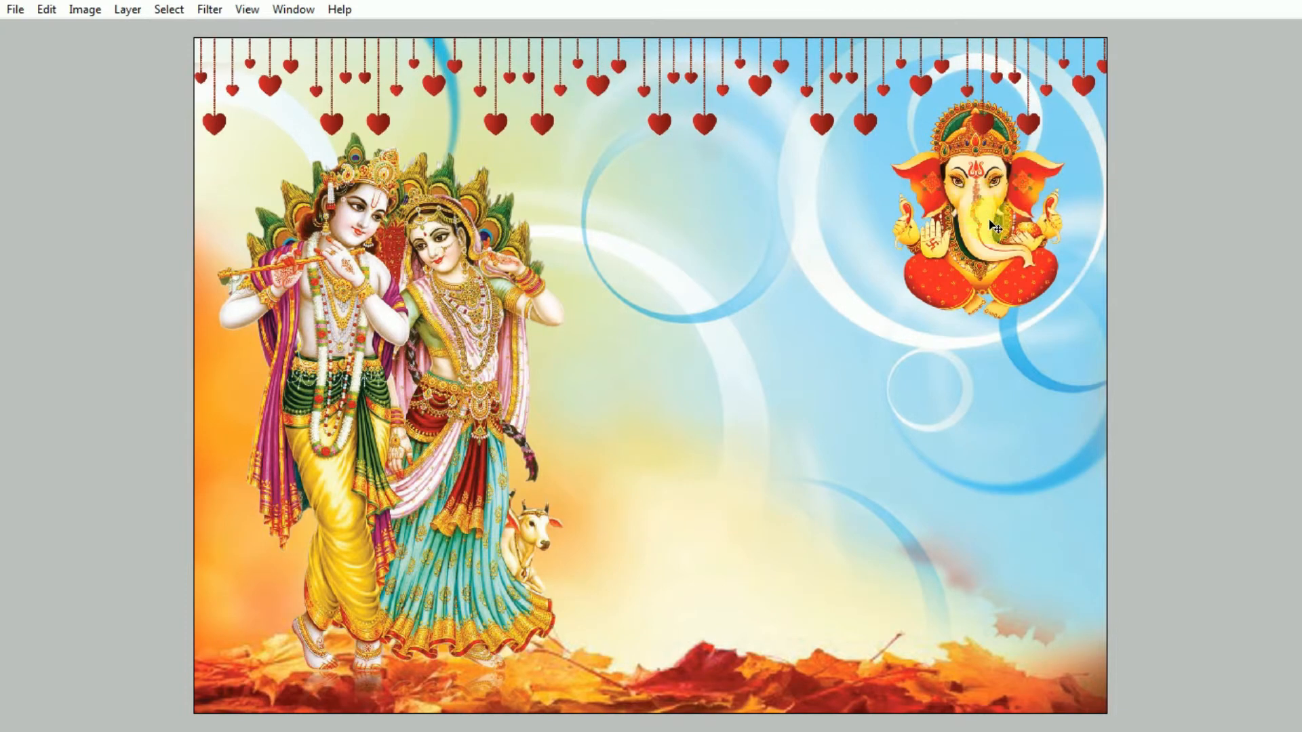
Bring the Ganesha figure in front of the hanging hearts, then close the Hanging_Hearts_Decoration_PNG_Picture document in the windowed view
left_click_drag(990, 221, 1021, 202)
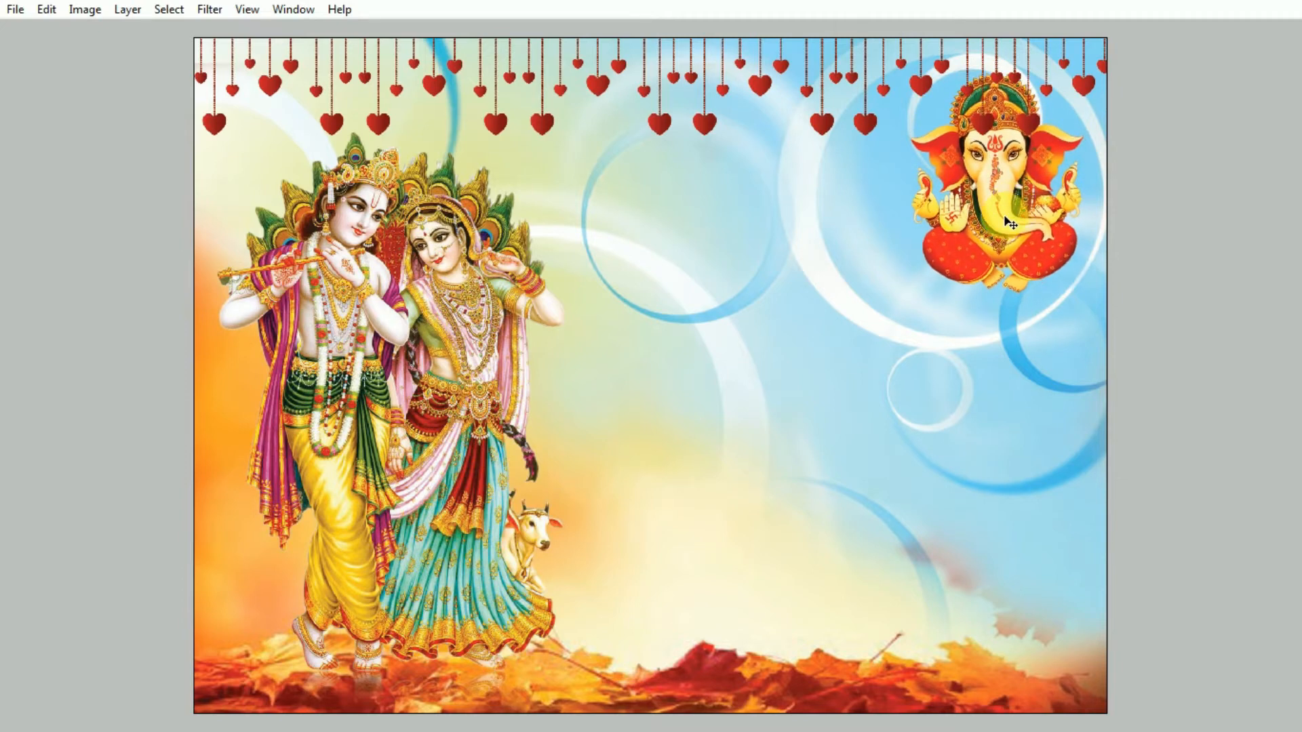
key("ctrl+z")
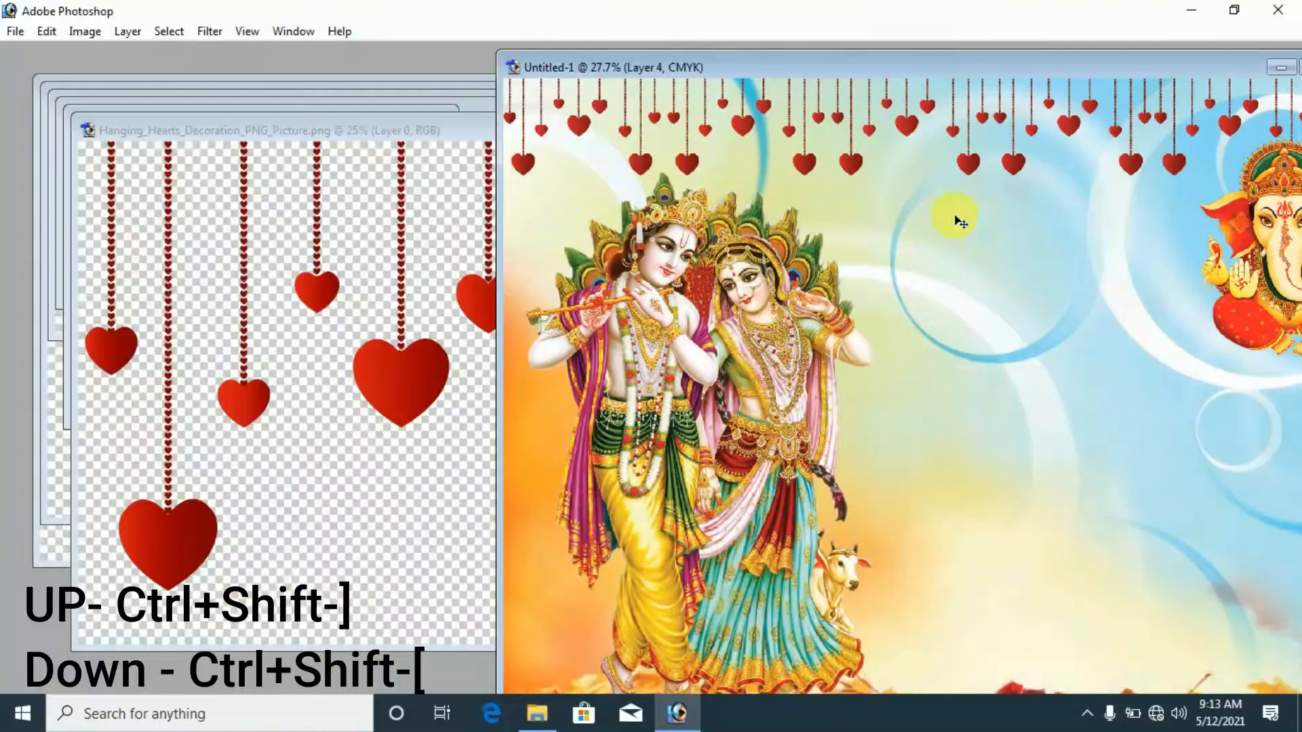
left_click(378, 248)
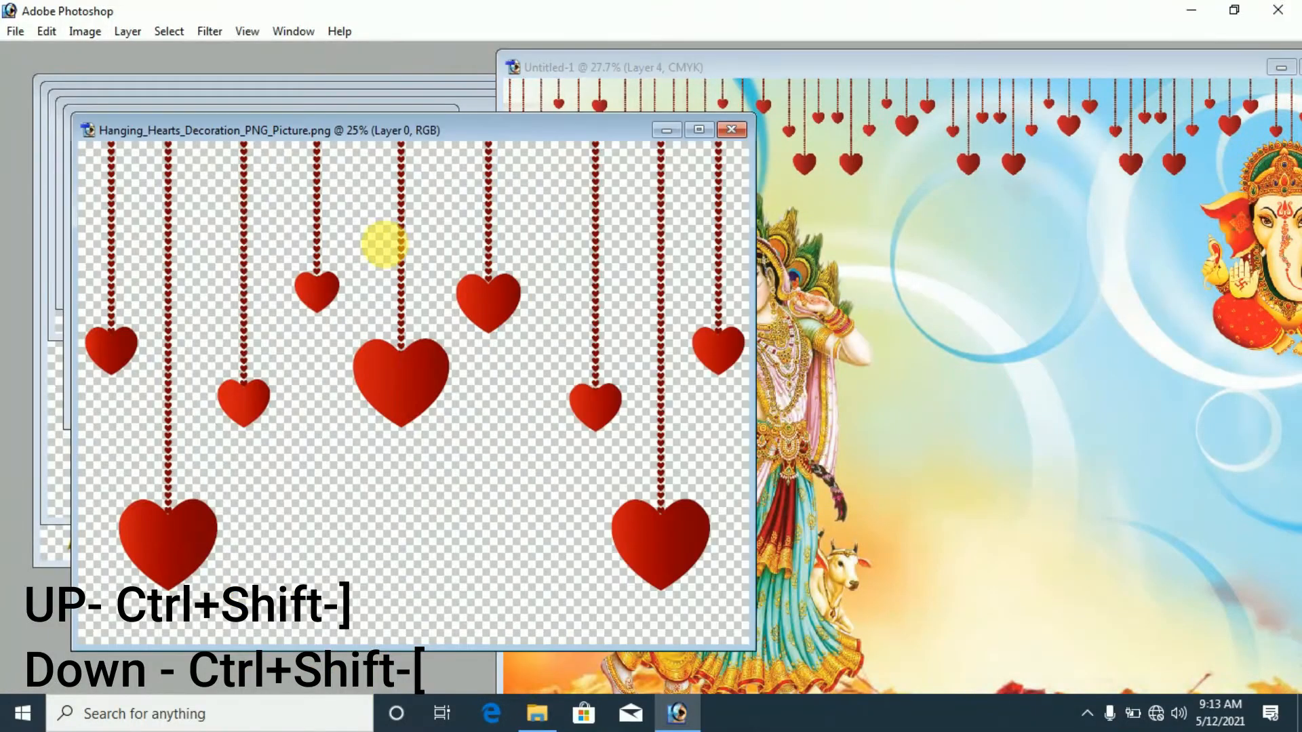
key("alt+f")
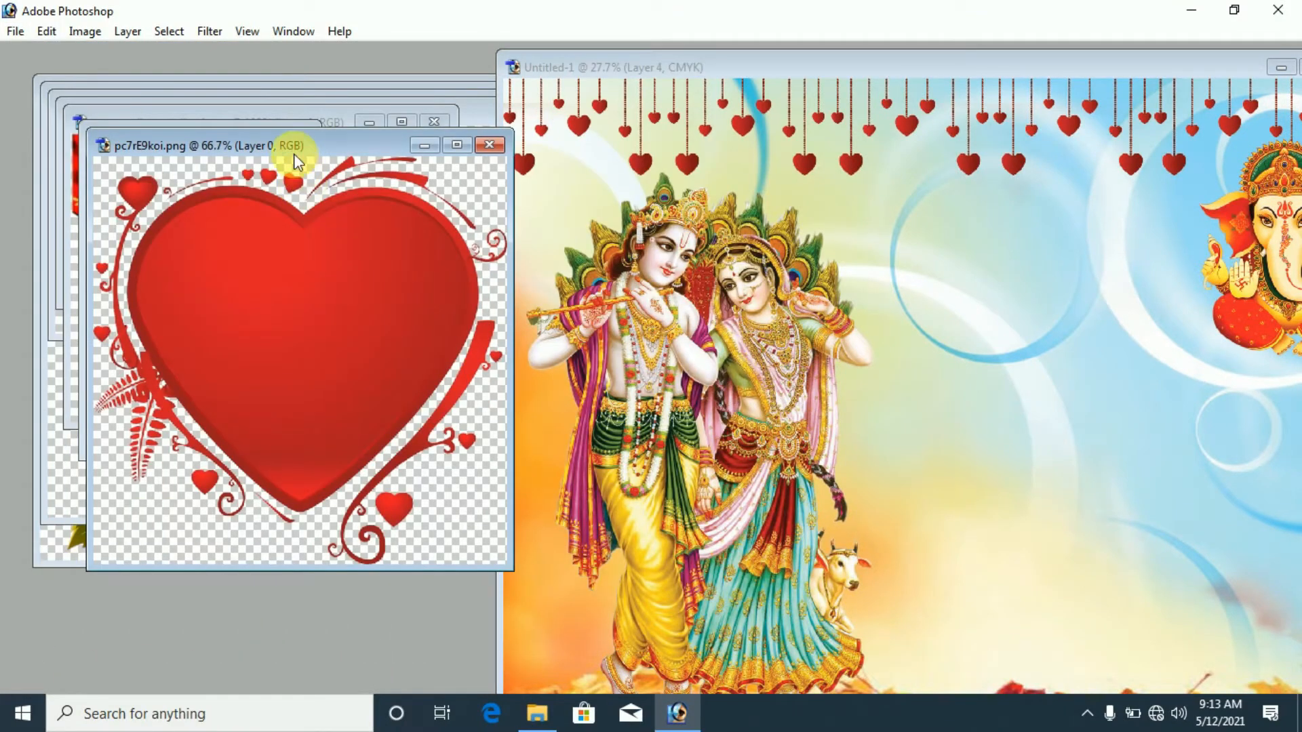
Move the pc7rE9koi and gold ornament windows aside and copy the marigold garland into the design, shown full screen
left_click_drag(294, 143, 205, 452)
left_click(479, 261)
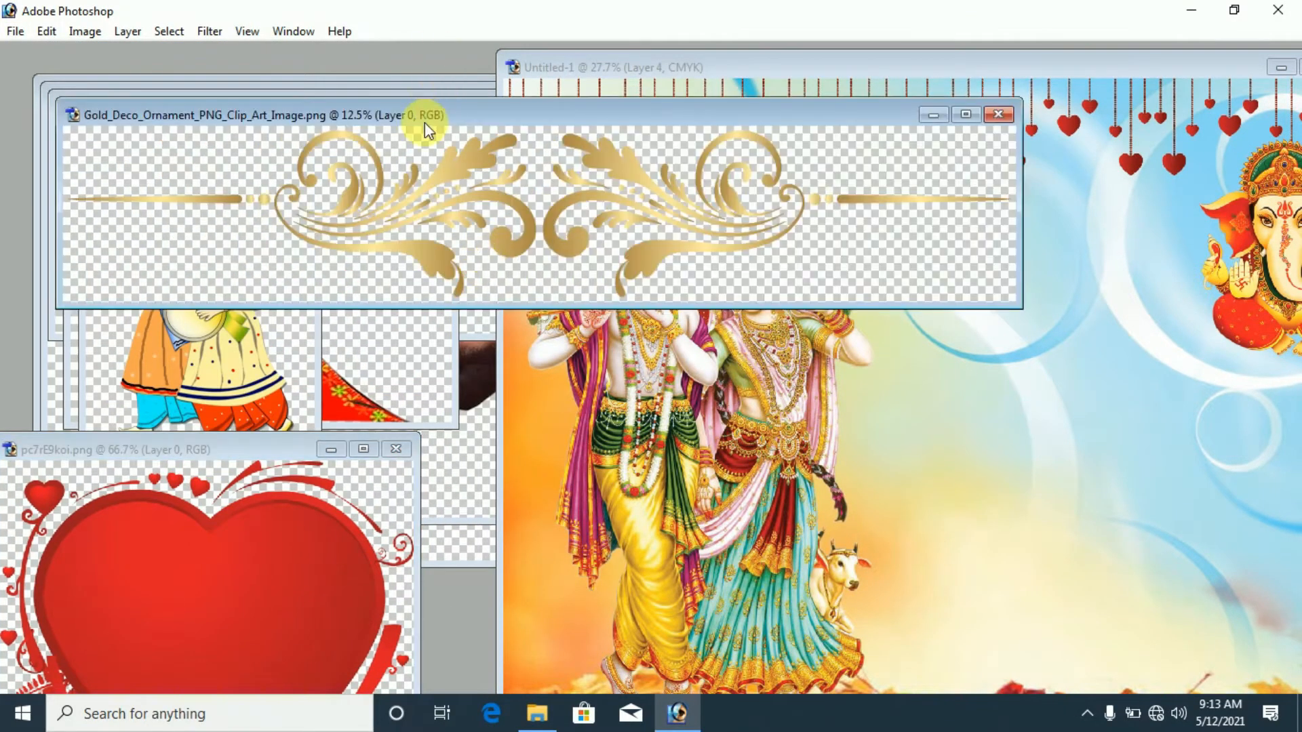
left_click_drag(424, 122, 313, 552)
left_click(467, 197)
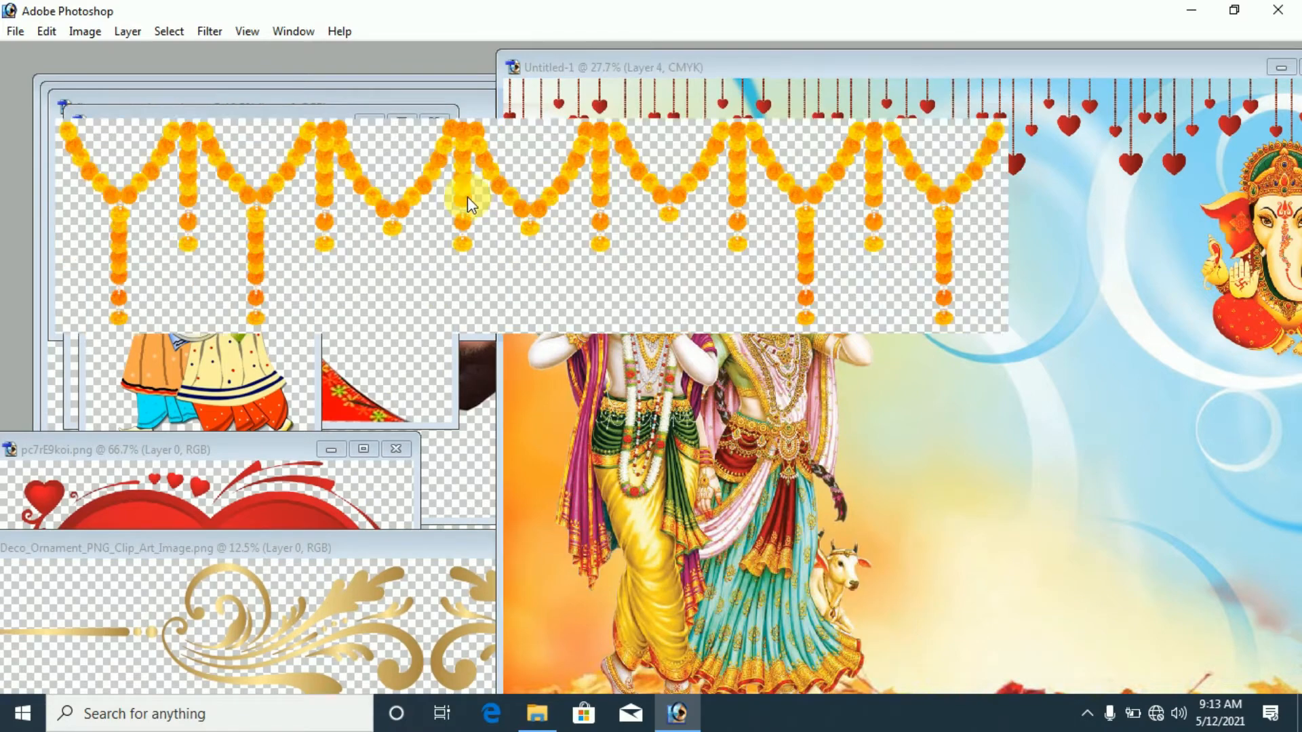
left_click_drag(445, 166, 1069, 166)
key("f")
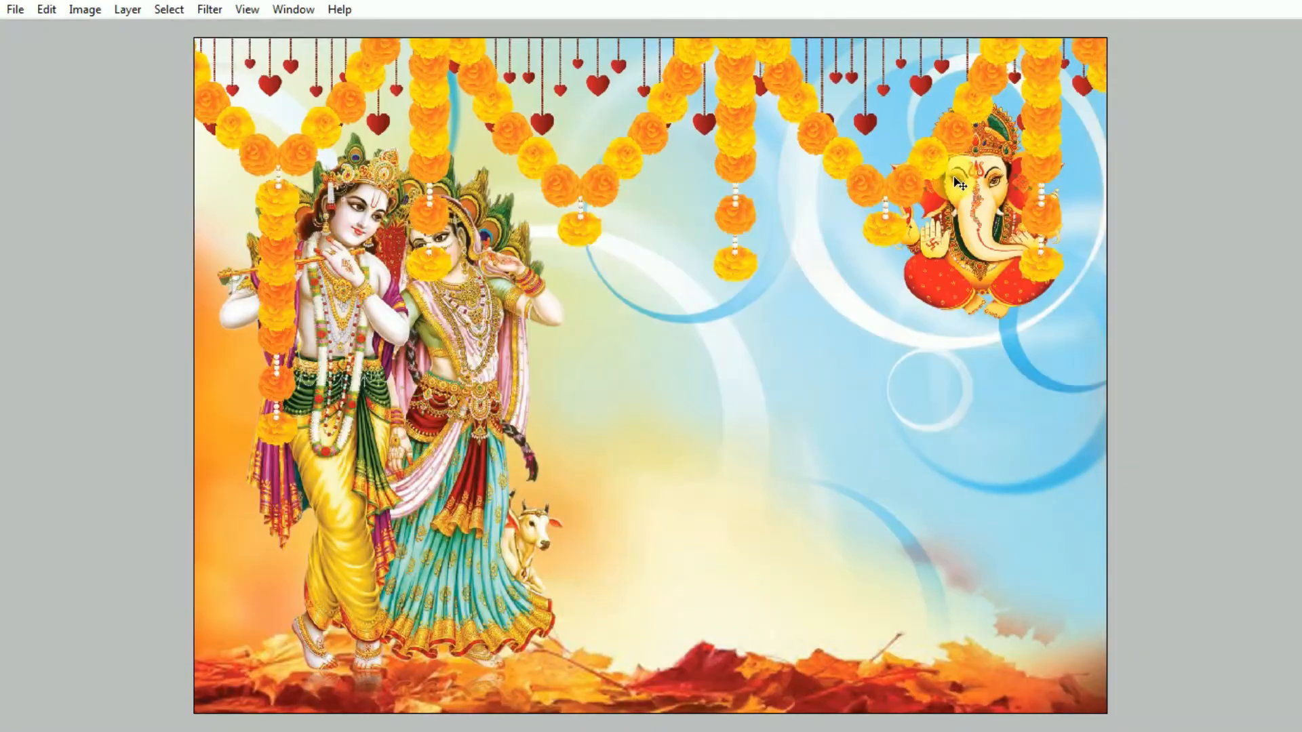
Scale the marigold garland down to about one fifth of its size
key("ctrl+minus")
key("ctrl+minus")
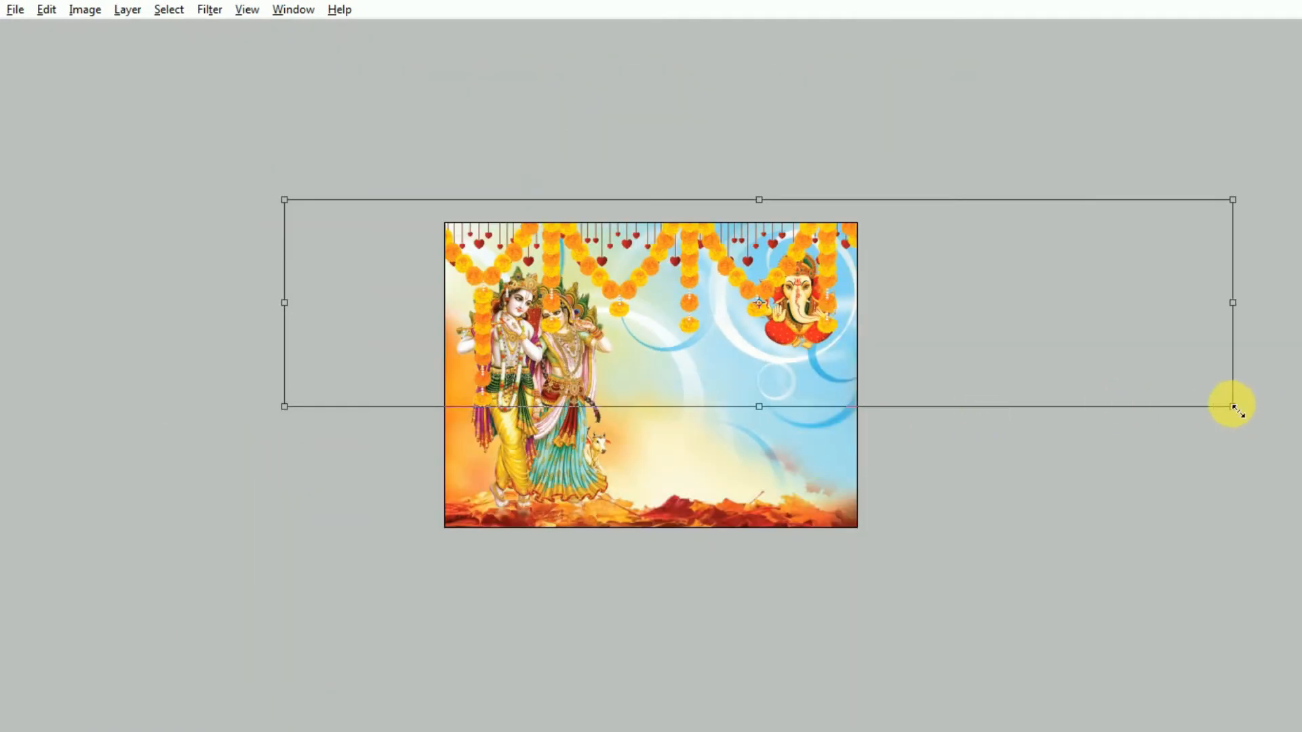
left_click_drag(1233, 406, 861, 356)
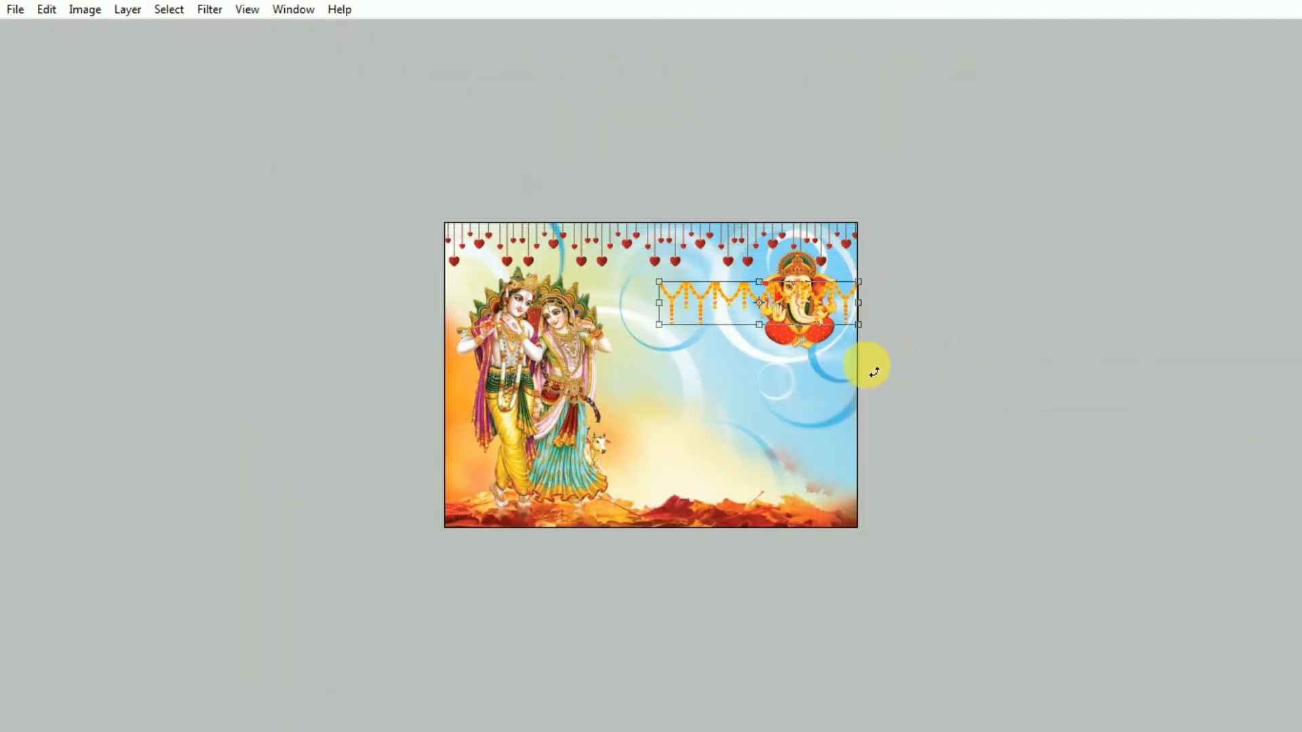
key("Return")
key("ctrl+plus")
key("ctrl+plus")
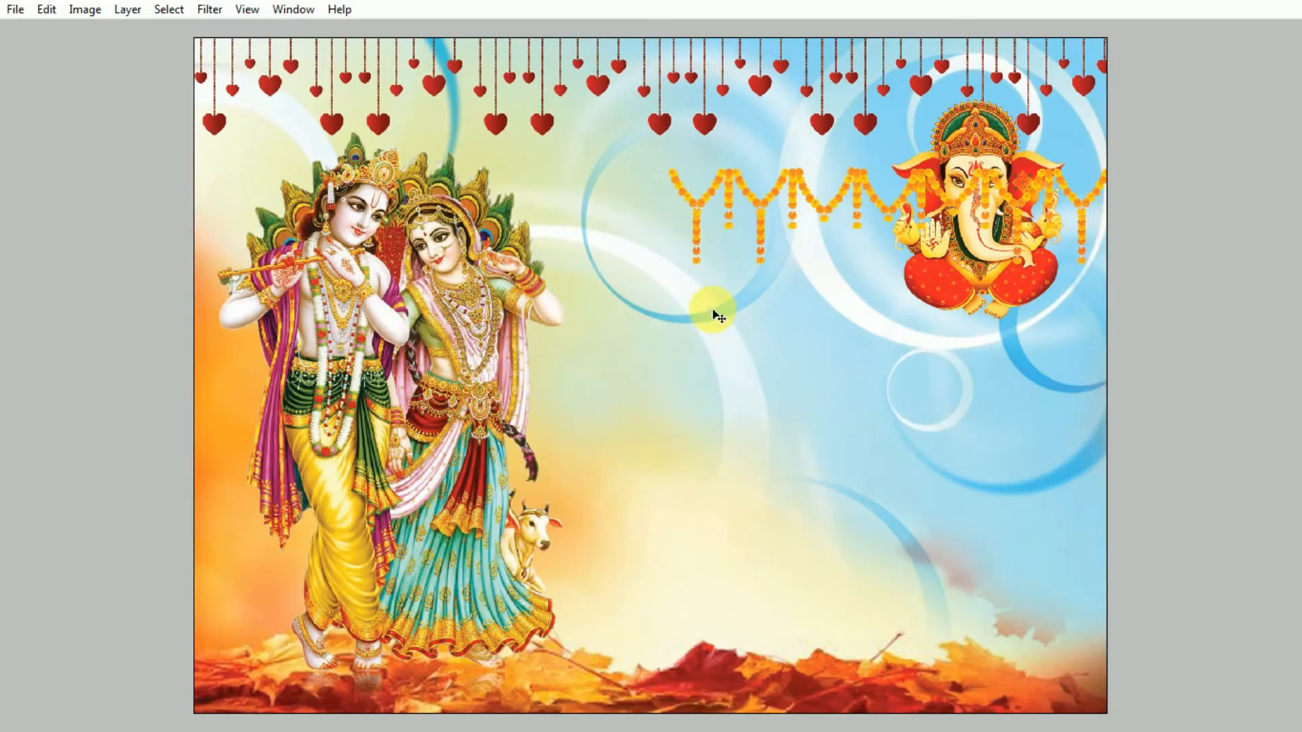
Move the garland to the canvas's upper left edge over the hearts and scale it down slightly more
left_click_drag(655, 167, 322, 121)
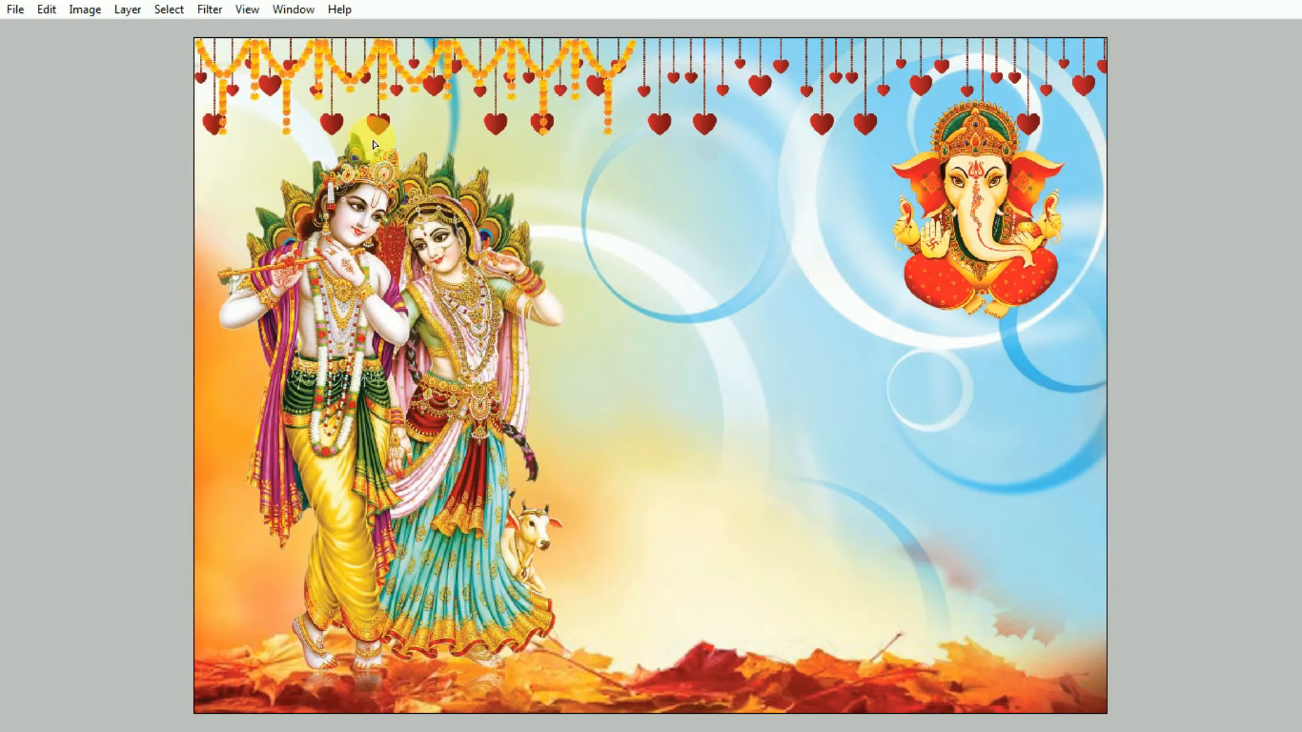
key("ctrl+t")
left_click_drag(638, 136, 601, 125)
key("Return")
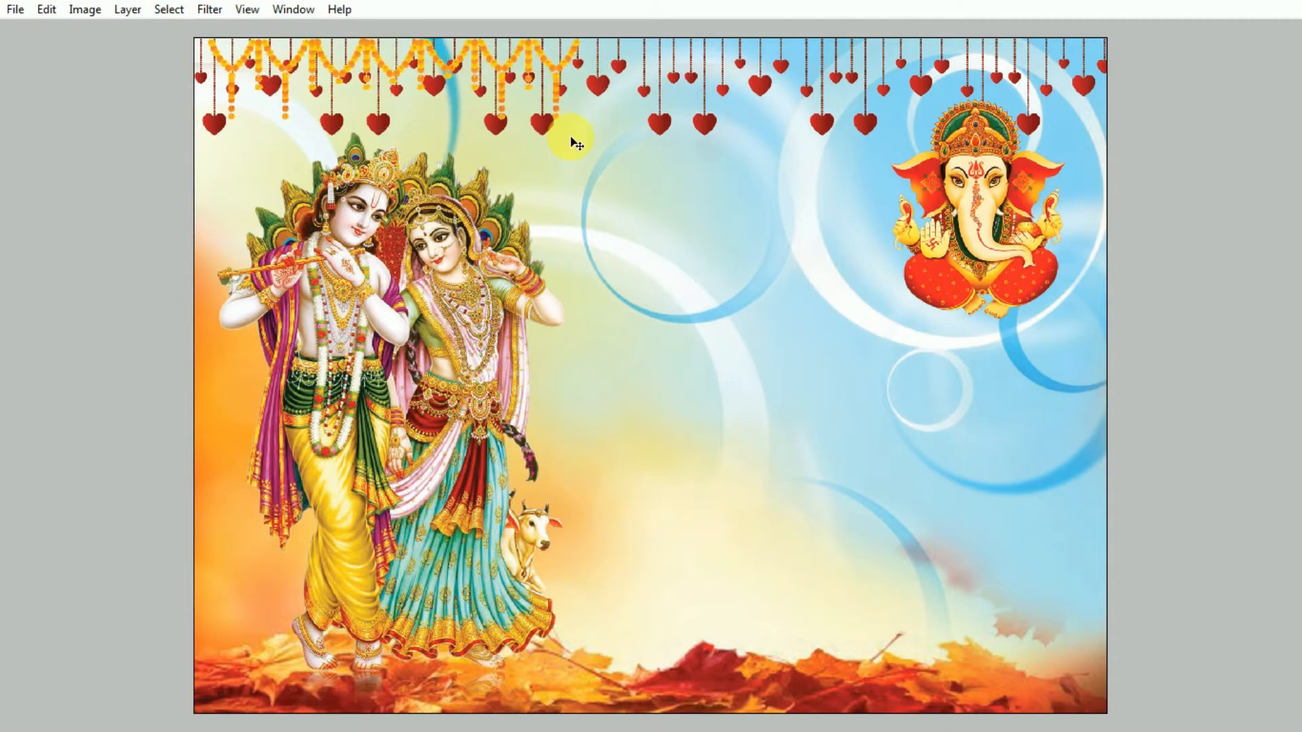
Nudge the garland left and slightly up so it sits in the canvas's upper left corner
key("Left")
key("Left")
key("Left")
key("Left")
key("Left")
key("Left")
key("Left")
key("Left")
key("Up")
key("Up")
key("Up")
key("Left")
key("Left")
key("Left")
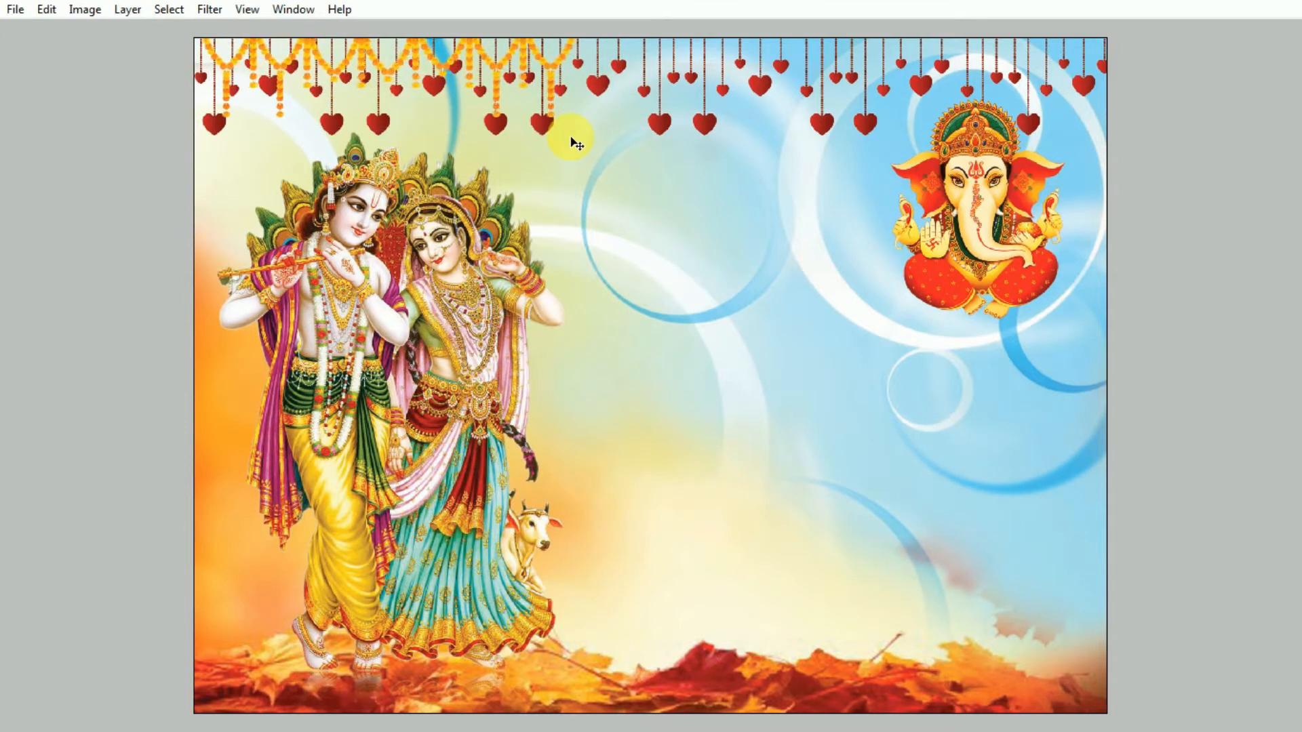
Duplicate the garland along the rest of the canvas's top edge, align the copies and merge them into one layer
left_click_drag(380, 118, 998, 100)
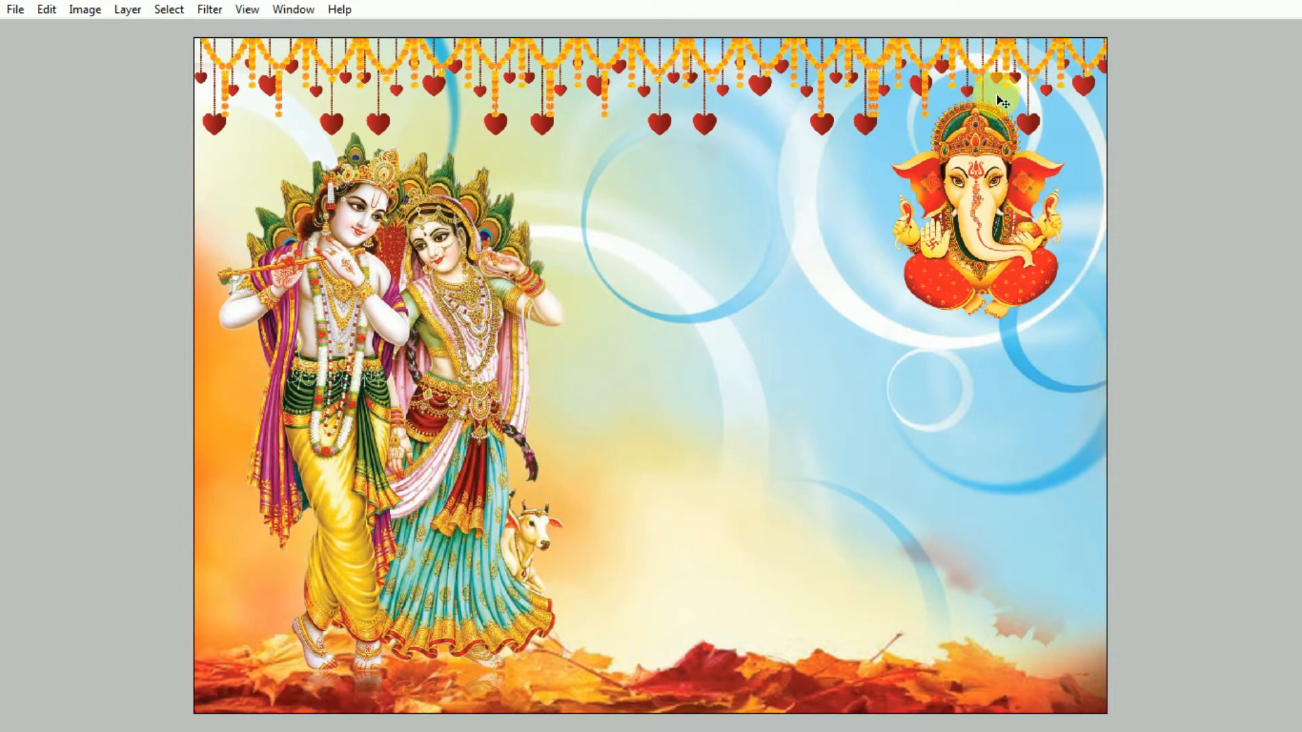
key("Right")
key("Right")
key("Right")
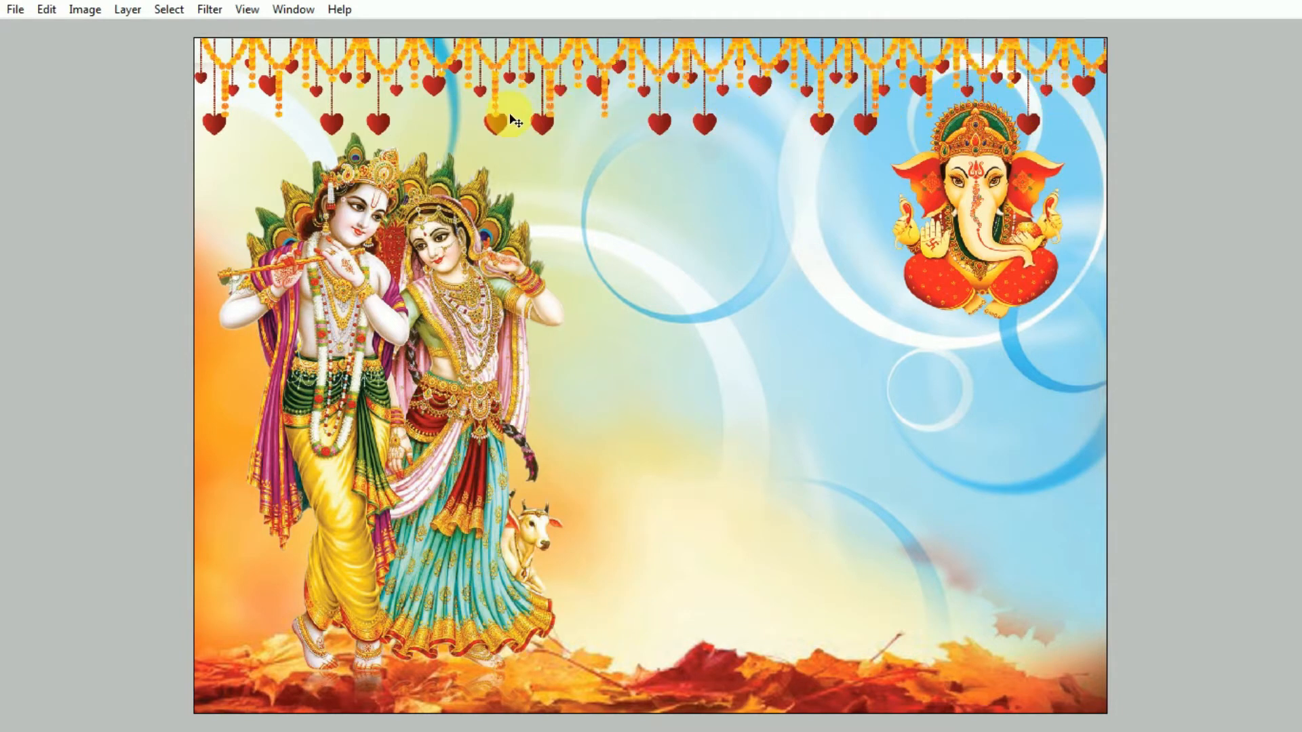
key("ctrl+e")
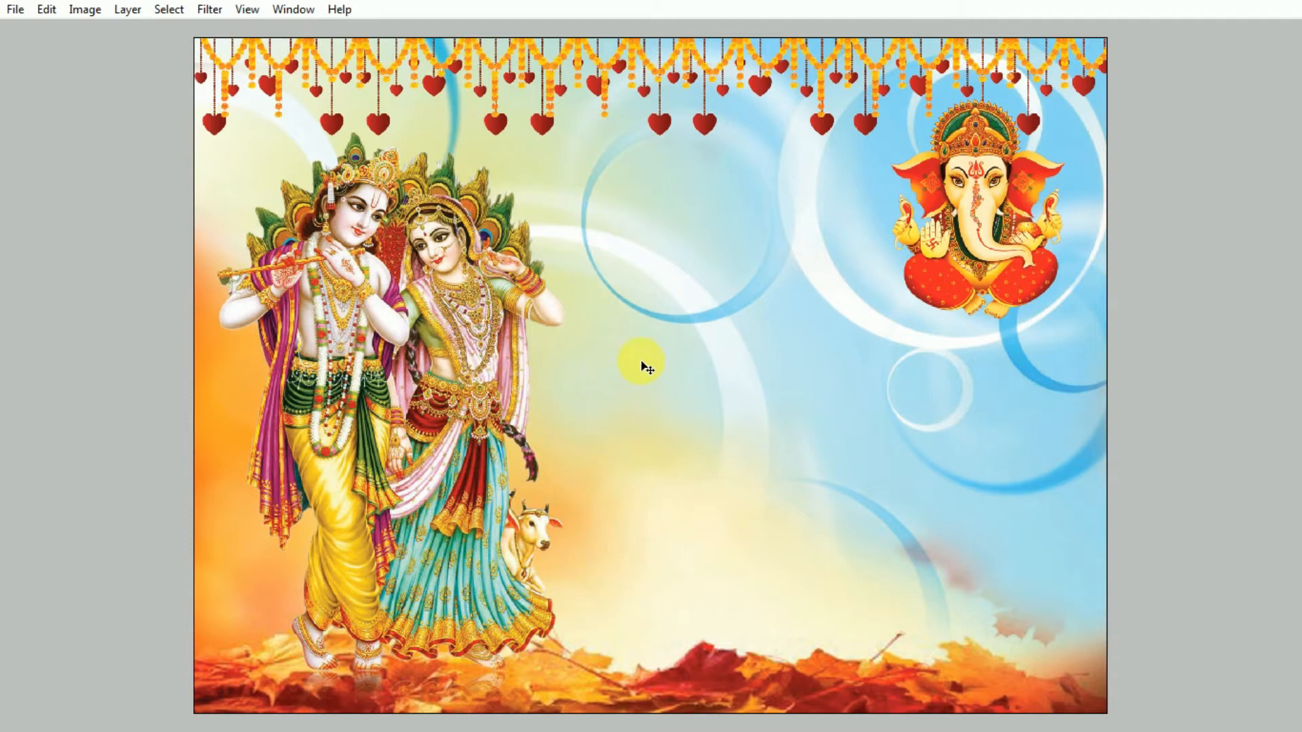
Add a short black text with the Type tool right of the couple, near the canvas's centre
key("Tab")
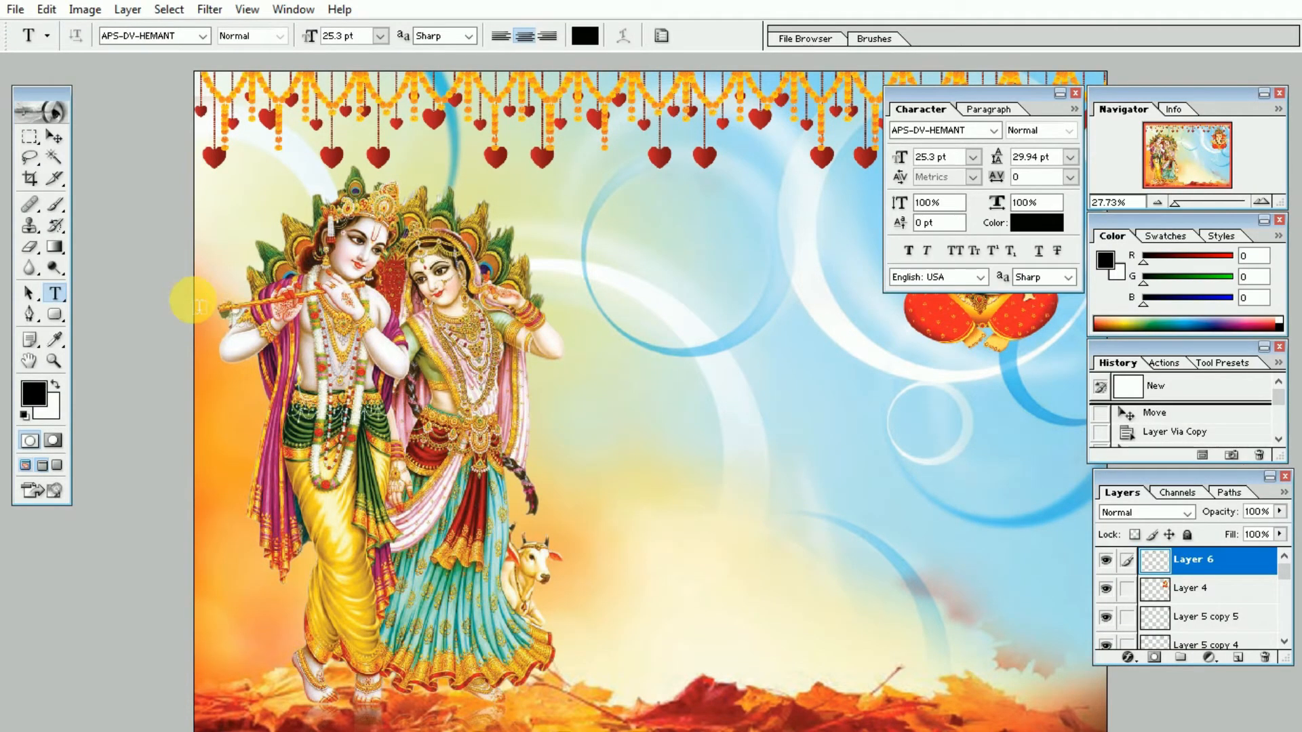
left_click(57, 292)
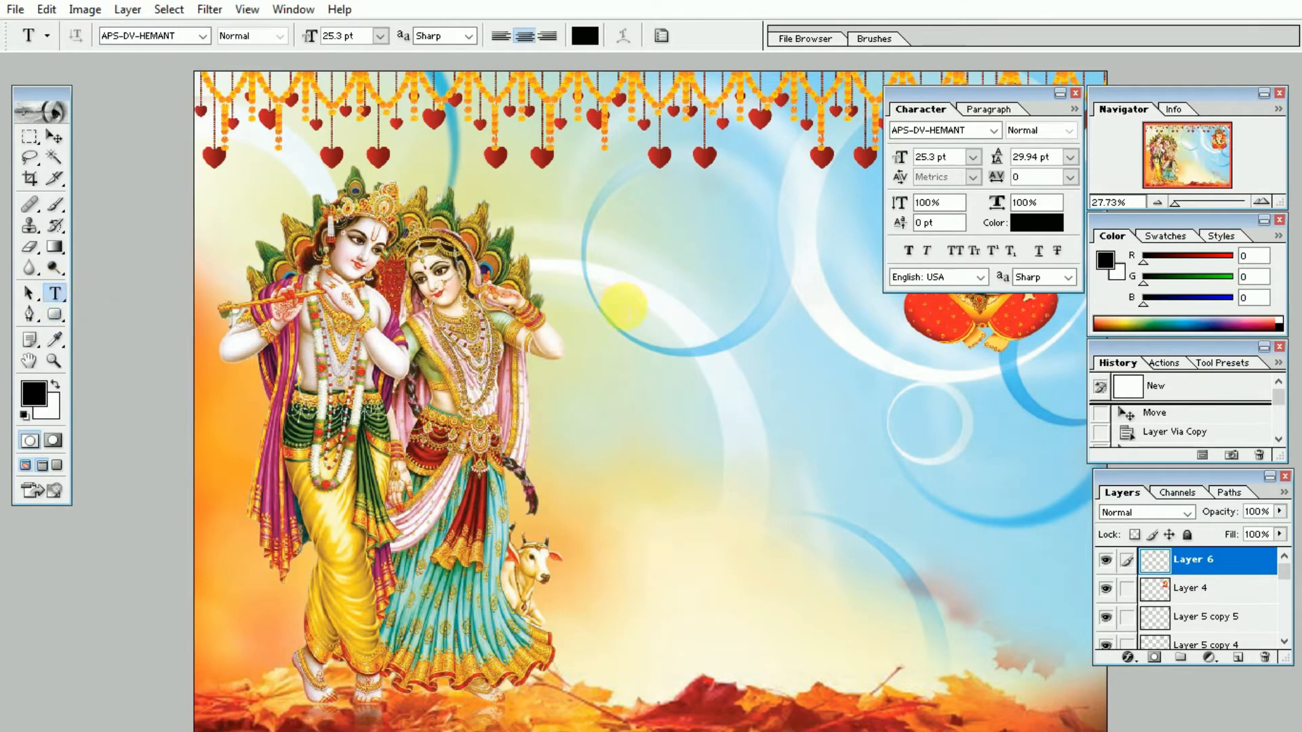
key("Tab")
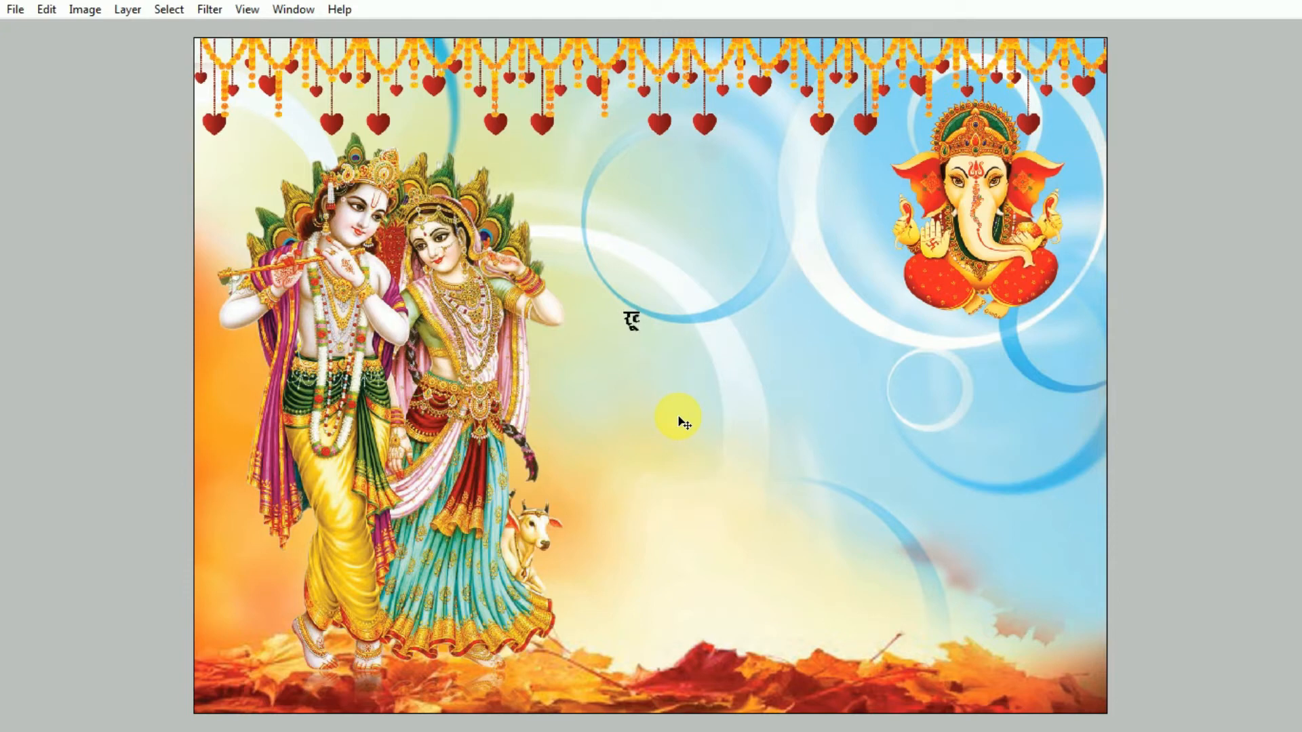
type("ट")
key("Down")
Set the new text's font family to BHARTIYA HINDI_001
key("ctrl+t")
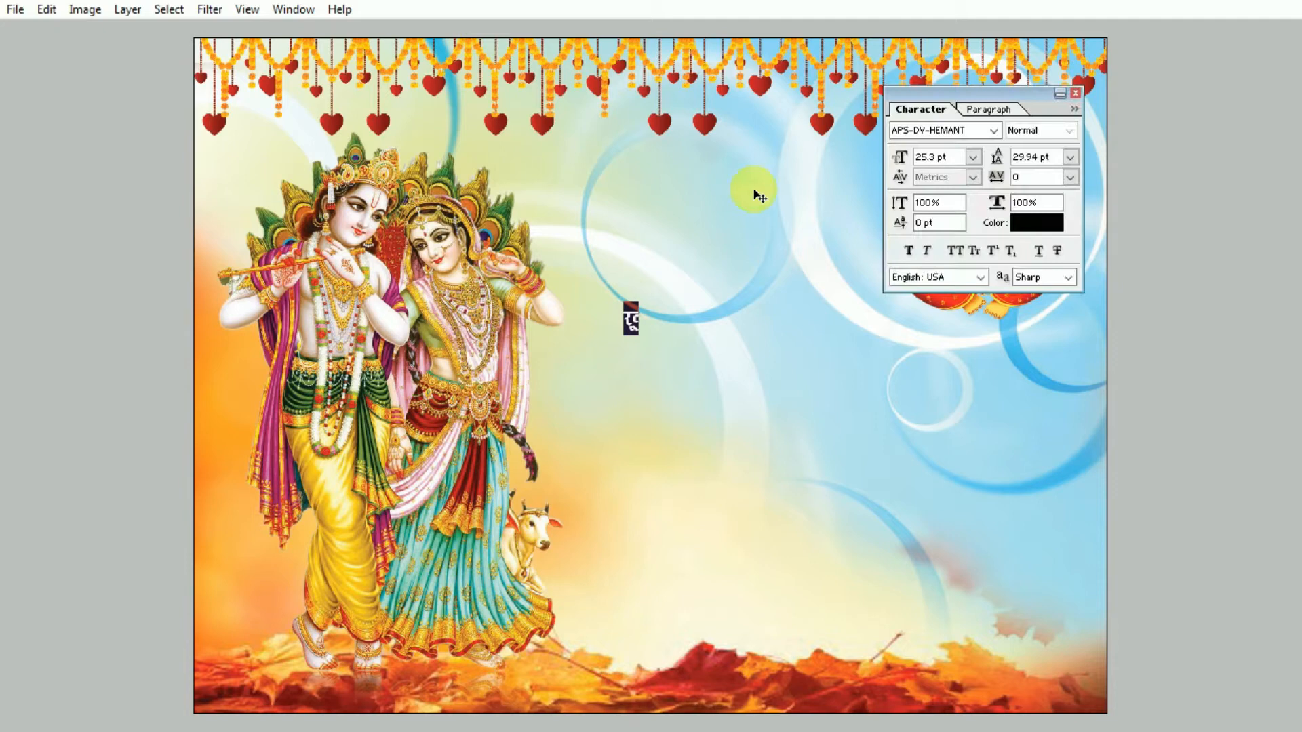
left_click(948, 132)
type("BH")
key("BackSpace")
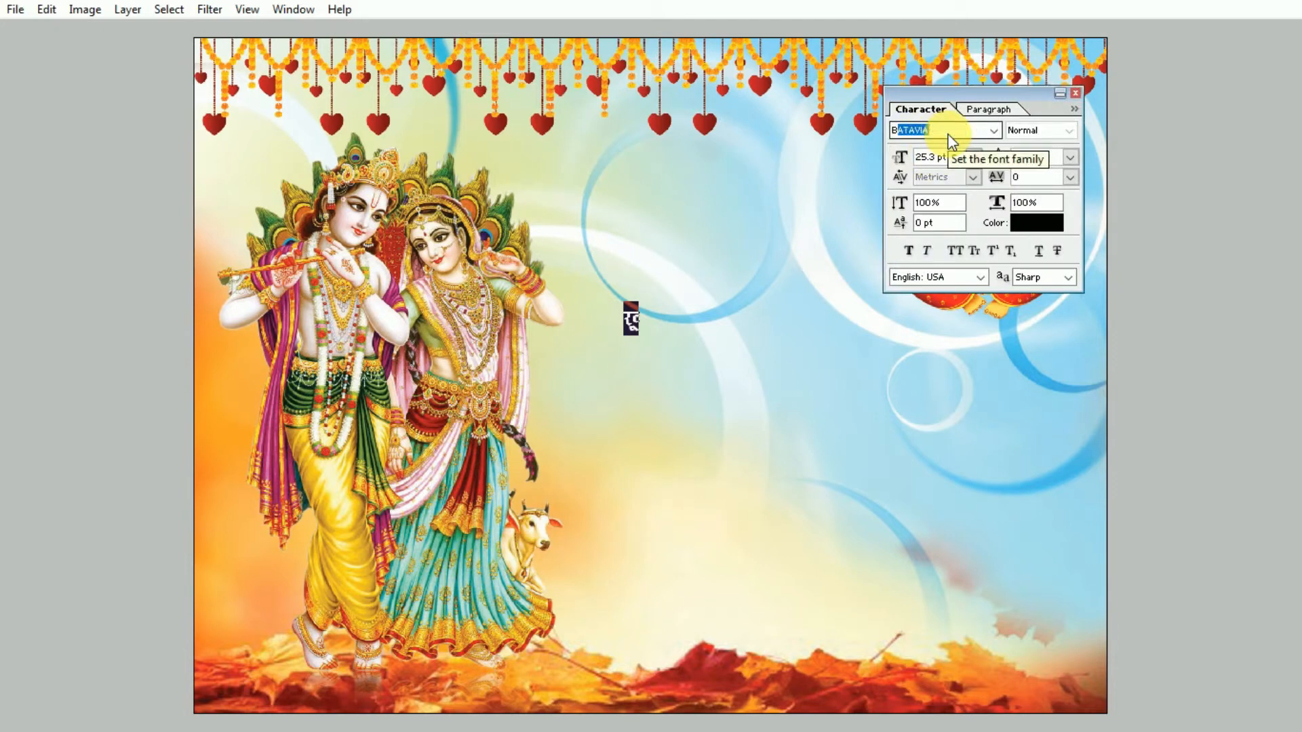
type("HARTIYA HINDI_001")
key("Return")
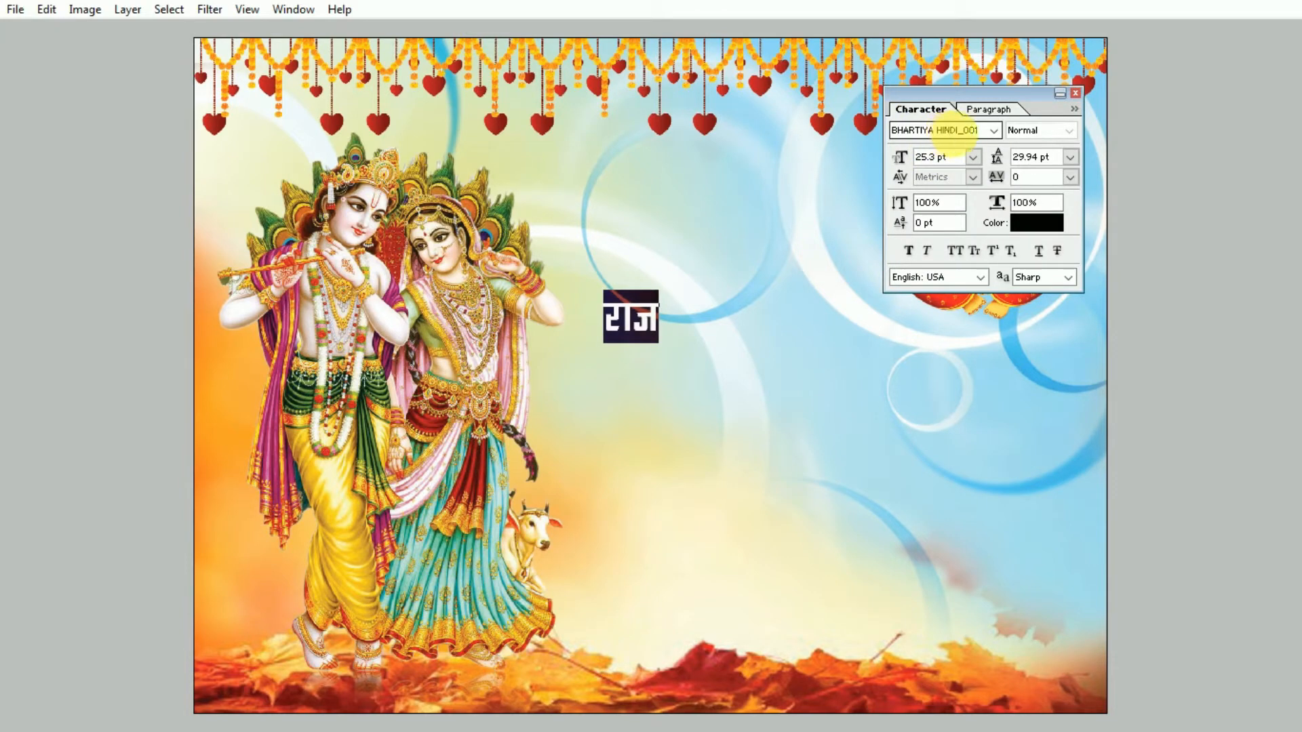
Set the selected Hindi text's font family to BHARTIYA HINDI_083
left_click(955, 133)
key("Down")
key("Down")
key("Down")
key("Down")
key("Down")
key("Down")
key("Down")
key("Down")
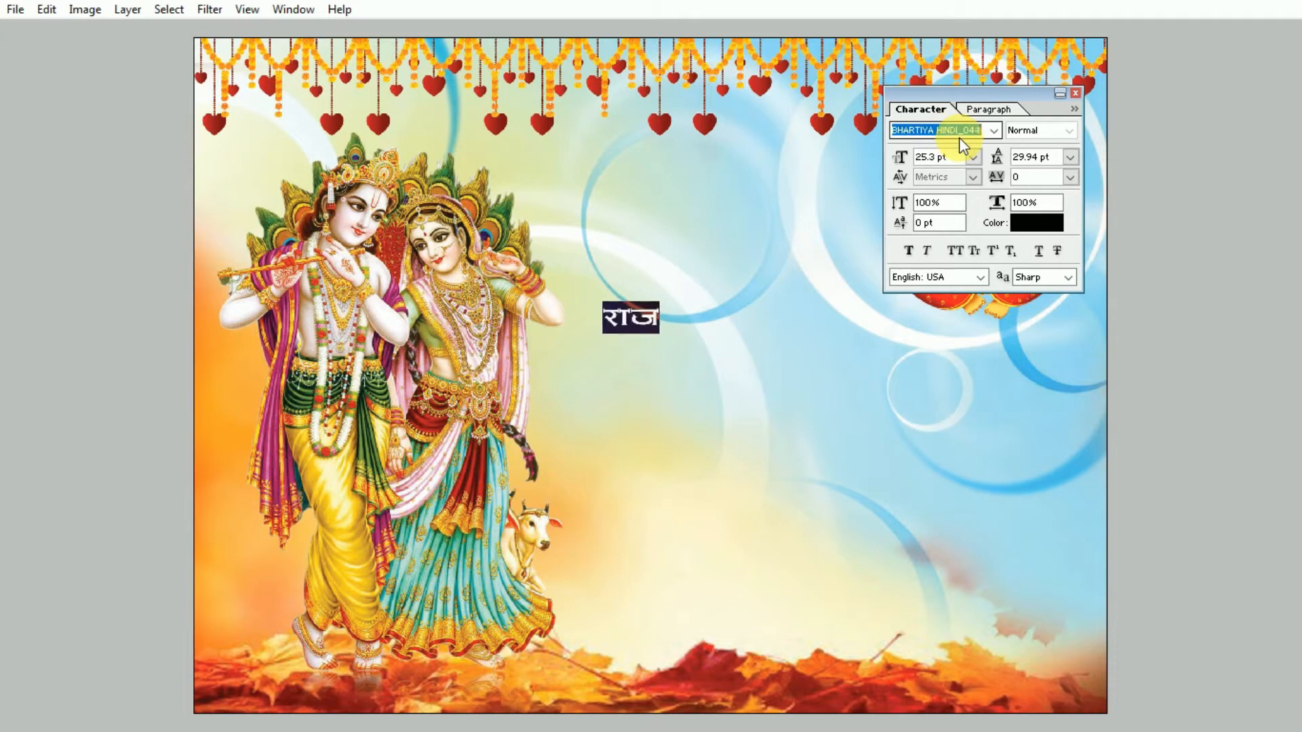
key("Down")
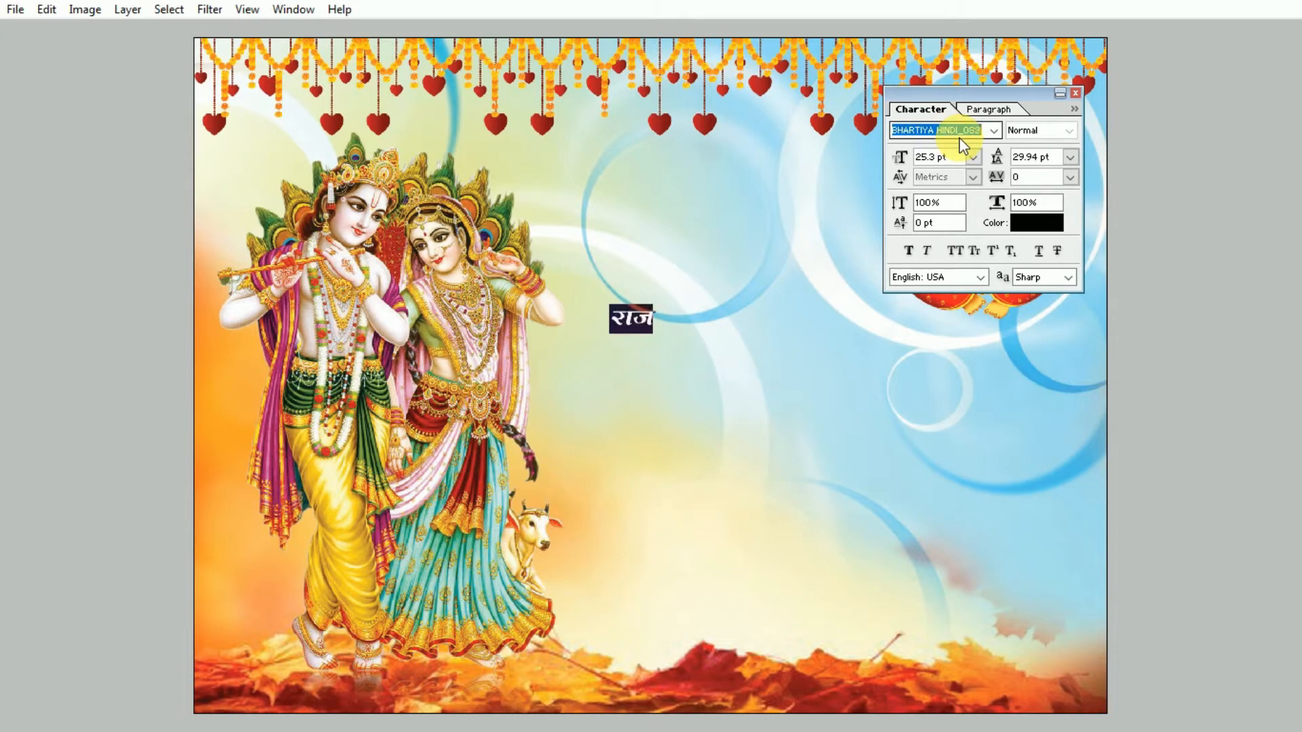
key("Return")
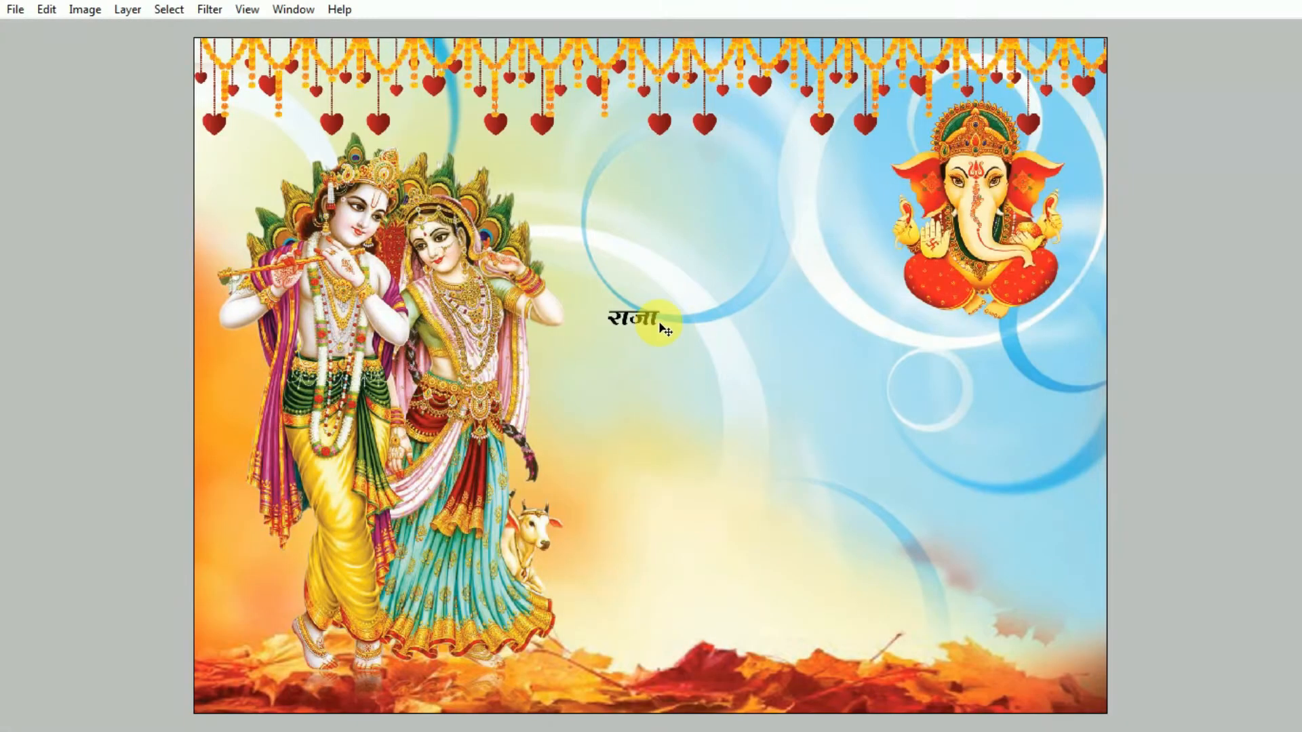
Enlarge the राजा text to several times its size and move it into the open area beside the couple
key("ctrl+t")
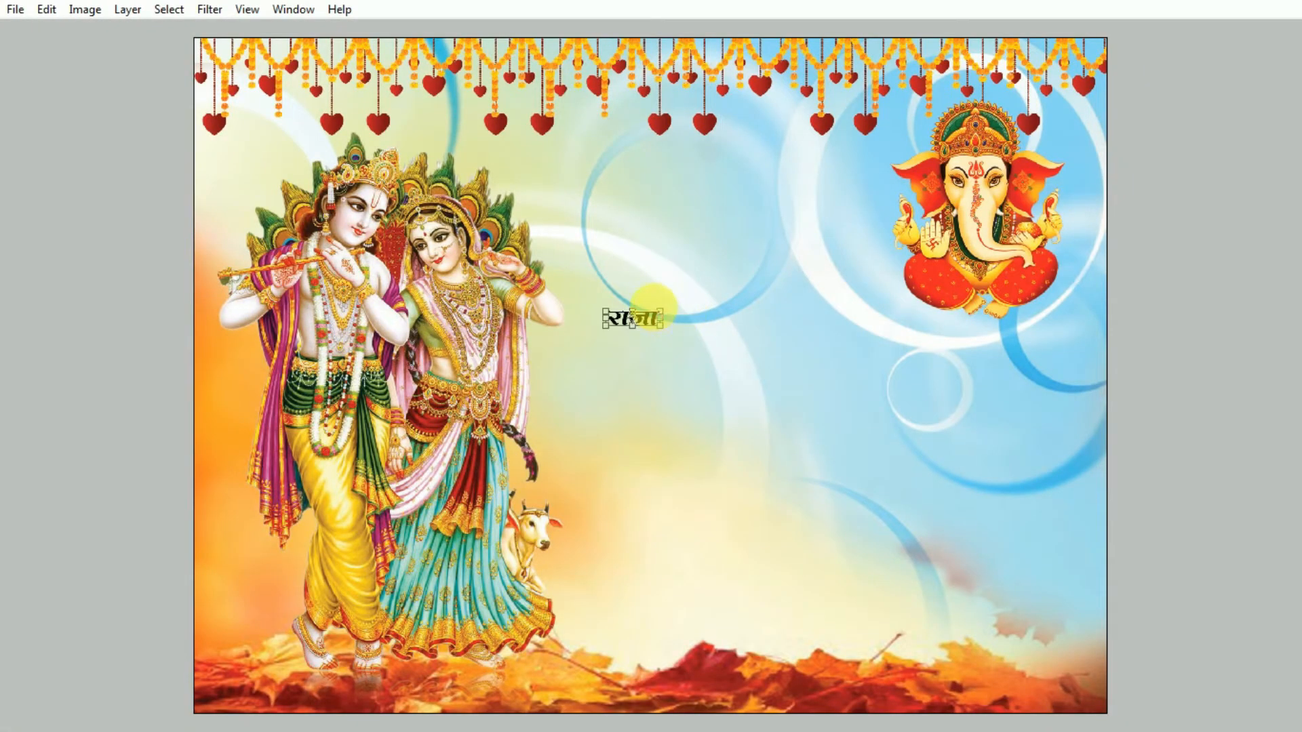
left_click_drag(661, 309, 818, 266)
key("Return")
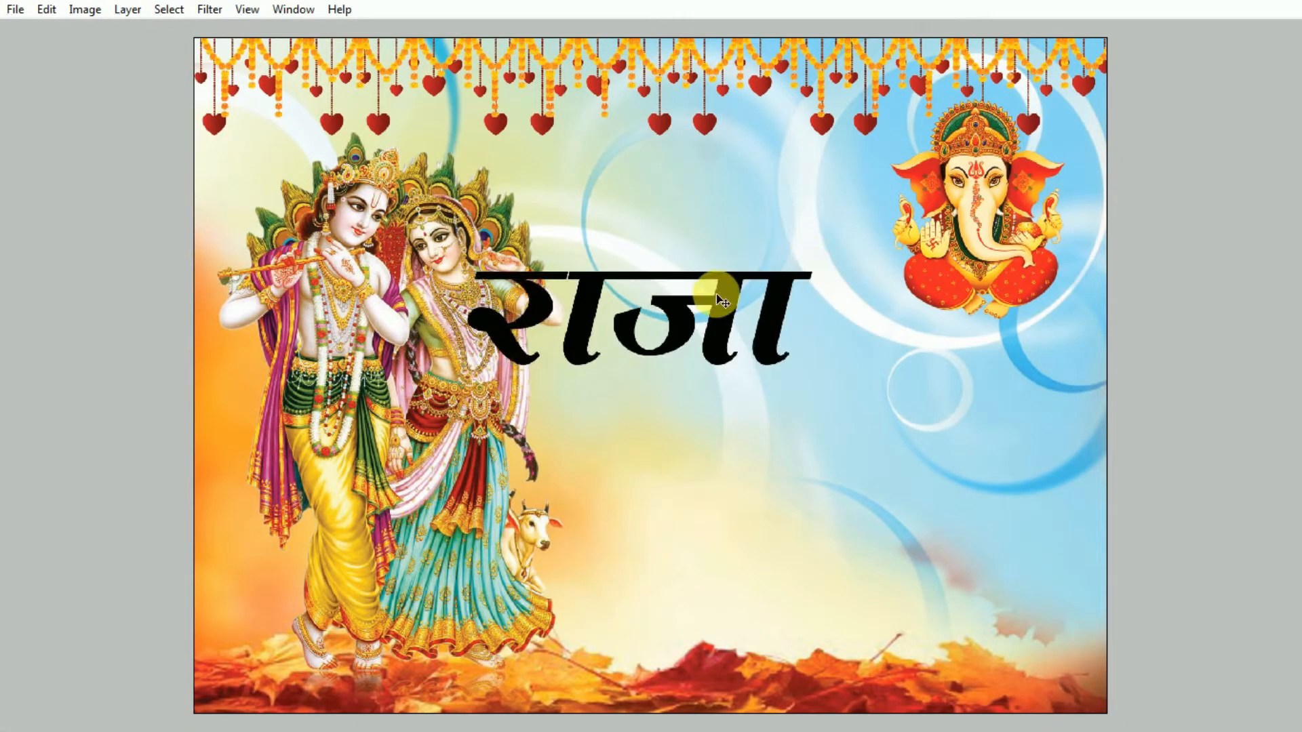
left_click_drag(716, 294, 800, 326)
Tighten the kerning after the first letter of the राजा text with the Type tool
key("t")
left_click(667, 339)
key("alt")
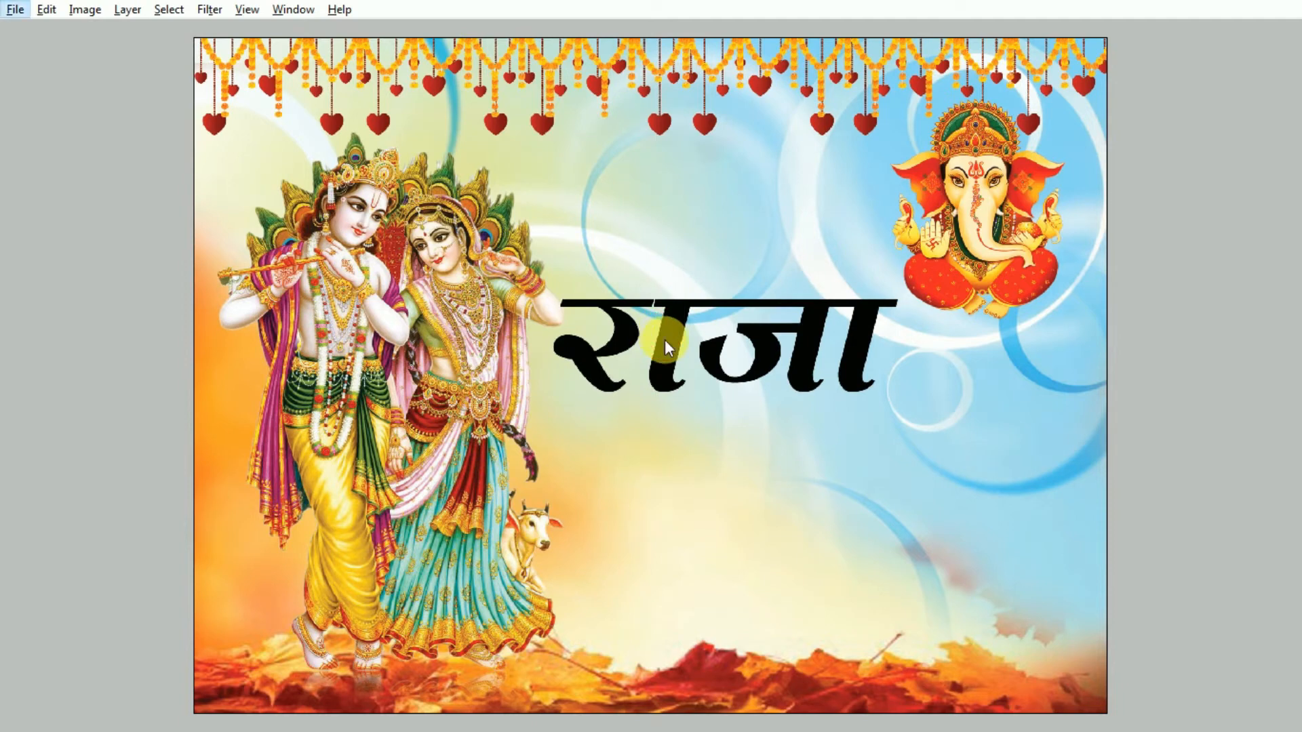
left_click(617, 315)
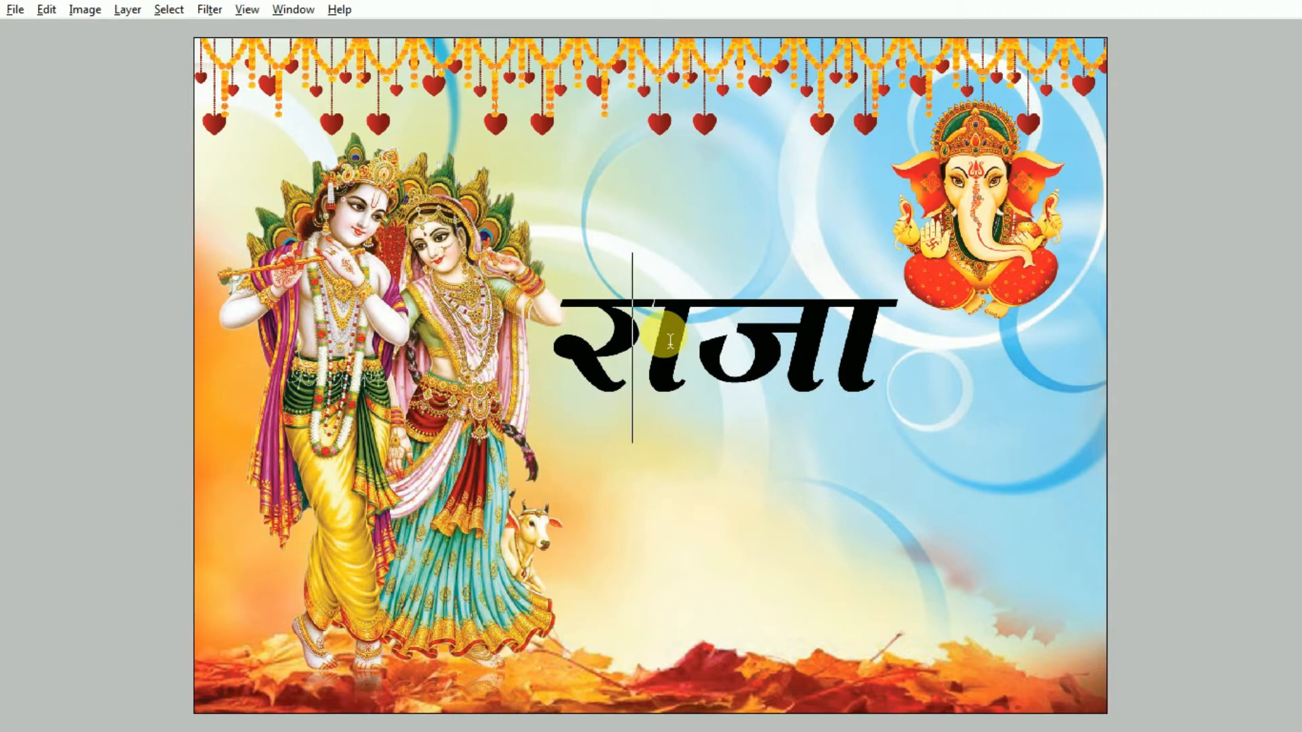
key("alt+Left")
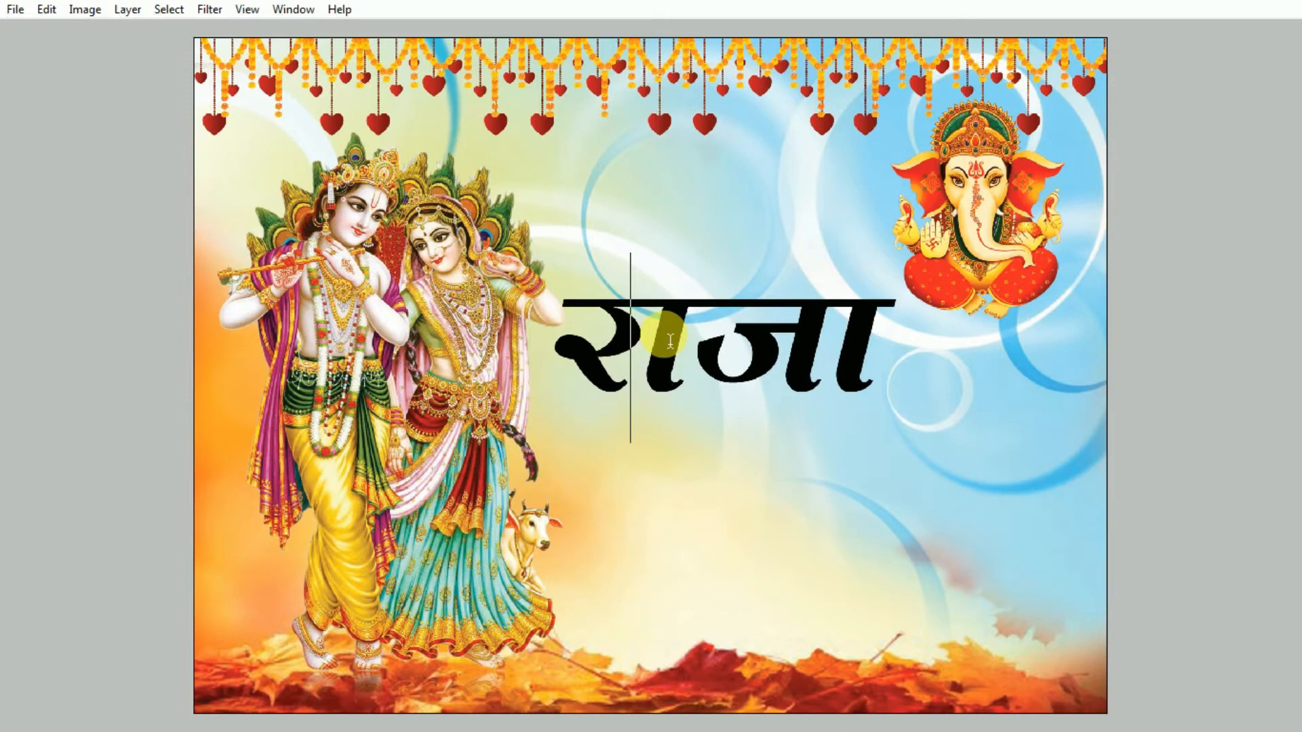
key("ctrl+Return")
Move the राजा text slightly right and down, and scale it up a little
key("v")
left_click_drag(719, 358, 754, 388)
key("ctrl+t")
left_click_drag(936, 424, 988, 441)
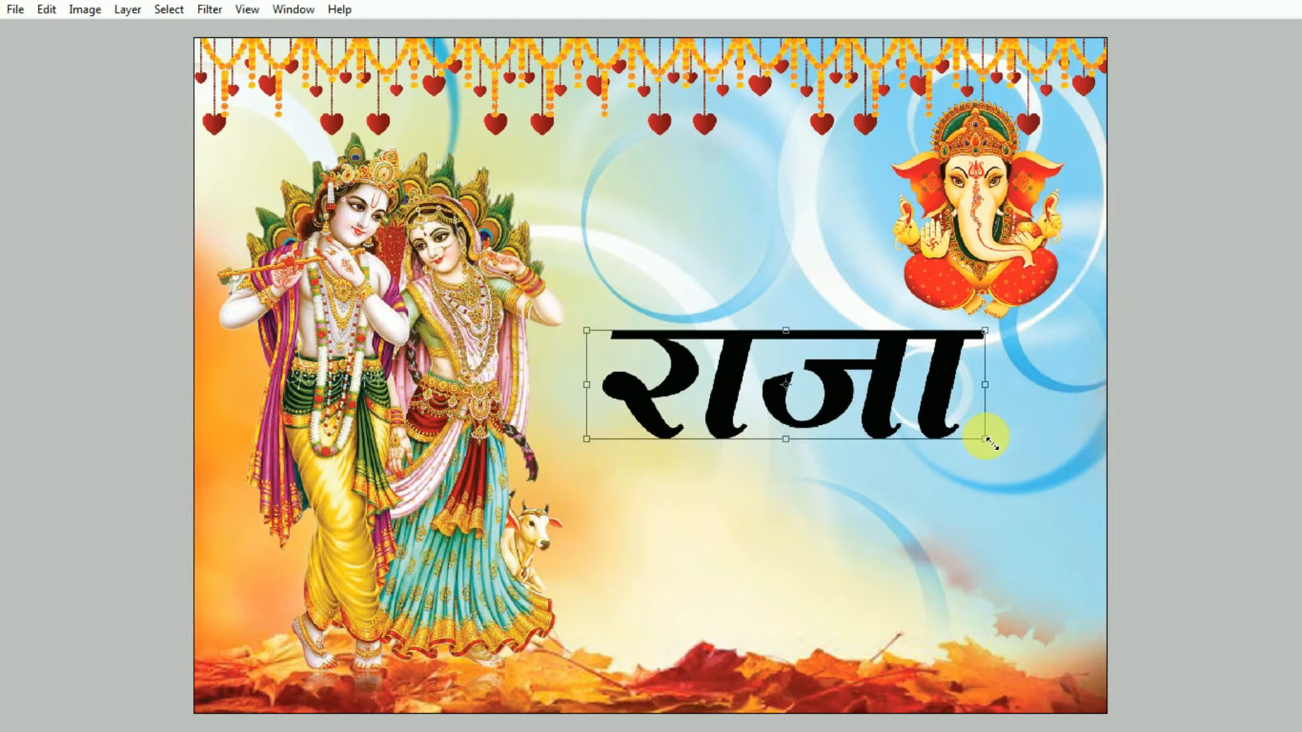
key("Return")
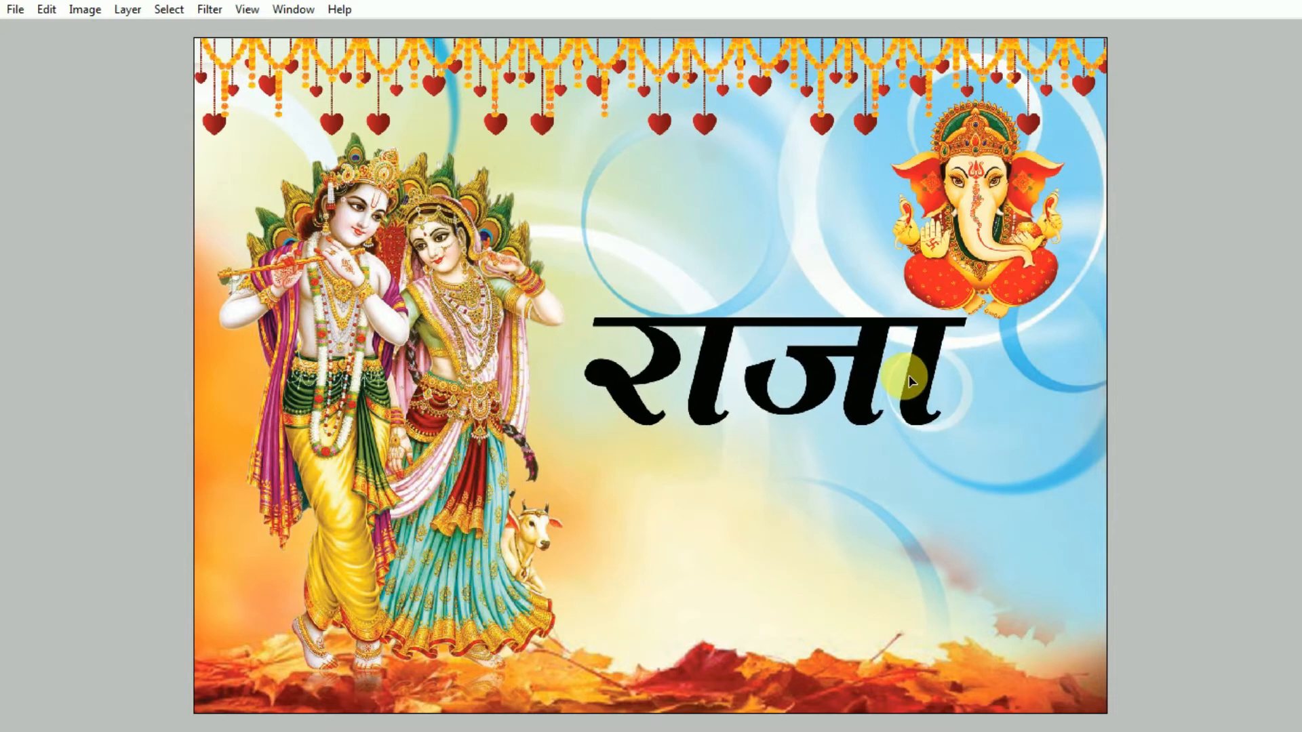
Duplicate the राजा text into the canvas's lower right area and change the copy's wording to रानी
left_click_drag(909, 376, 972, 595)
key("t")
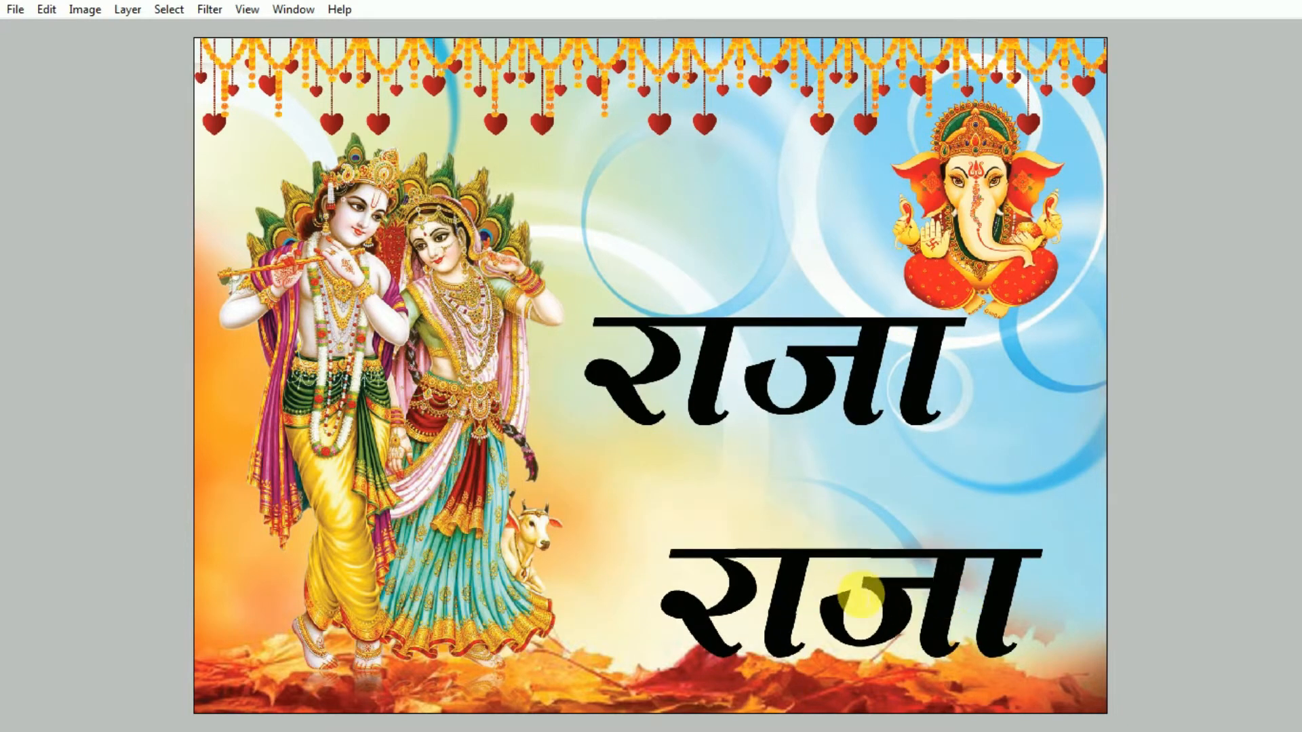
double_click(867, 603)
type("रानी")
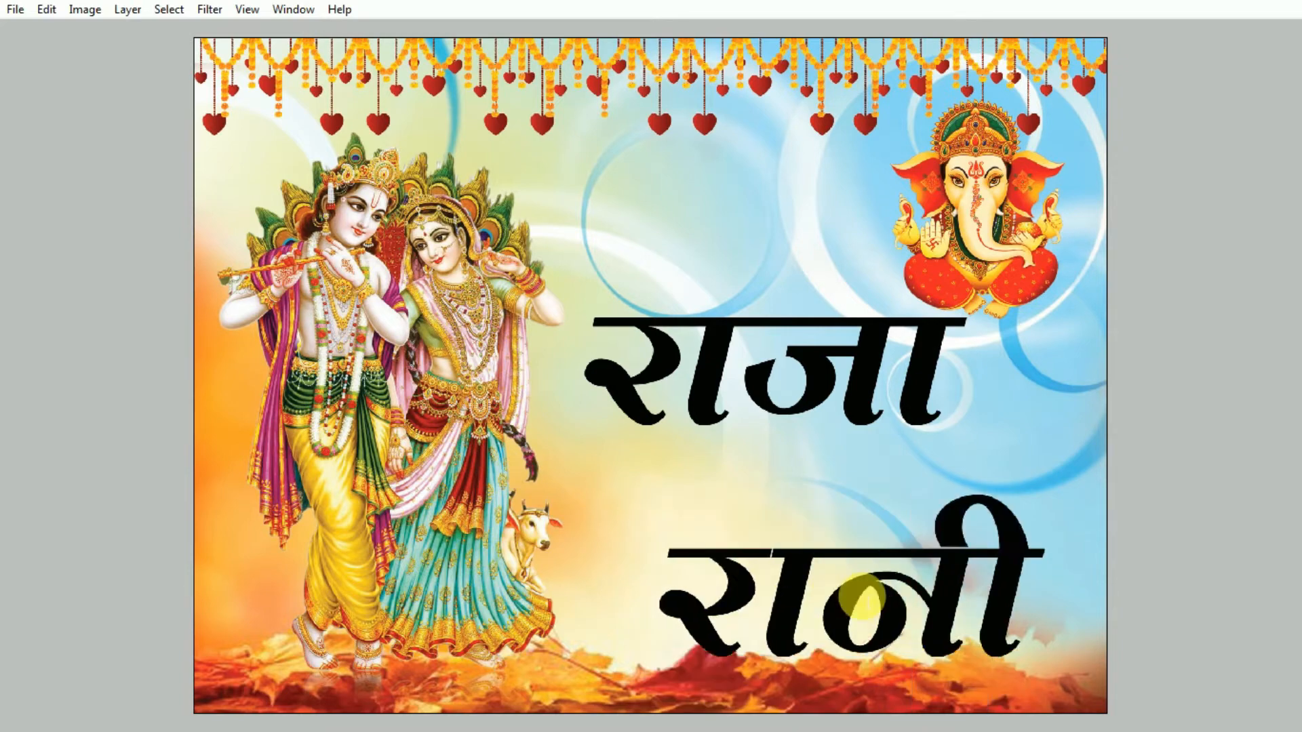
Tighten the kerning in the रानी text and move it slightly right and down
key("alt+Left")
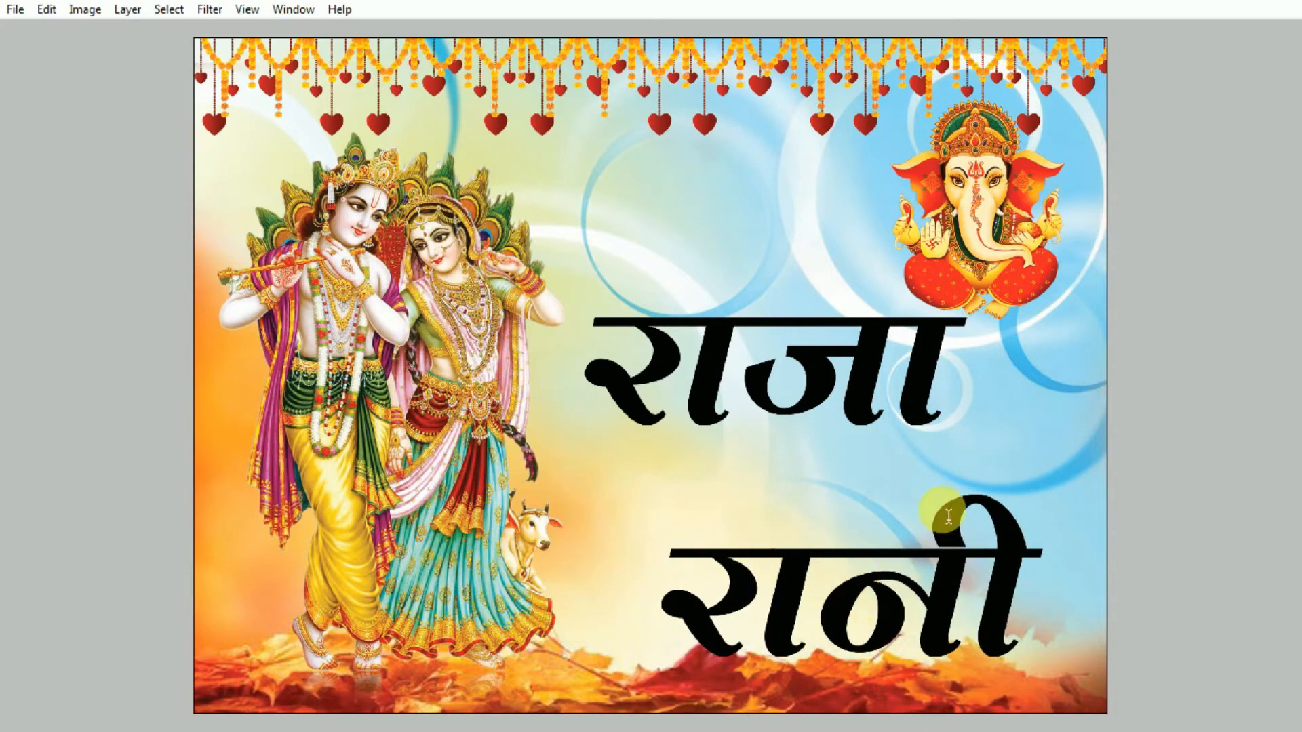
key("ctrl+Return")
key("v")
left_click_drag(936, 531, 960, 541)
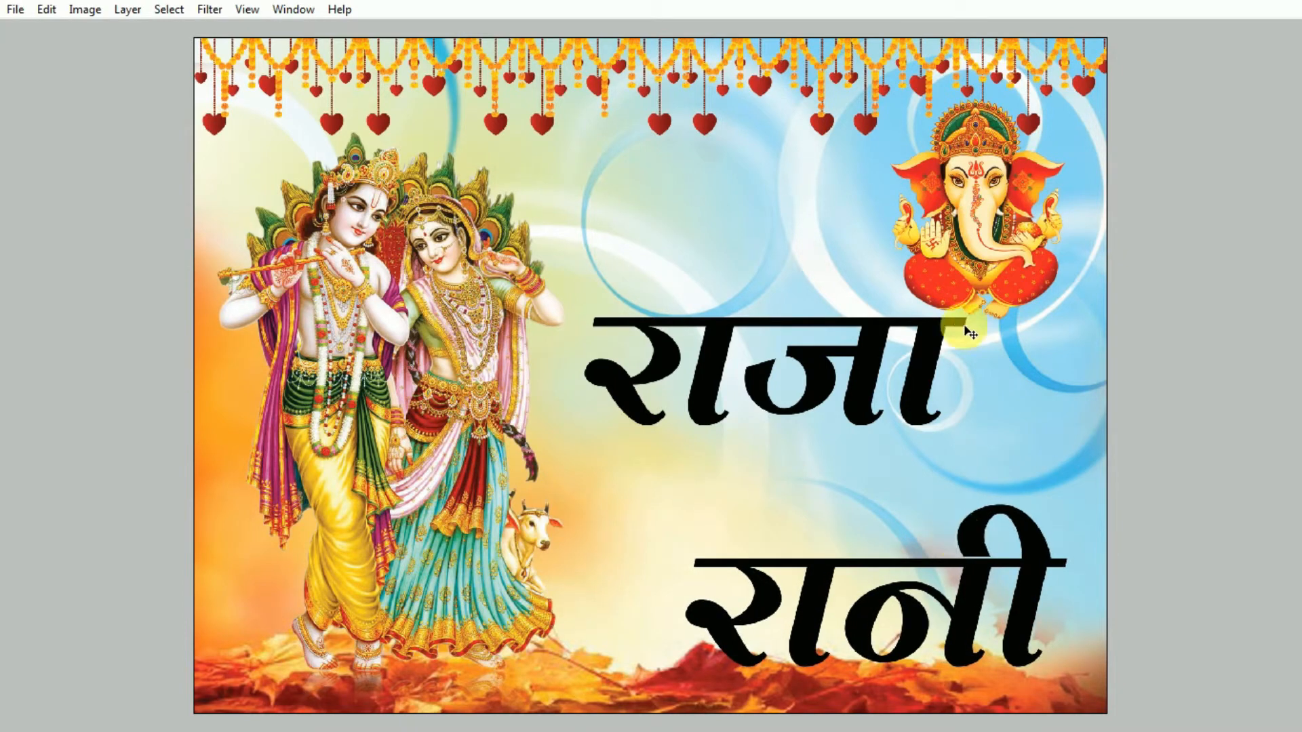
Scale the राजा text down slightly and shift it a little up and left, below Ganesha
mouse_move(924, 333)
left_mouse_down()
mouse_move(926, 319)
mouse_move(914, 323)
left_mouse_up()
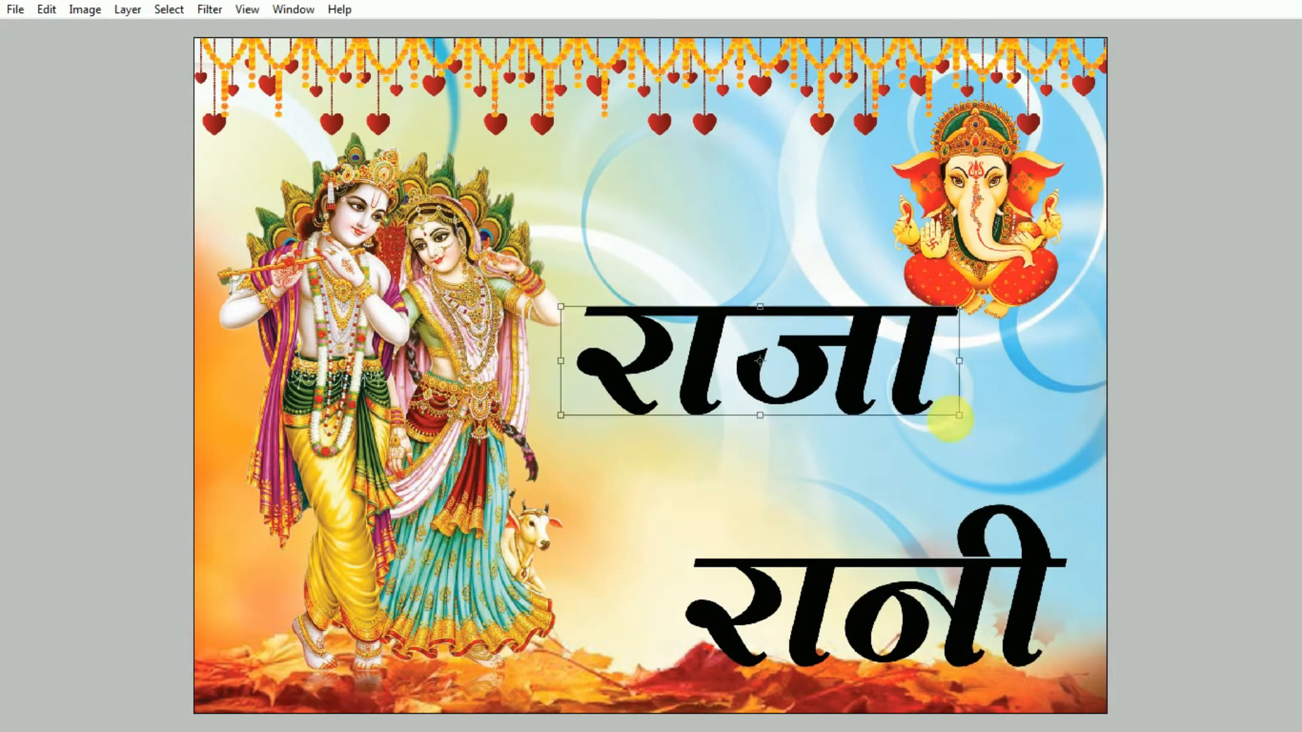
left_click_drag(960, 419, 948, 417)
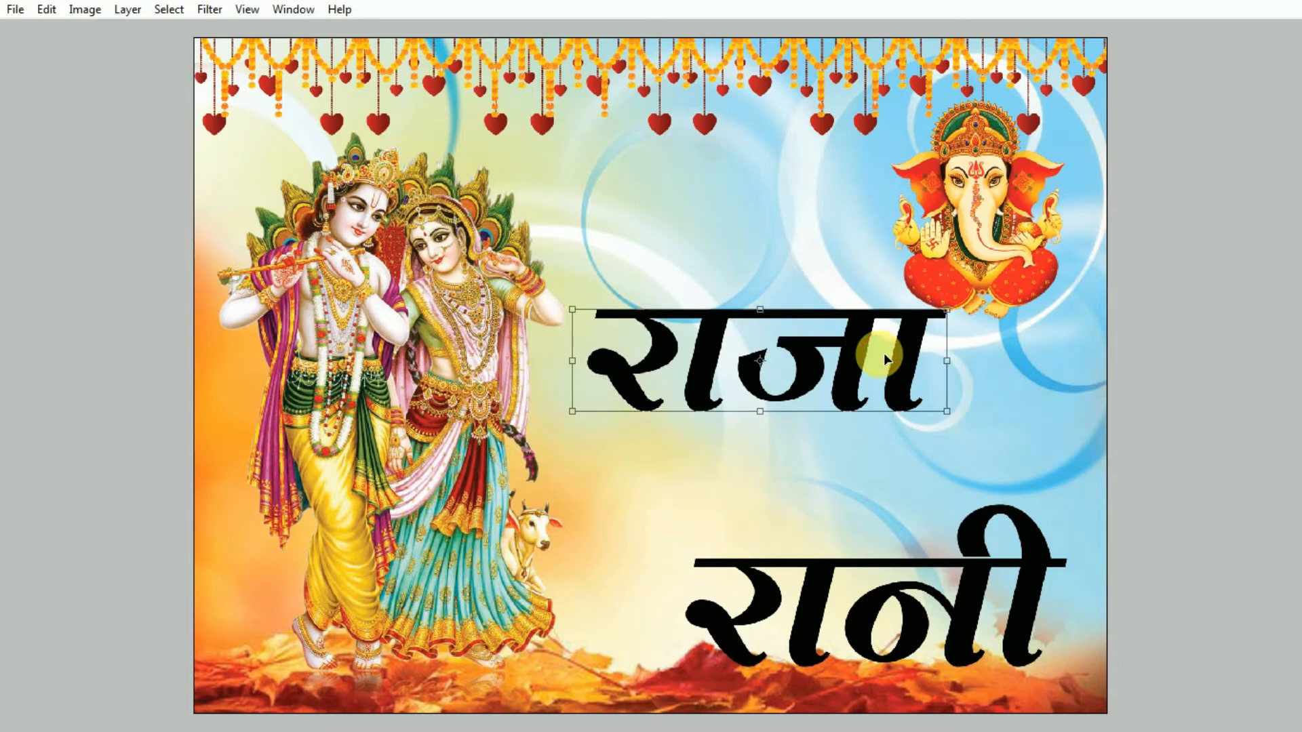
key("Return")
left_click_drag(937, 357, 925, 359)
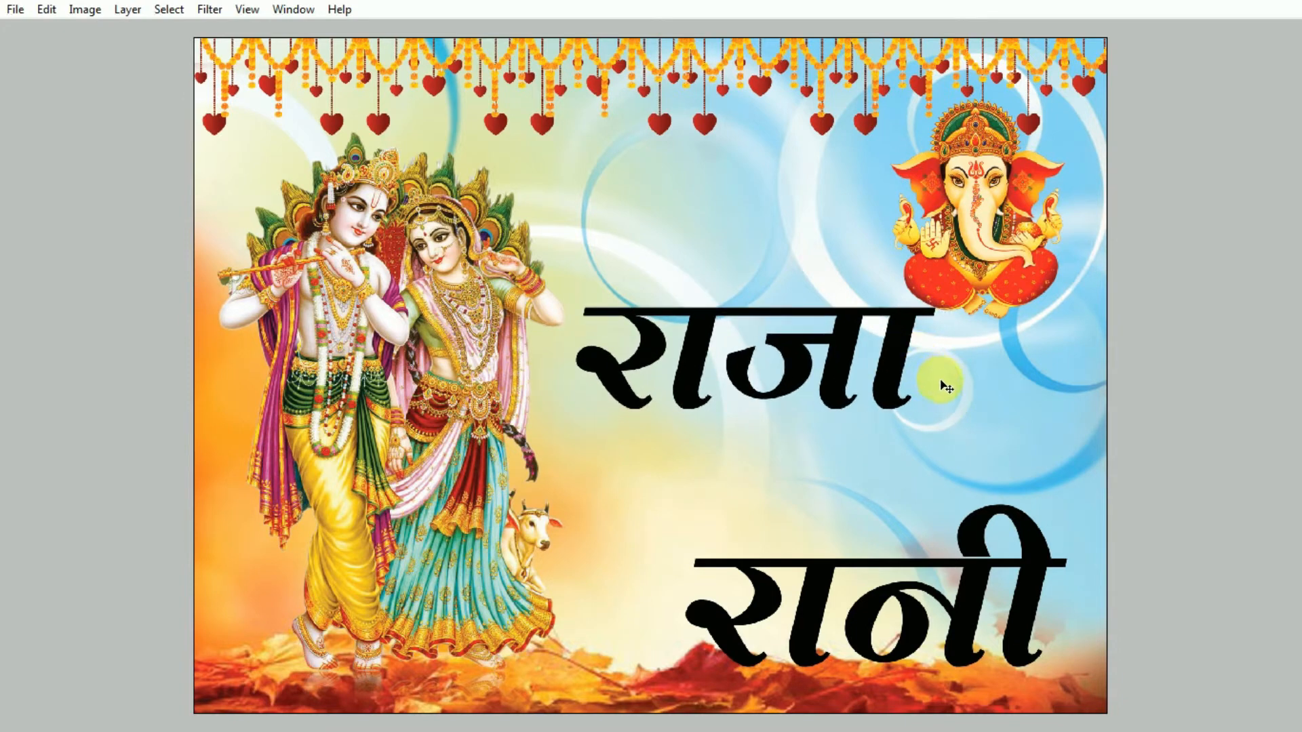
Add a Color Overlay and a white 7 px outside Stroke to the राजा text layer
key("alt+l")
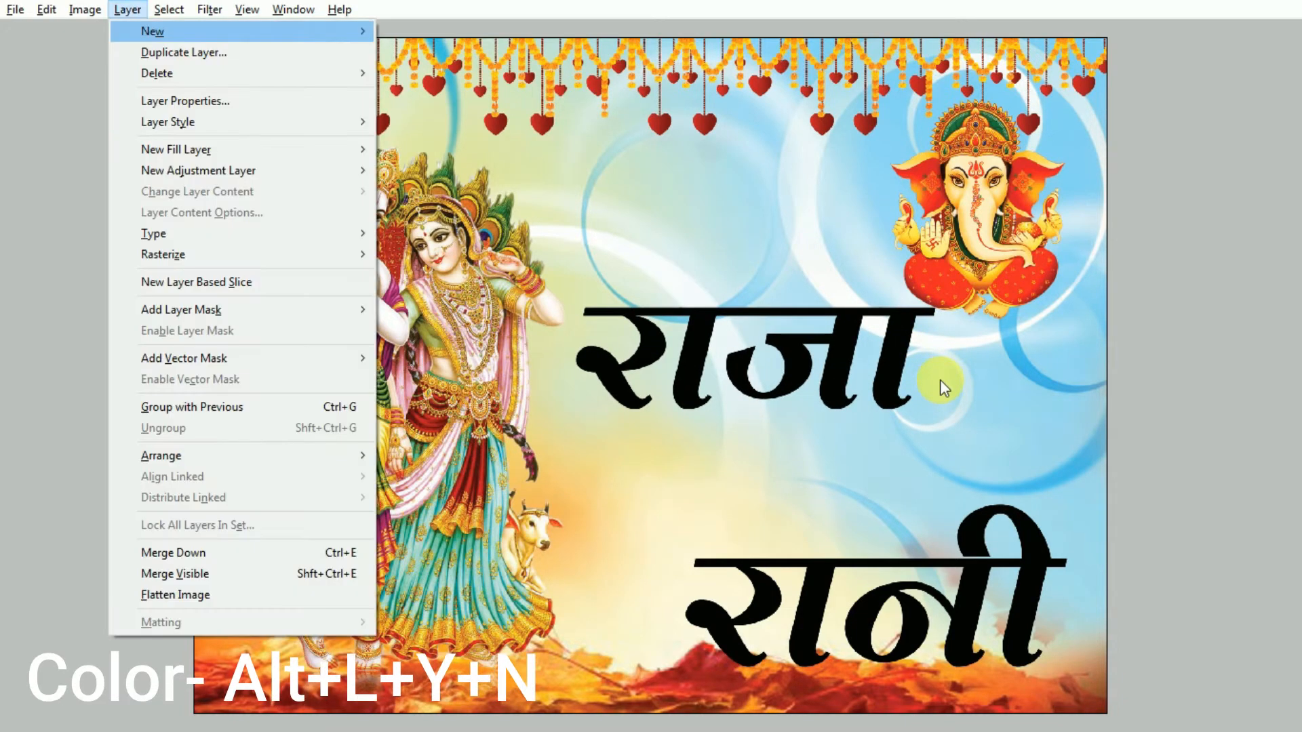
key("y")
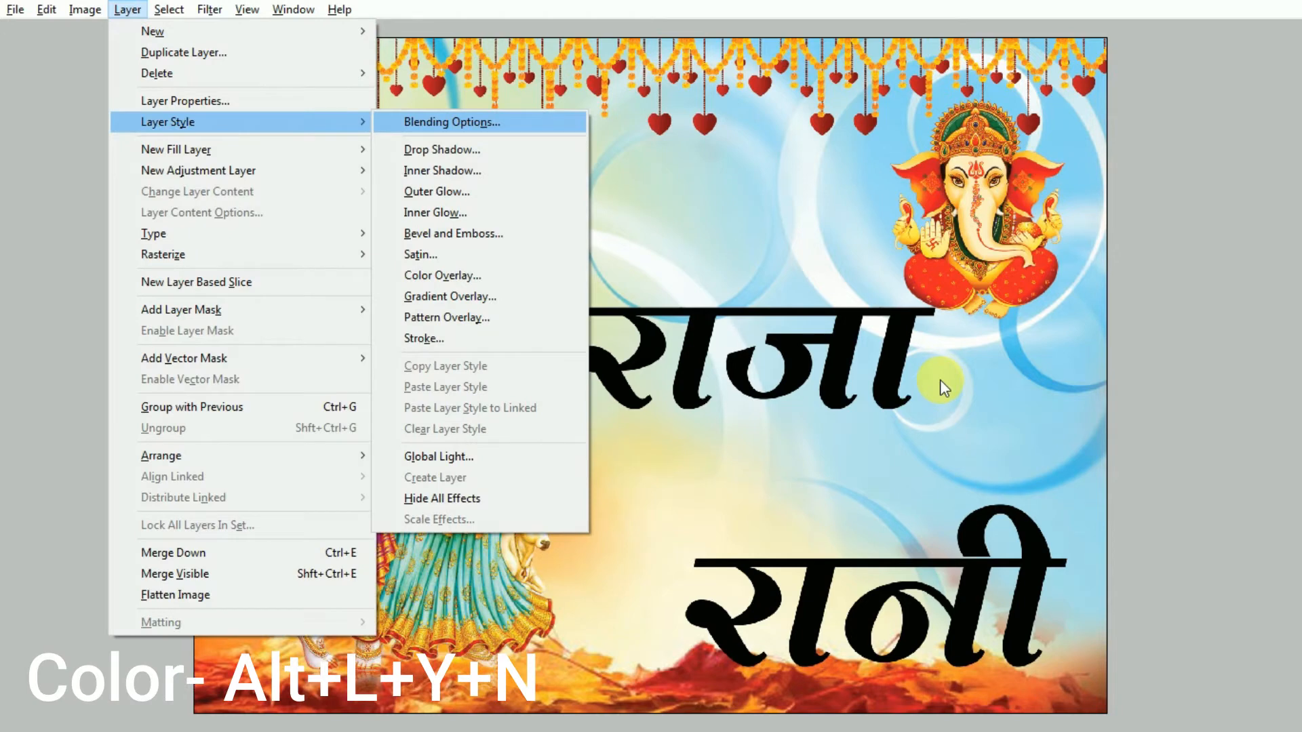
key("n")
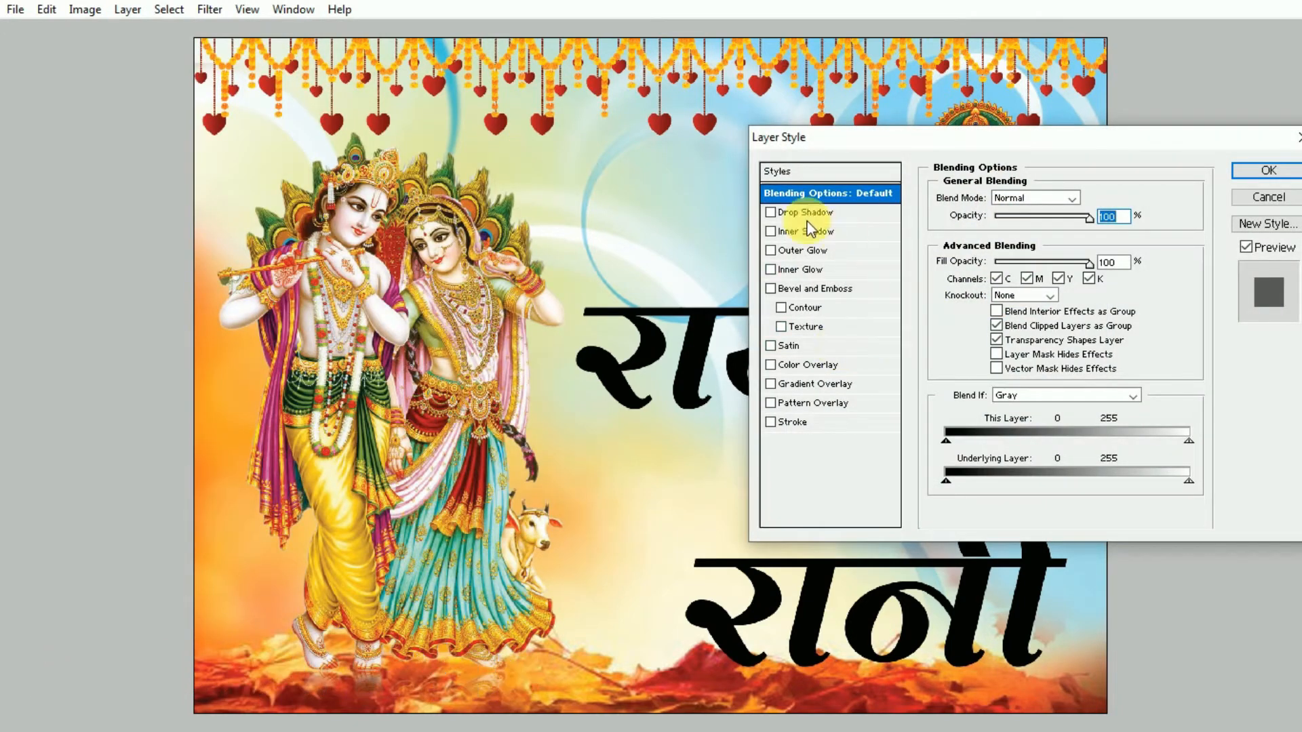
left_click(822, 366)
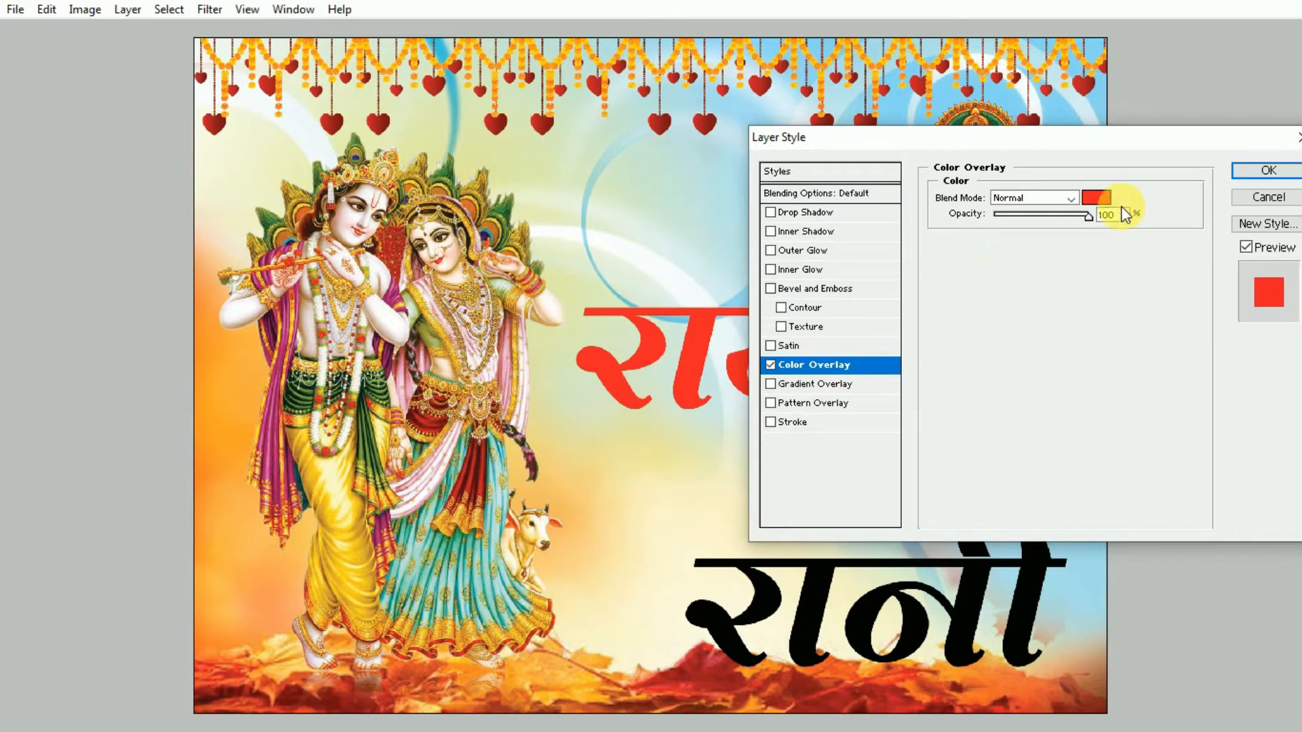
left_click(813, 421)
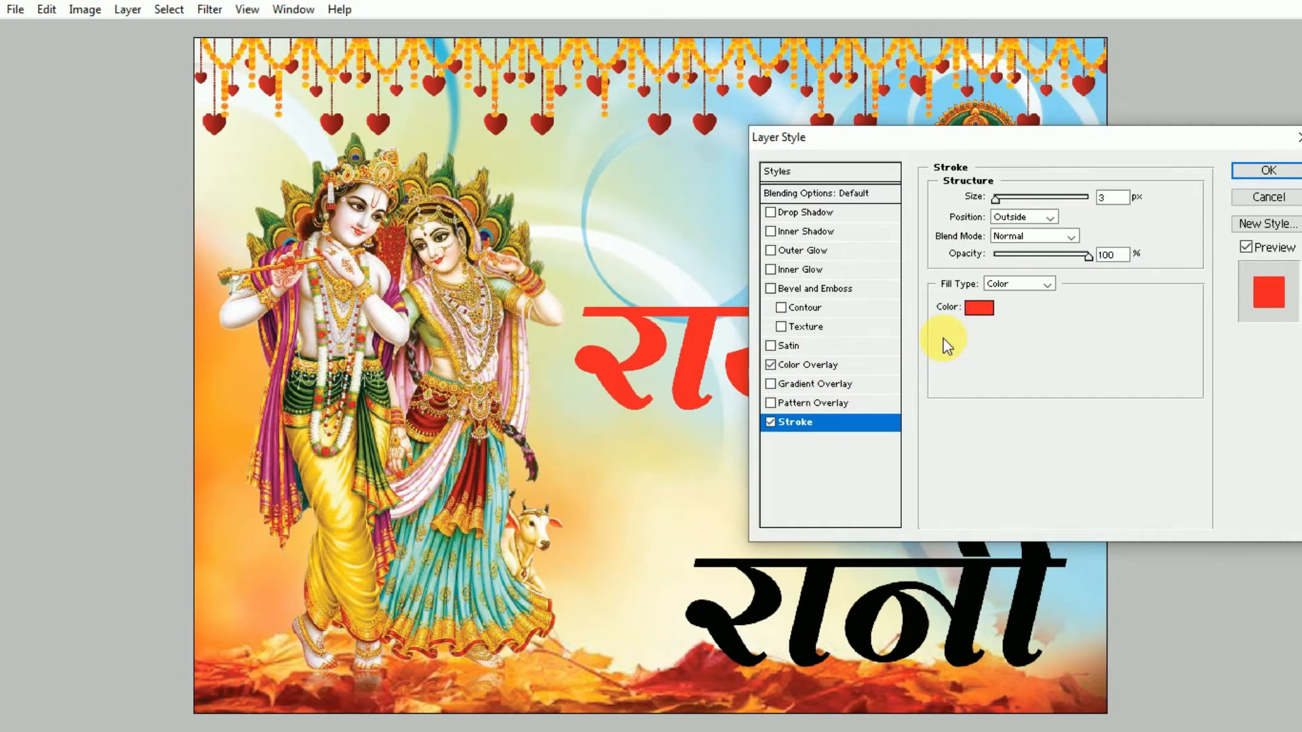
left_click(979, 308)
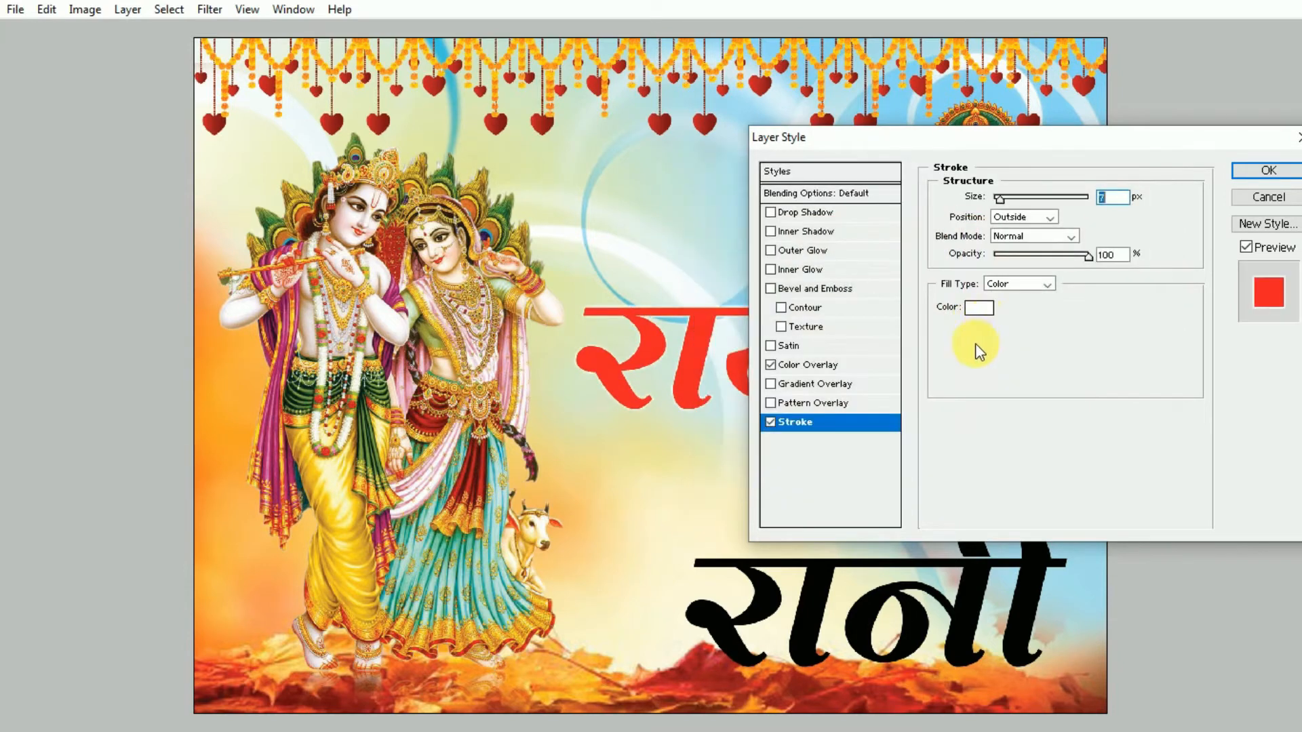
Set the राजा text's Color Overlay to pure red FF0000 after trying blue and green, and apply the layer style
left_click(813, 364)
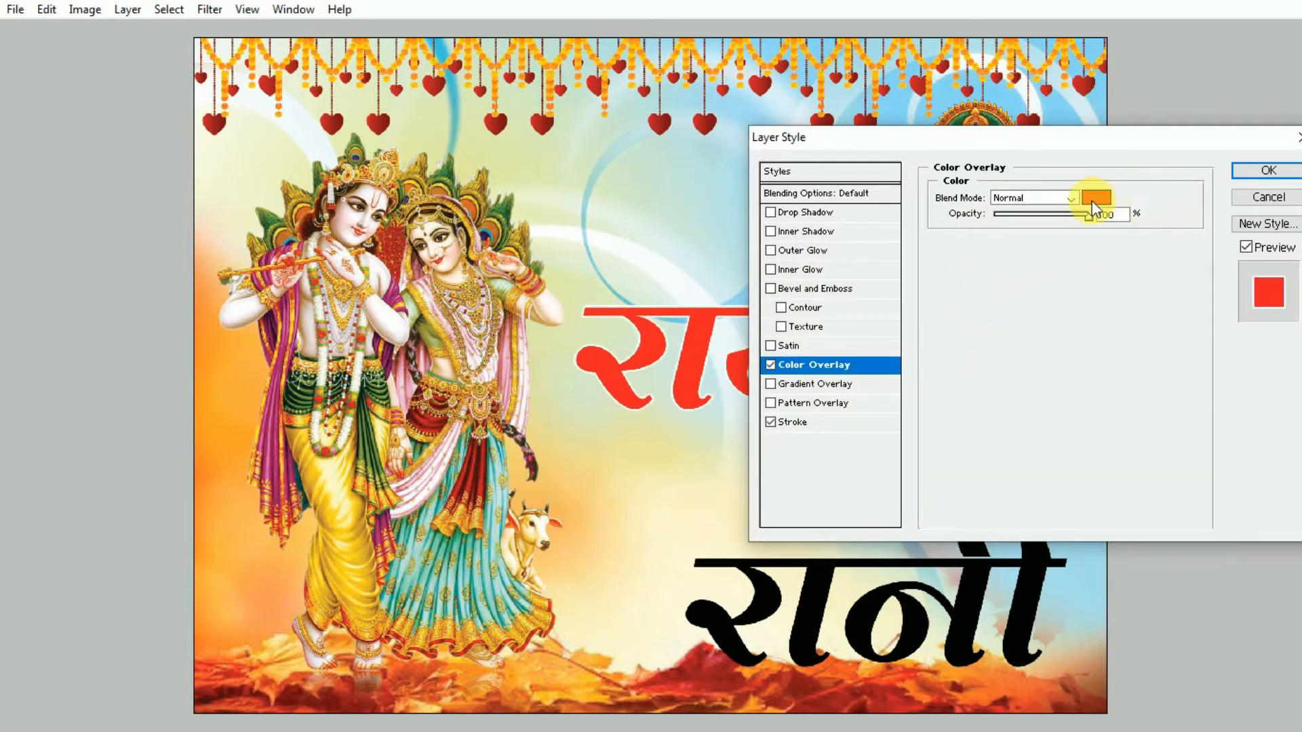
left_click(1096, 200)
left_click(971, 288)
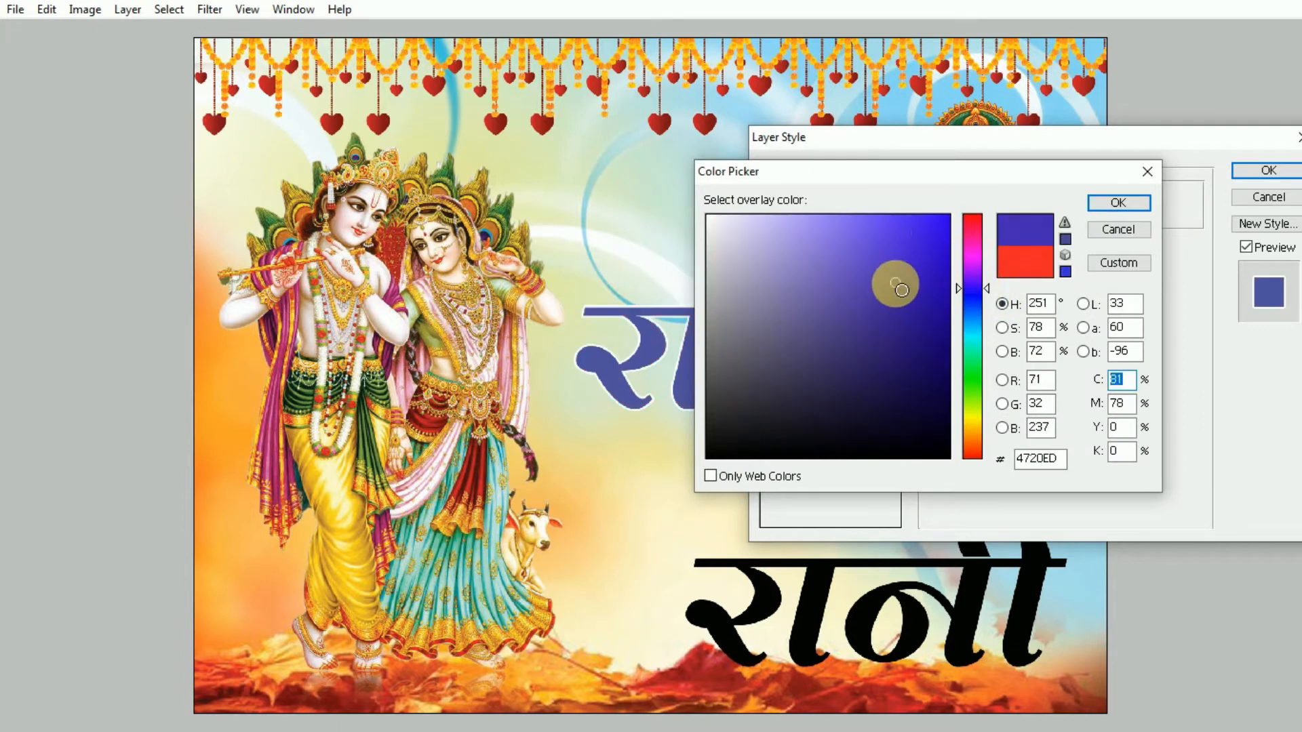
mouse_move(892, 279)
left_mouse_down()
mouse_move(902, 351)
mouse_move(927, 370)
mouse_move(926, 307)
left_mouse_up()
left_click(978, 335)
left_click(977, 379)
left_click(931, 302)
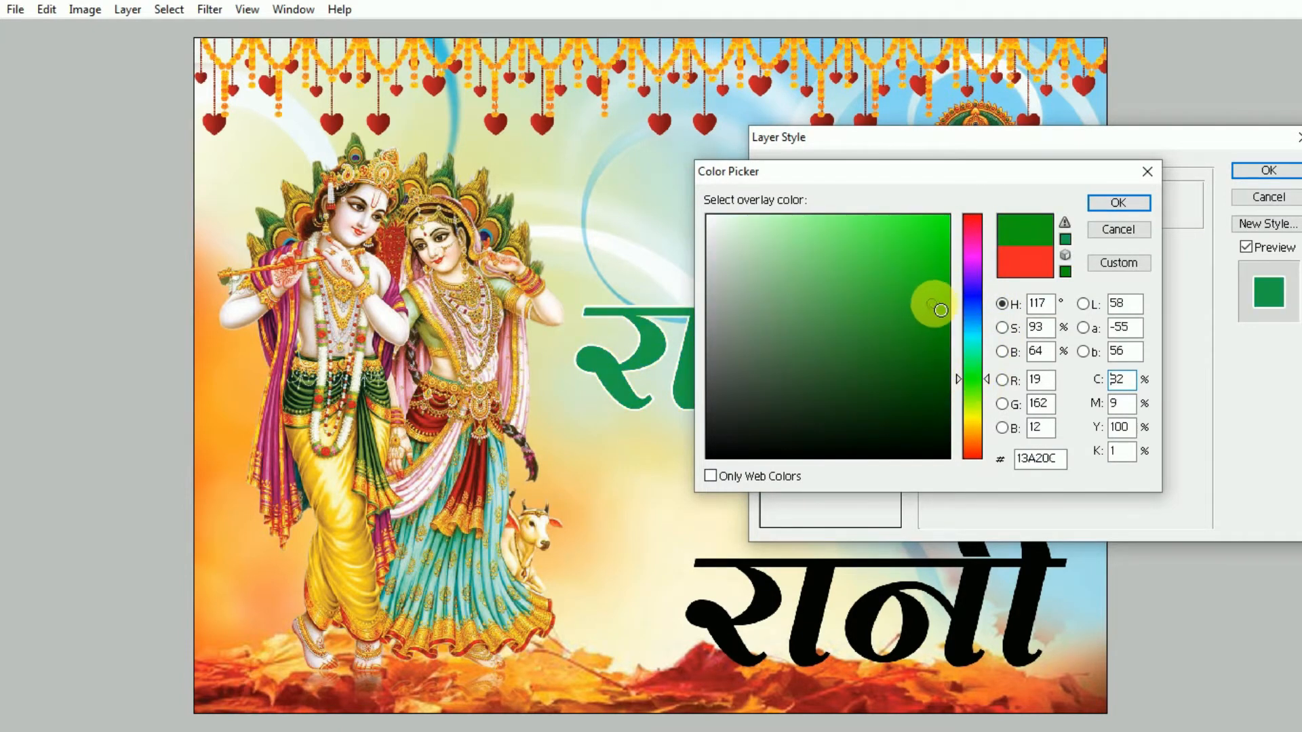
mouse_move(974, 225)
left_mouse_down()
mouse_move(979, 211)
mouse_move(981, 227)
left_mouse_up()
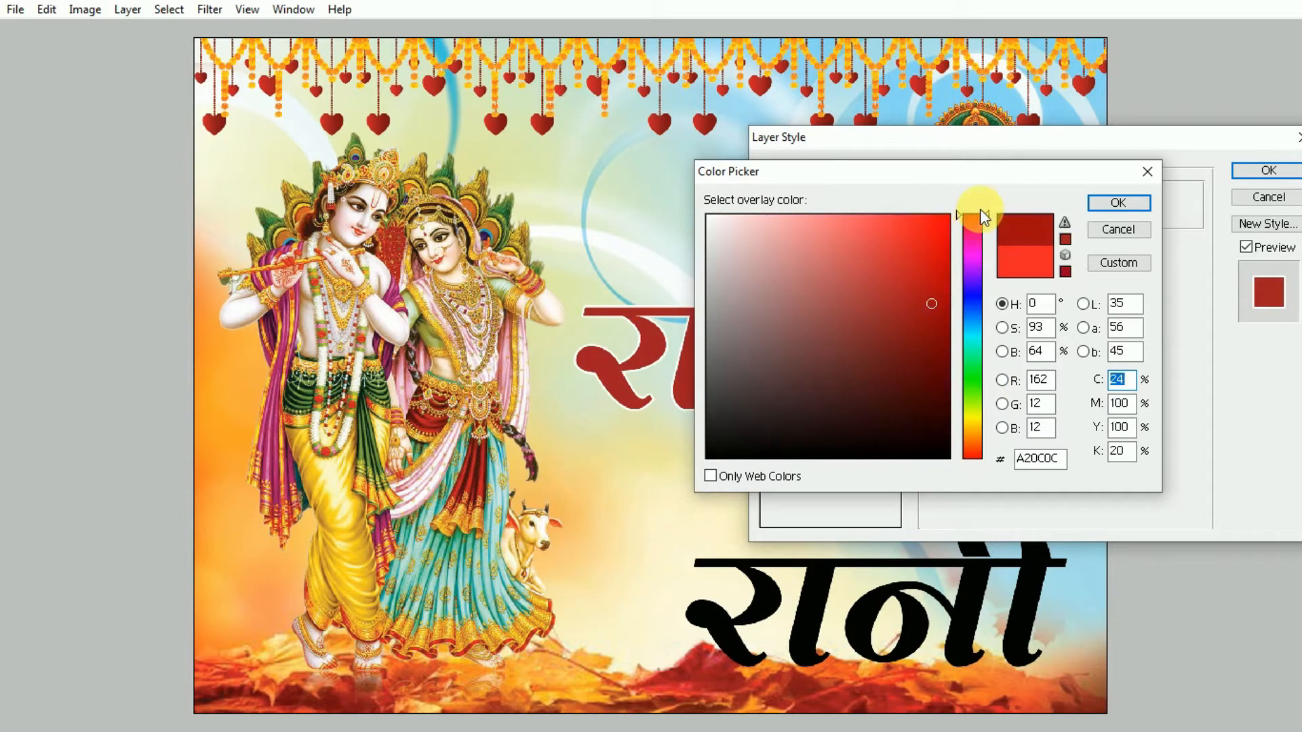
left_click(950, 215)
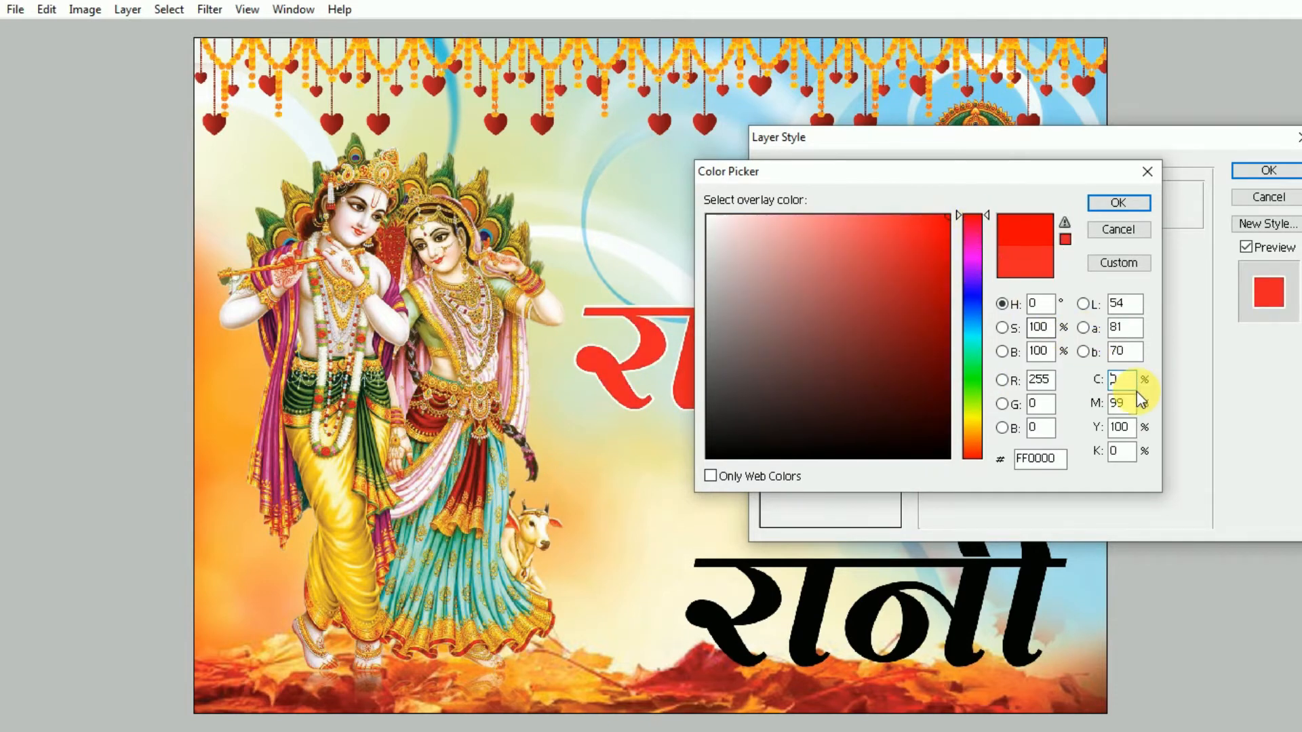
key("Return")
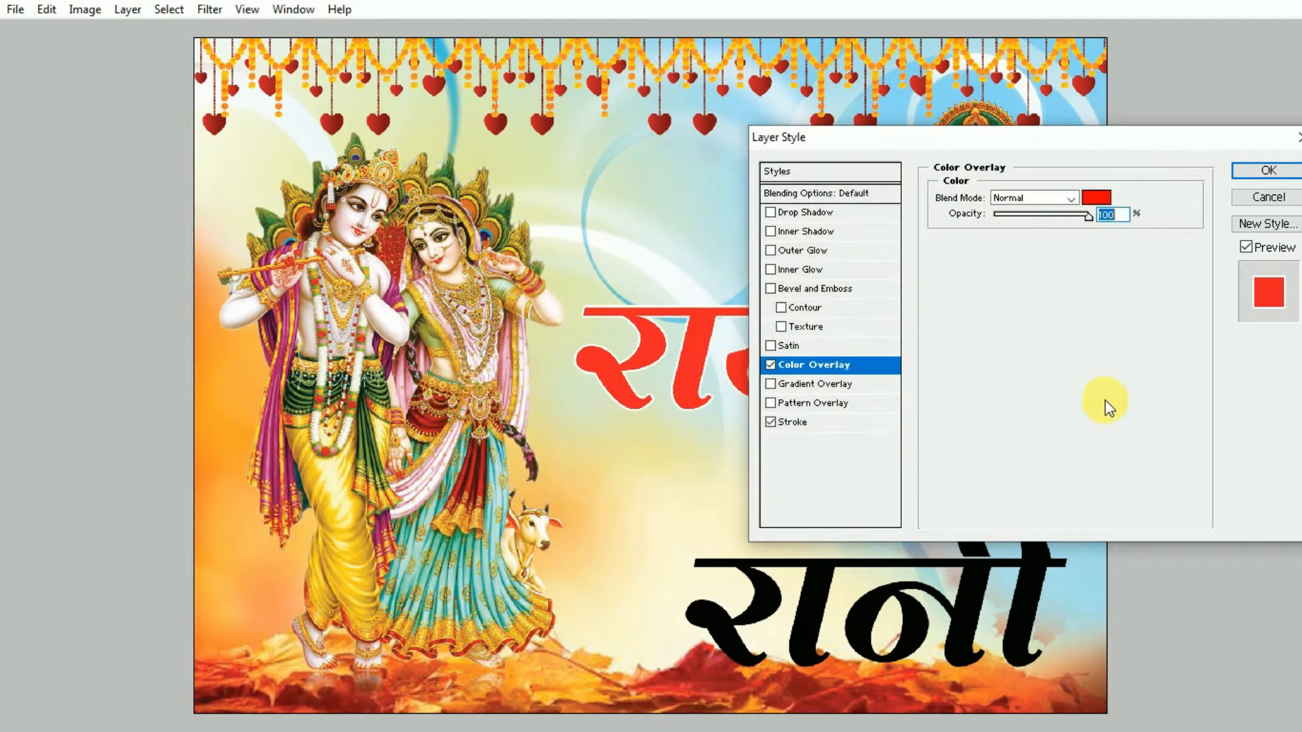
left_click(1274, 170)
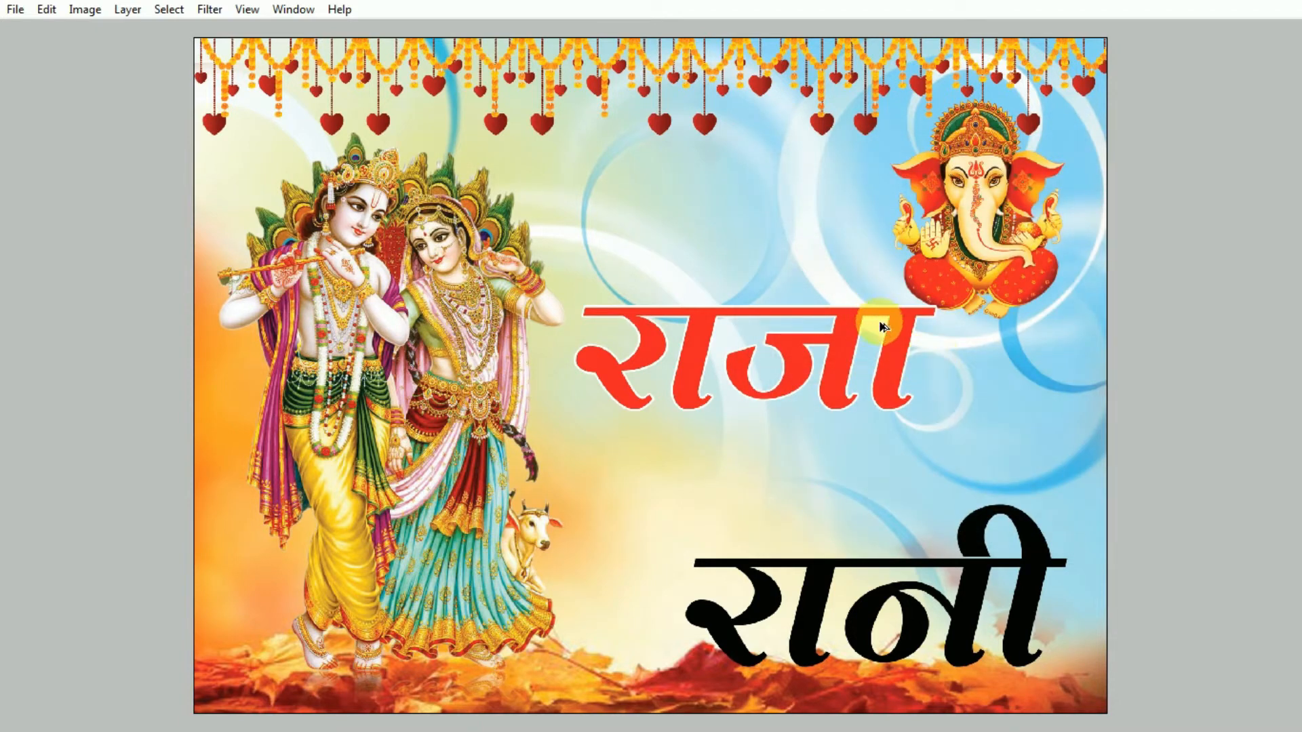
Duplicate the red राजा text with a small offset right and down, and send the copy one layer backward
left_click_drag(860, 312, 863, 315, "alt")
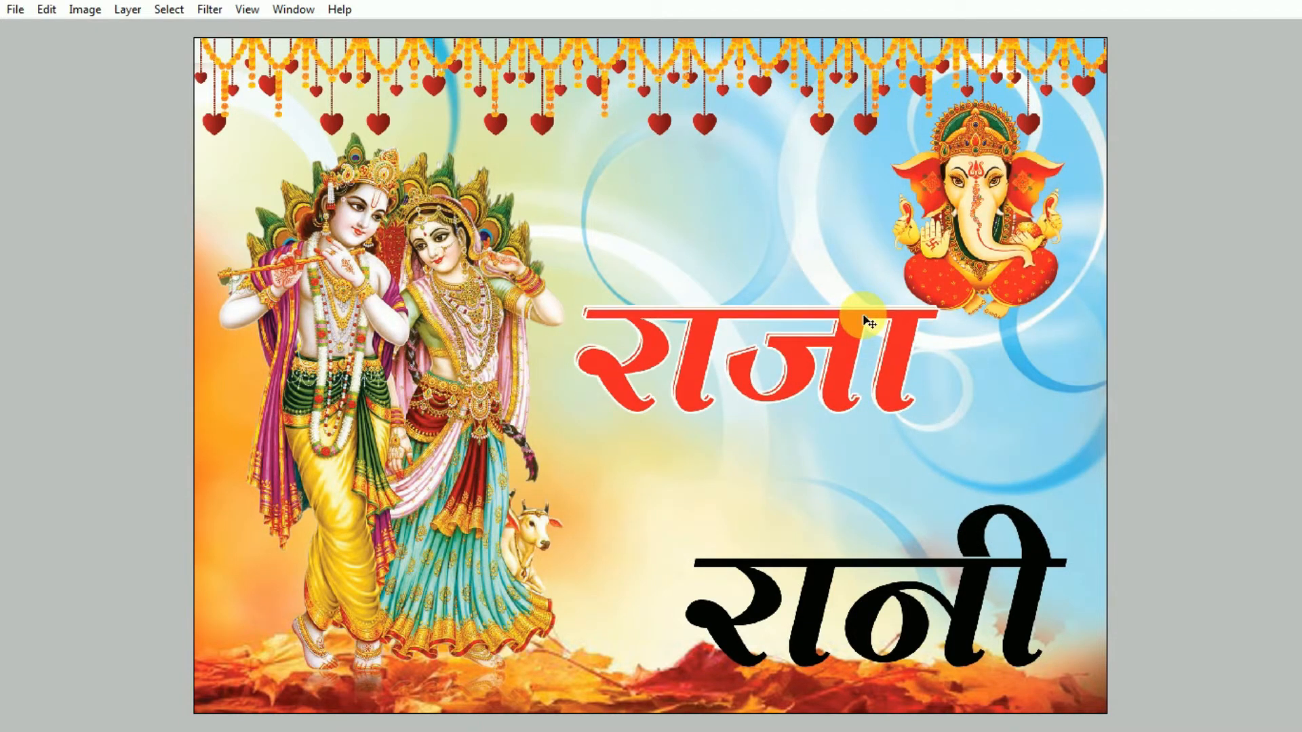
key("shift+Right")
key("shift+Right")
key("shift+Down")
key("shift+Down")
key("shift+Down")
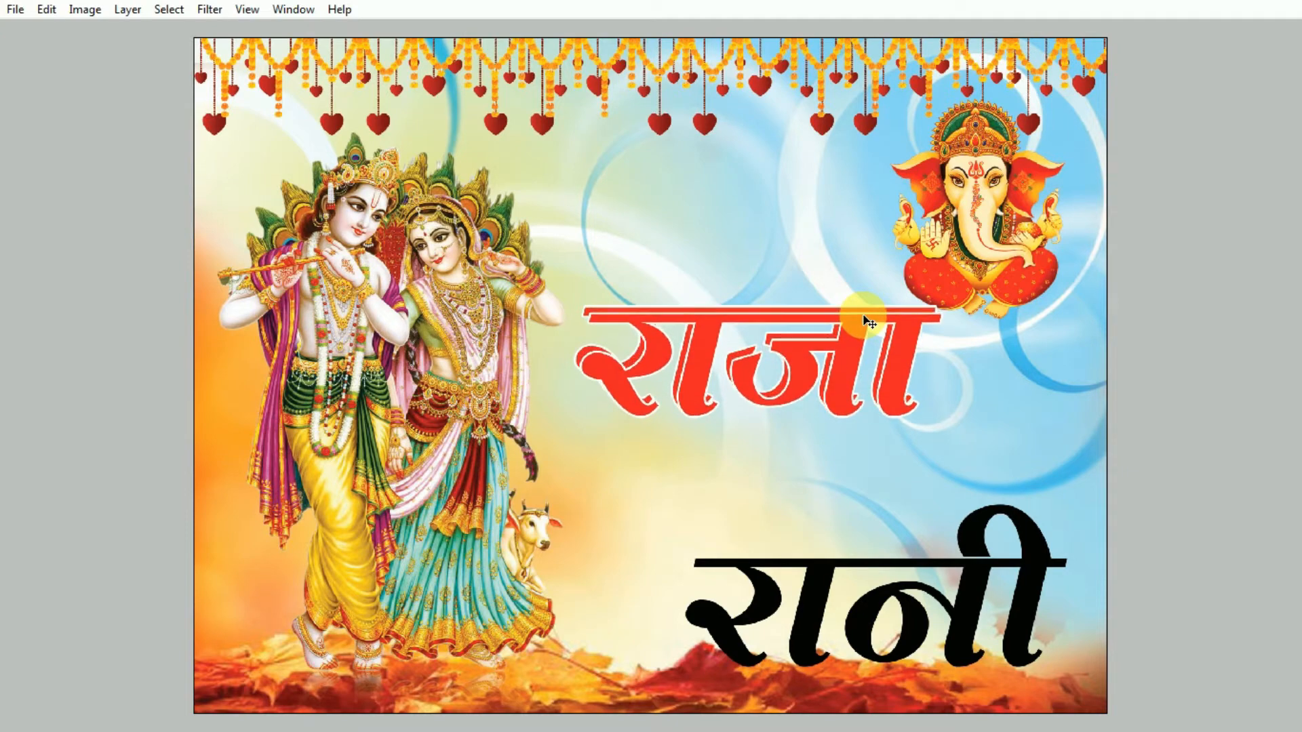
key("ctrl+[")
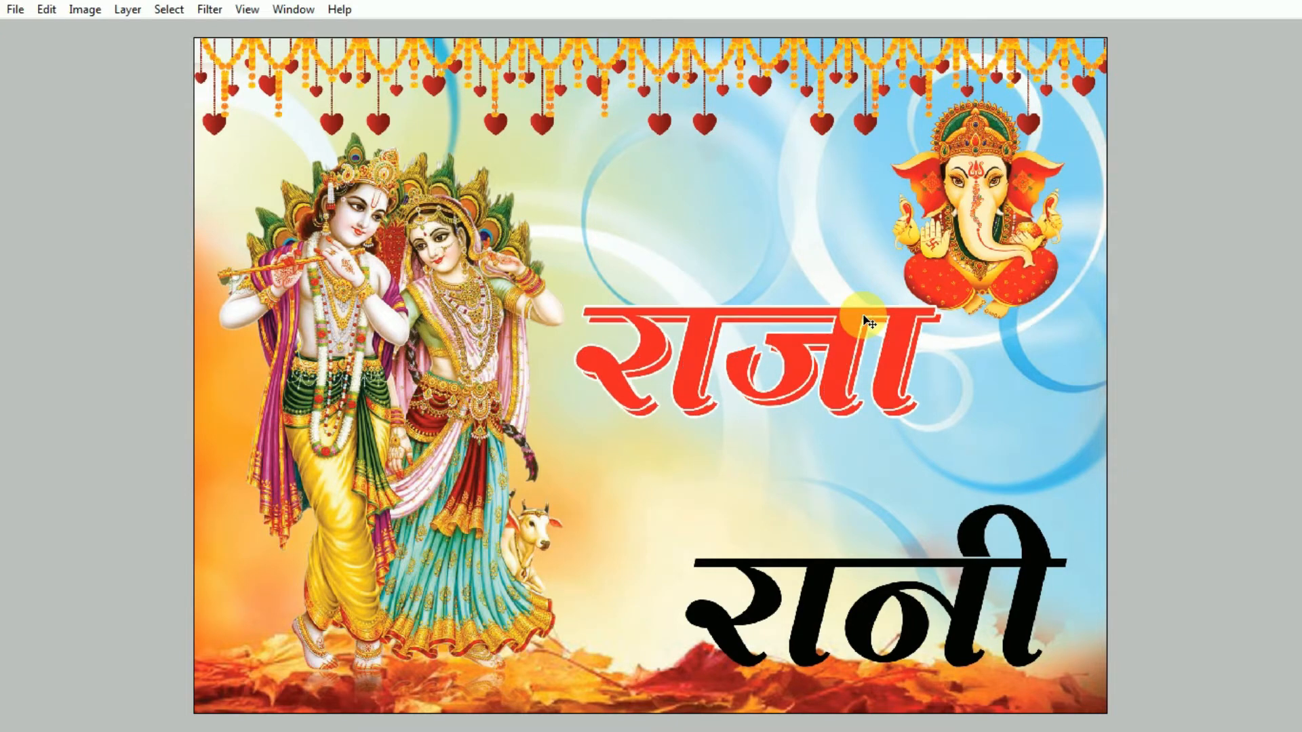
Set the Color Overlay of the राजा copy behind the red text to white FFFFFF and open its Stroke settings
key("ctrl+plus")
key("ctrl+plus")
key("ctrl+plus")
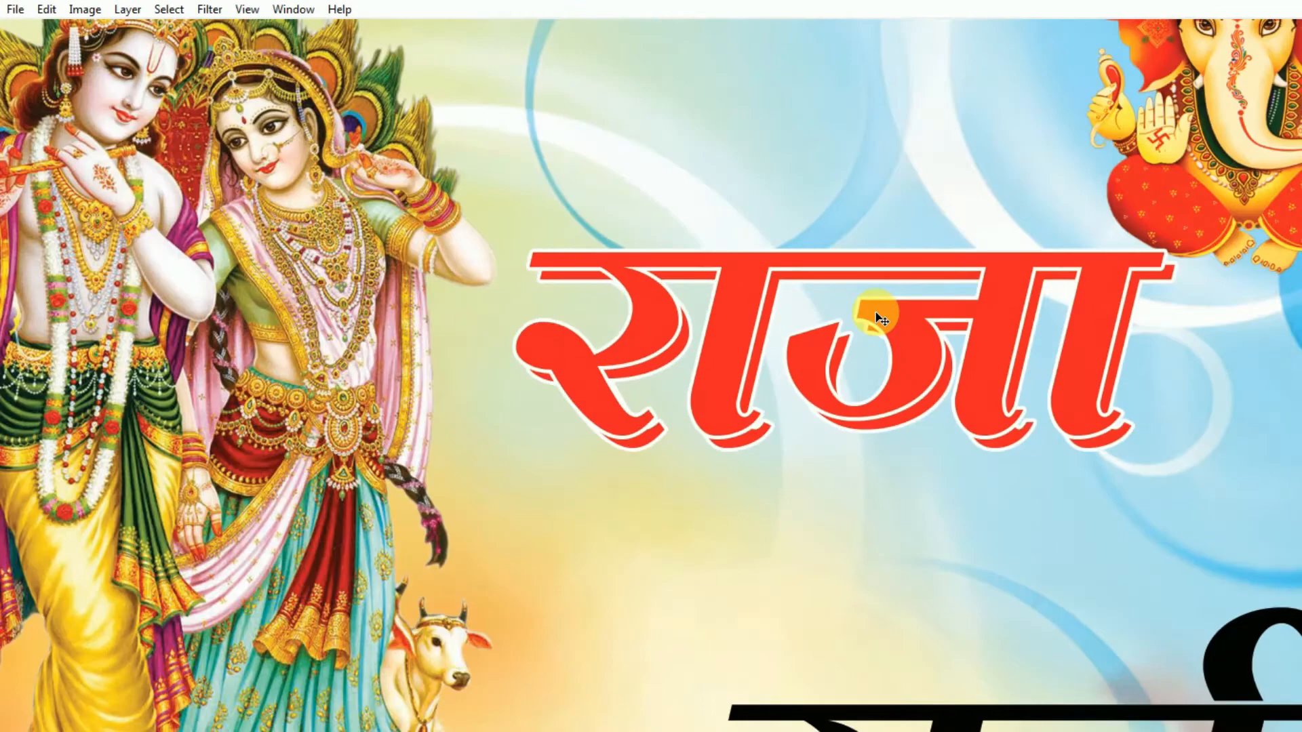
key("alt+l")
key("y")
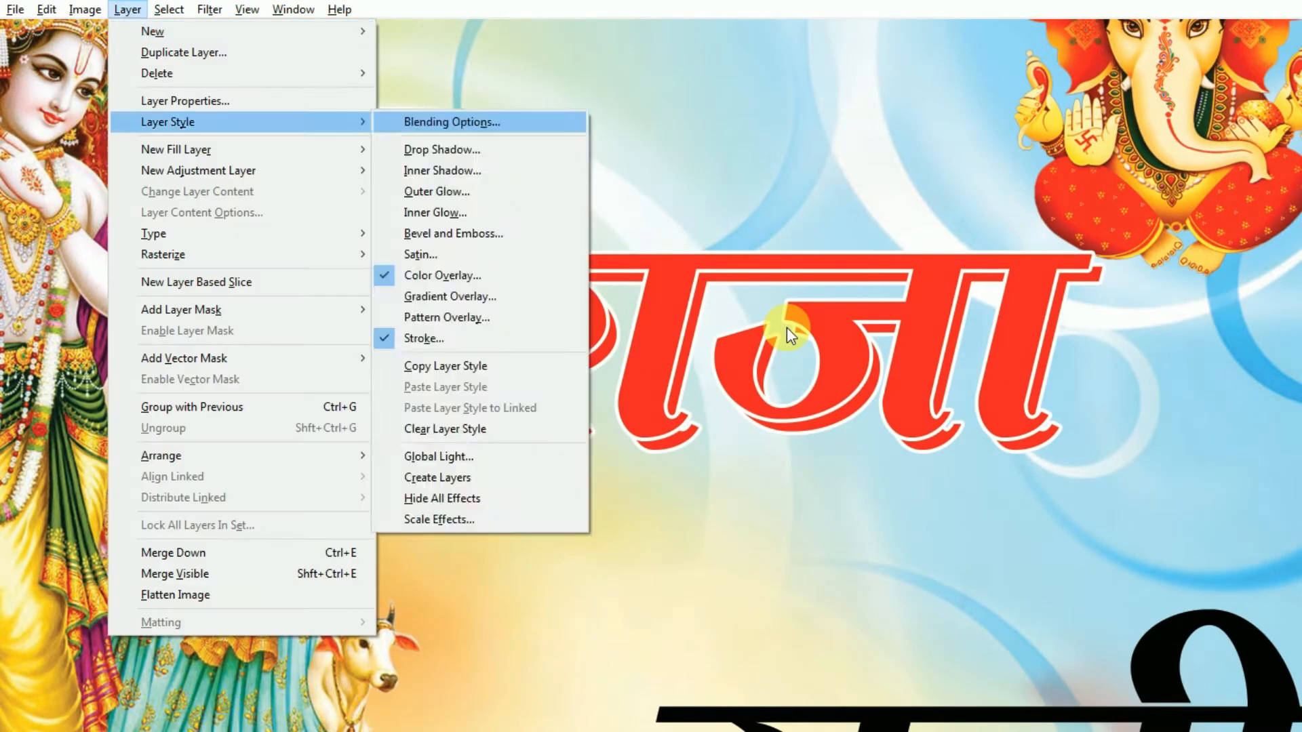
key("Return")
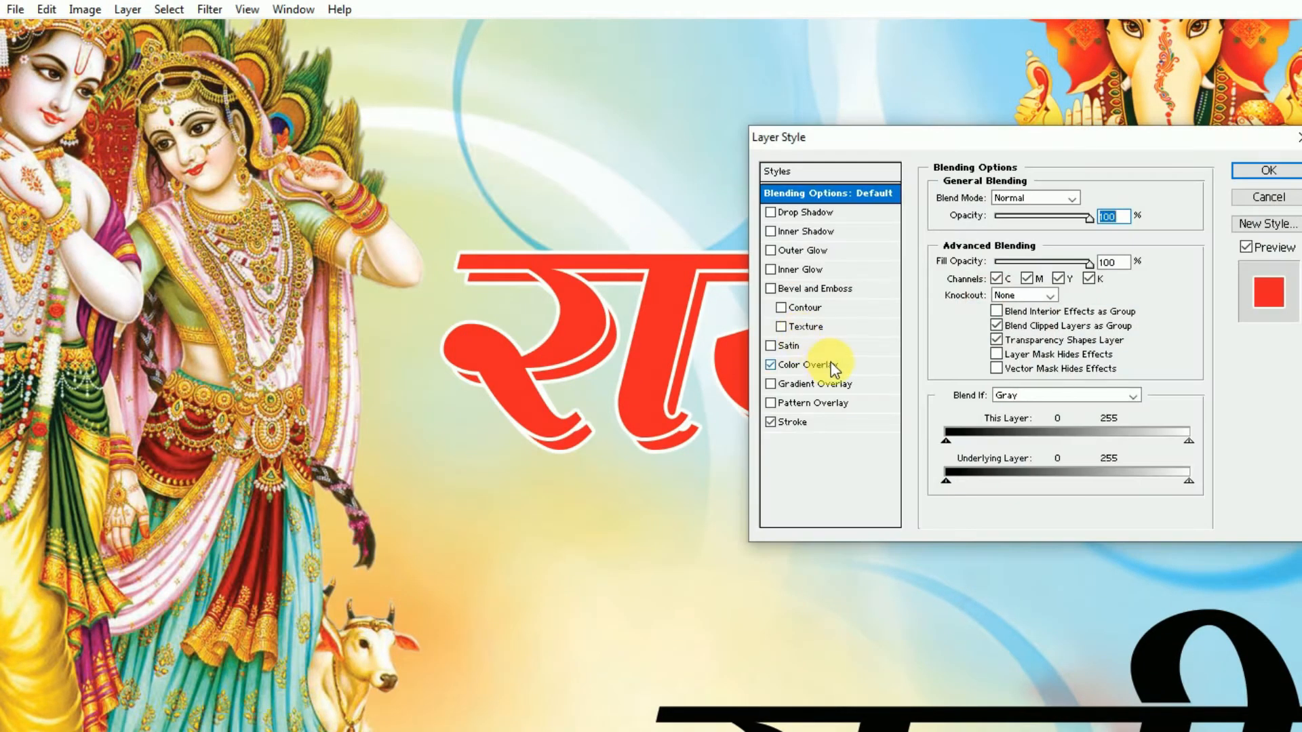
left_click(808, 364)
left_click(1097, 198)
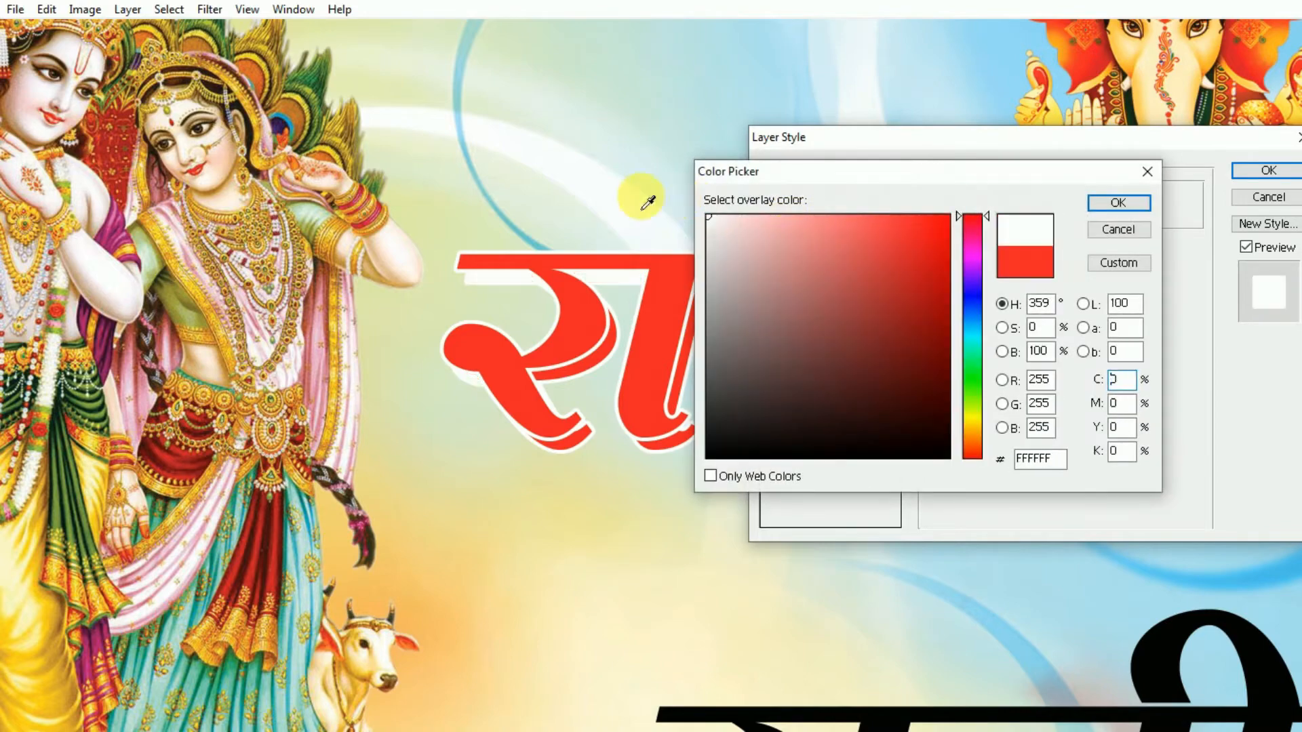
key("Escape")
left_click(810, 421)
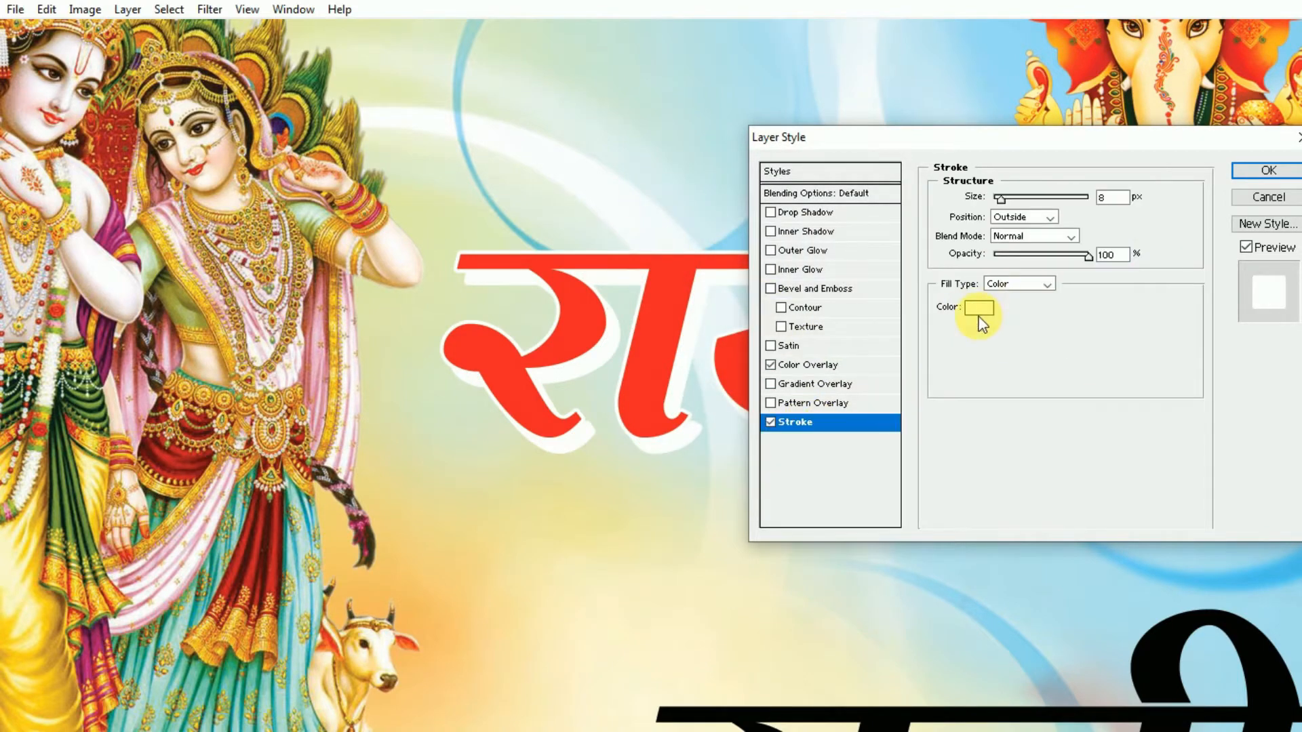
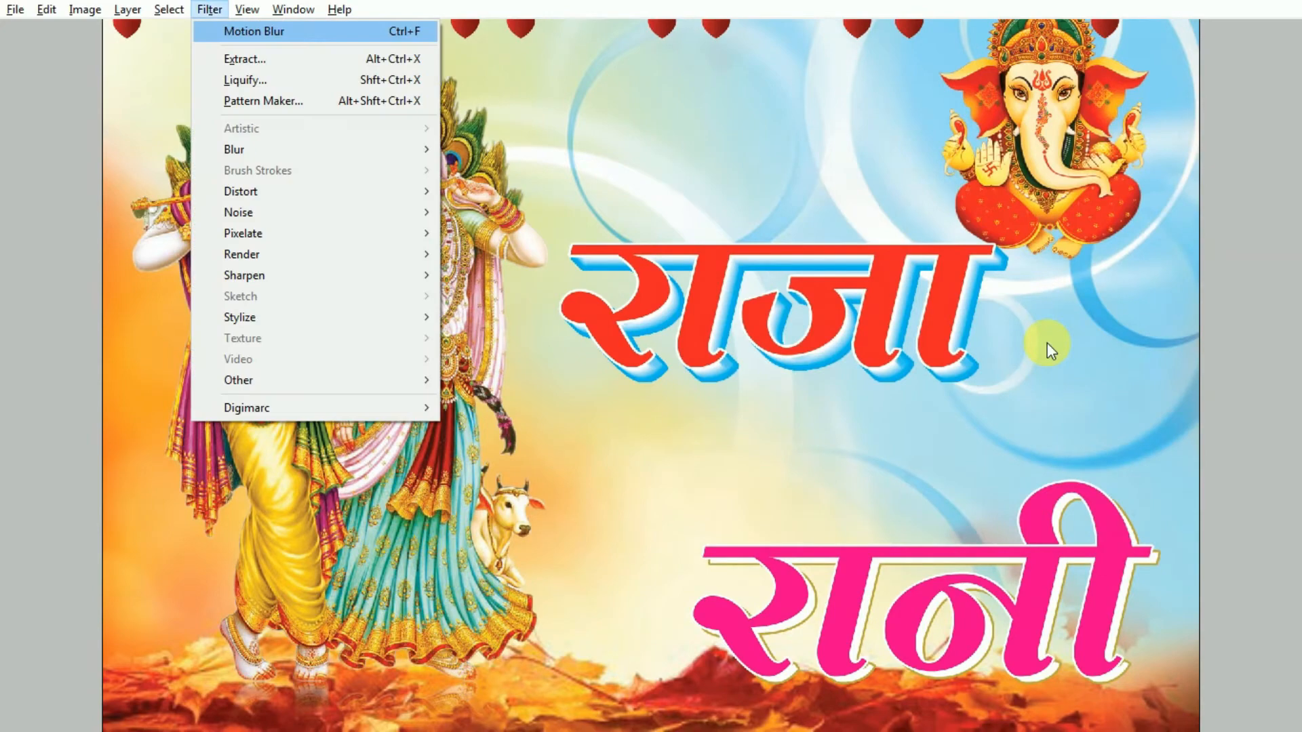
Try a Motion Blur at angle -45° and distance 47 pixels on the copy behind रानी, and undo it
key("alt")
key("alt+t")
key("b")
key("m")
key("Return")
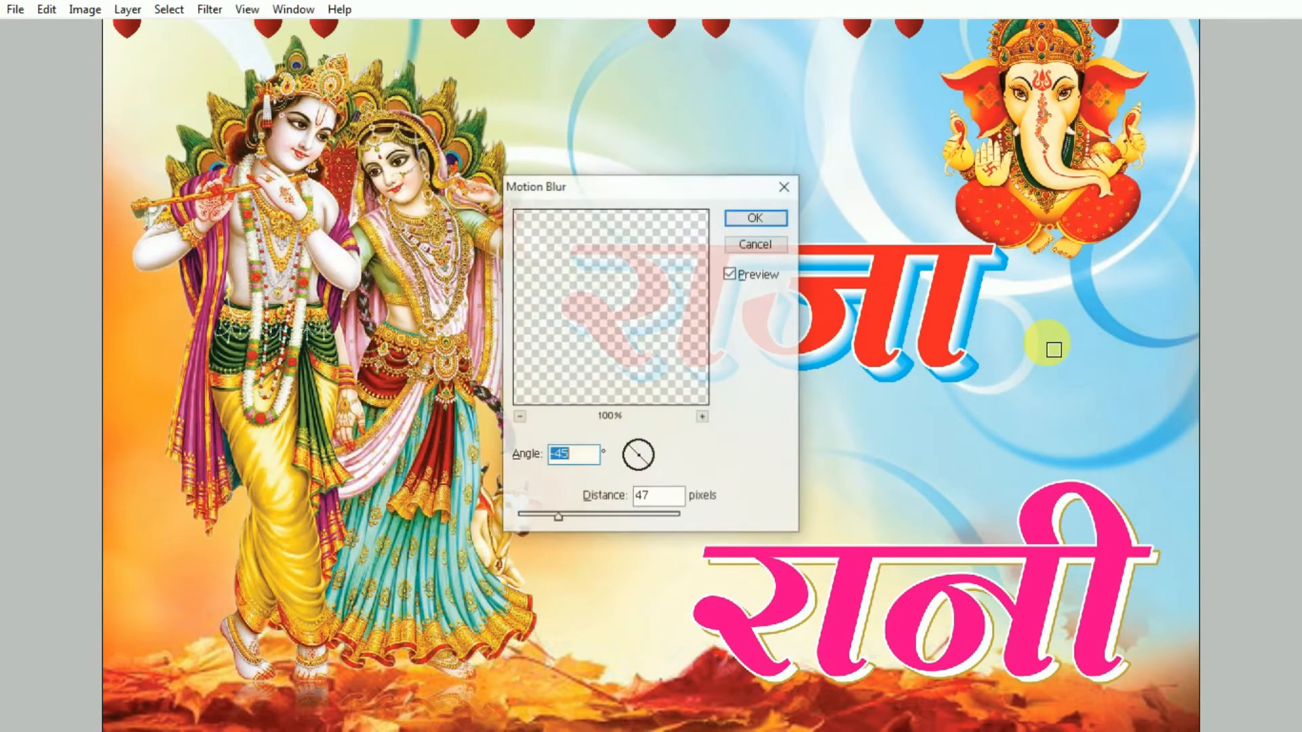
key("Return")
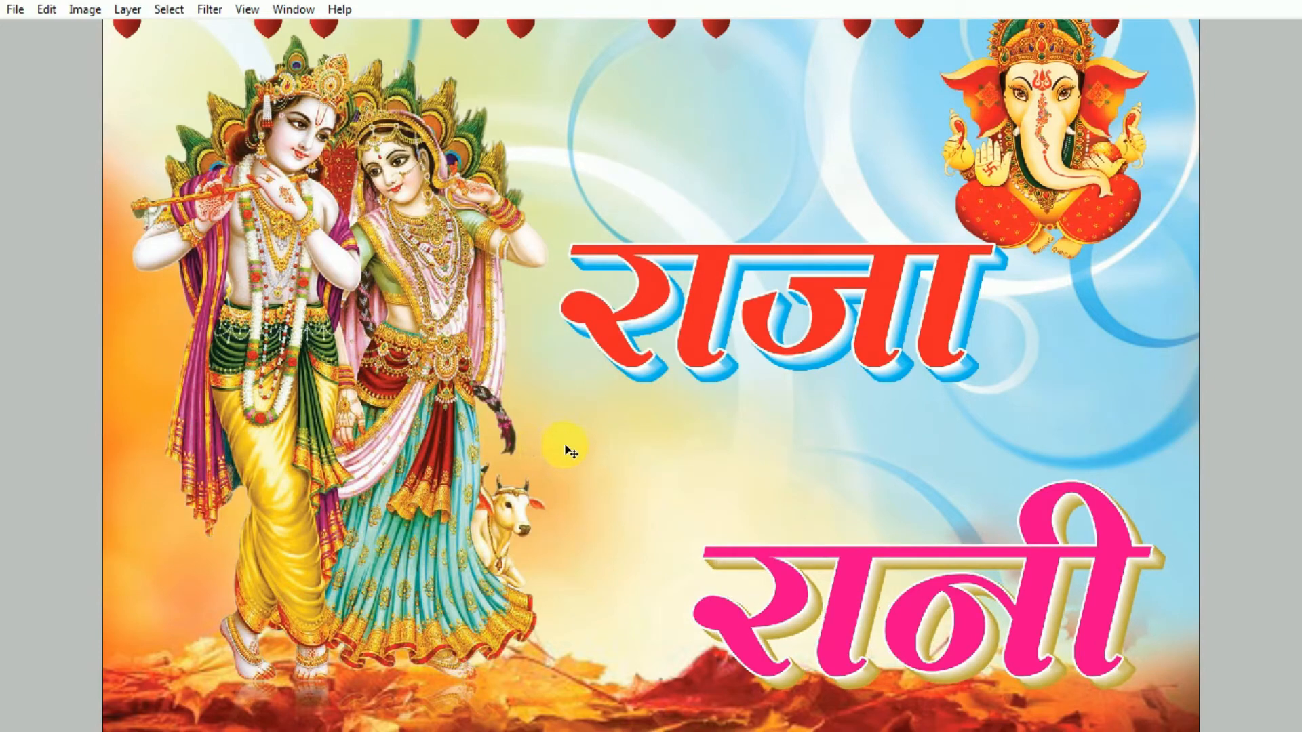
key("ctrl+alt+z")
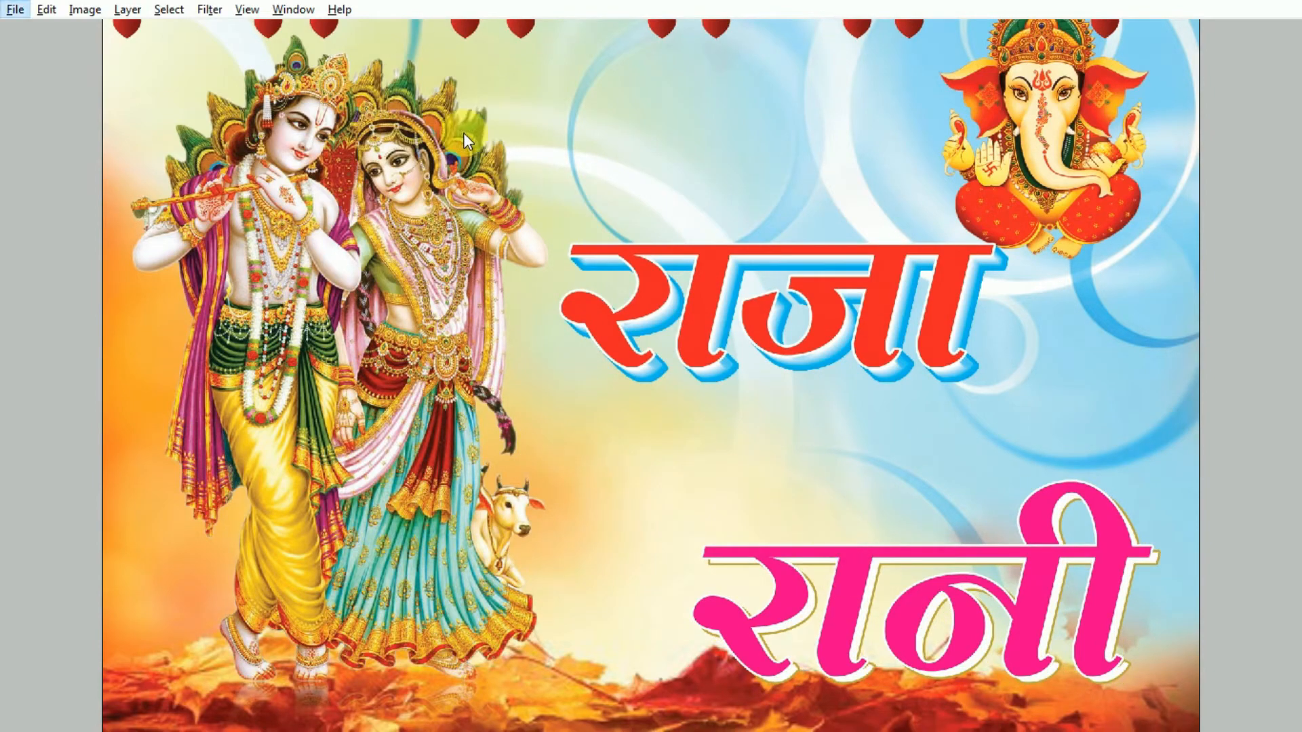
left_click(209, 9)
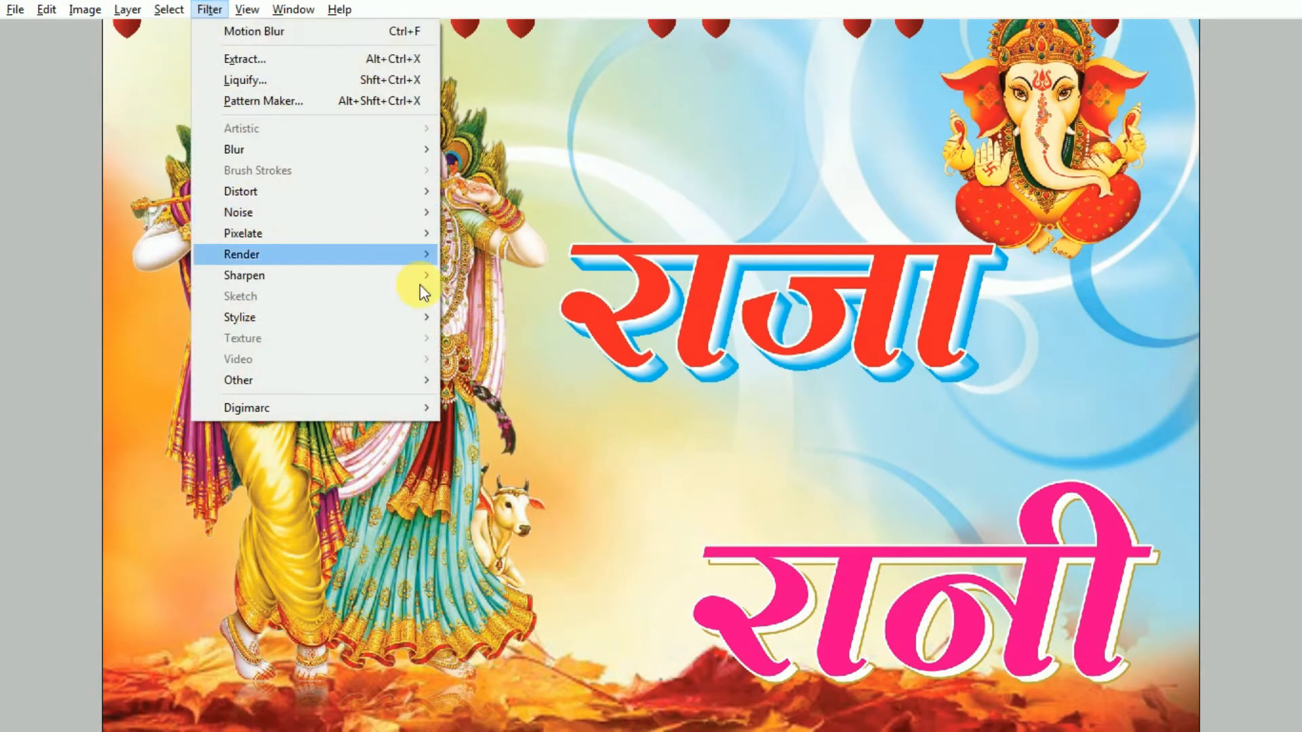
left_click(894, 503)
Select the jkuh copy layer behind रानी and apply Motion Blur at angle -45° and distance 47 pixels
right_click(855, 575)
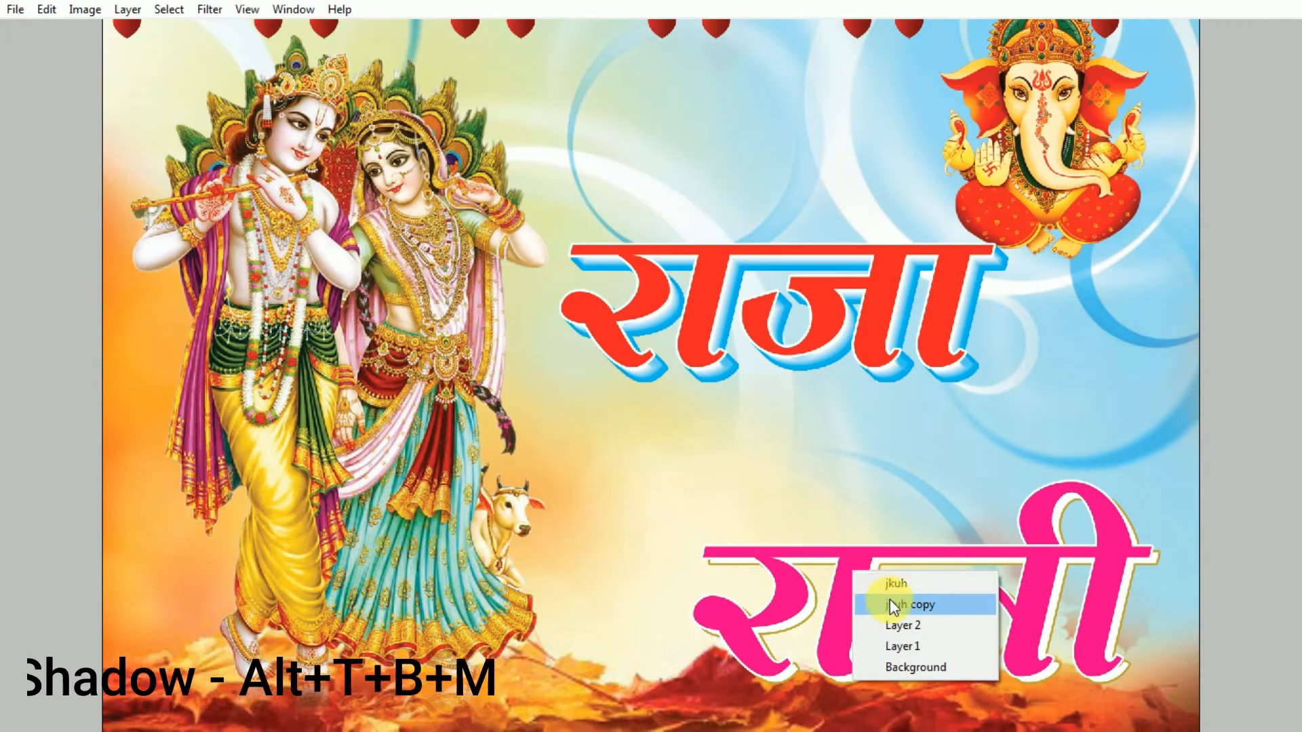
left_click(892, 601)
key("alt+t")
key("b")
key("m")
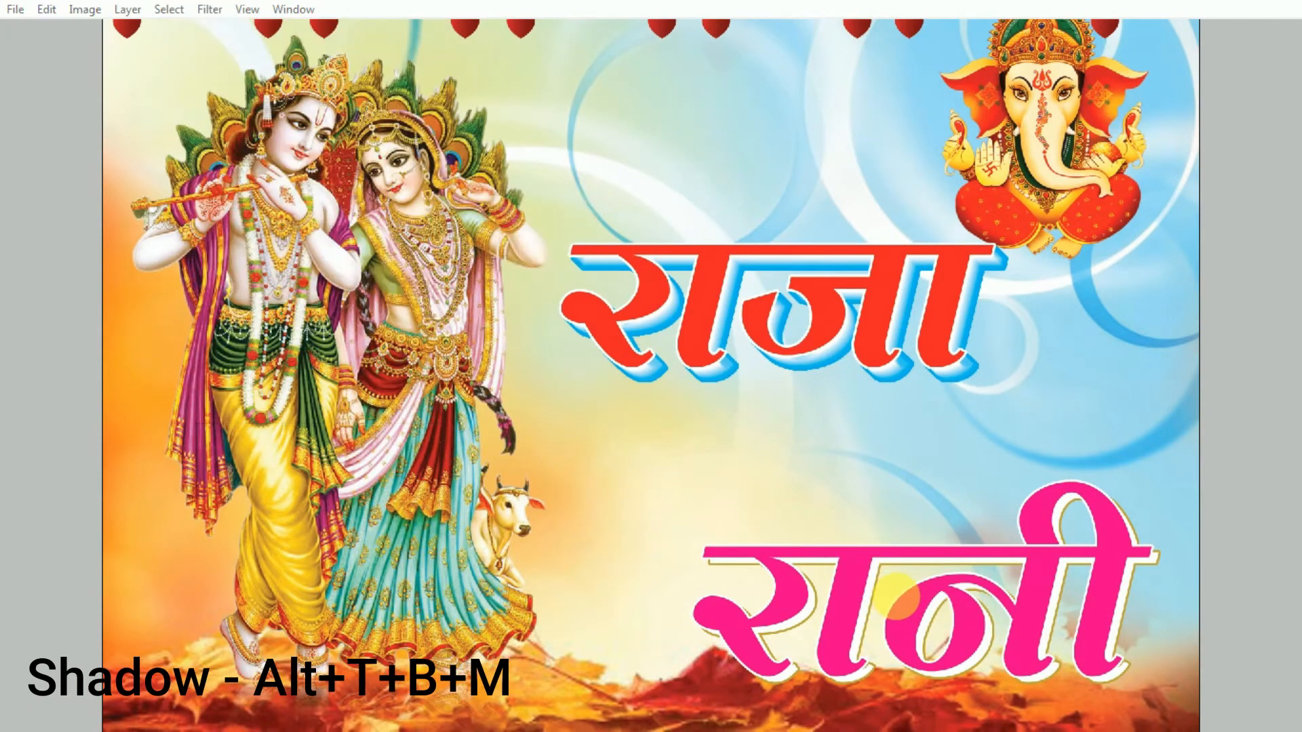
key("Return")
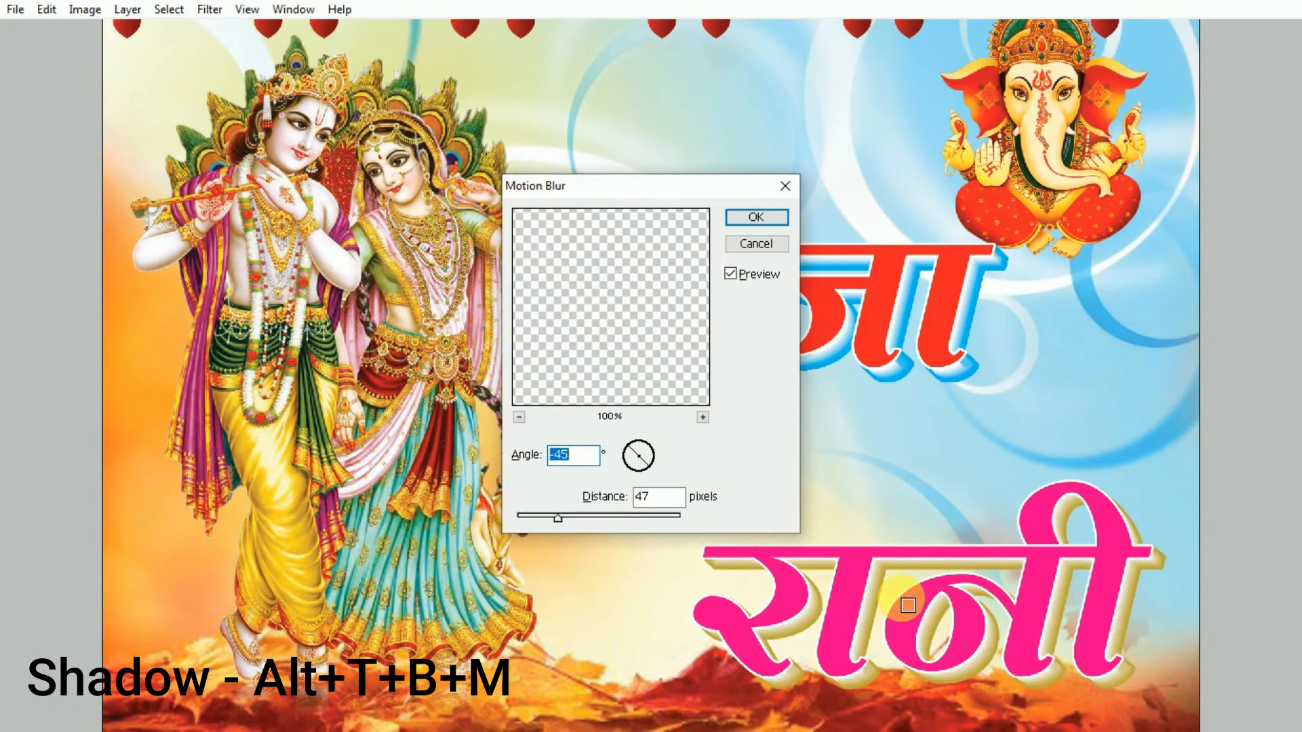
key("Return")
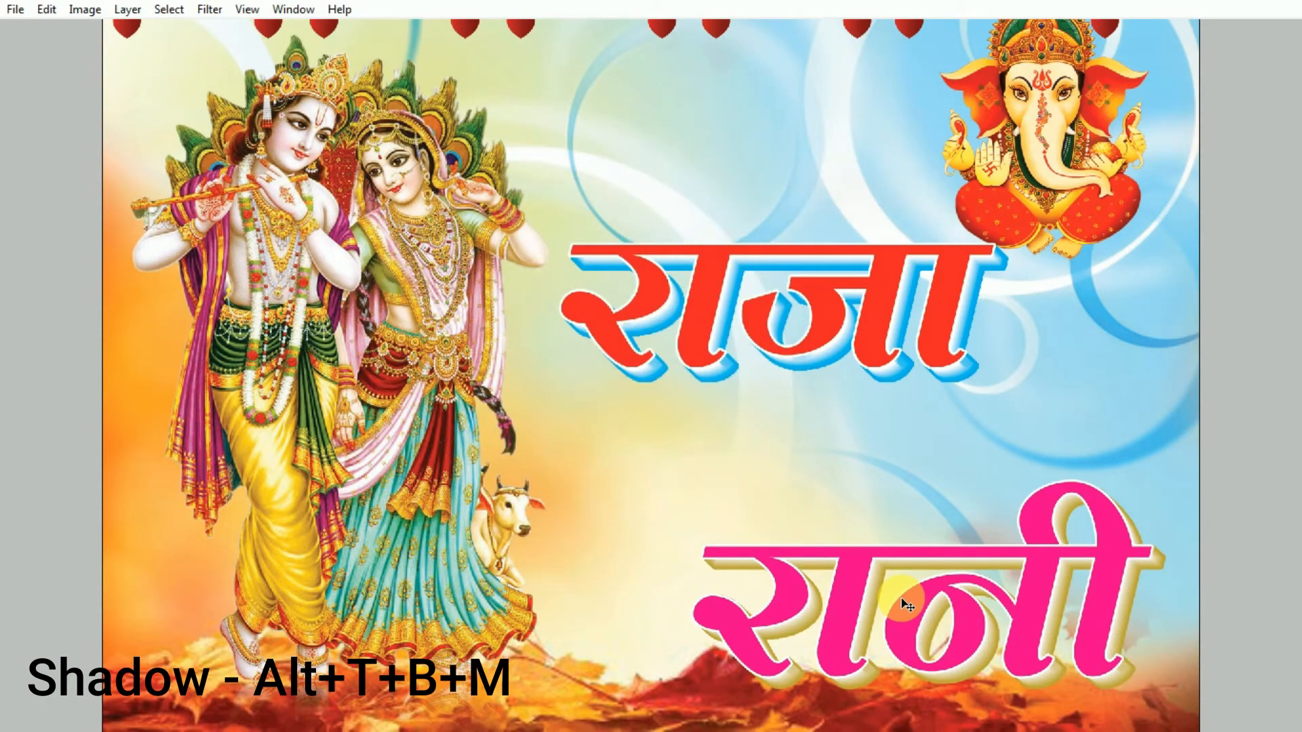
Bring the ornate red heart from pc7rE9koi.png into the wedding design and scale it down between राजा and रानी
key("ctrl+plus")
left_click_drag(813, 331, 746, 354)
key("ctrl+minus")
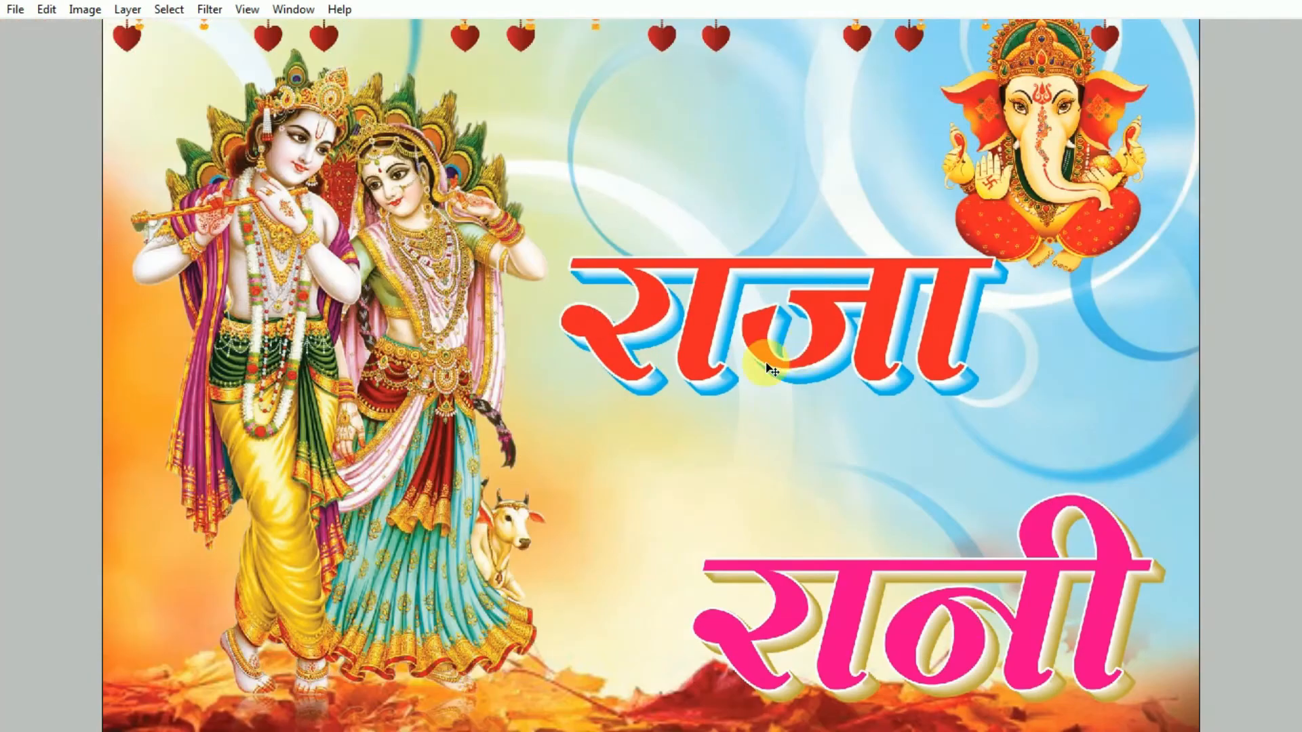
key("f")
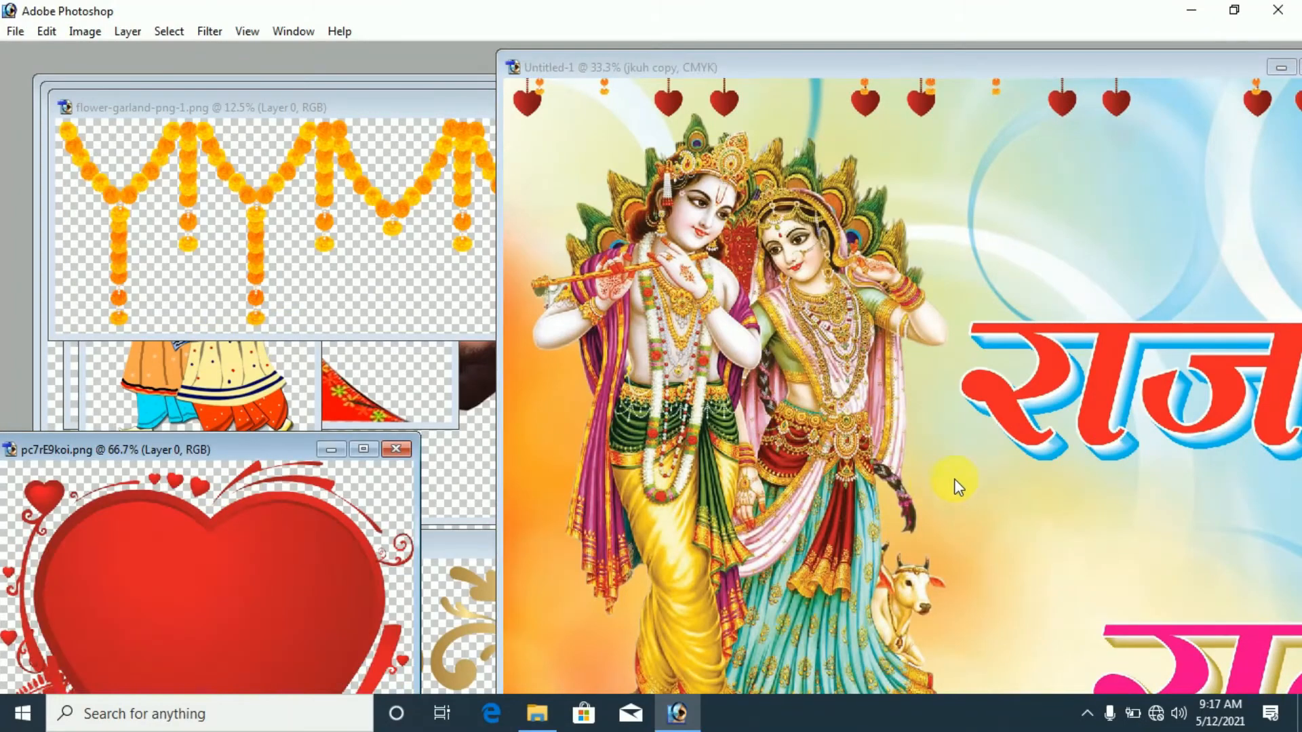
left_click_drag(206, 609, 958, 517)
key("f")
left_click_drag(585, 452, 862, 462)
key("ctrl+t")
left_click_drag(902, 388, 866, 420)
key("Return")
Nudge the red heart slightly up and to the right within the gap between राजा and रानी
key("Up")
key("Up")
key("Up")
key("Up")
key("Up")
key("Up")
key("Up")
key("Up")
key("Up")
key("Up")
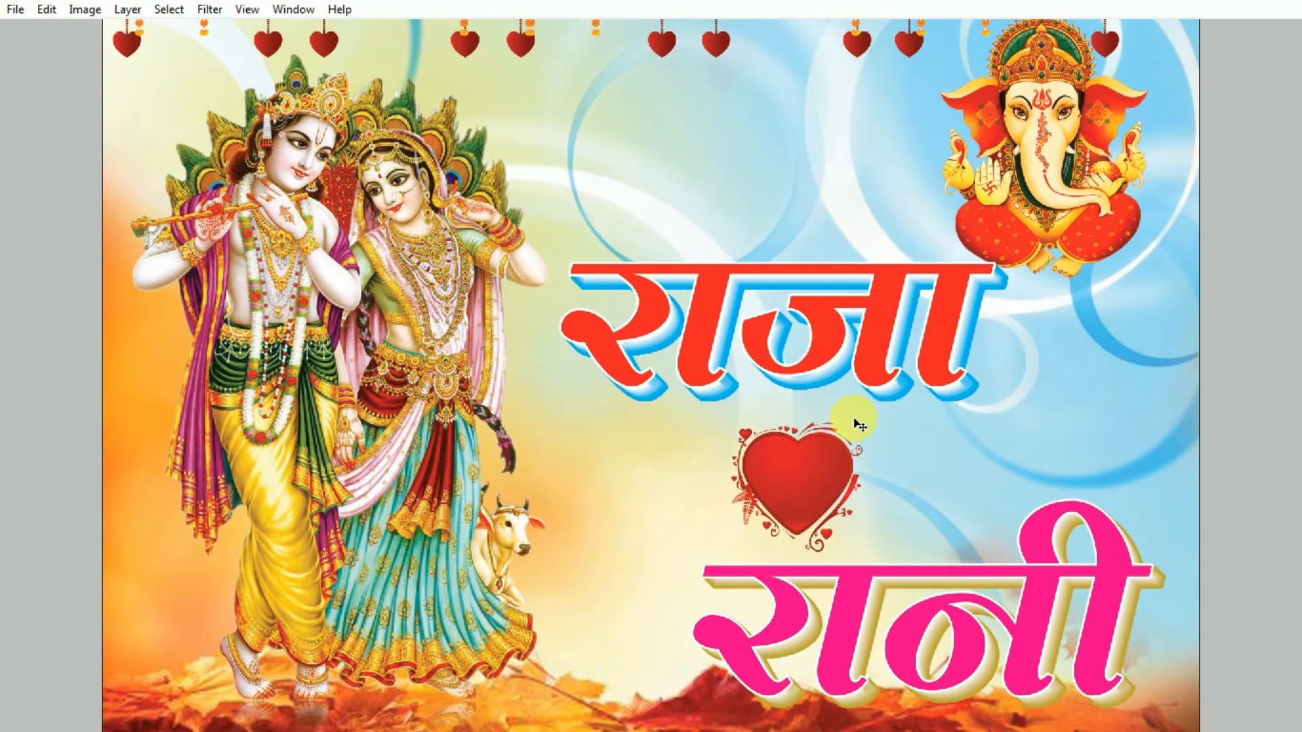
key("Right")
key("Right")
key("Right")
key("Right")
key("Right")
key("Right")
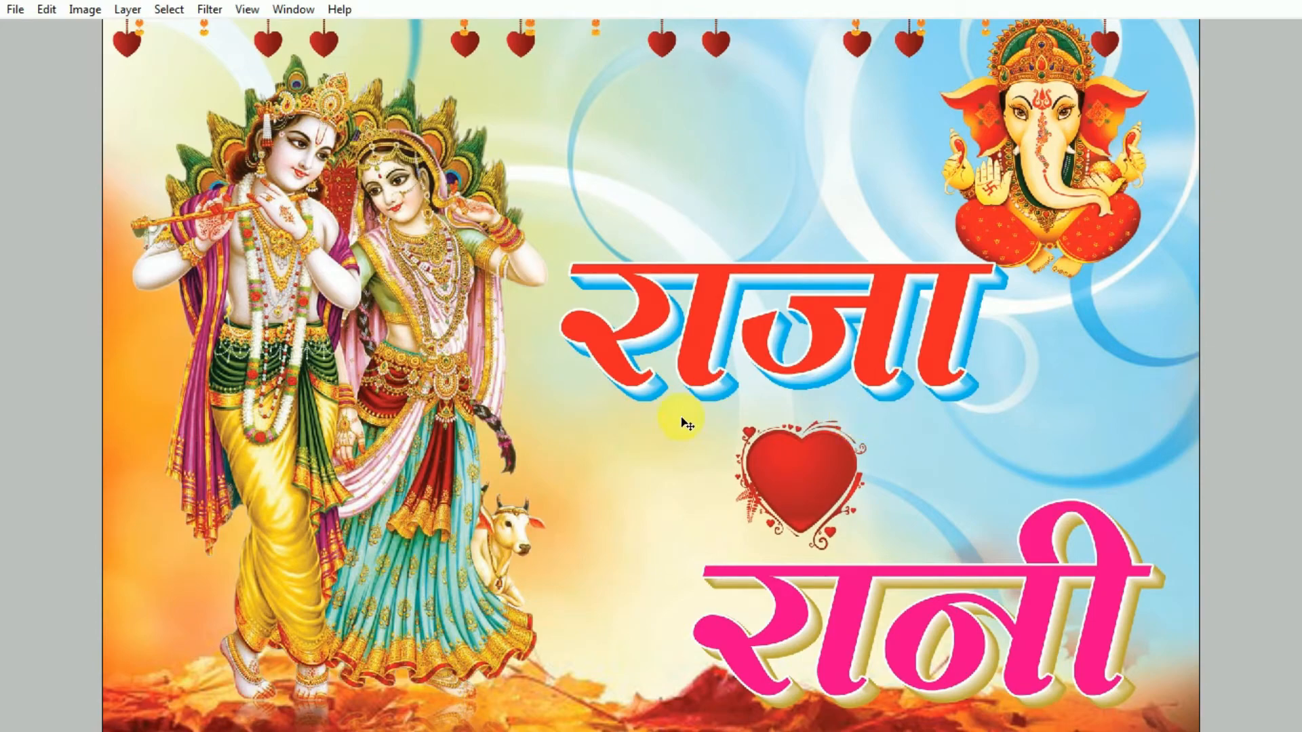
key("Right")
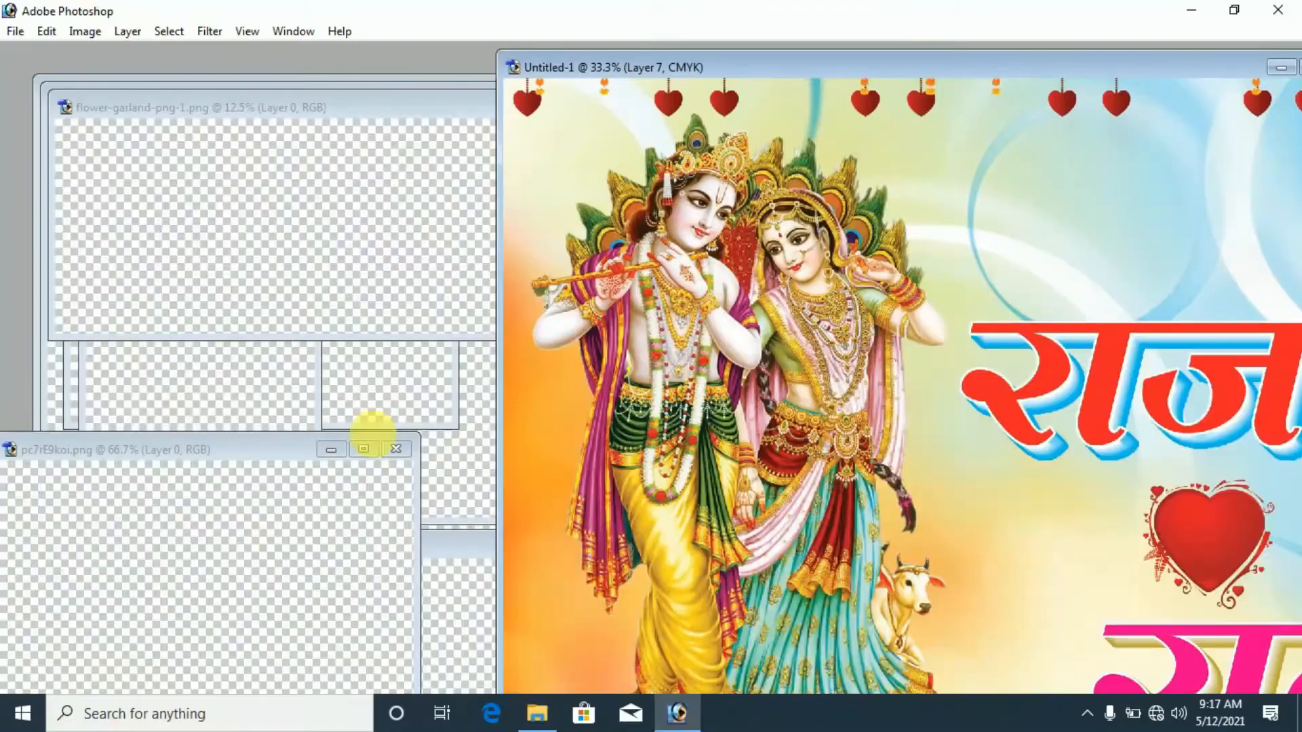
Add the joined bridal hands image to the design, scale it down and place it across the lower half of the heart
left_click(413, 375)
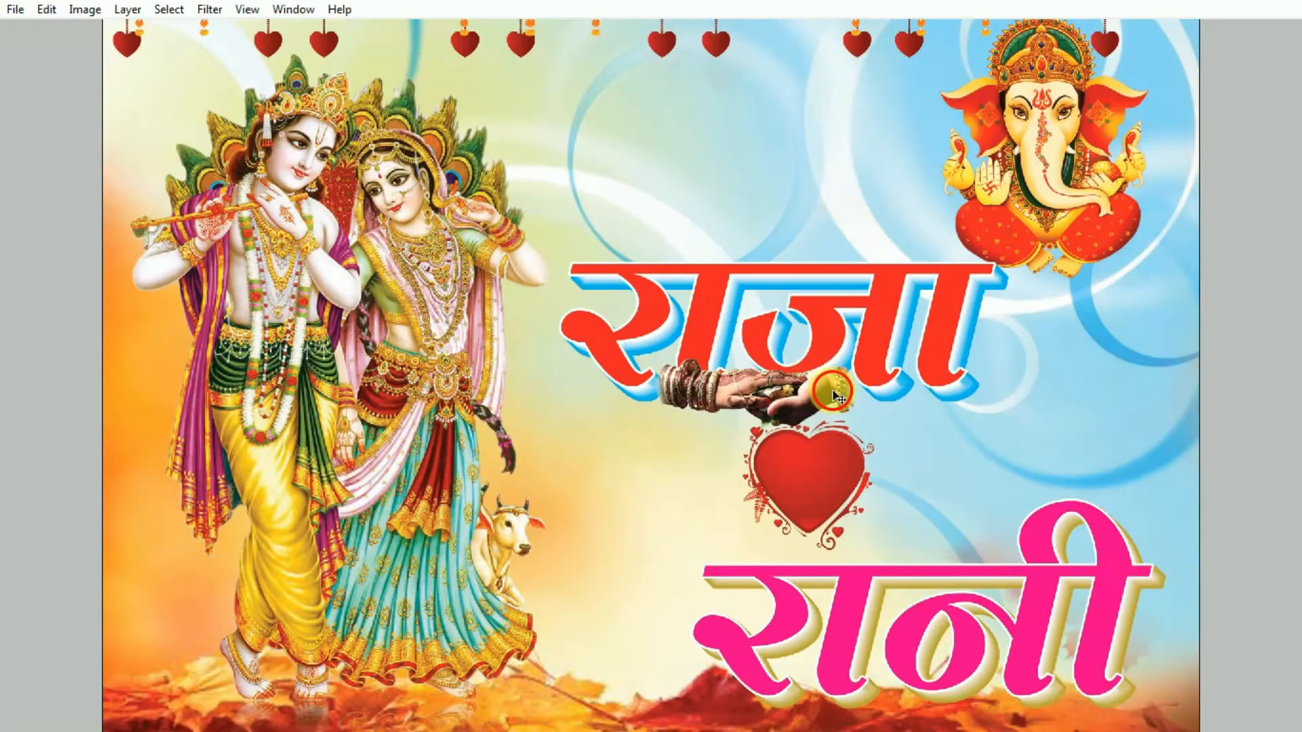
left_click_drag(838, 397, 869, 459)
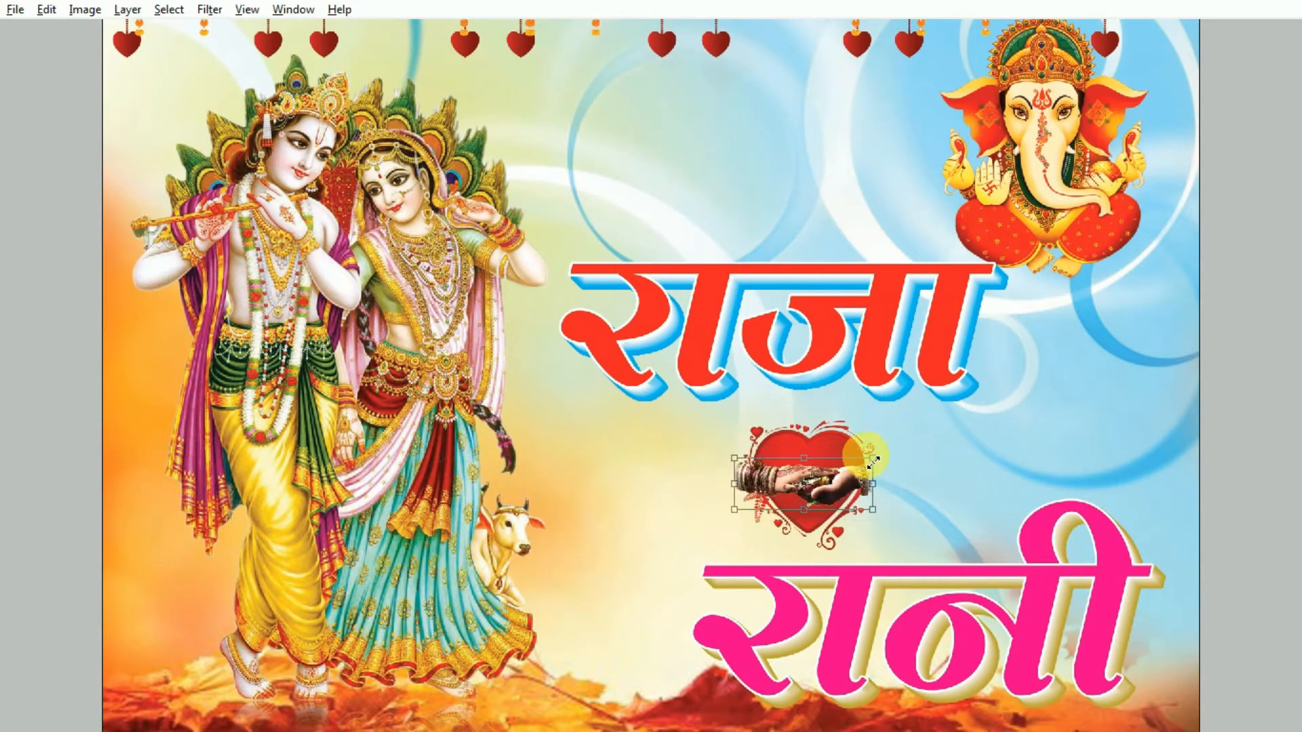
key("Return")
scroll(870, 463, "up", 4)
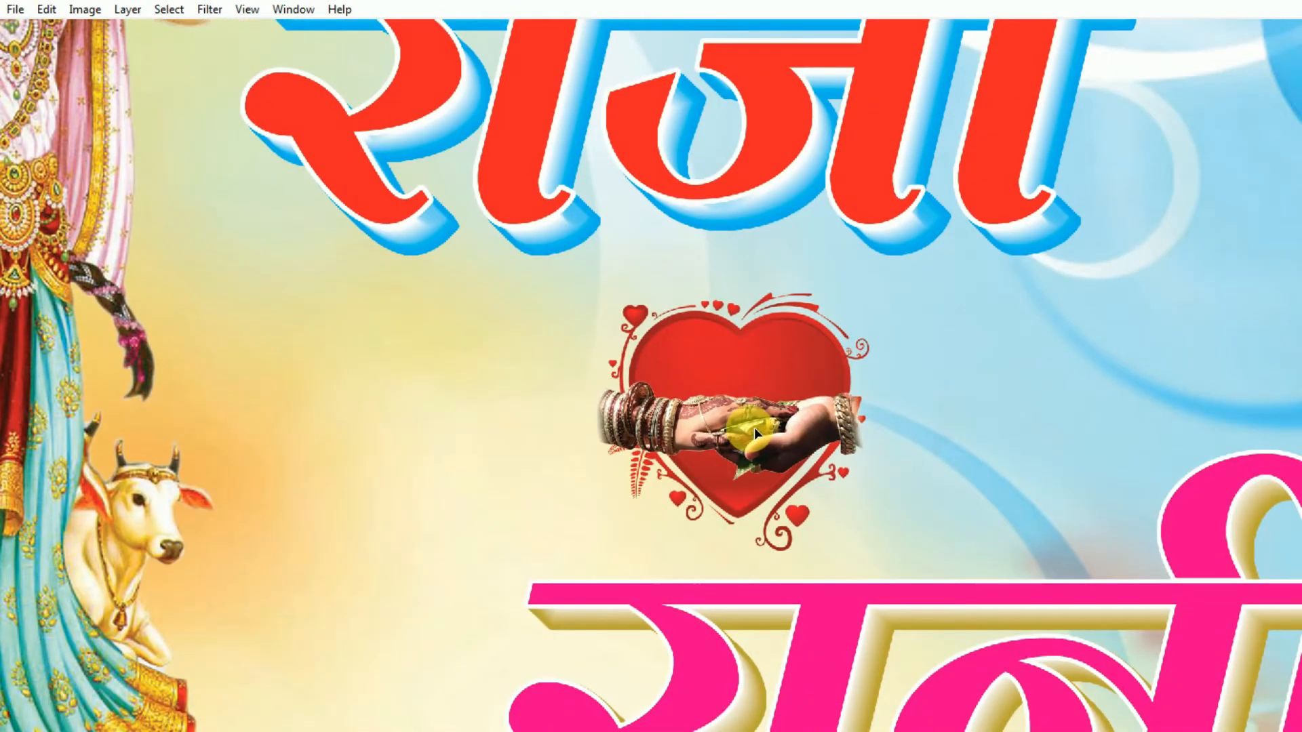
left_click_drag(754, 427, 750, 460)
Load the heart on Layer 7 as a selection, make the hands' Layer 8 active and invert the selection
key("Tab")
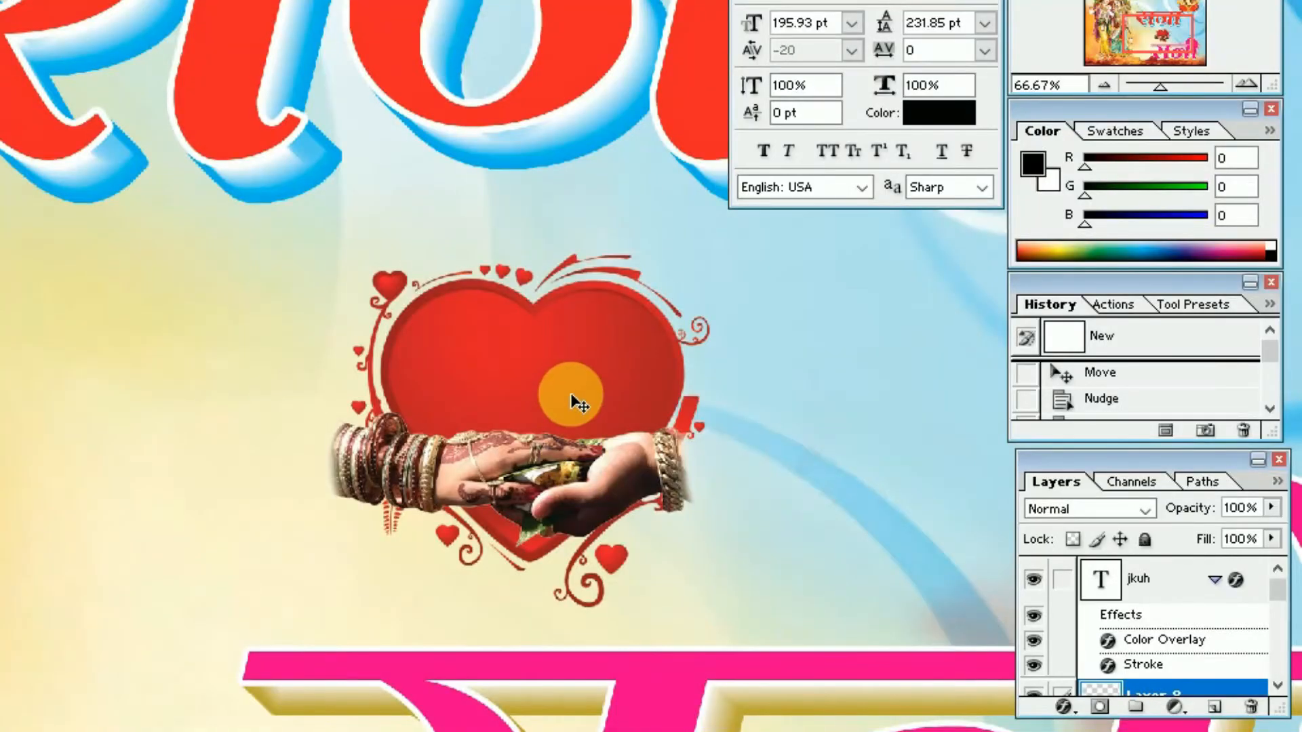
left_click(608, 385, "ctrl")
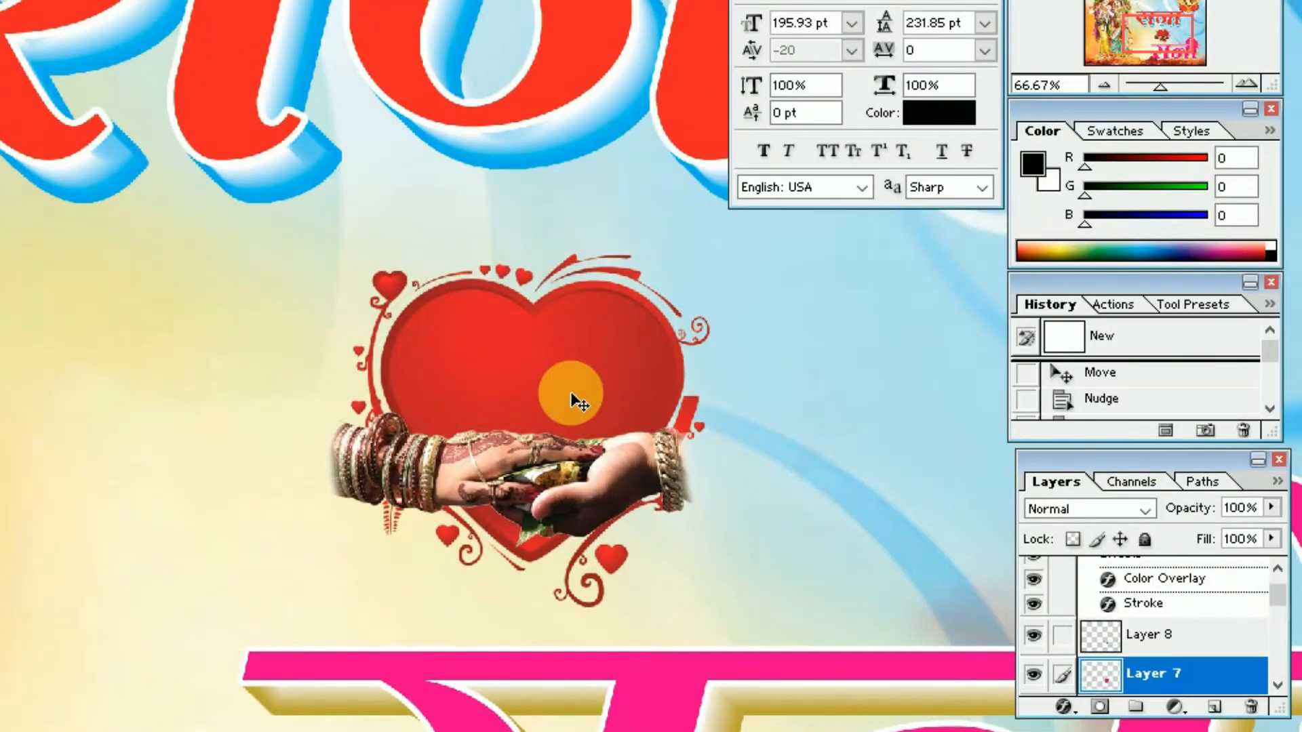
left_click(1100, 673, "ctrl")
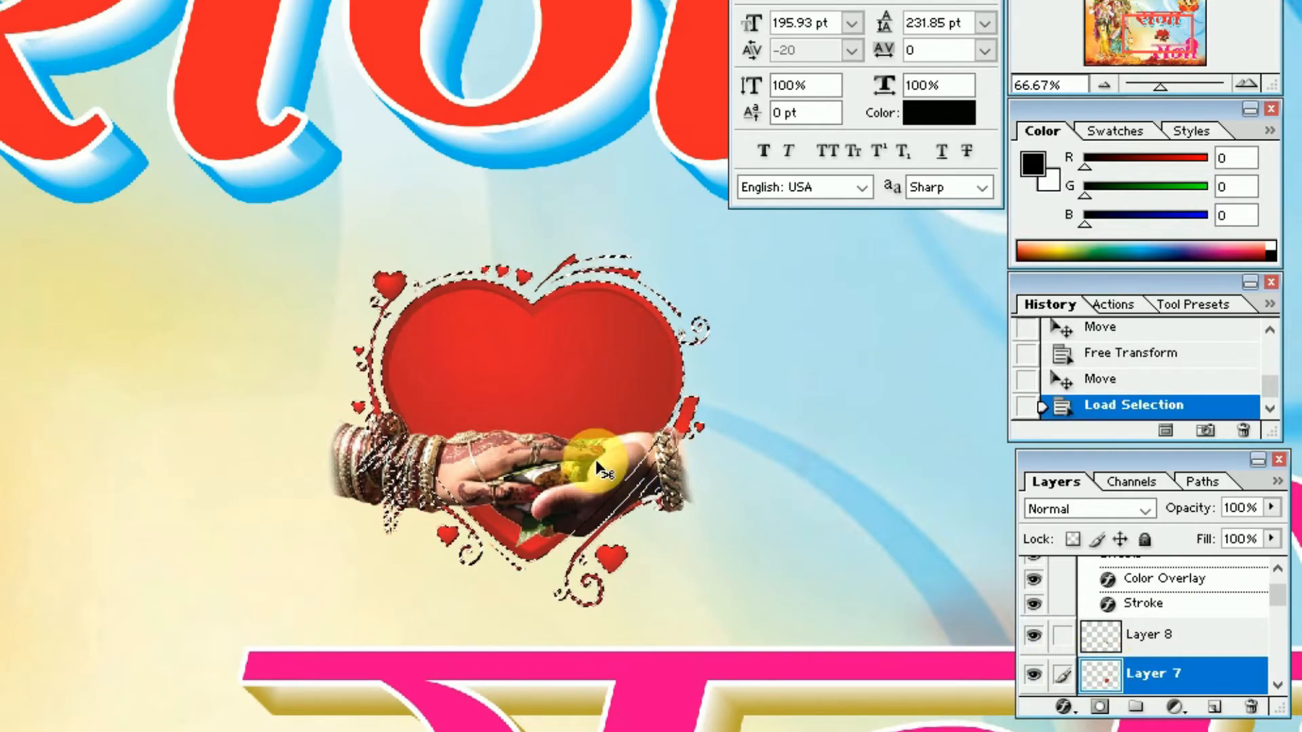
key("alt+bracketright")
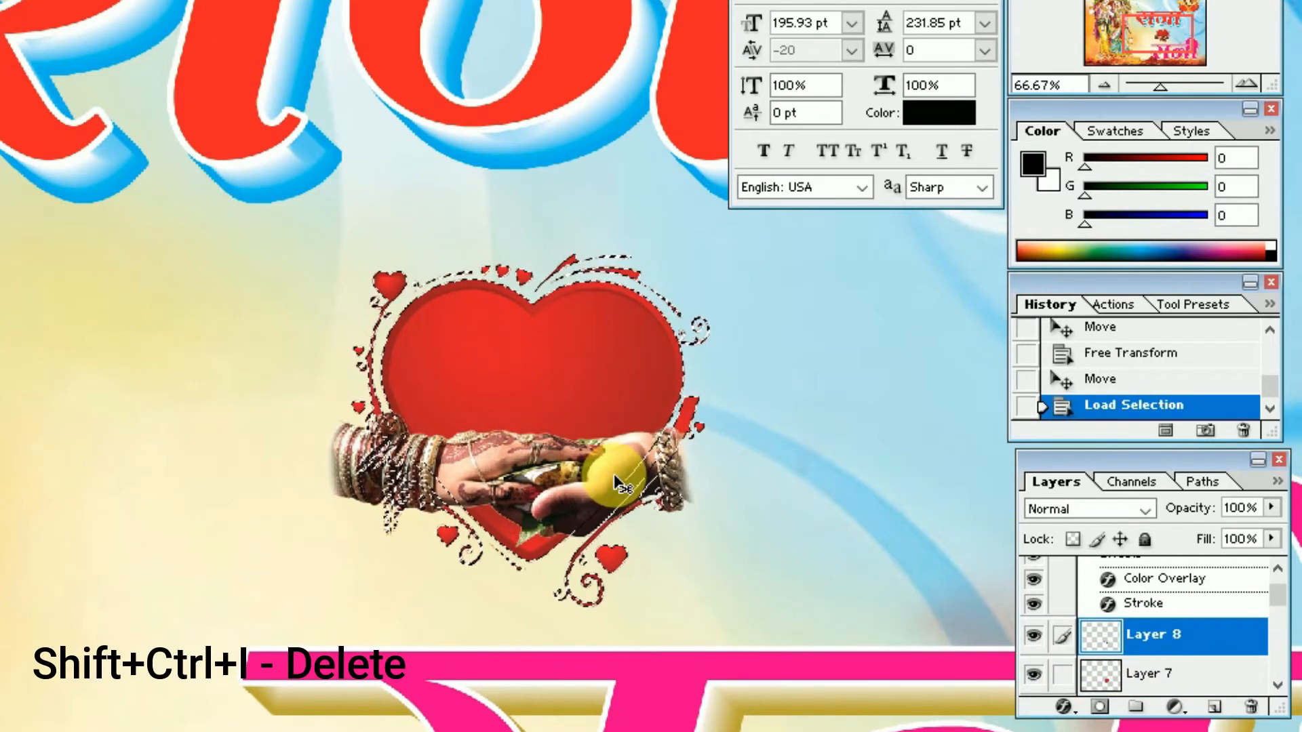
key("shift+ctrl+i")
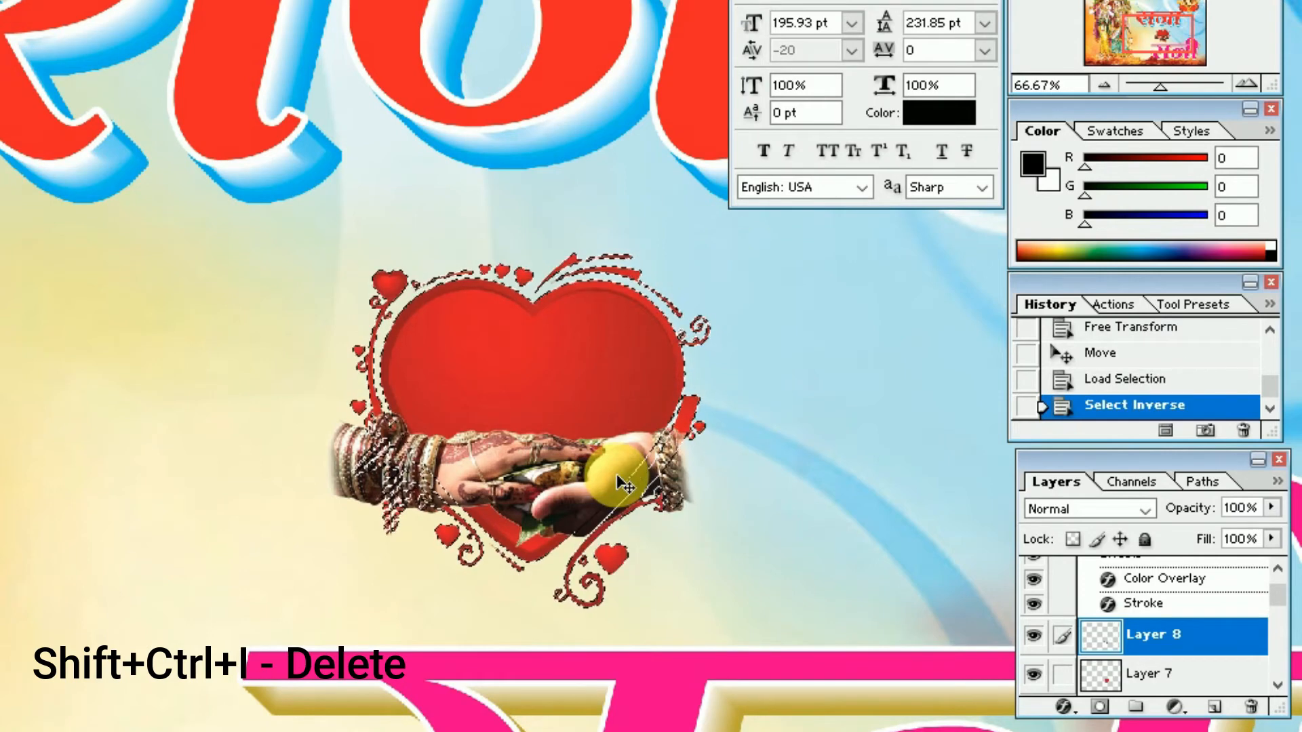
Try clearing the hands outside and inside the heart's outline in turn, undoing each deletion
key("Delete")
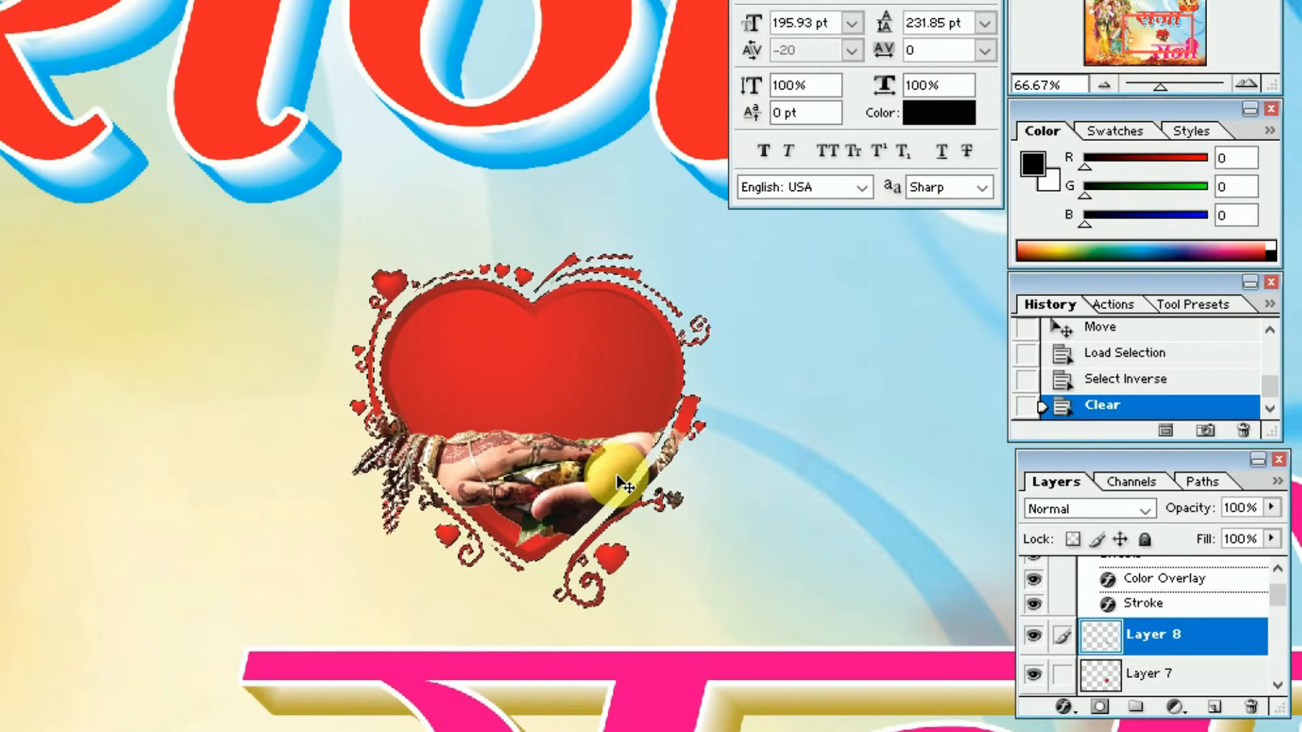
key("ctrl+z")
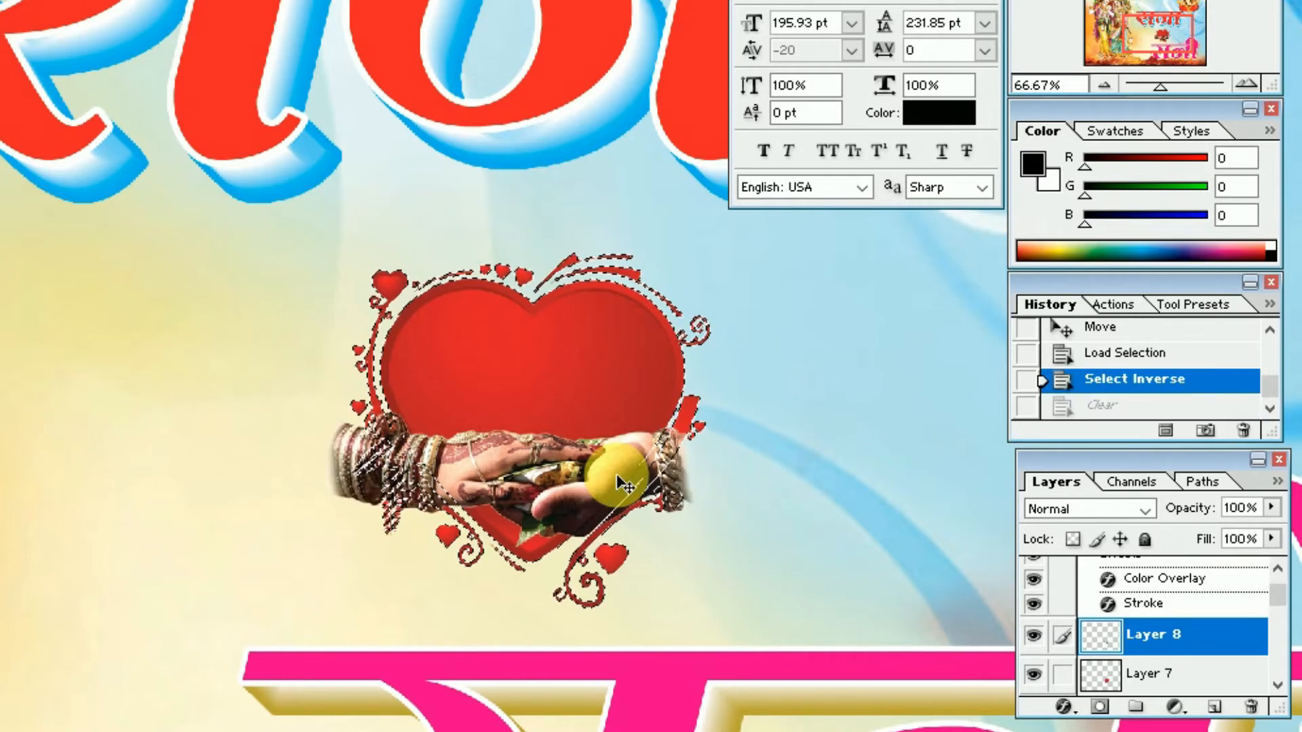
key("ctrl+shift+i")
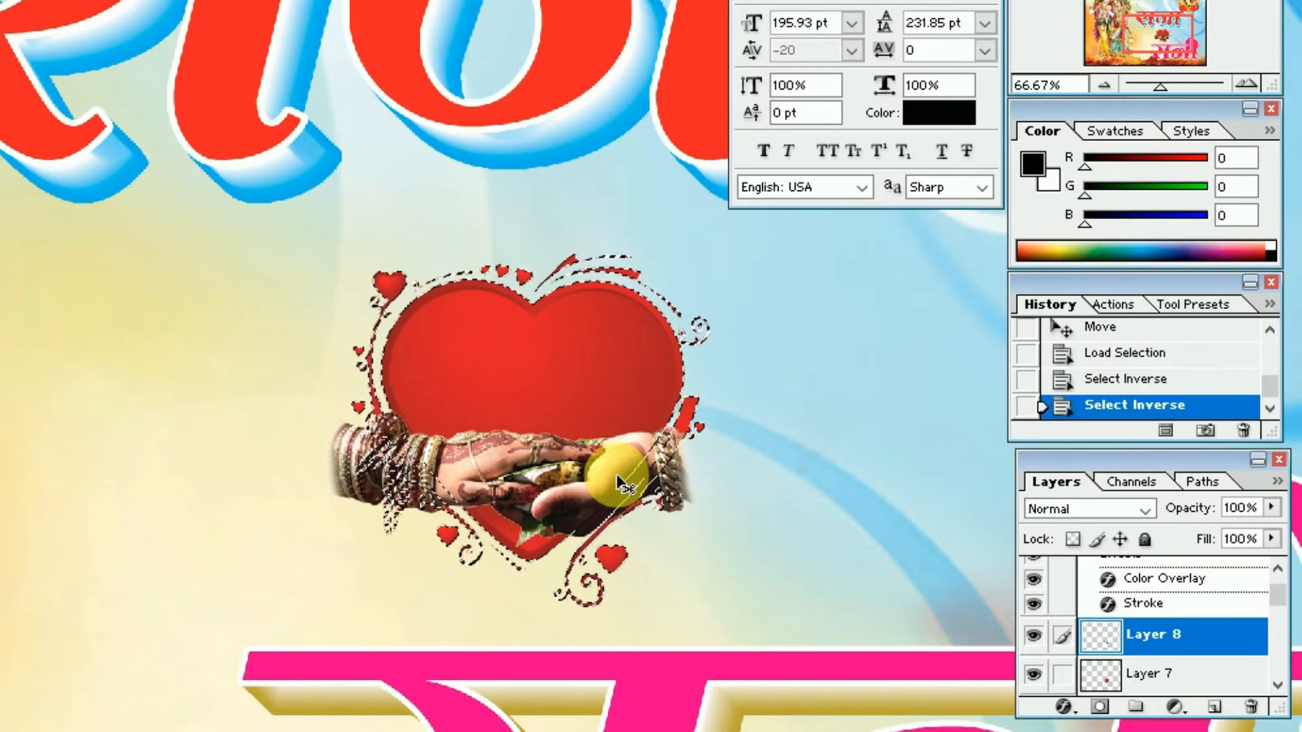
key("Delete")
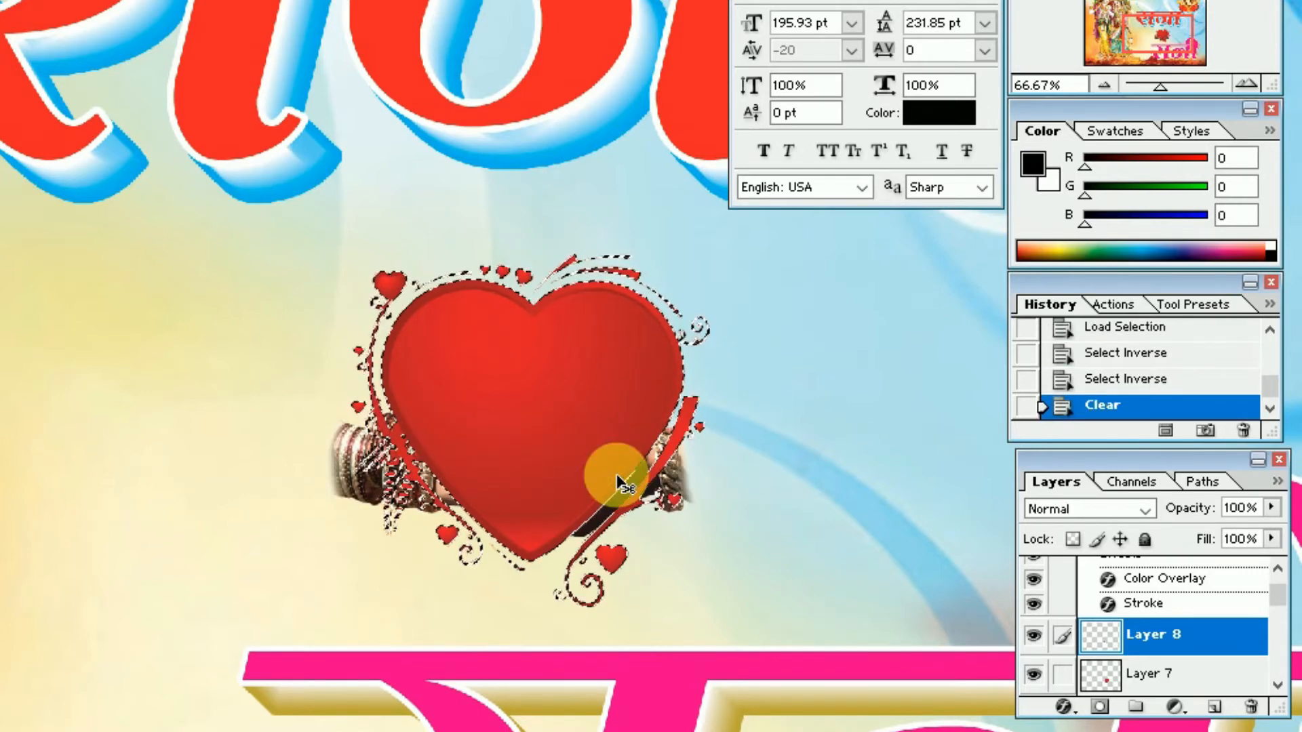
key("ctrl+z")
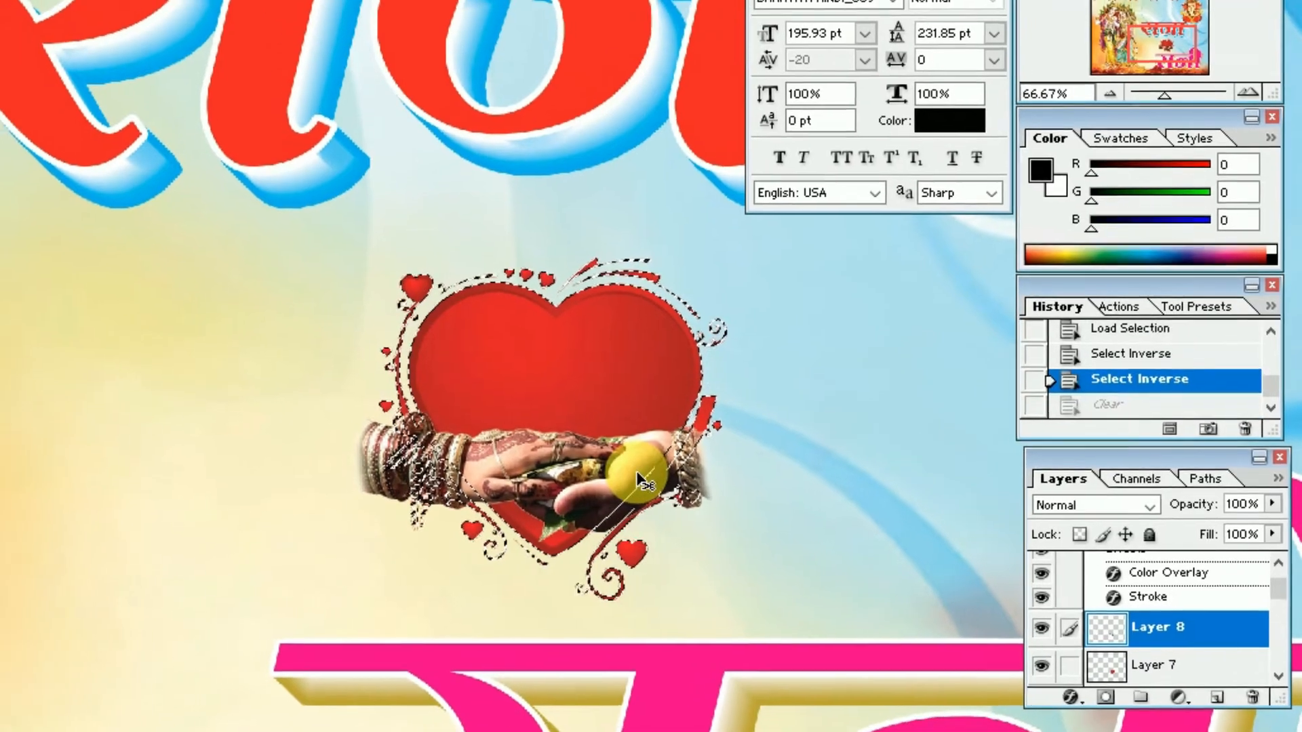
Delete the parts of the hands outside the heart's shape on Layer 8, deselect and hide the panels
key("Delete")
key("ctrl+d")
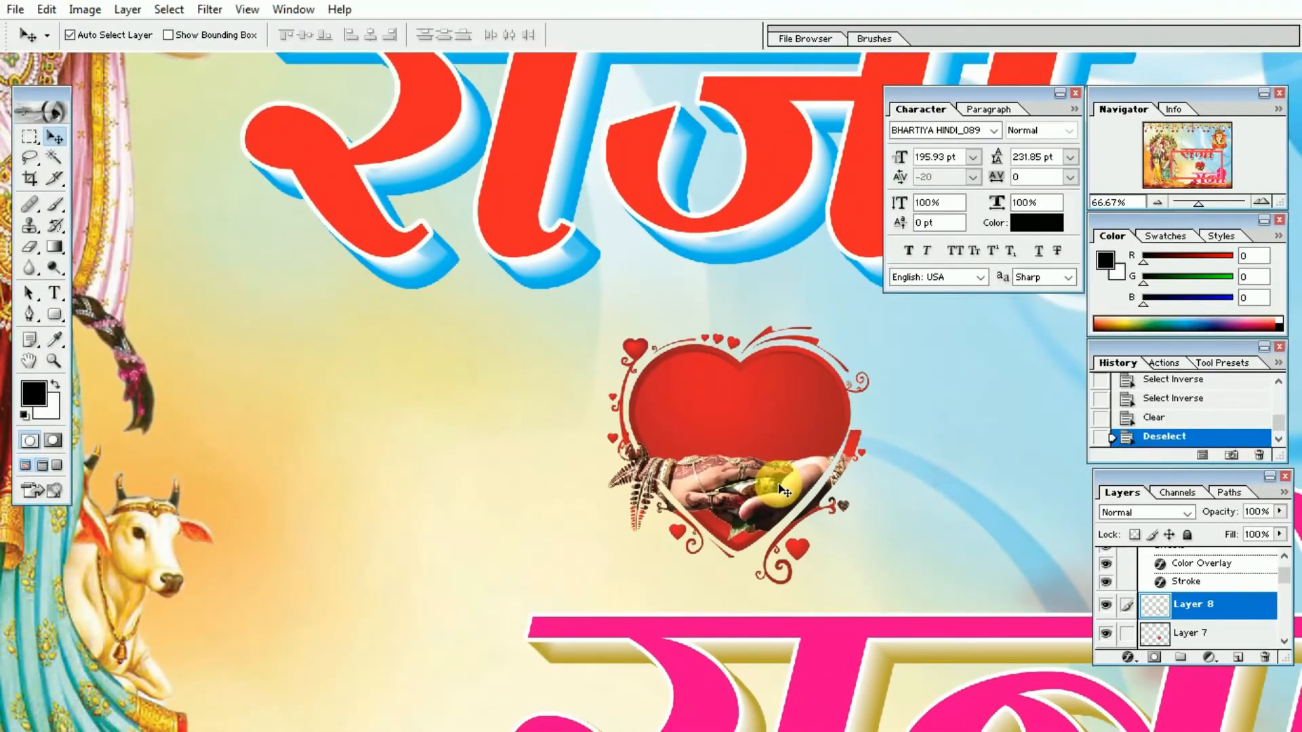
key("Tab")
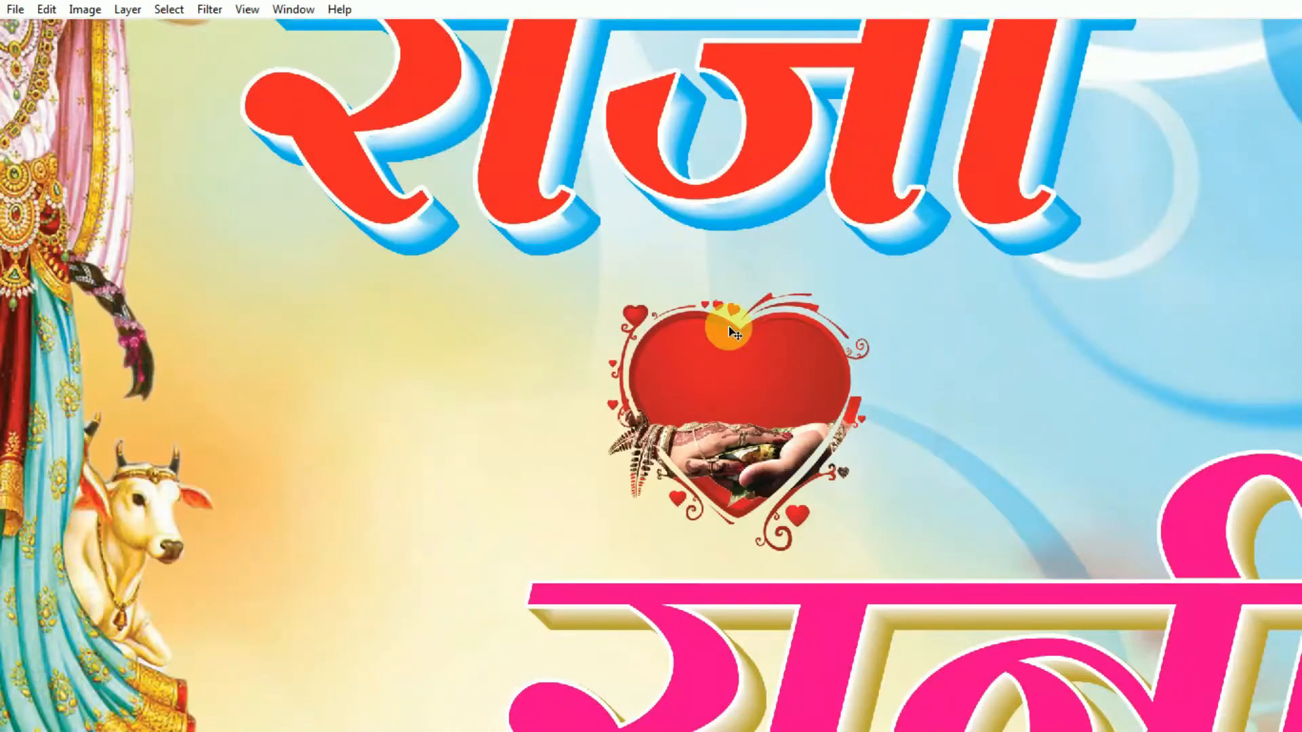
Add a new black Hindi text reading संग beside the heart
left_click(224, 442)
type("संग")
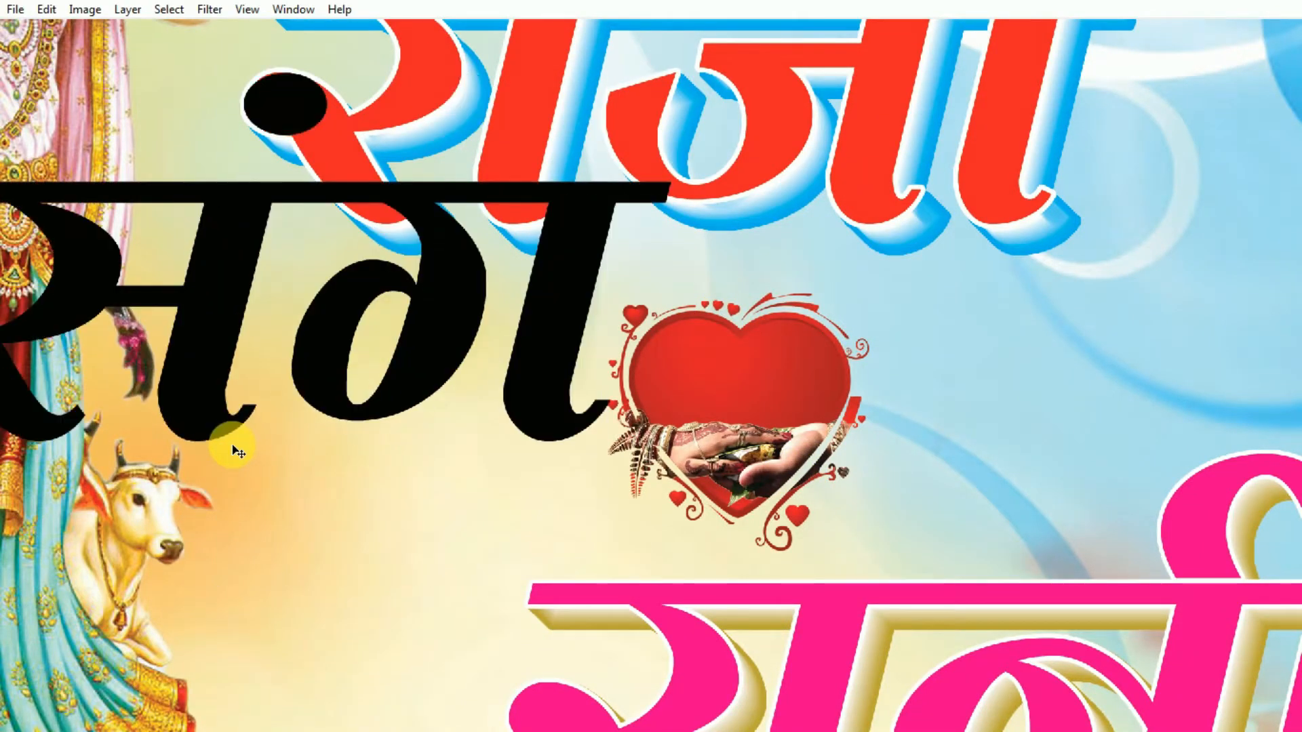
Change the whole संग text to an upright, straight-stemmed Hindi font
key("ctrl+a")
key("ctrl+t")
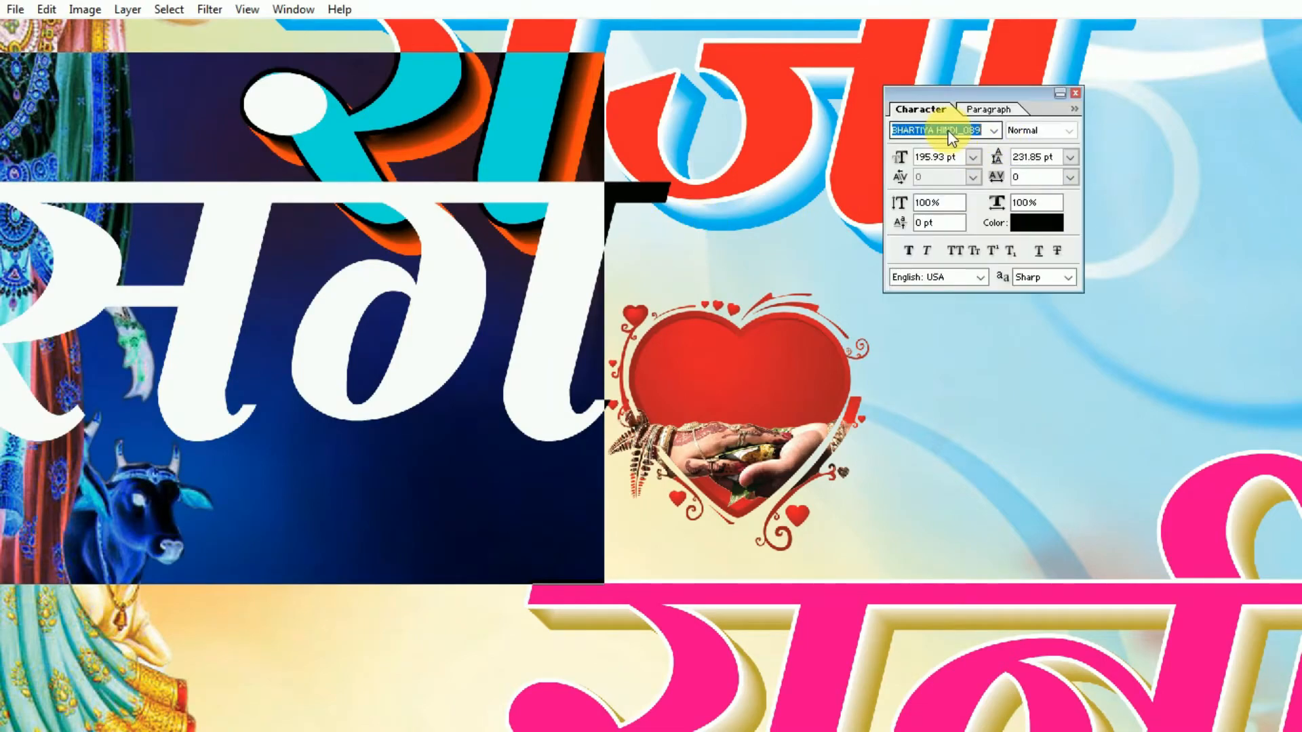
key("Down")
key("Down")
key("Down")
key("Down")
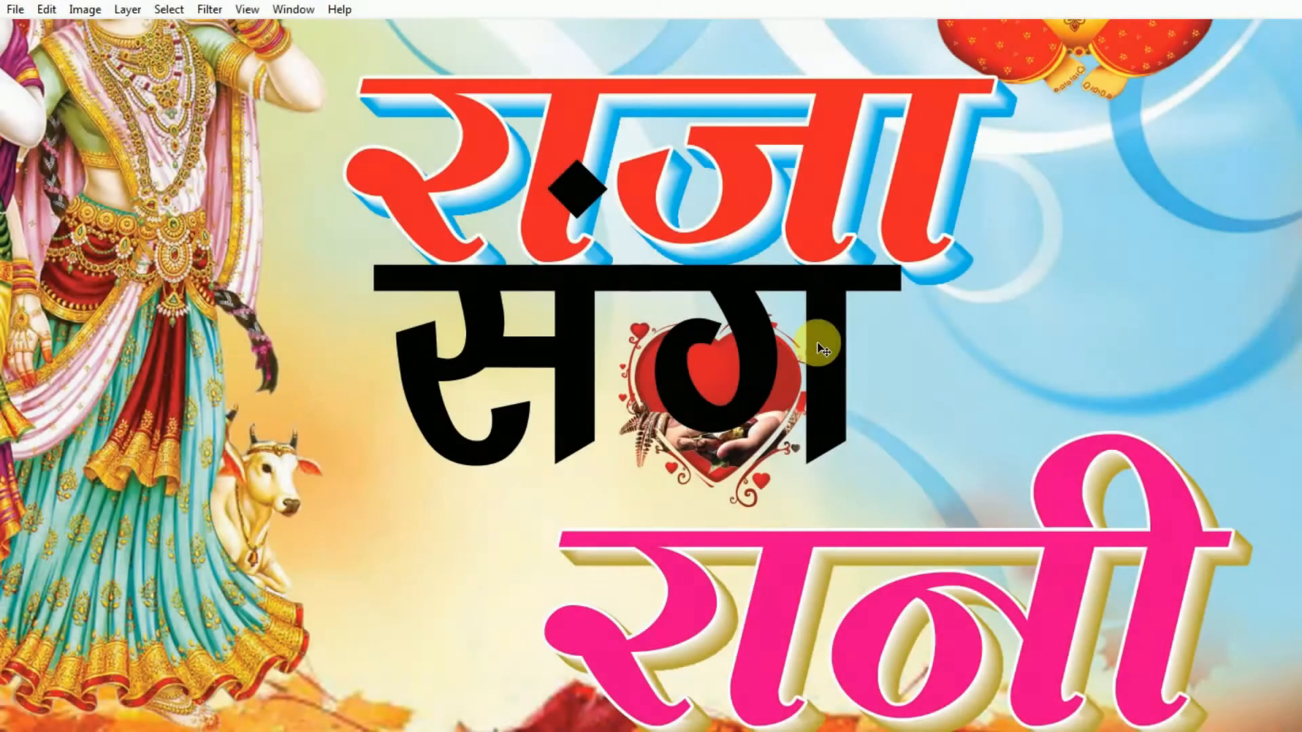
Scale the संग text down, place it inside the red heart above the joined hands and tilt it slightly
key("ctrl+t")
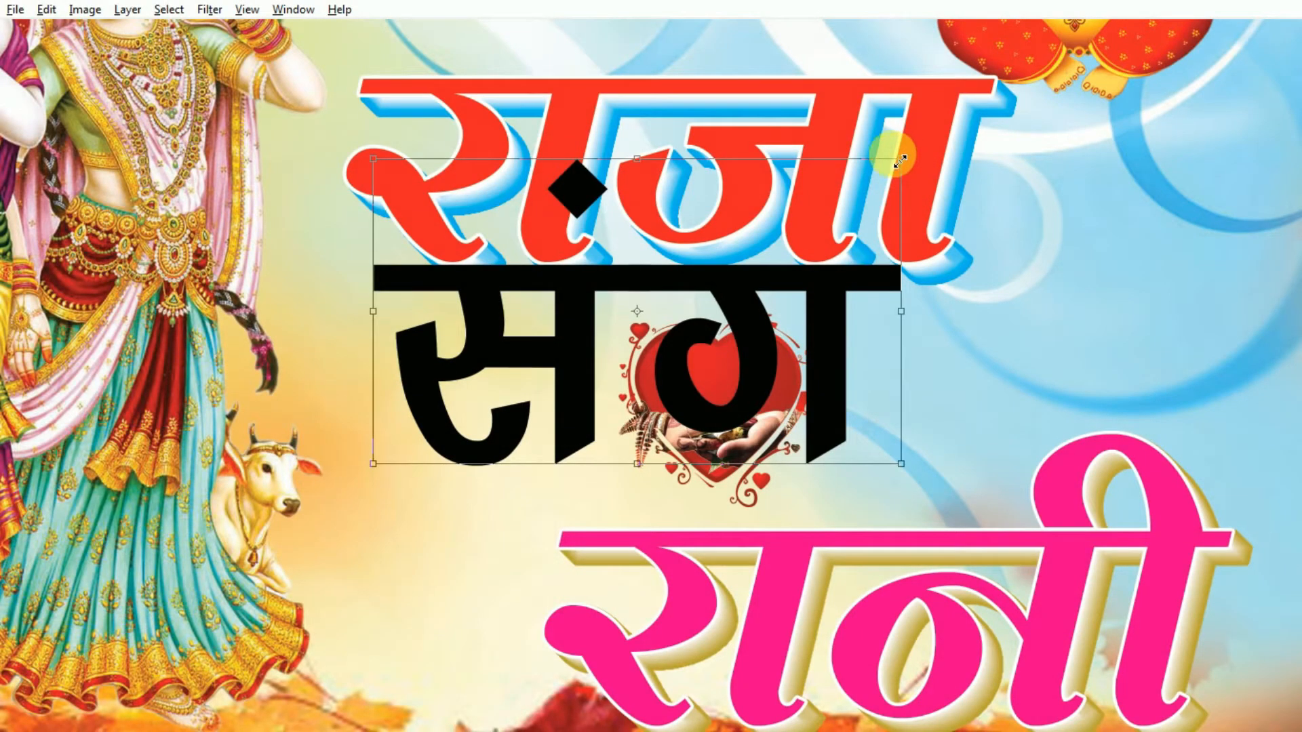
left_click_drag(900, 160, 734, 207)
key("Return")
key("ctrl+plus")
left_click_drag(660, 353, 766, 418)
key("ctrl+t")
left_click_drag(893, 259, 805, 310)
key("Return")
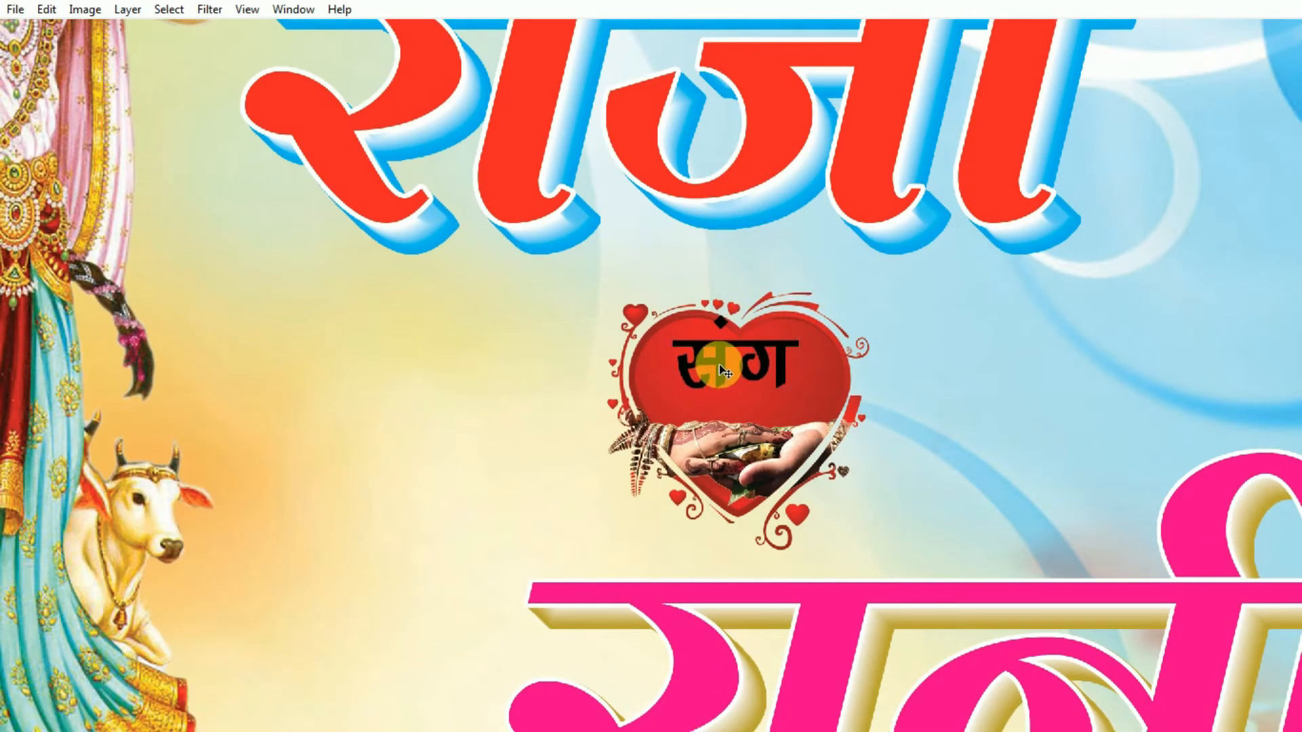
left_click_drag(725, 364, 733, 392)
key("ctrl+t")
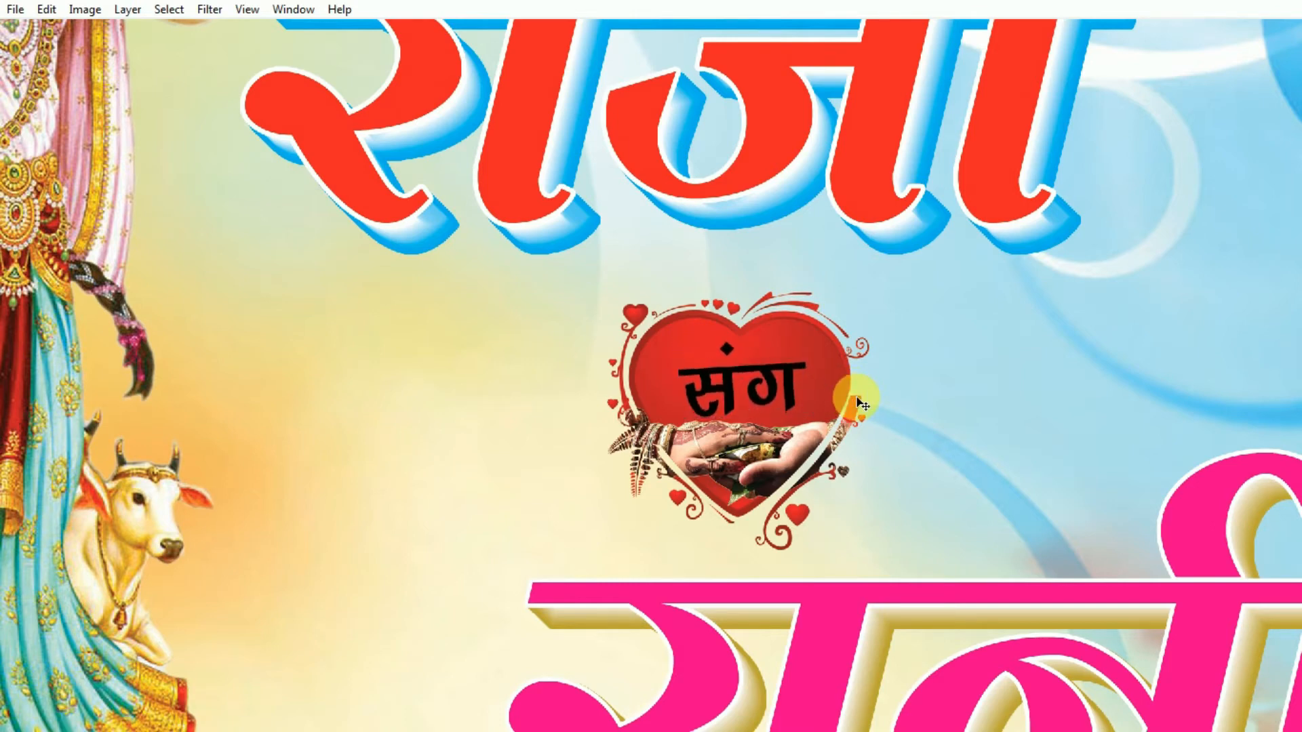
Give the संग text a yellow Color Overlay of C 0, M 0, Y 100, K 0
key("alt+l")
key("y")
key("Return")
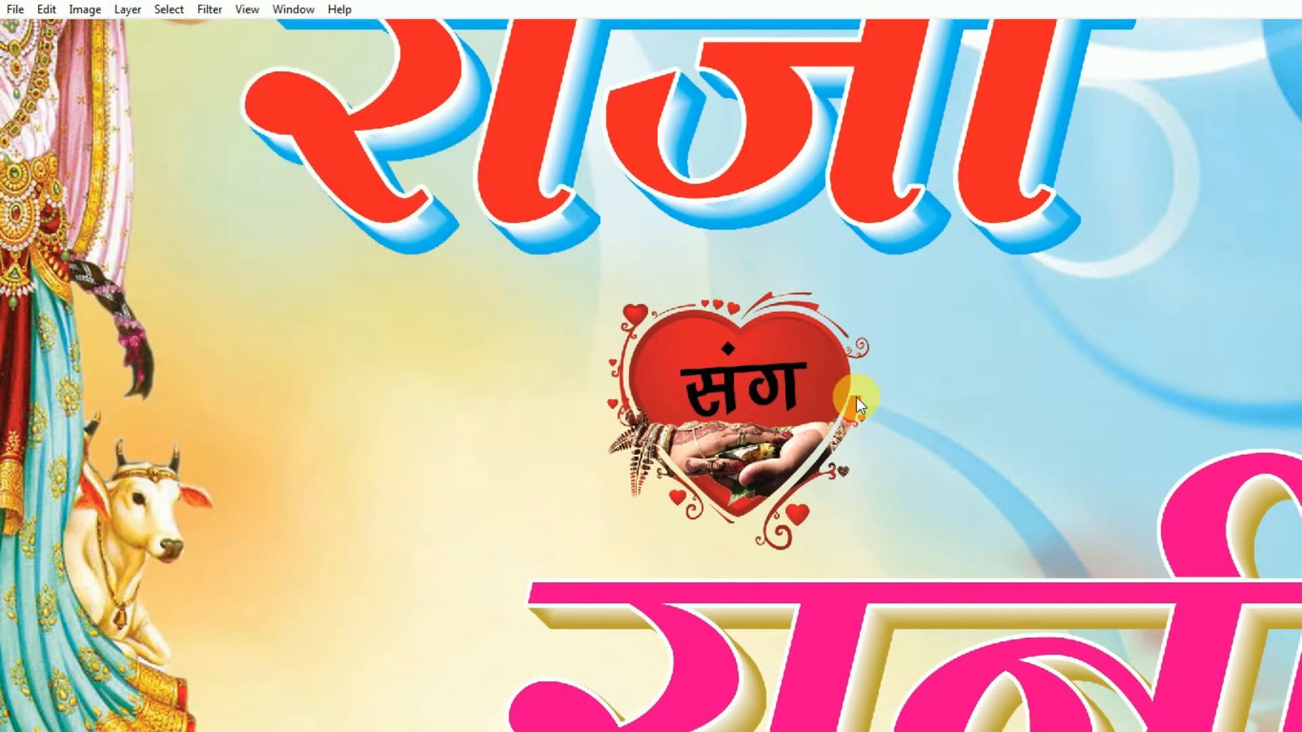
left_click(821, 364)
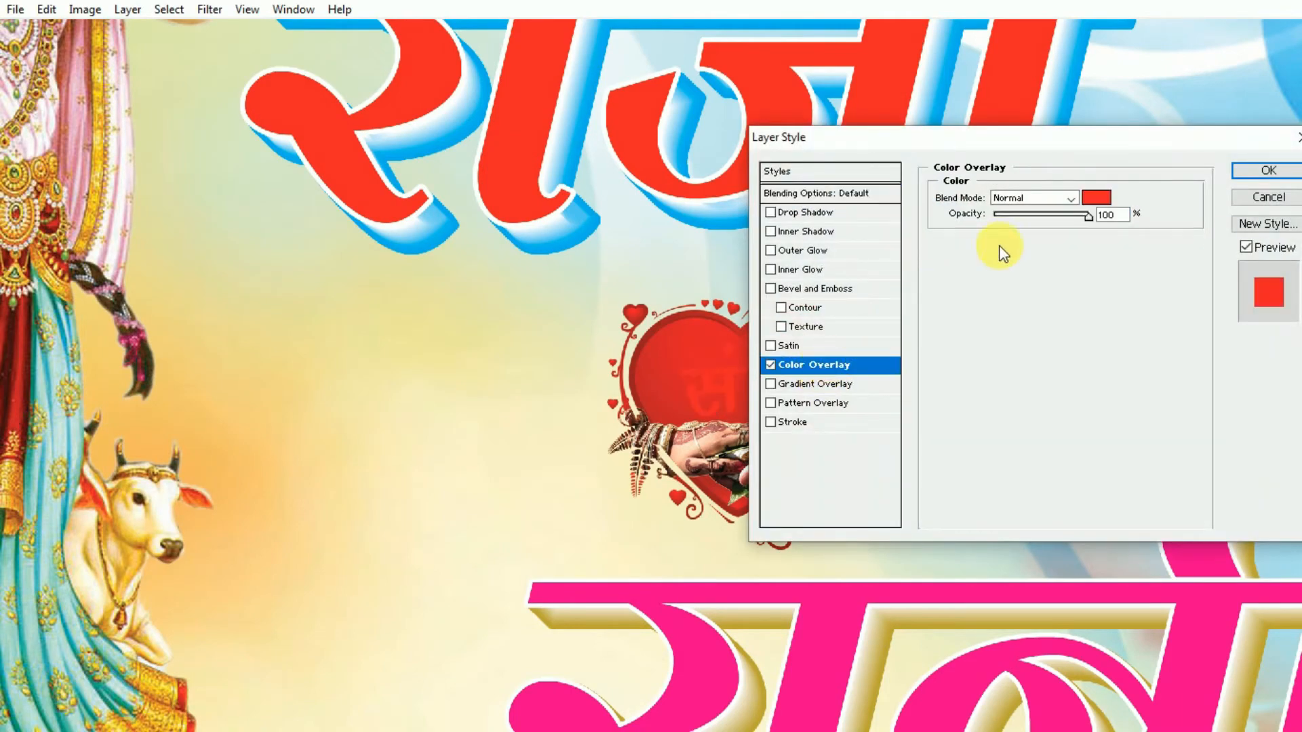
left_click(1096, 196)
type("0")
key("Tab")
left_click(1120, 202)
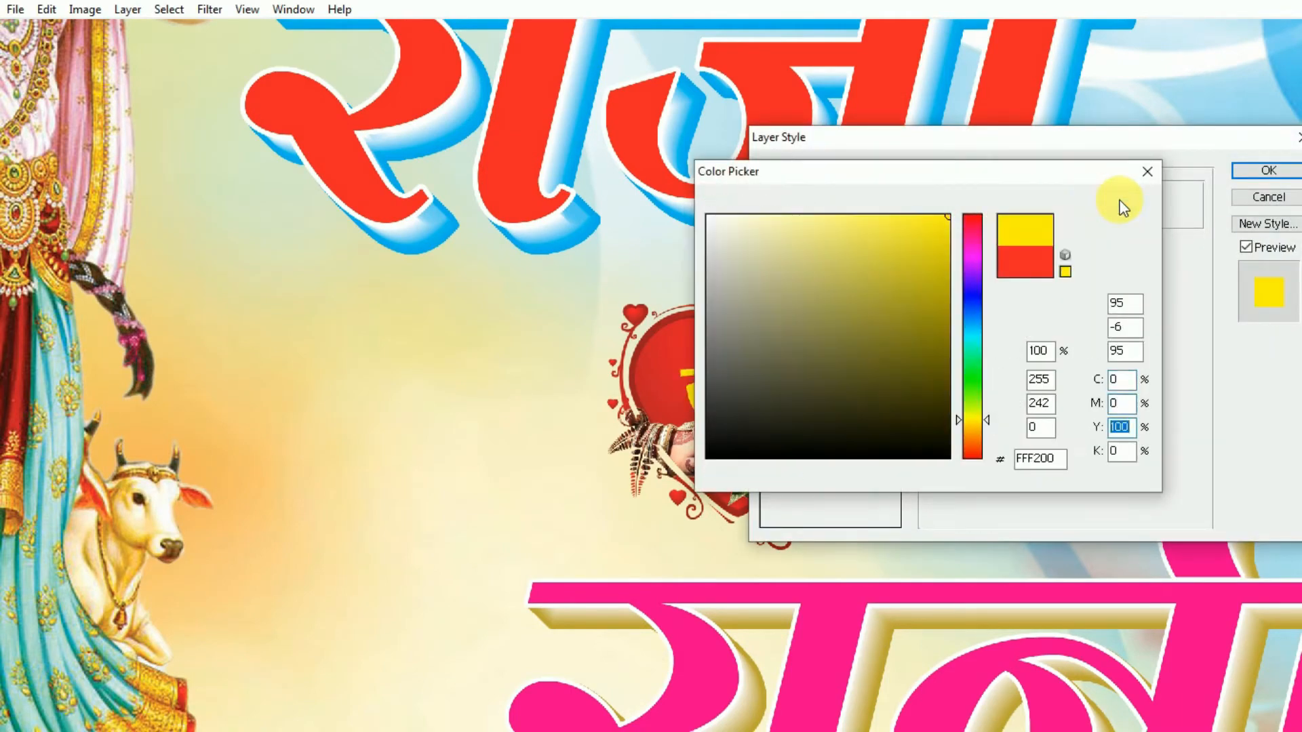
Add a Drop Shadow with a distance of 9 px to the संग text and apply the layer style
left_click(818, 214)
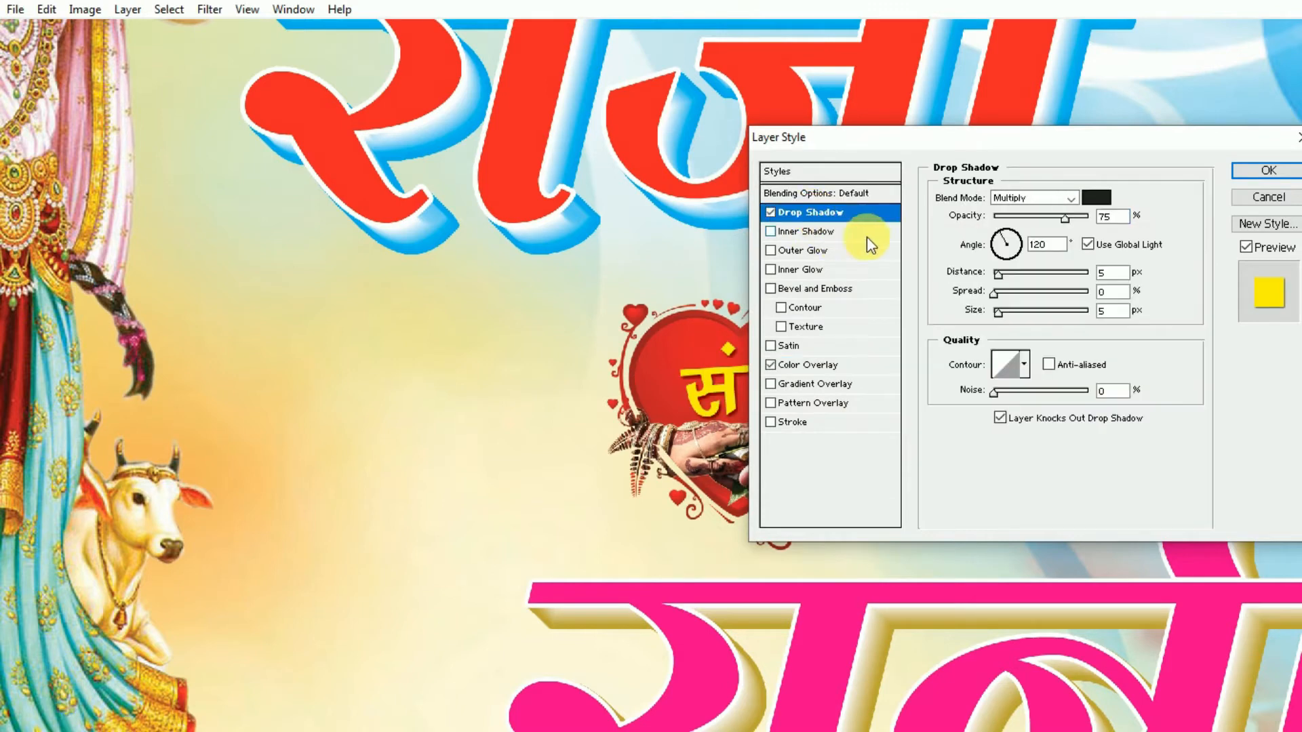
left_click(1010, 274)
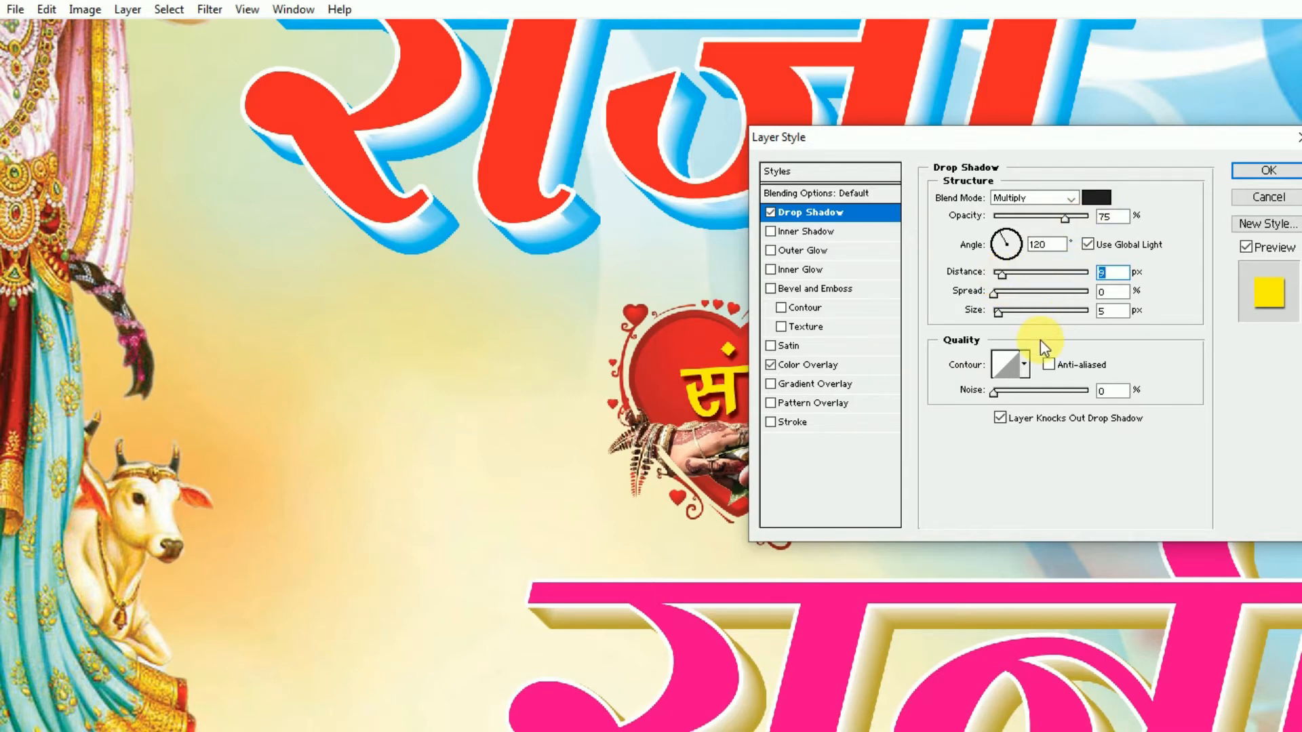
key("Return")
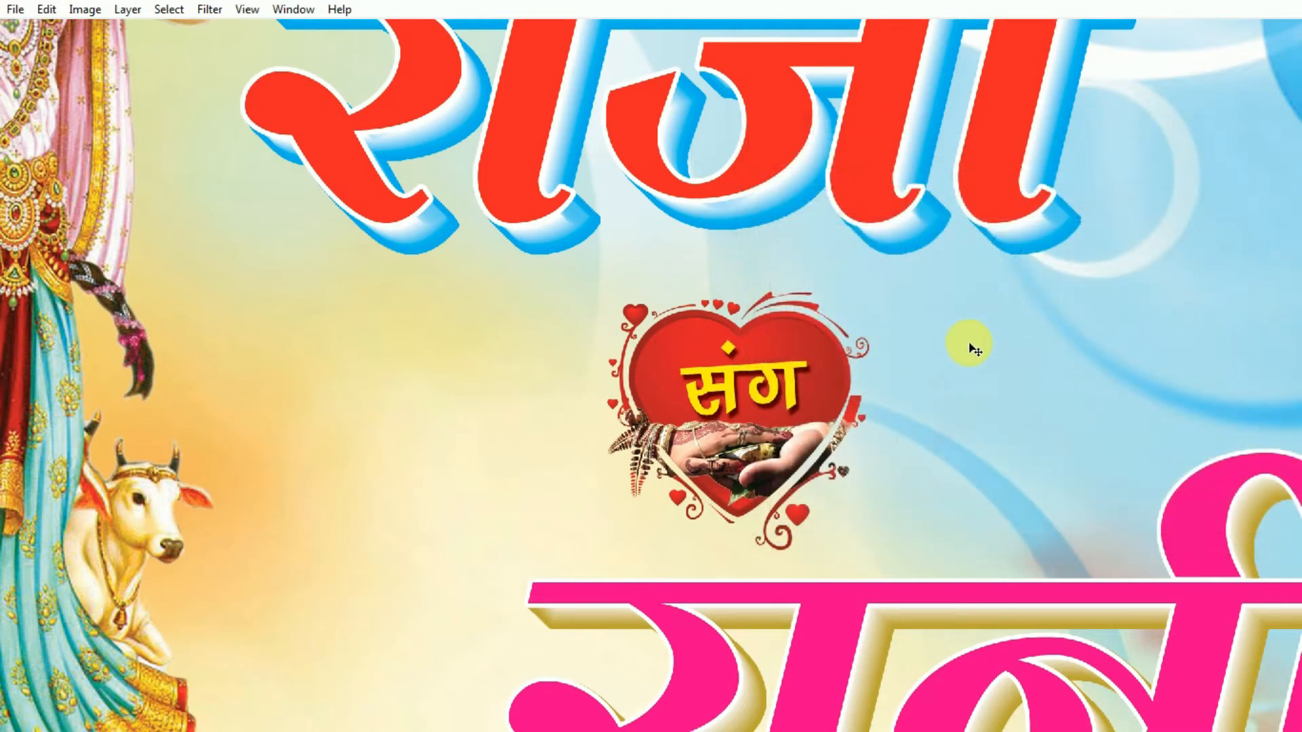
Add a black Hindi date text reading दिनांकः- 19.05.2021 (बुधवार) in the upper area of the design
key("ctrl+0")
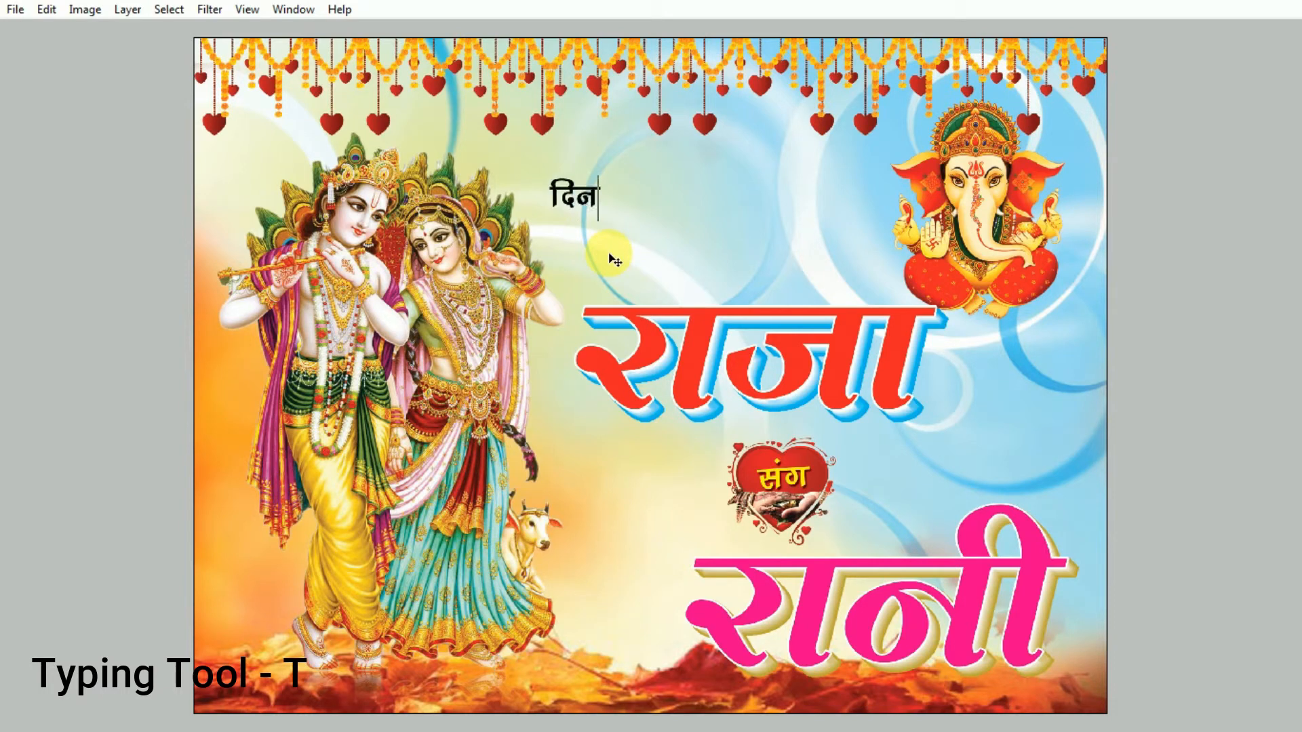
type("ंकः- ")
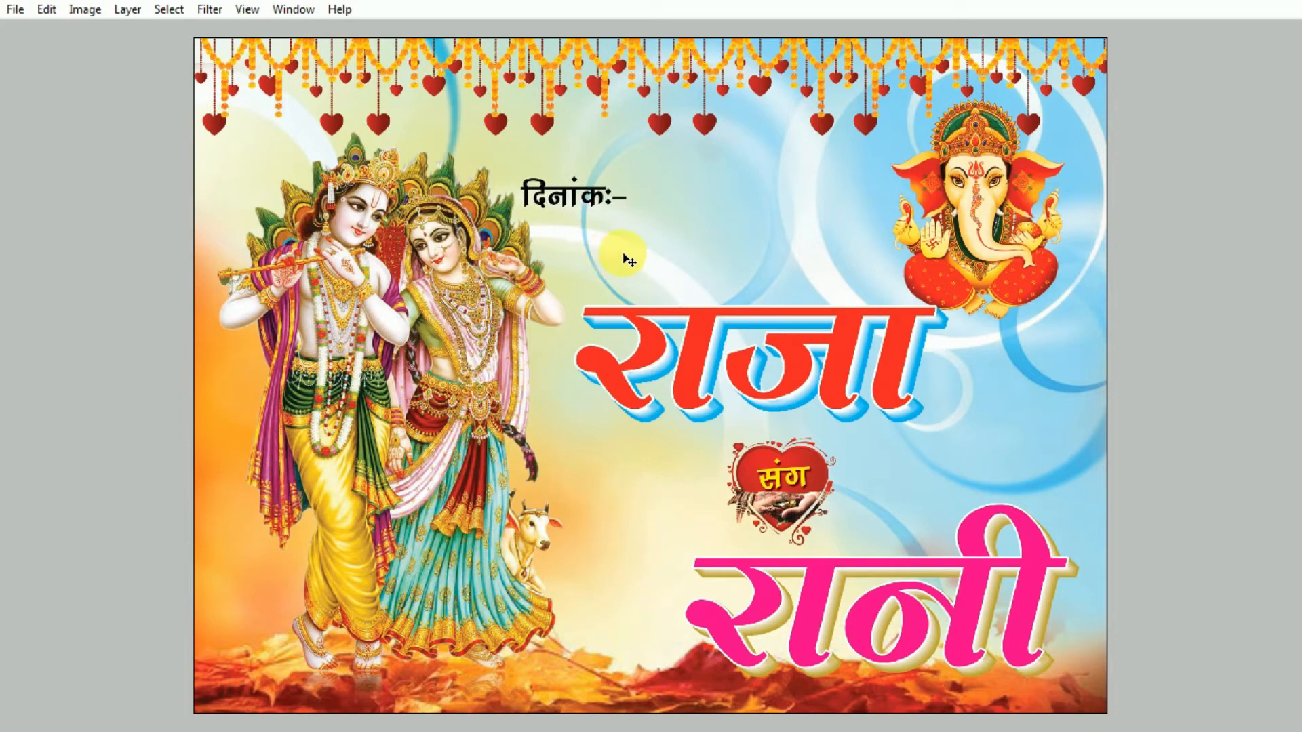
type("19.05")
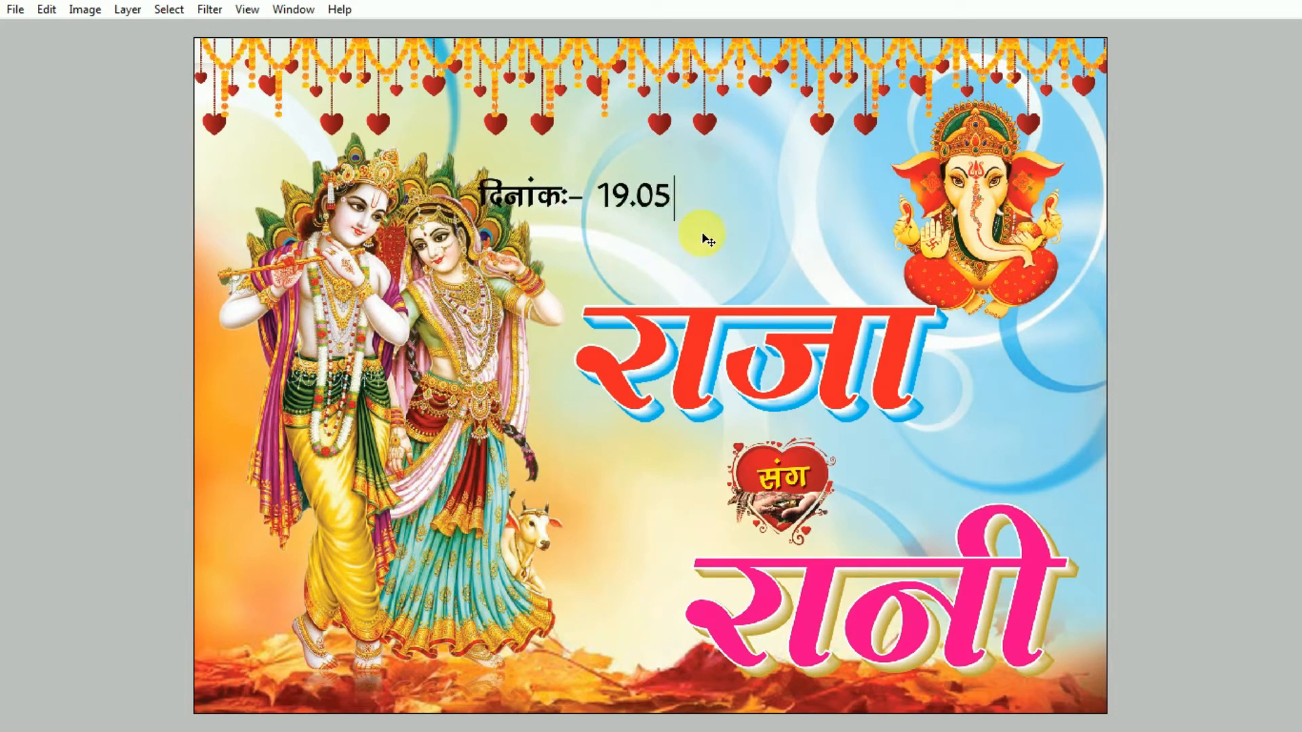
type(".2021")
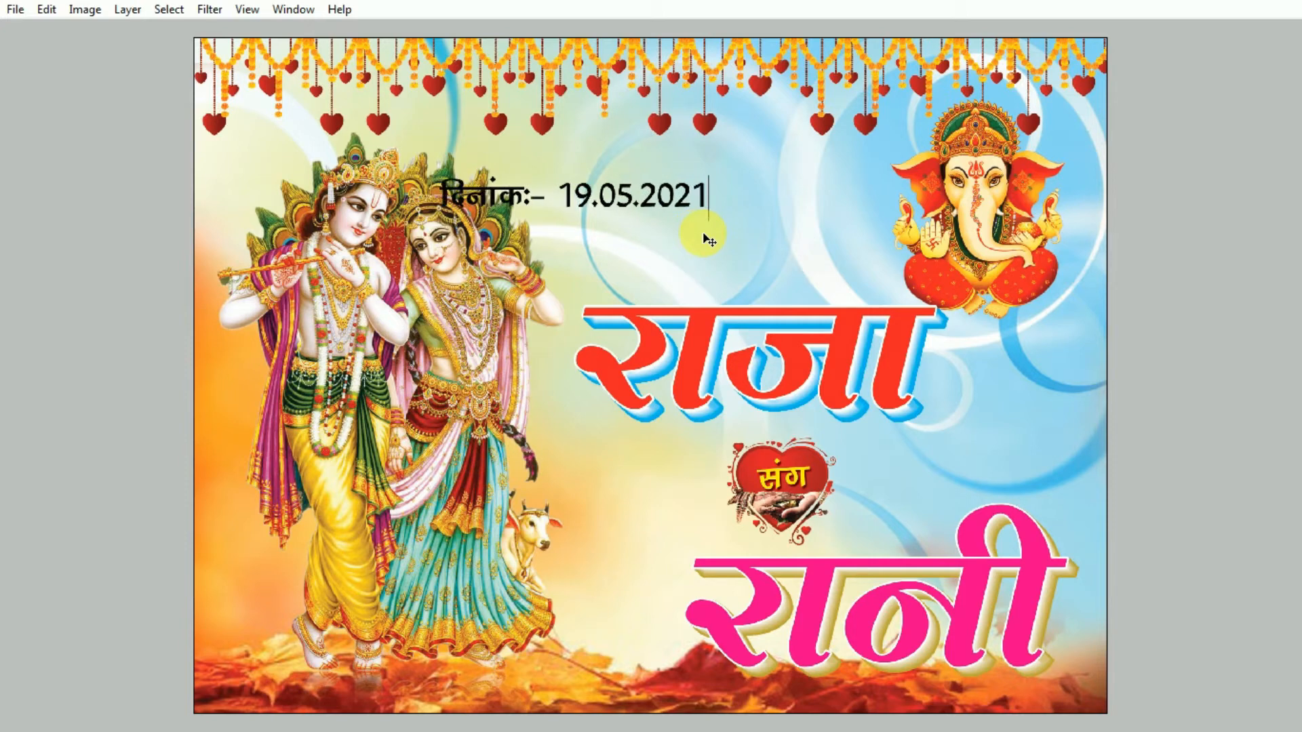
type("द")
key("BackSpace")
type("()")
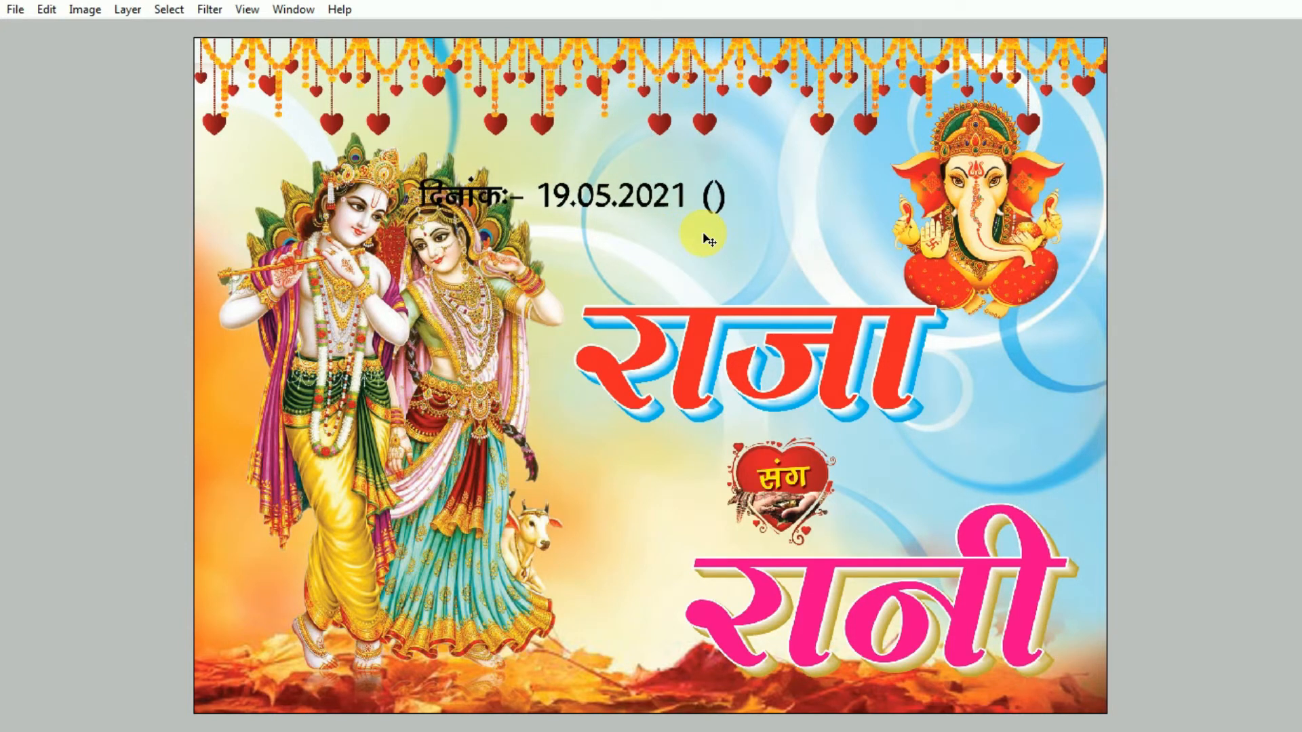
key("Left")
type("बुधवार")
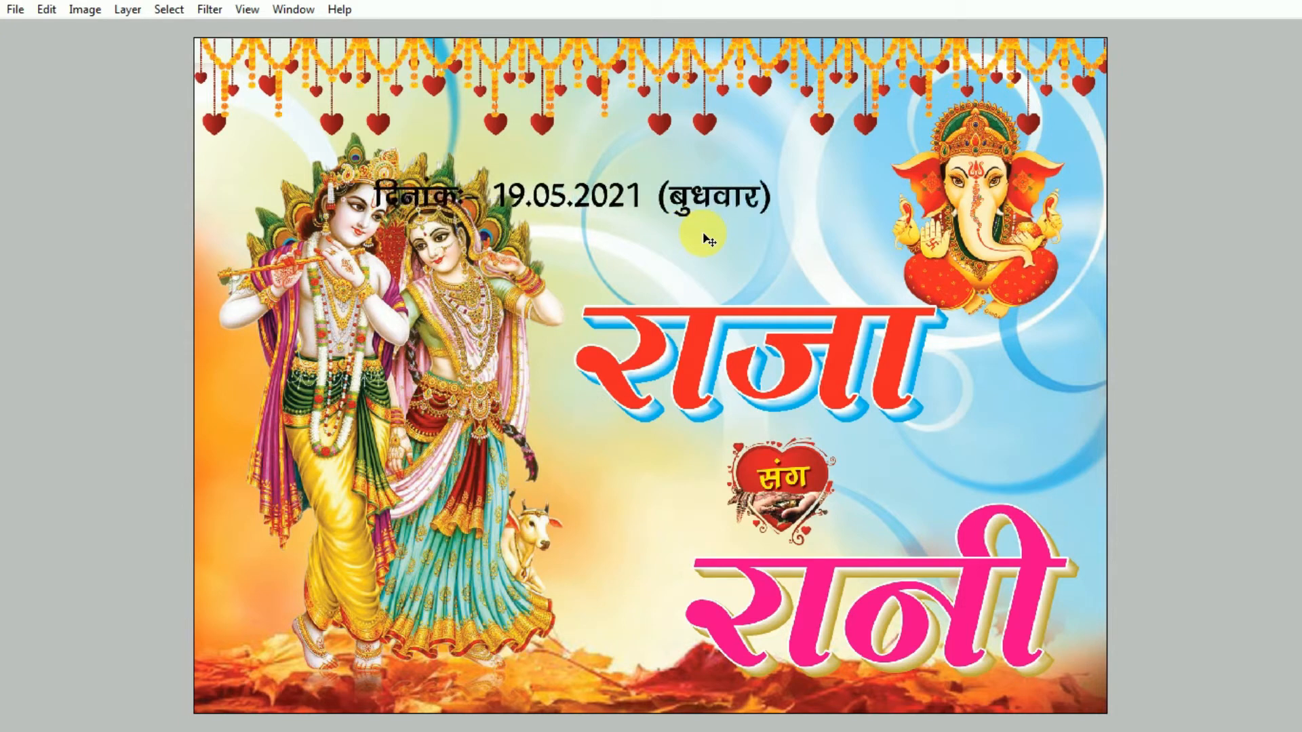
Move the date text to just above राजा, between Radha Krishna and Ganesha, and commit it
left_click_drag(720, 233, 893, 268)
key("Return")
key("ctrl+plus")
scroll(831, 255, "down", 1)
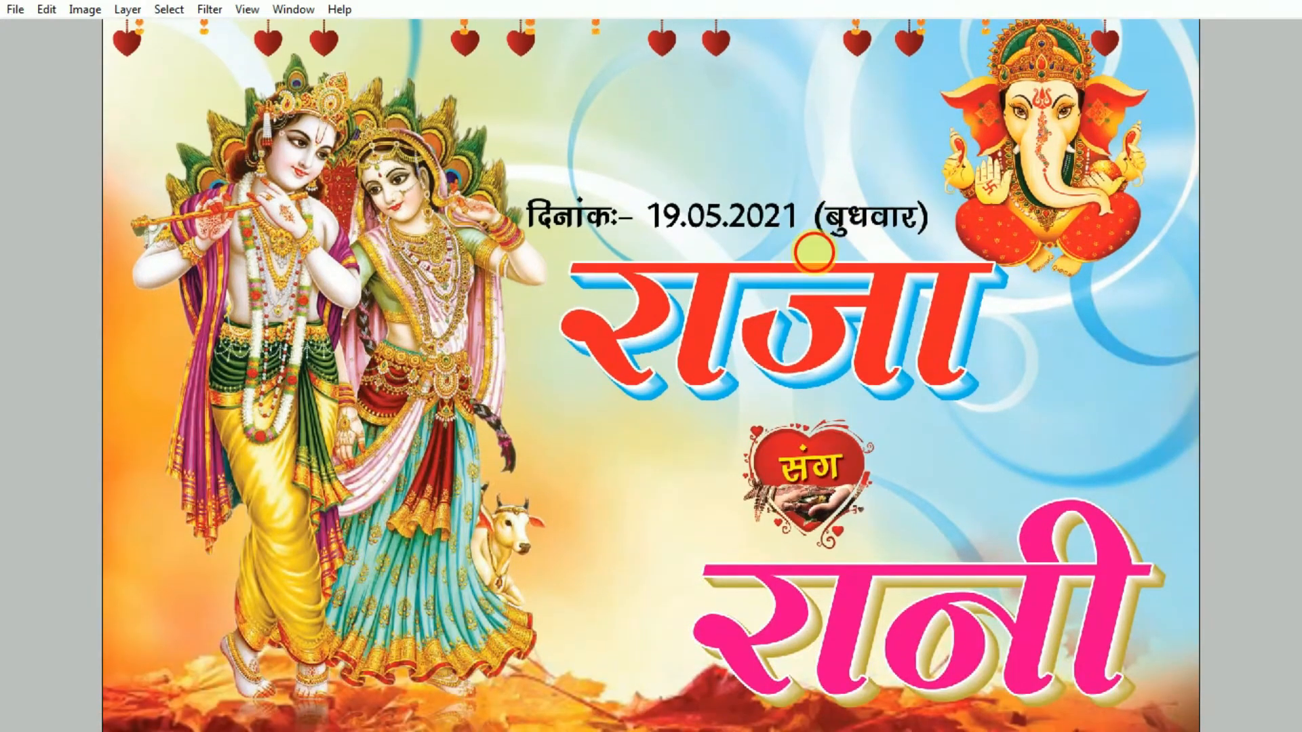
Draw a rounded rectangle path with a 9 in radius closely around the date text
key("Tab")
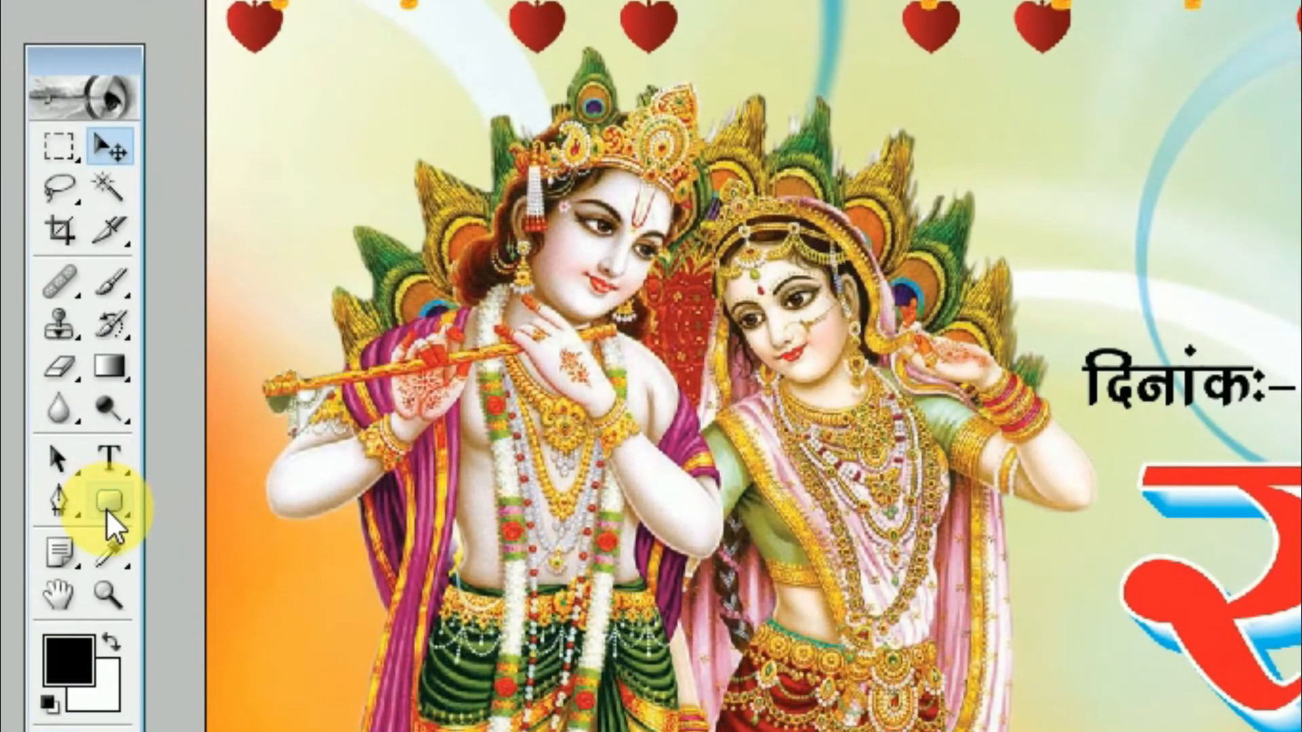
left_click(128, 514)
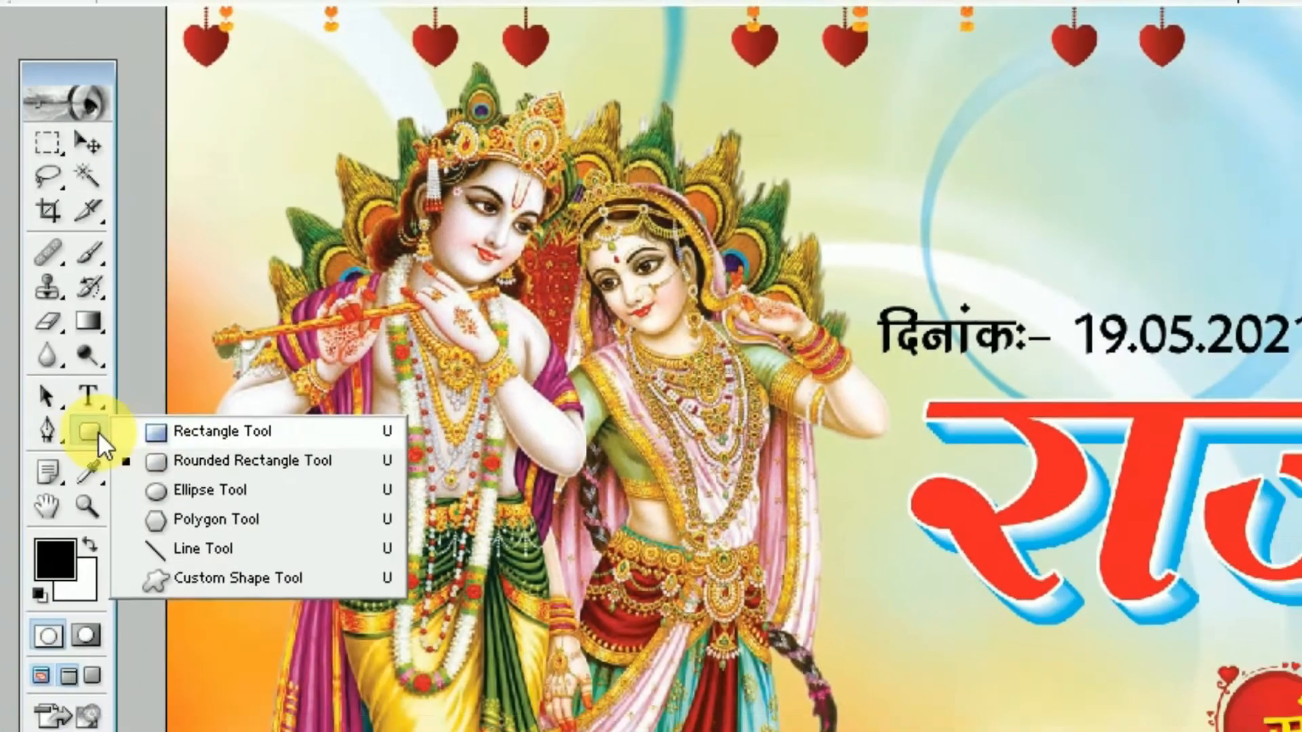
left_click(127, 506)
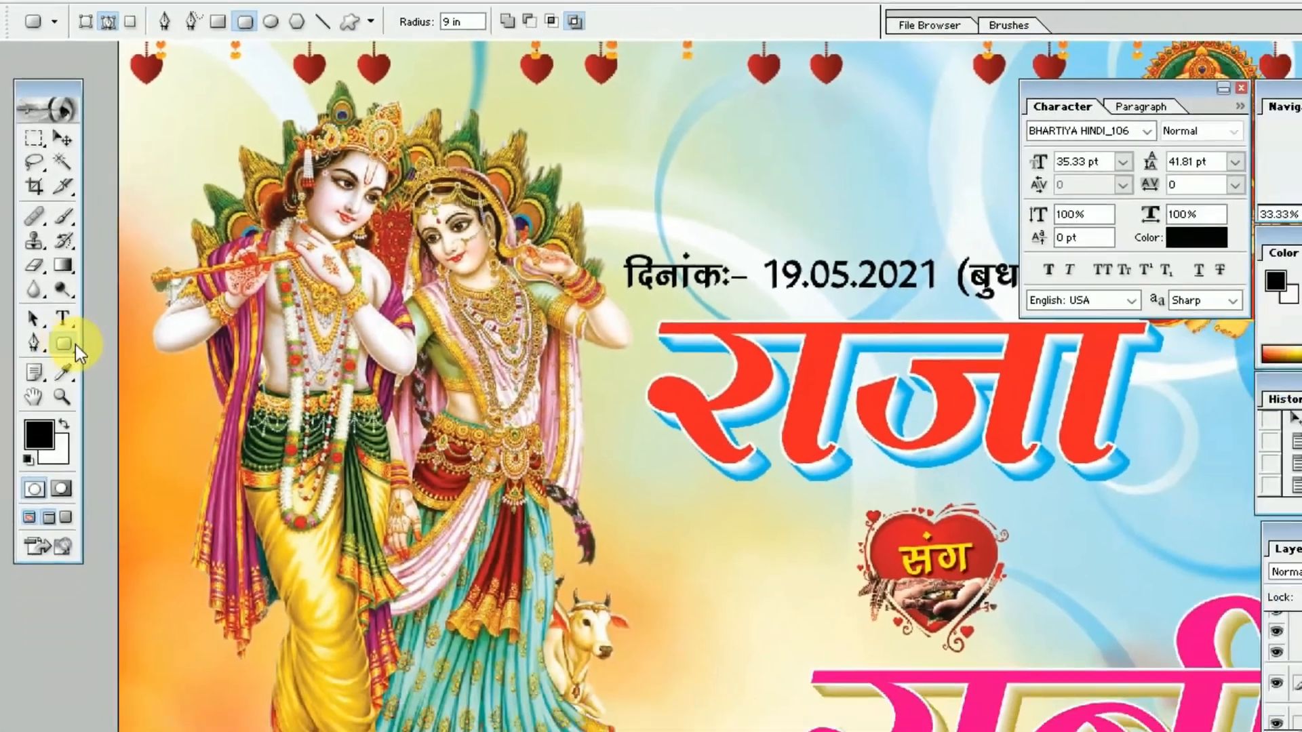
left_click(67, 344)
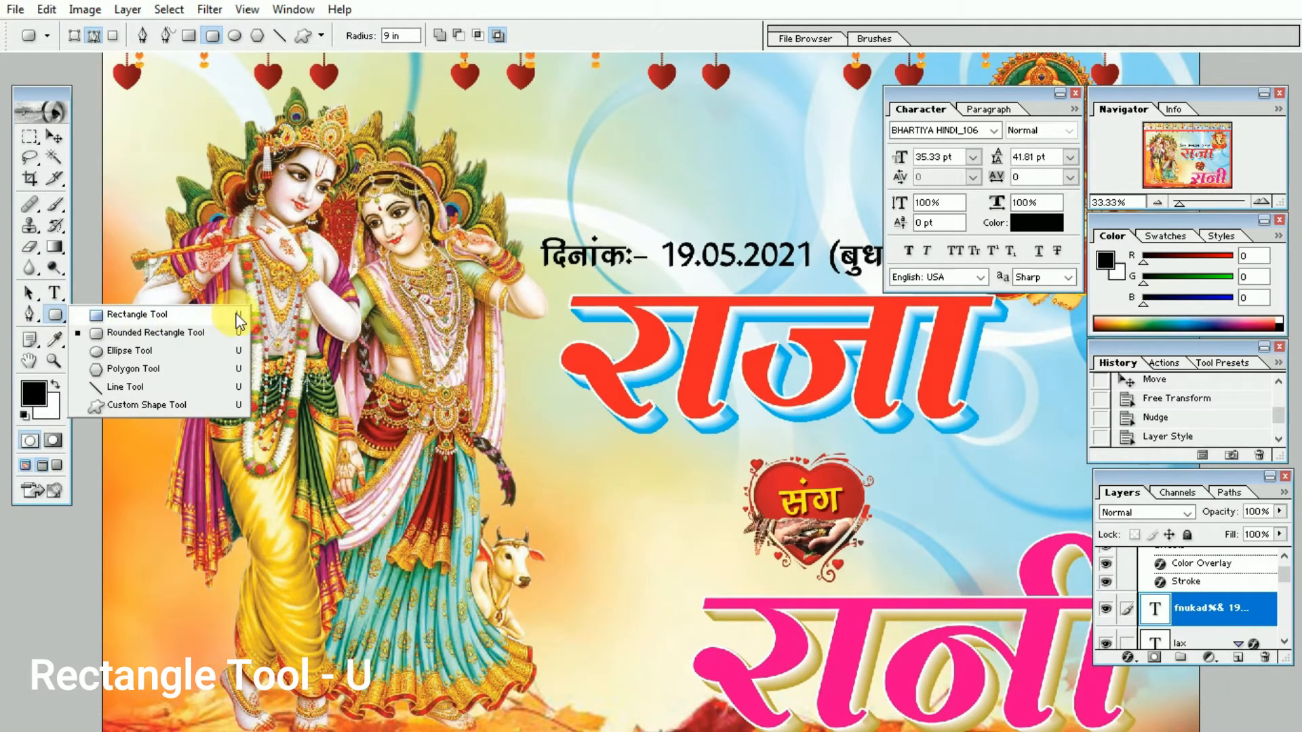
left_click(575, 234)
key("Tab")
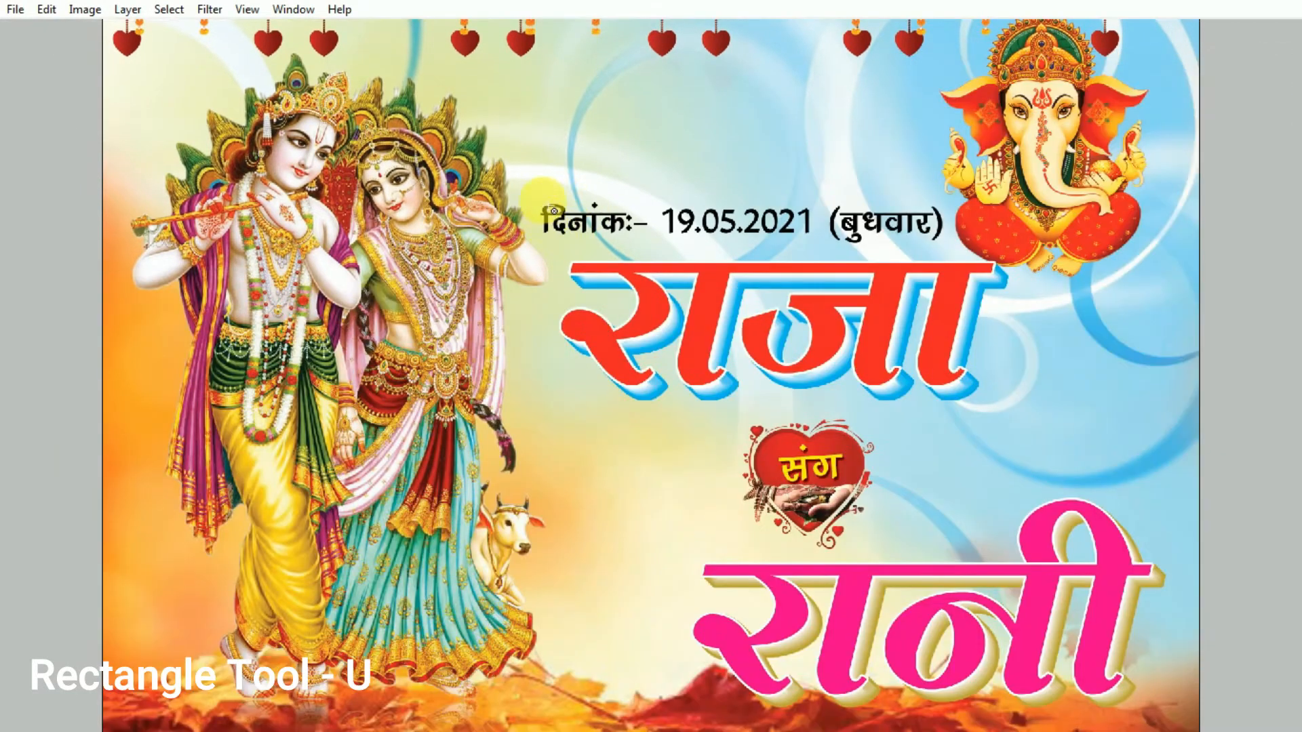
left_click_drag(566, 213, 964, 263)
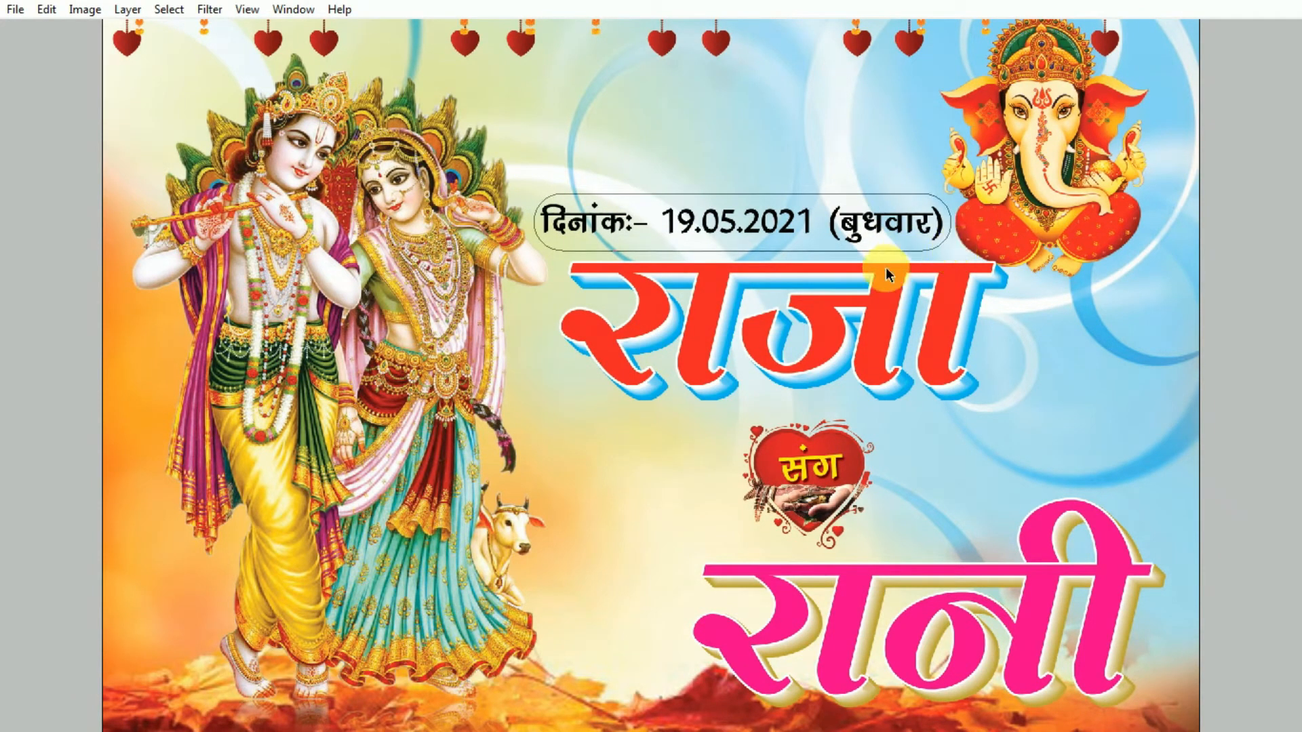
Convert the rounded rectangle path to a selection, fill it with black on a new layer and deselect
key("ctrl+Return")
key("ctrl+shift+n")
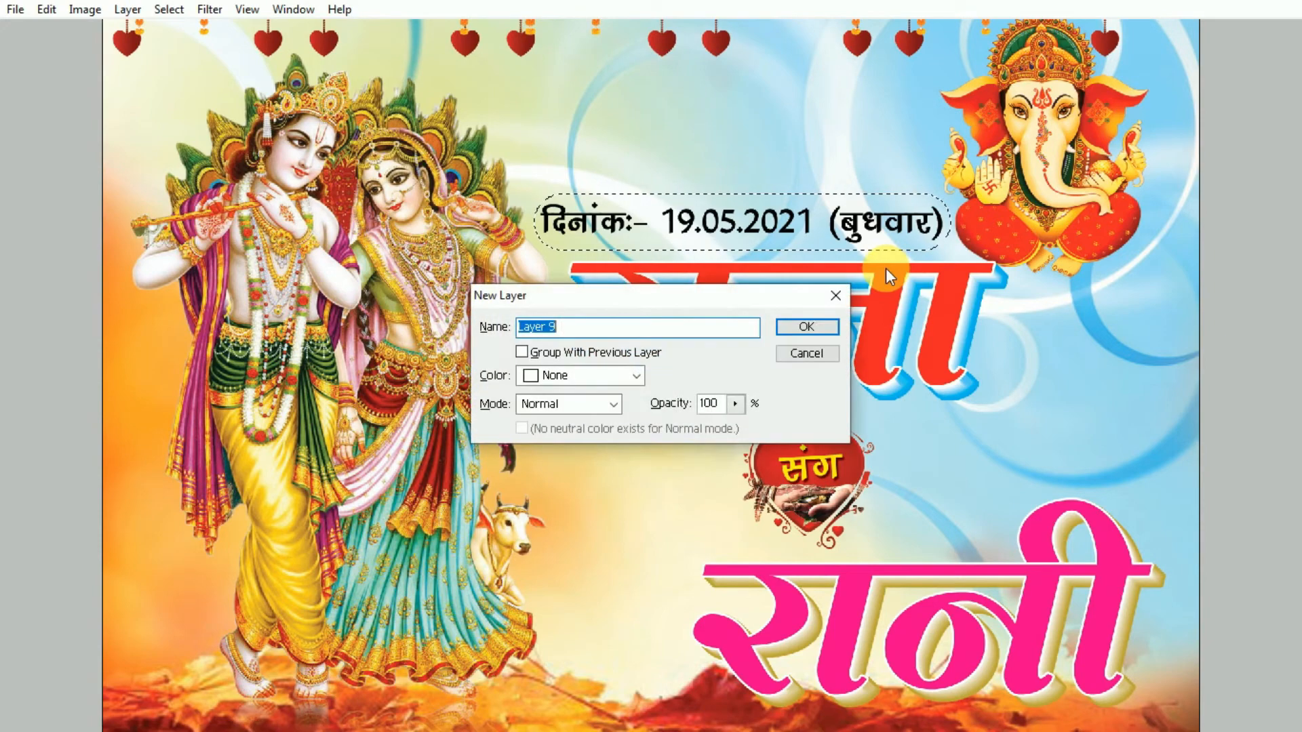
key("Return")
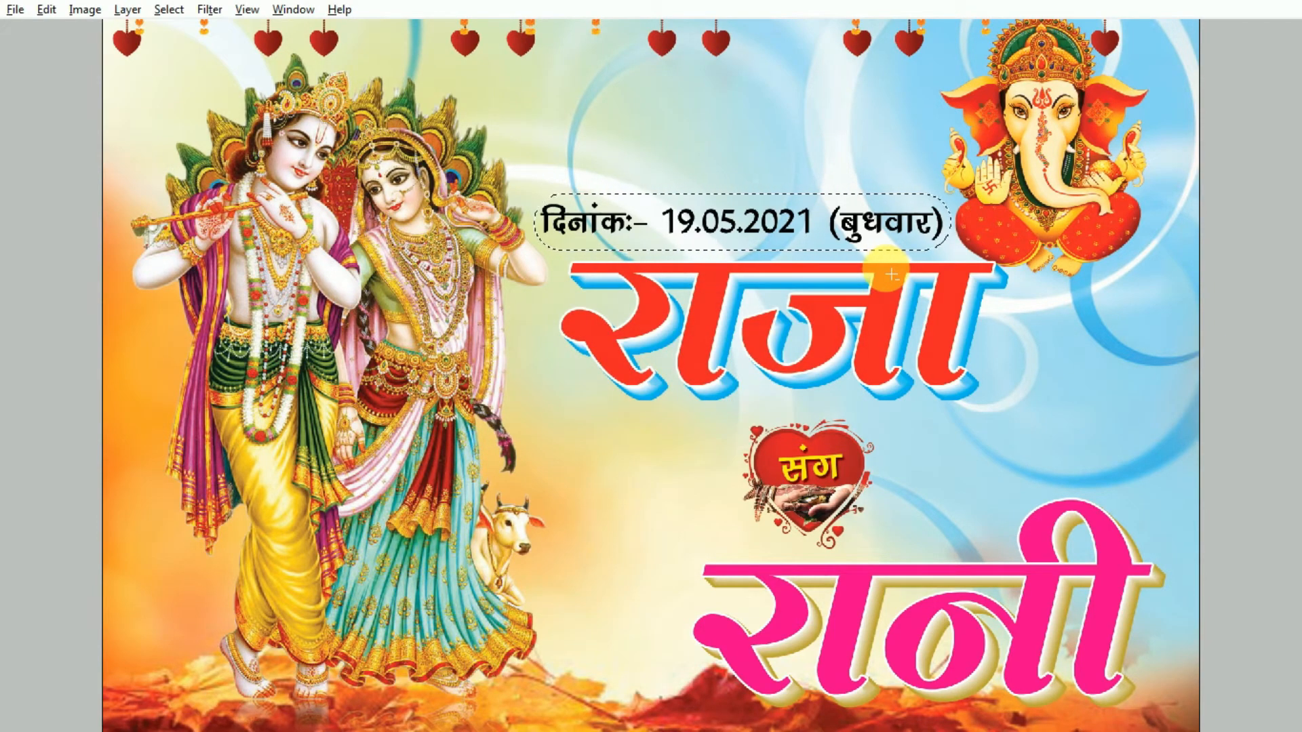
key("alt+BackSpace")
key("ctrl+d")
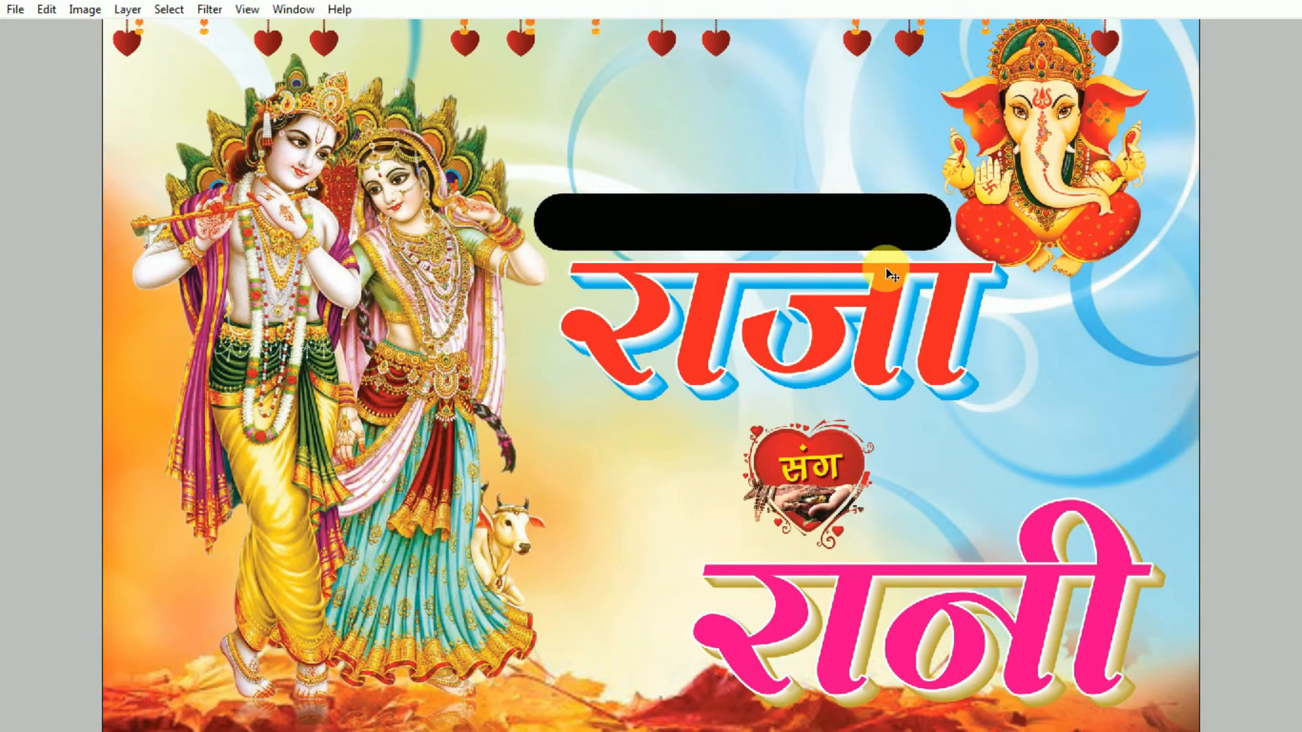
Give the date's rounded bar a dark blue Color Overlay of C 100, M 100, Y 0, K 30
key("alt+l")
key("y")
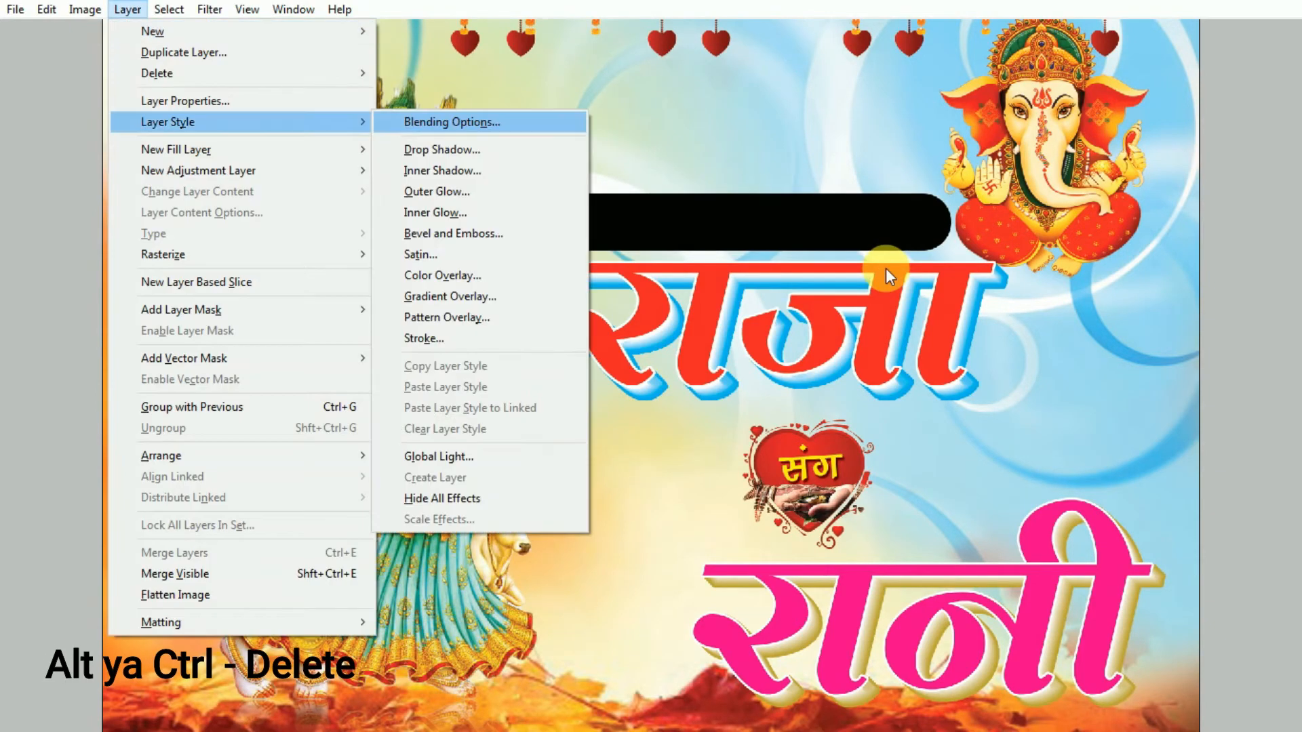
key("Return")
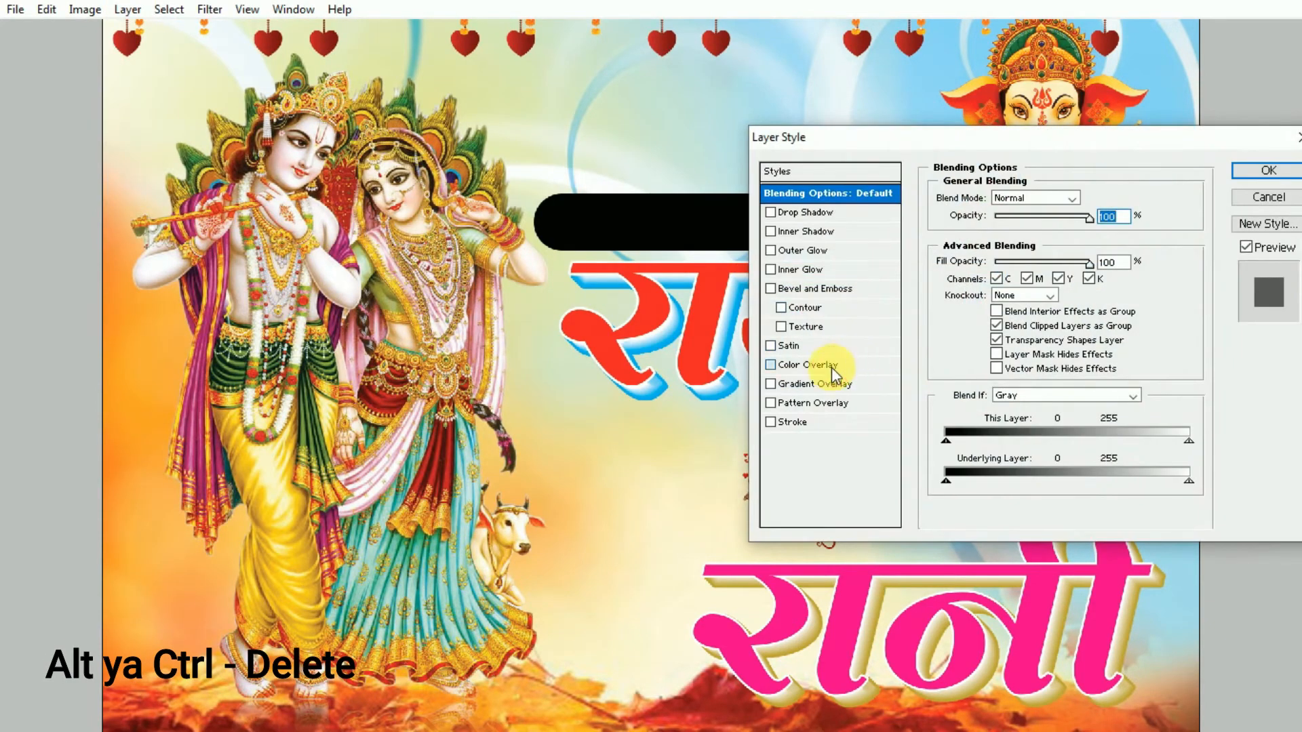
left_click(832, 367)
left_click(1099, 202)
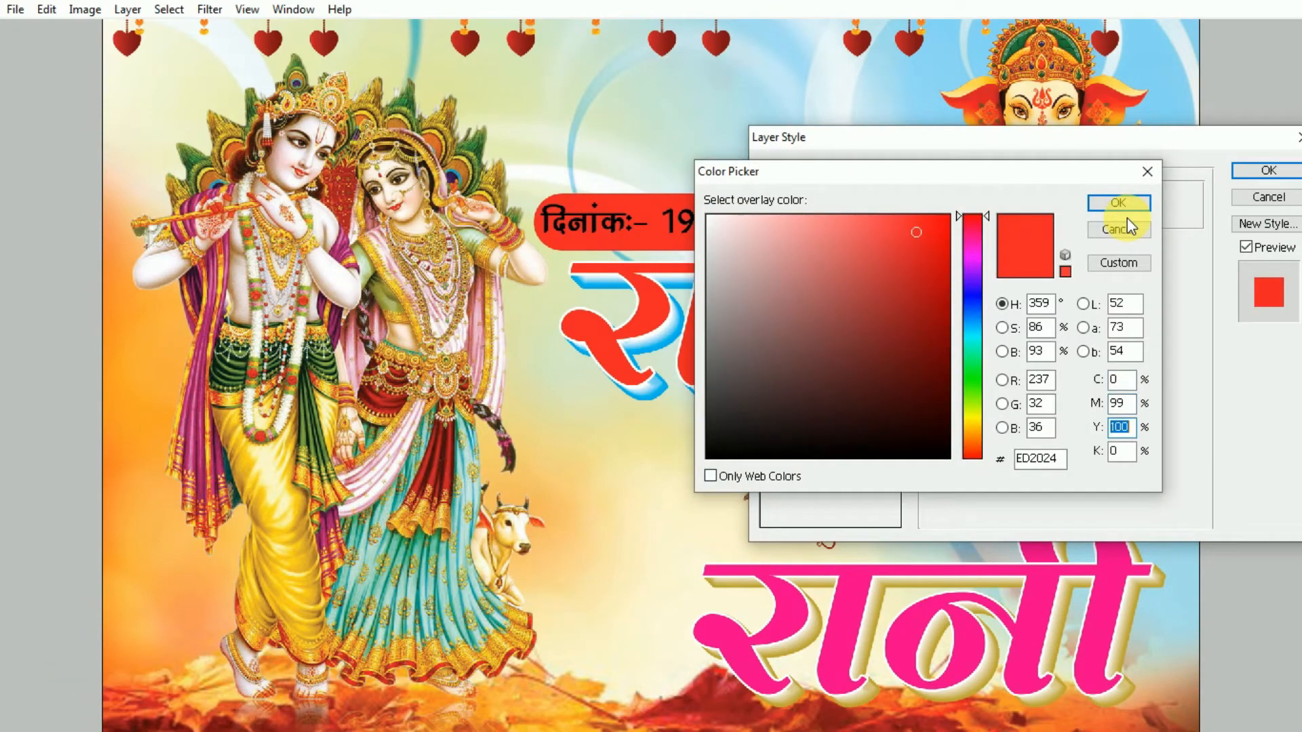
key("shift+Tab")
key("shift+Tab")
key("shift+Tab")
type("1")
key("Tab")
type("100")
key("Tab")
type("10")
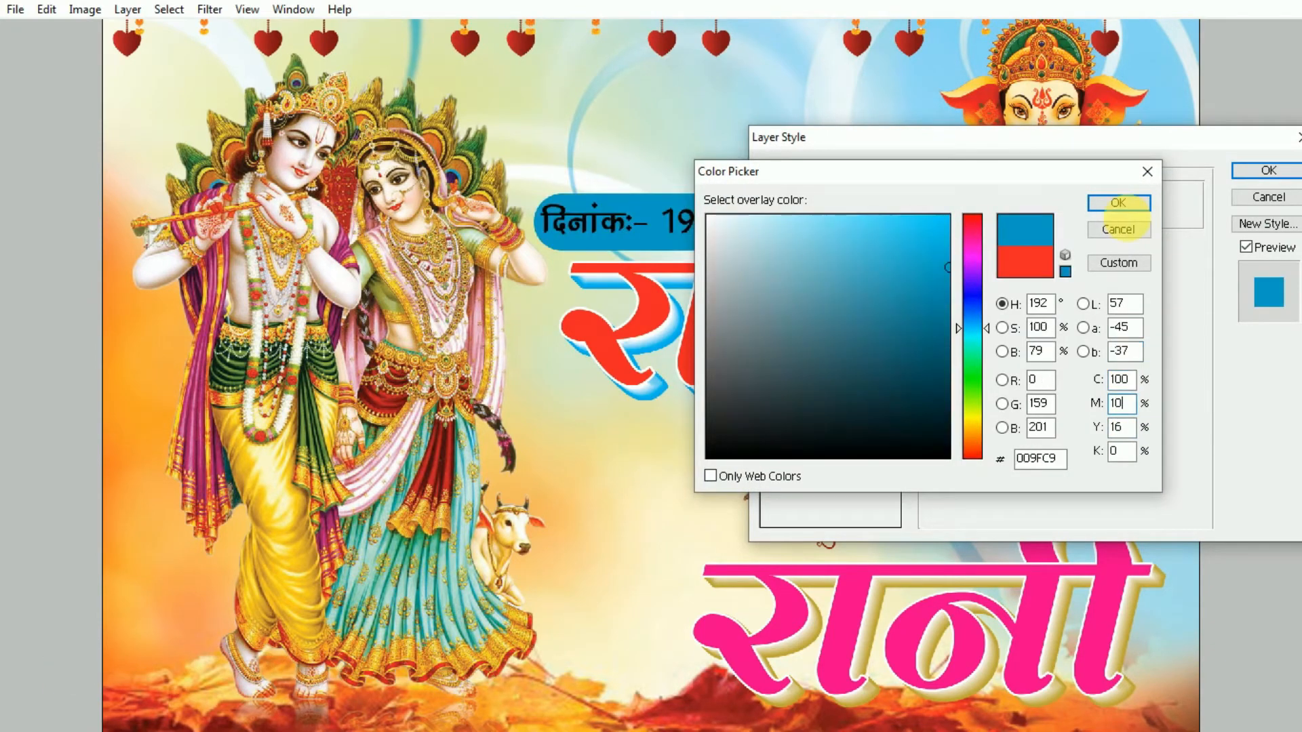
type("0")
key("Tab")
key("shift+Tab")
key("Tab")
type("0")
key("Tab")
type("30")
key("Tab")
key("Return")
key("Return")
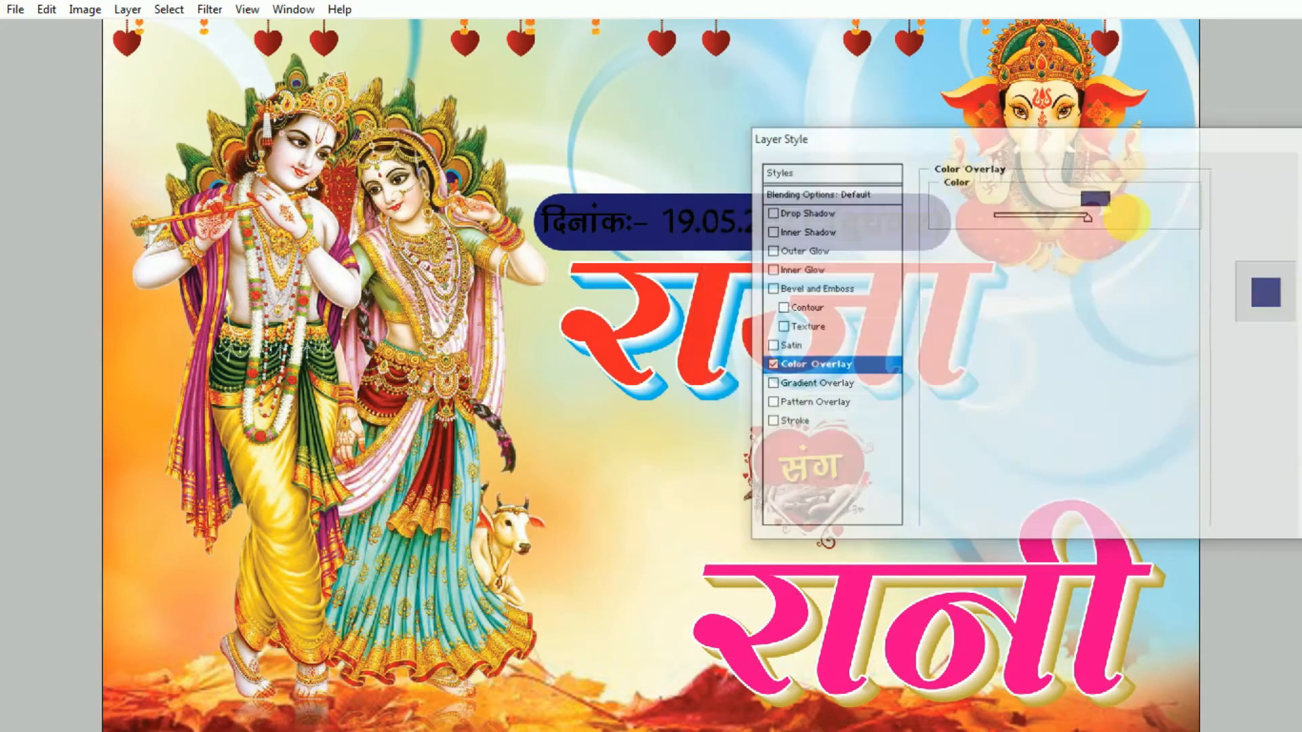
Scale the date text down slightly so it fits inside the dark blue bar with side margins
key("ctrl+plus")
left_click_drag(1025, 190, 1008, 203)
key("ctrl+plus")
left_click_drag(799, 141, 745, 213)
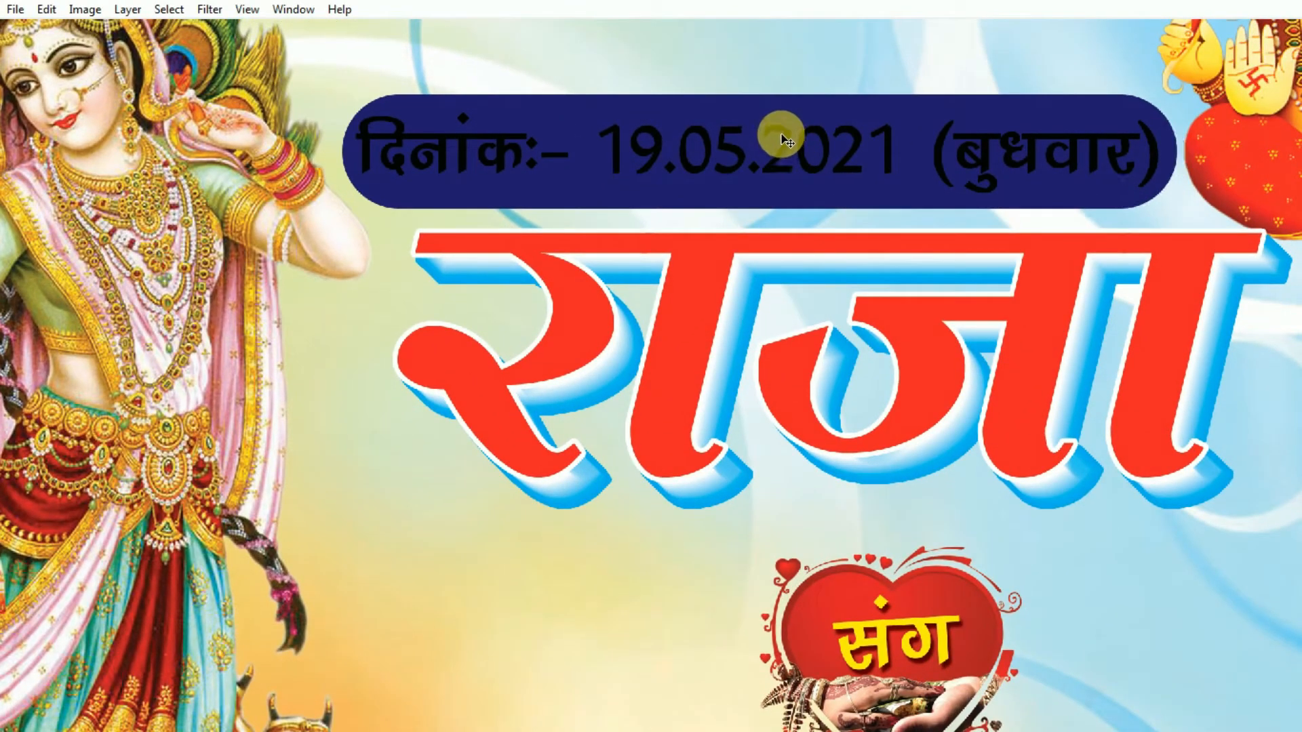
key("ctrl+t")
left_click_drag(1158, 143, 1148, 148)
key("Return")
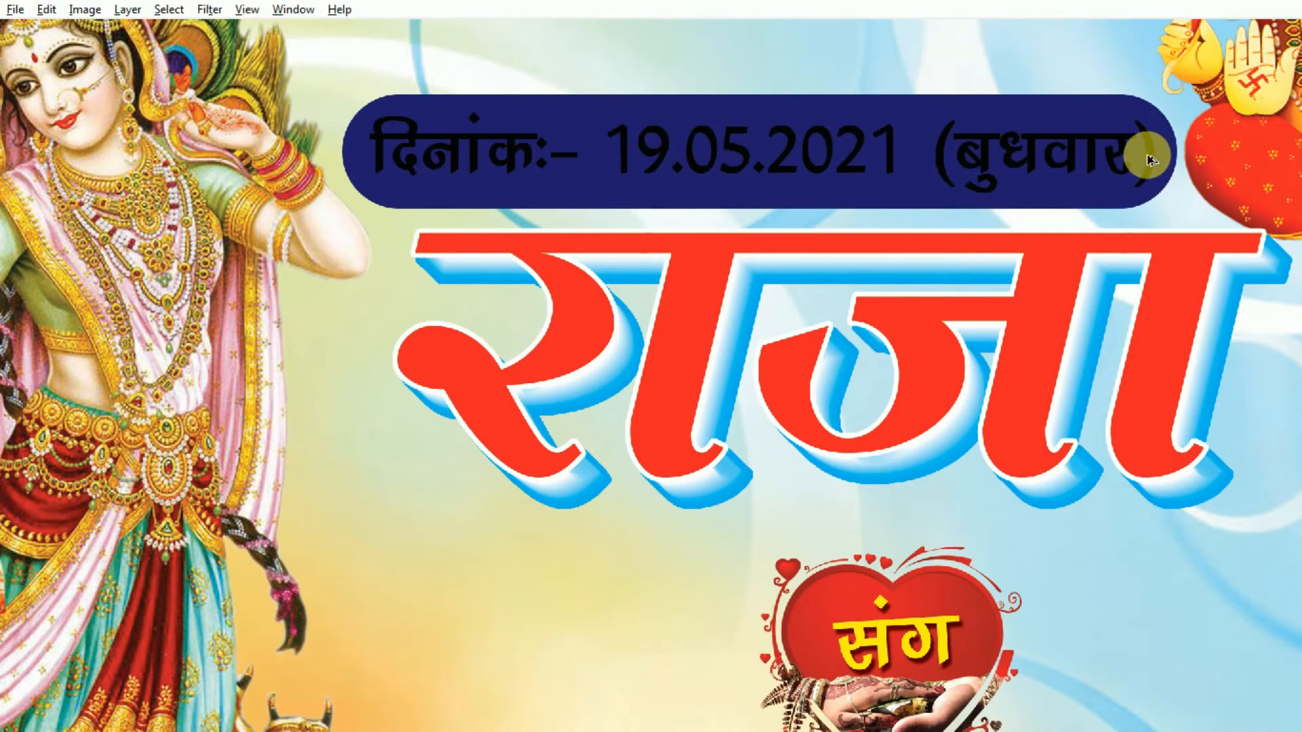
Give the date text a white Color Overlay and a Drop Shadow
key("alt+l")
key("y")
key("n")
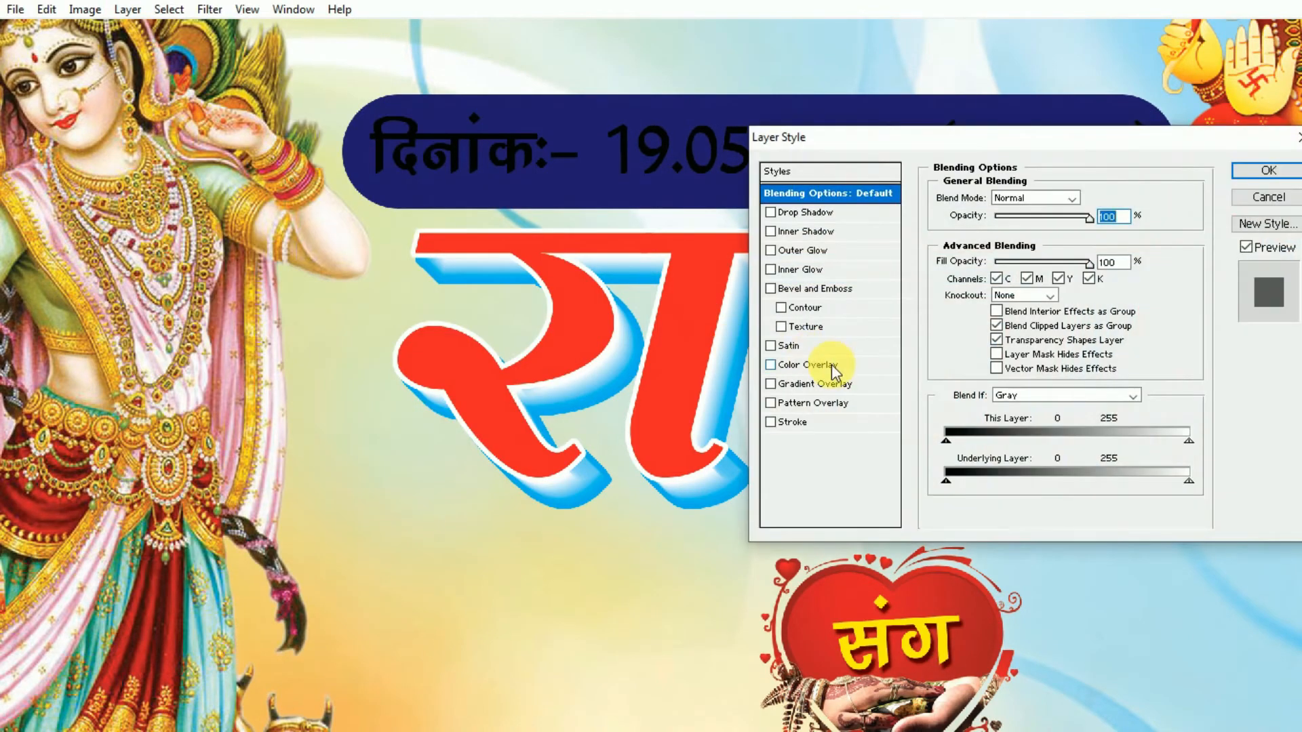
left_click(810, 365)
left_click(1096, 197)
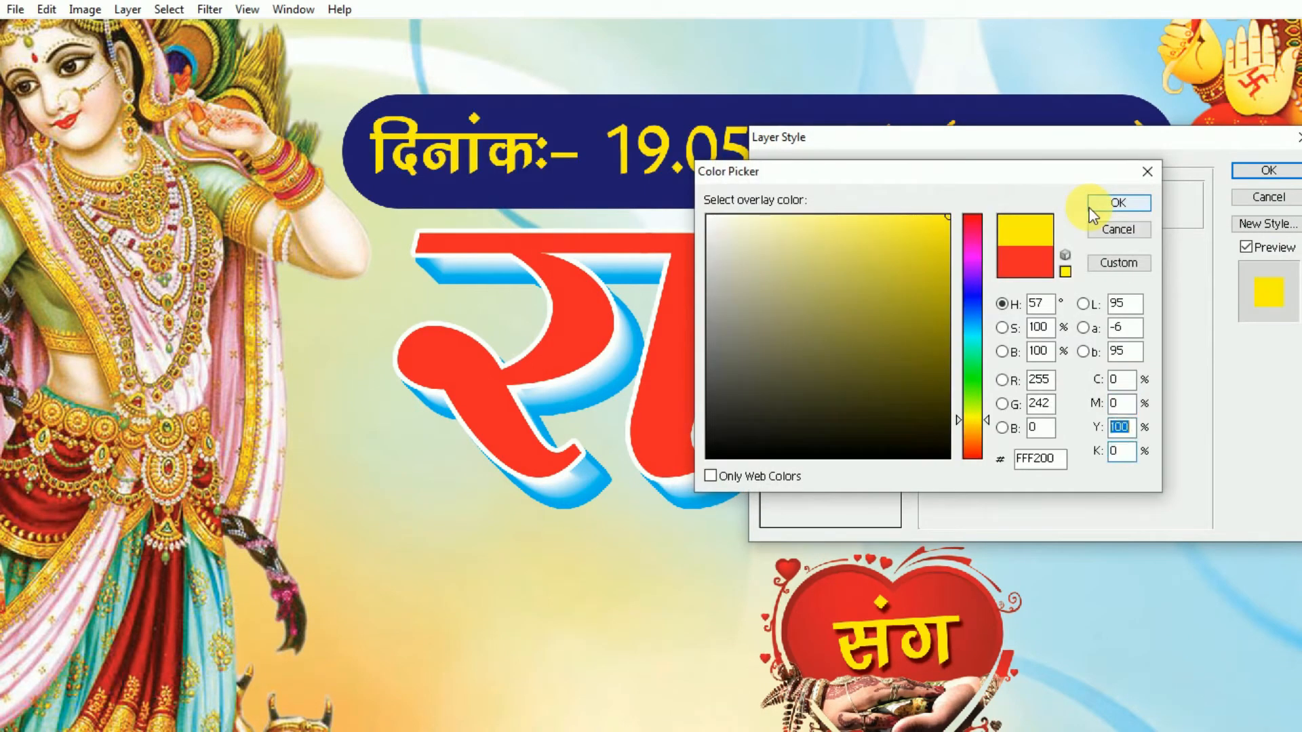
left_click(1091, 203)
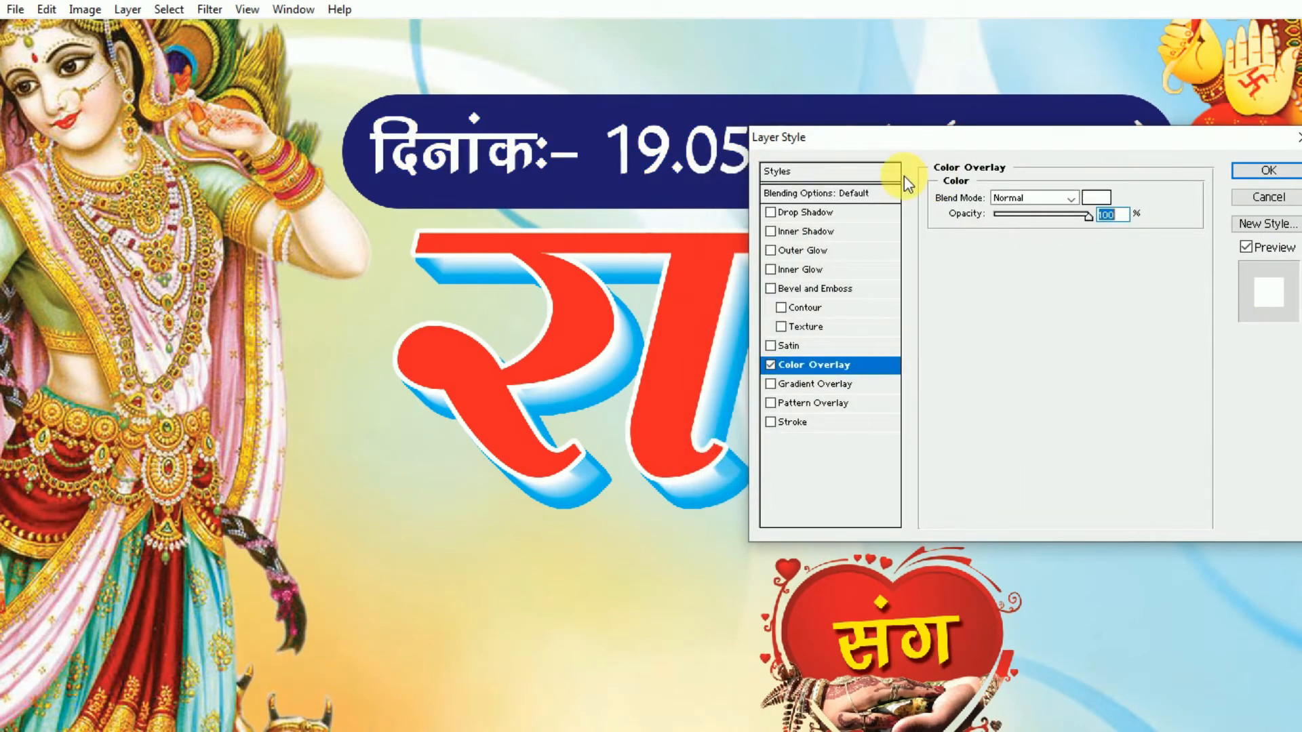
left_click(815, 212)
key("Return")
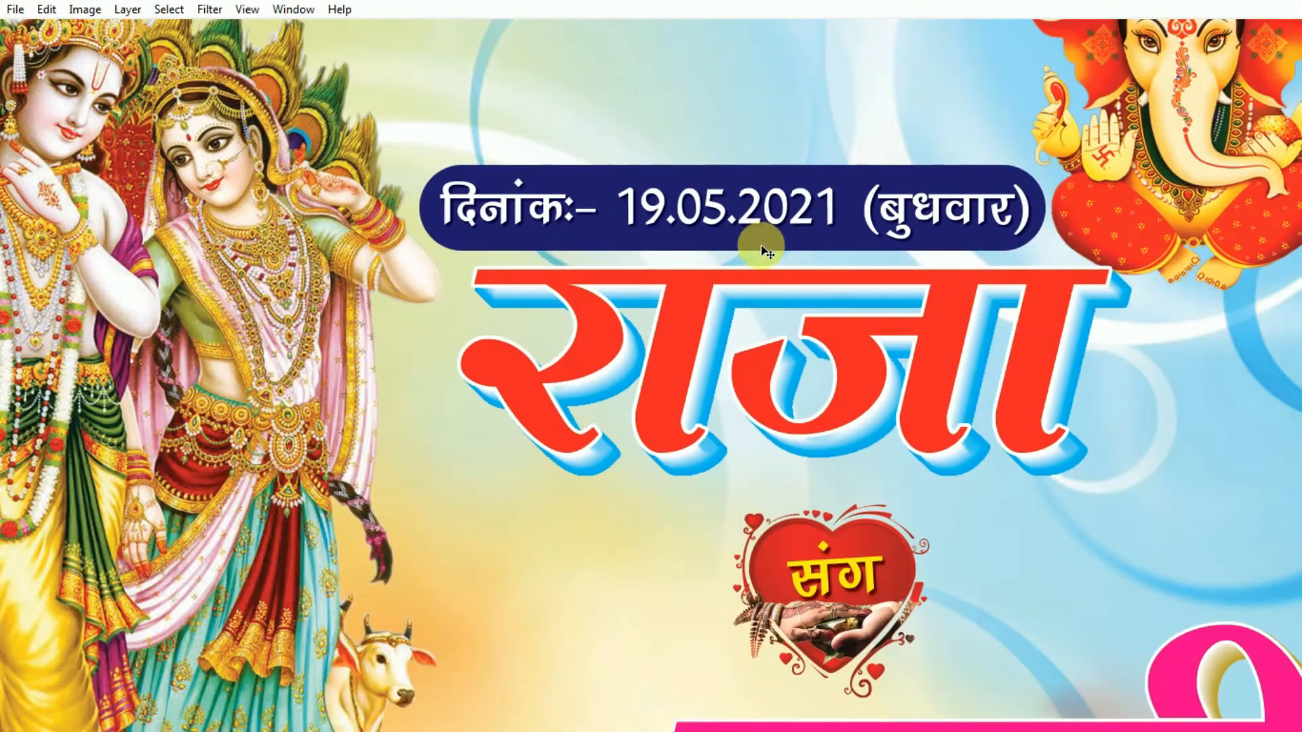
Select a thin horizontal strip above the date text inside the bar, fill it white on a new layer and deselect
scroll(684, 224, "up", 4)
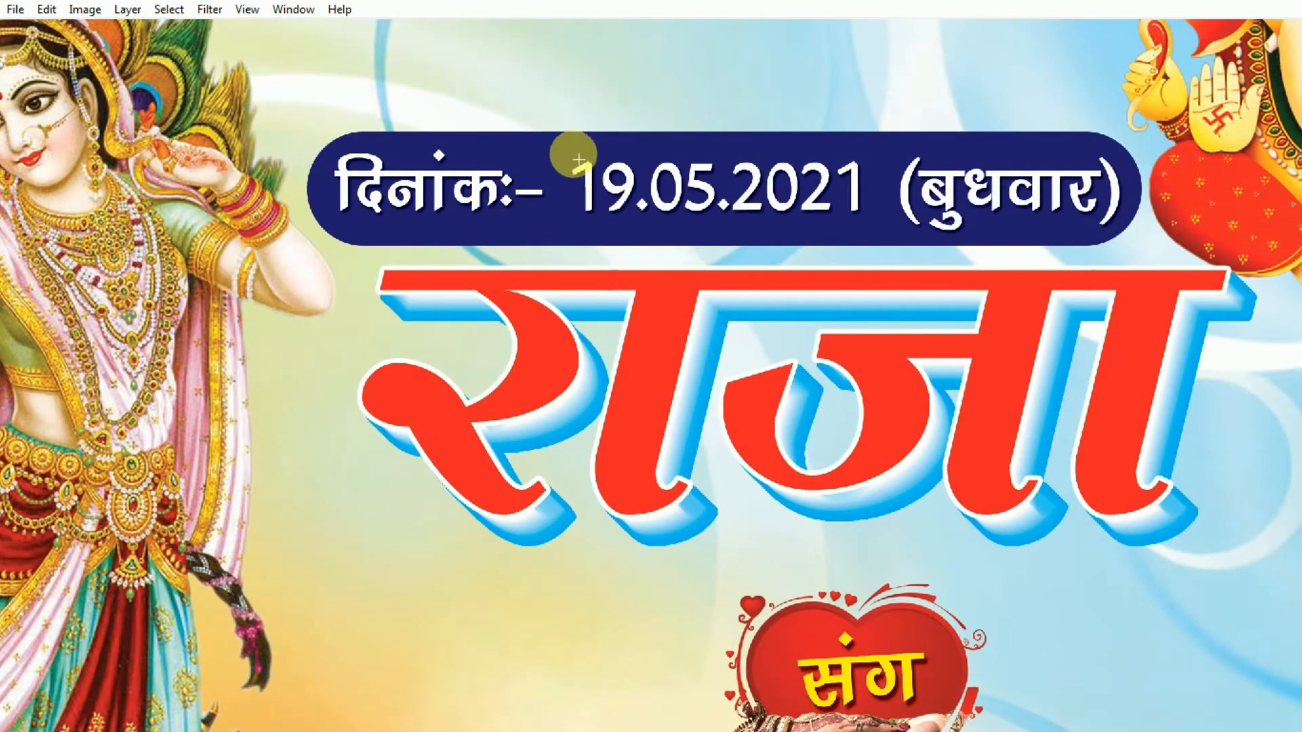
left_click_drag(558, 145, 1079, 150)
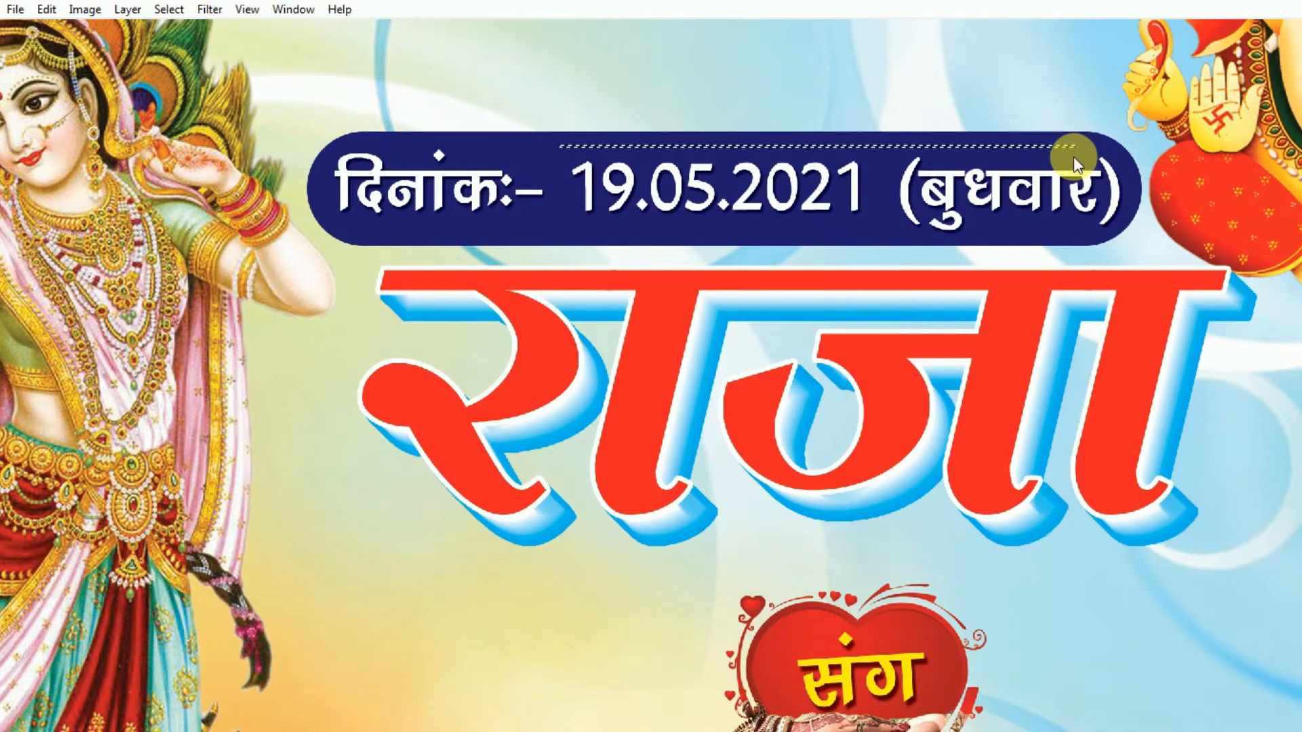
key("ctrl+shift+n")
key("Return")
key("ctrl+BackSpace")
key("ctrl+d")
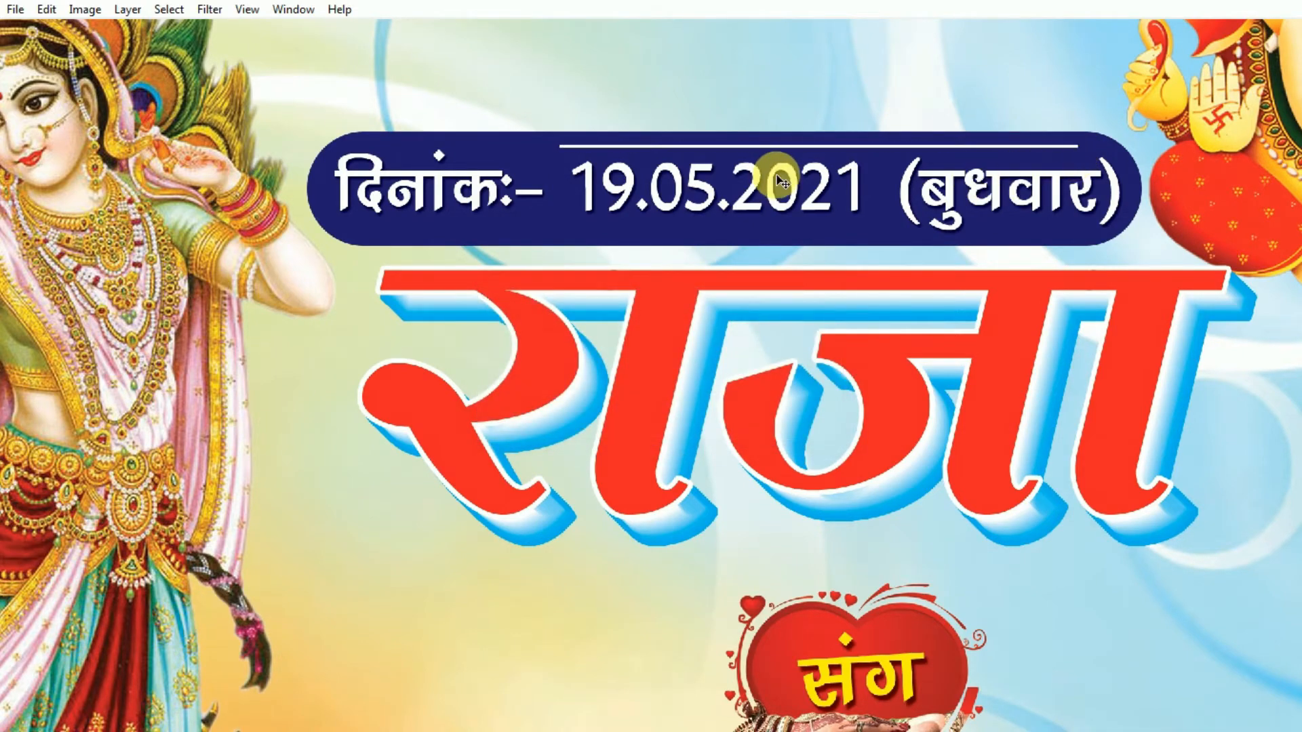
Shift the white line slightly right and fade out its left end with a large soft Eraser
left_click_drag(786, 174, 805, 175)
key("e")
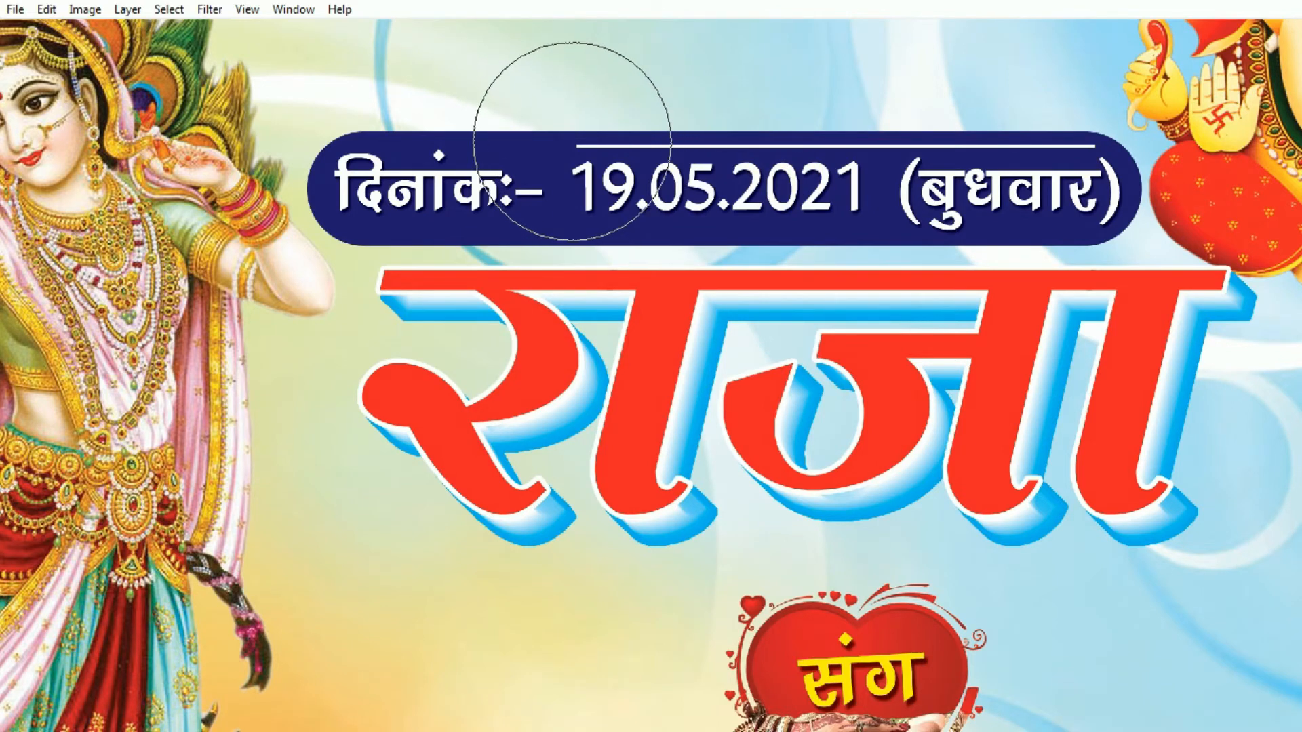
left_click(572, 140)
Duplicate the white line below the date text, flip the copy horizontally and align it within the bar's lower edge
key("v")
mouse_move(807, 130)
left_mouse_down()
mouse_move(596, 229)
mouse_move(555, 222)
left_mouse_up()
key("ctrl+t")
right_click(655, 253)
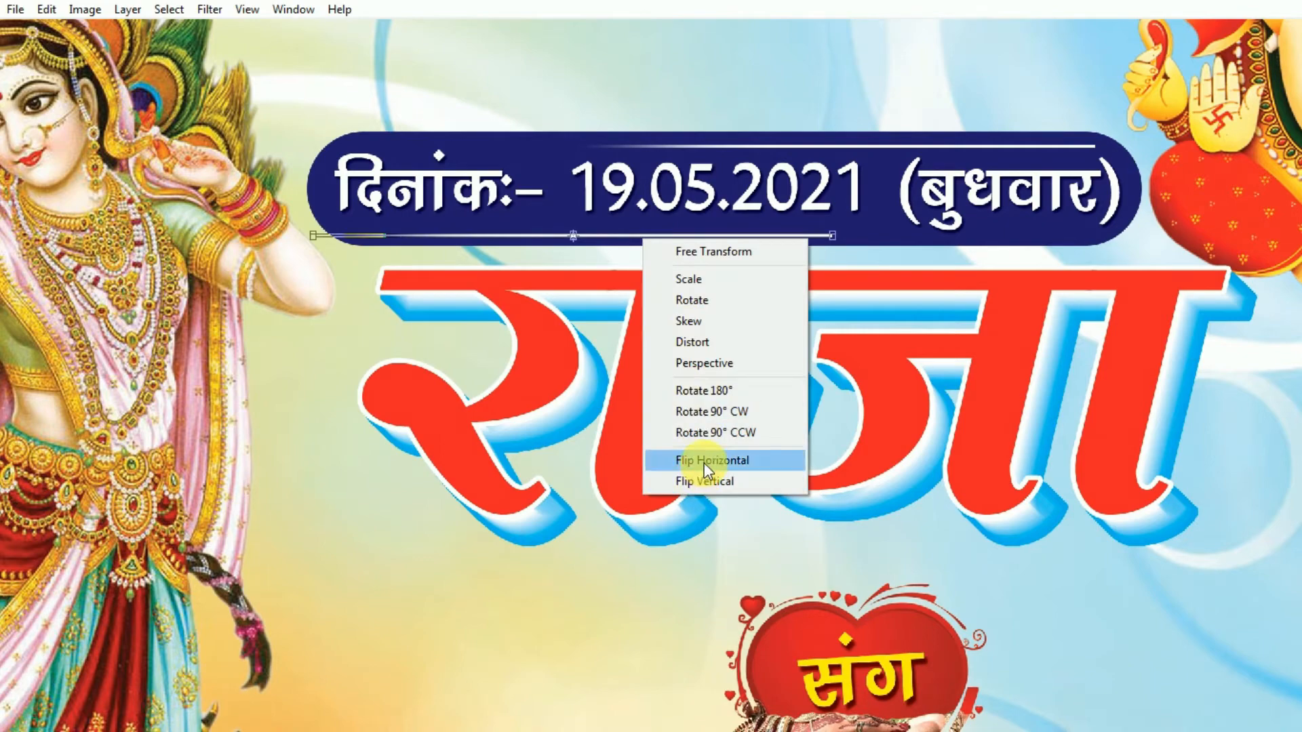
left_click(704, 462)
left_click_drag(540, 417, 591, 415)
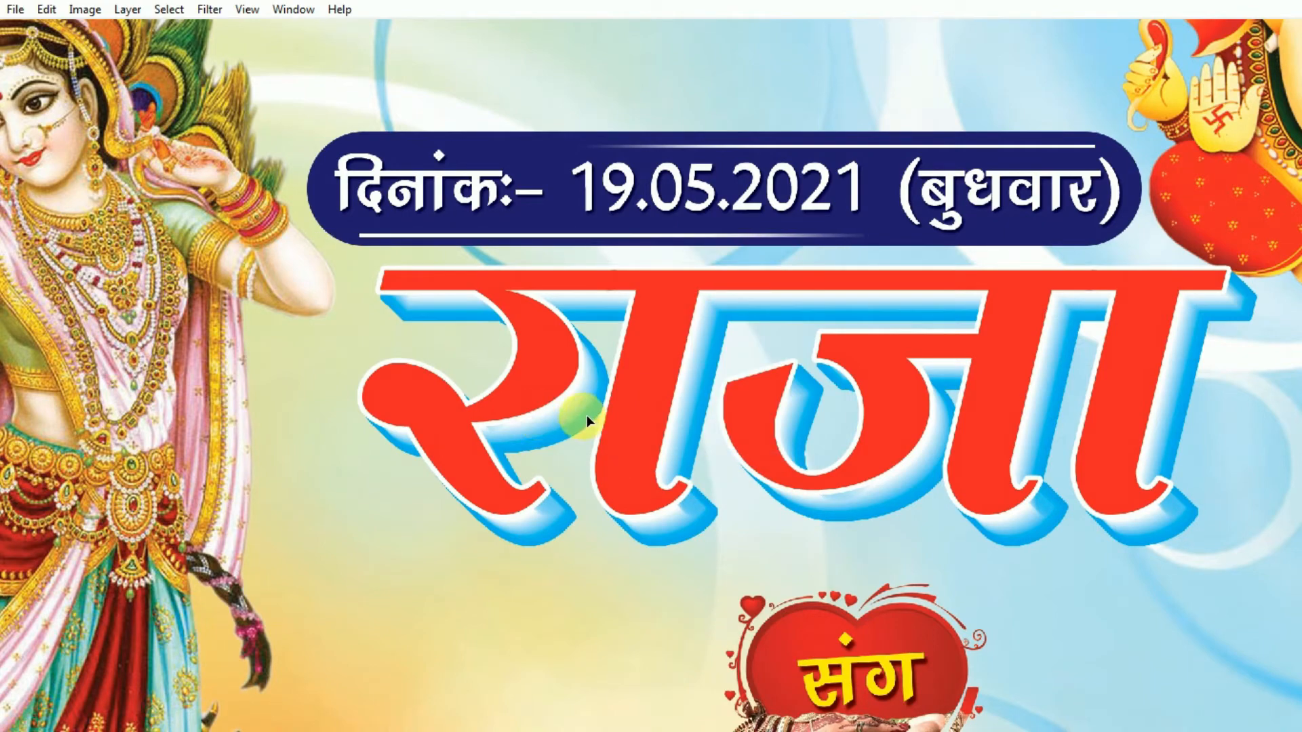
Switch to File Explorer and open the svs artwork from the all folder in Photoshop
key("ctrl+0")
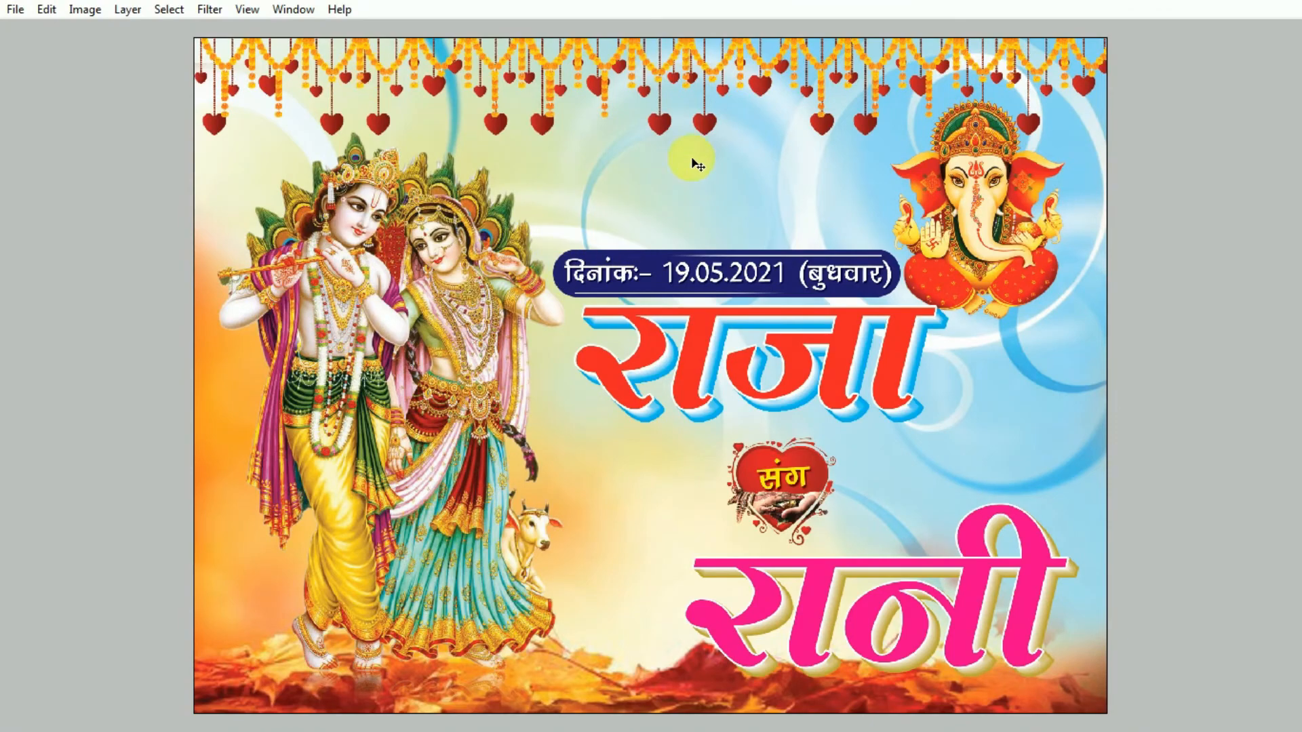
key("f")
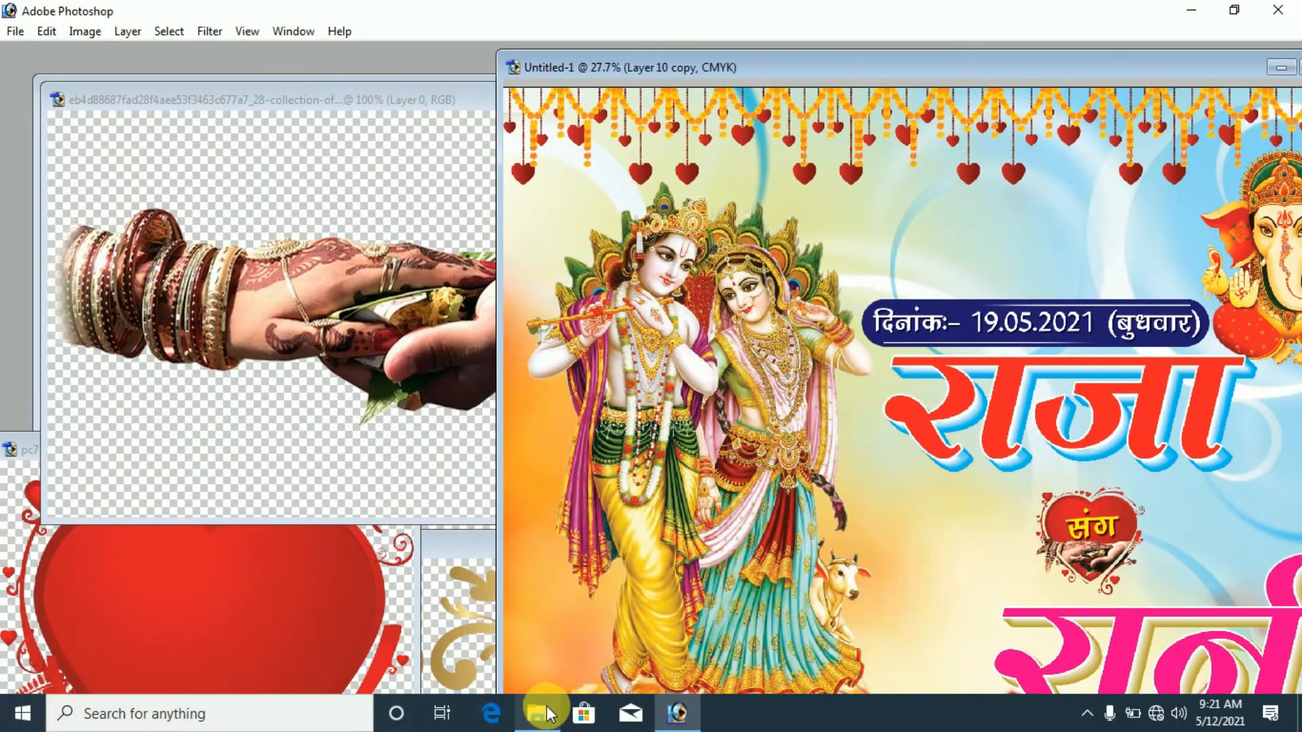
left_click(537, 712)
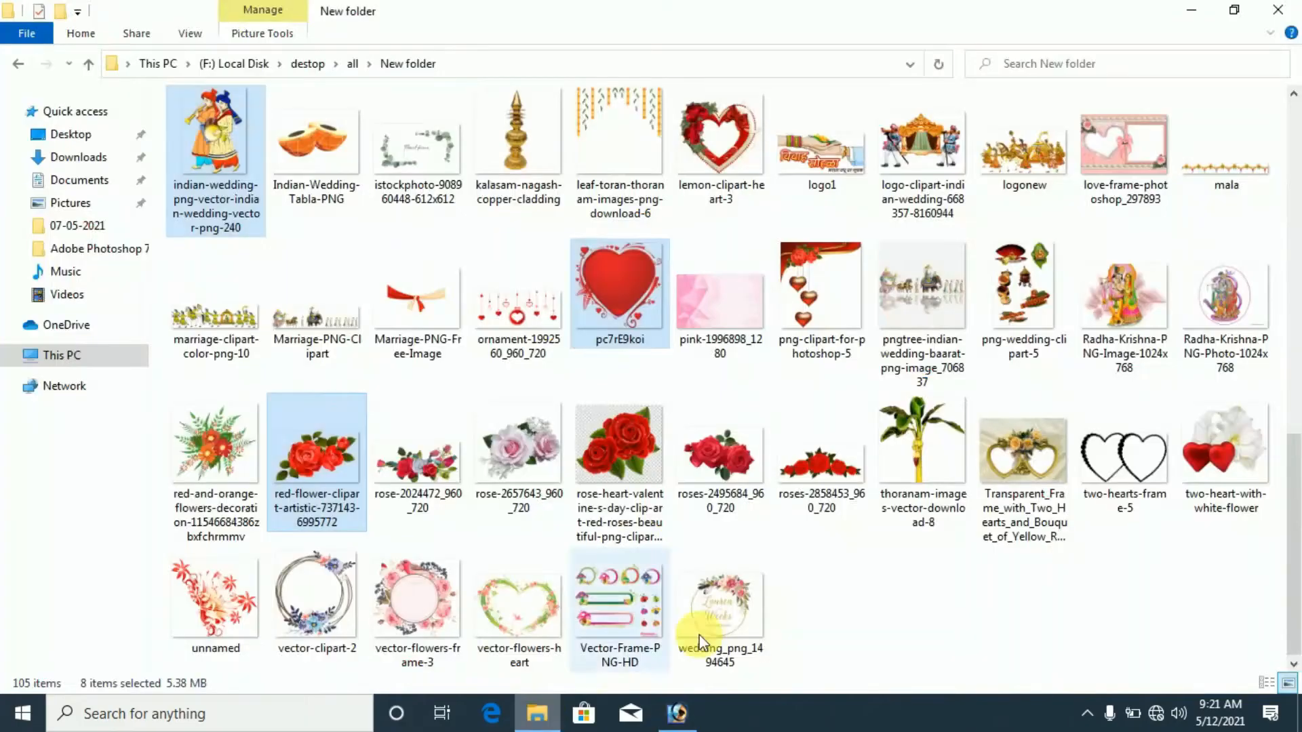
left_click(20, 64)
left_click(332, 278)
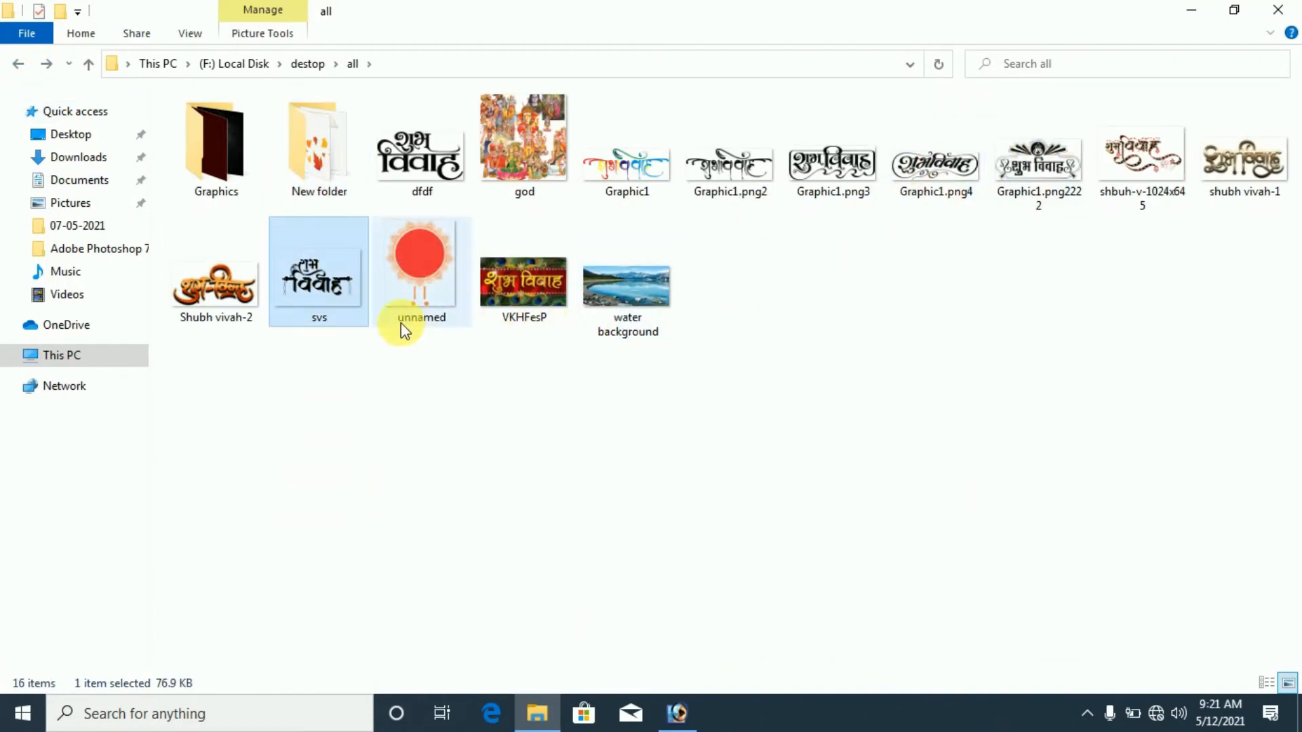
left_click_drag(314, 283, 495, 291)
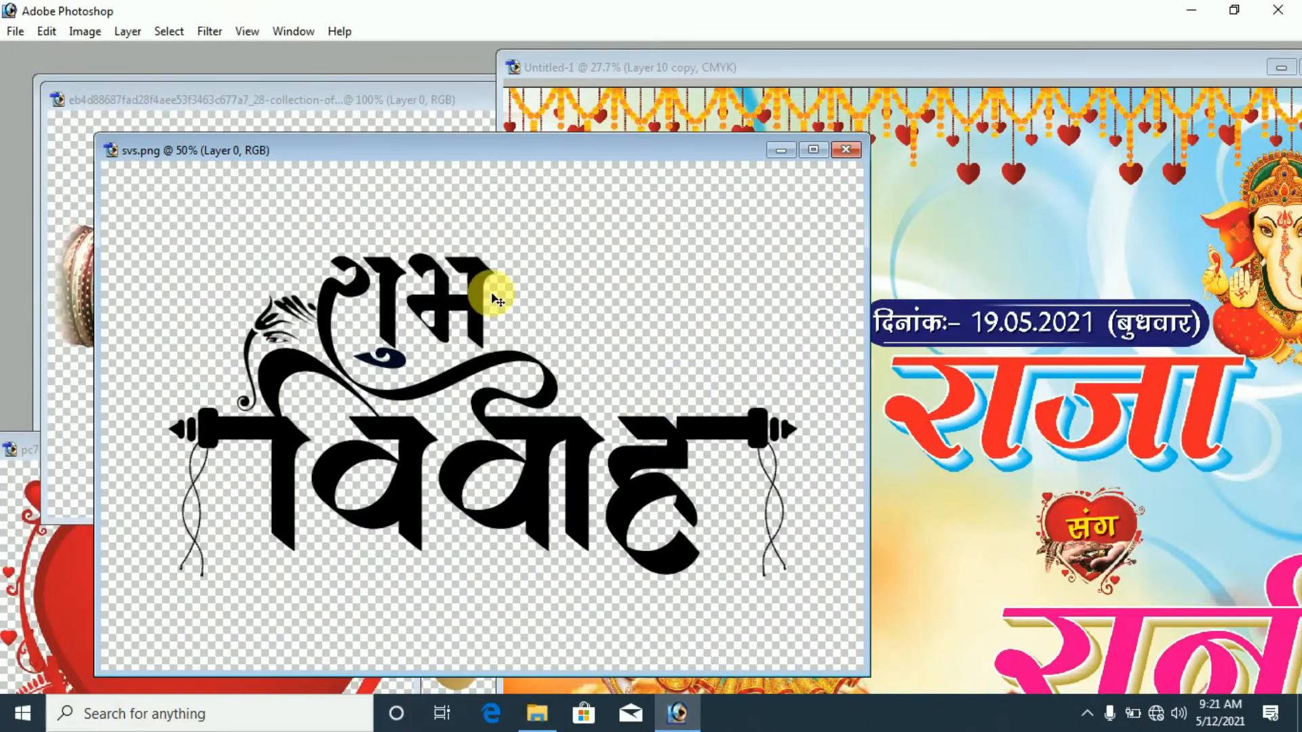
Bring the शुभ विवाह artwork into the wedding design and place it above the date bar
left_click_drag(1094, 302, 1078, 303)
key("f")
left_click_drag(875, 328, 767, 176)
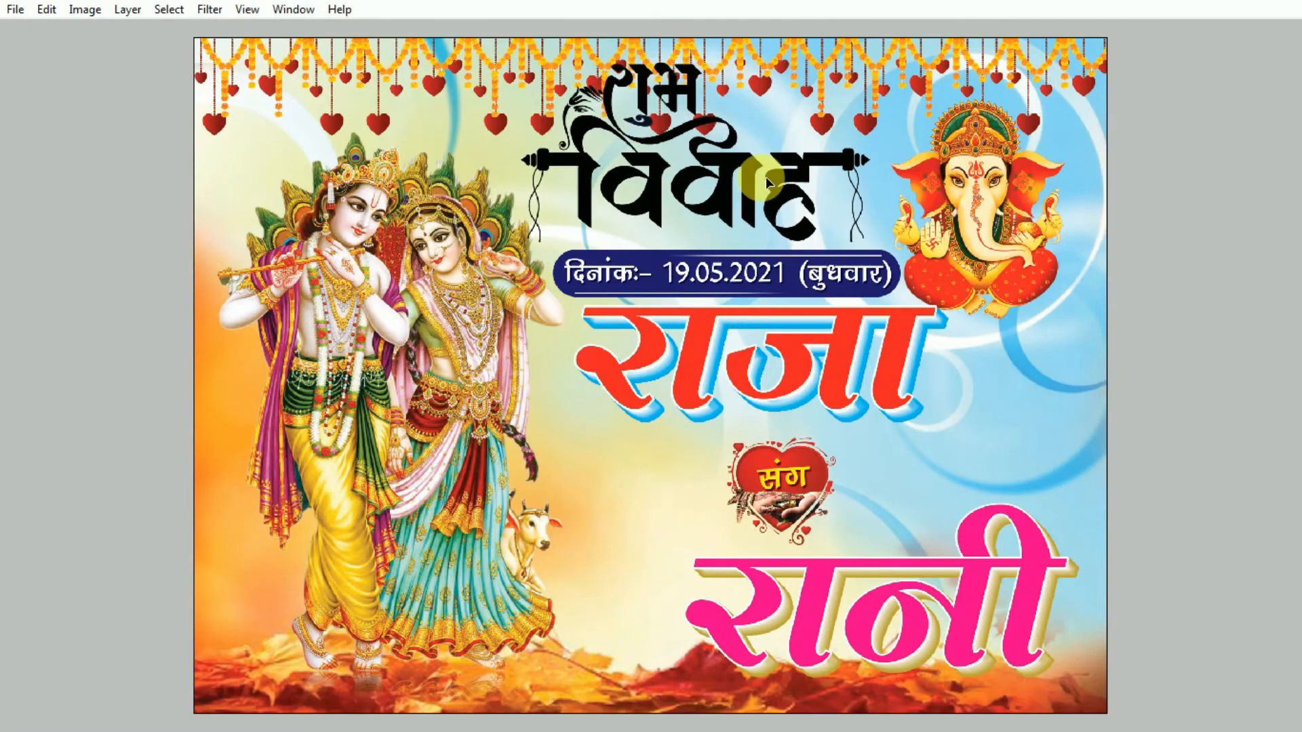
Scale down the शुभ विवाह title and position it between the garlands and the date bar
key("ctrl+t")
left_click_drag(876, 74, 772, 327)
key("Return")
key("ctrl+plus")
key("ctrl+plus")
left_click_drag(841, 266, 830, 269)
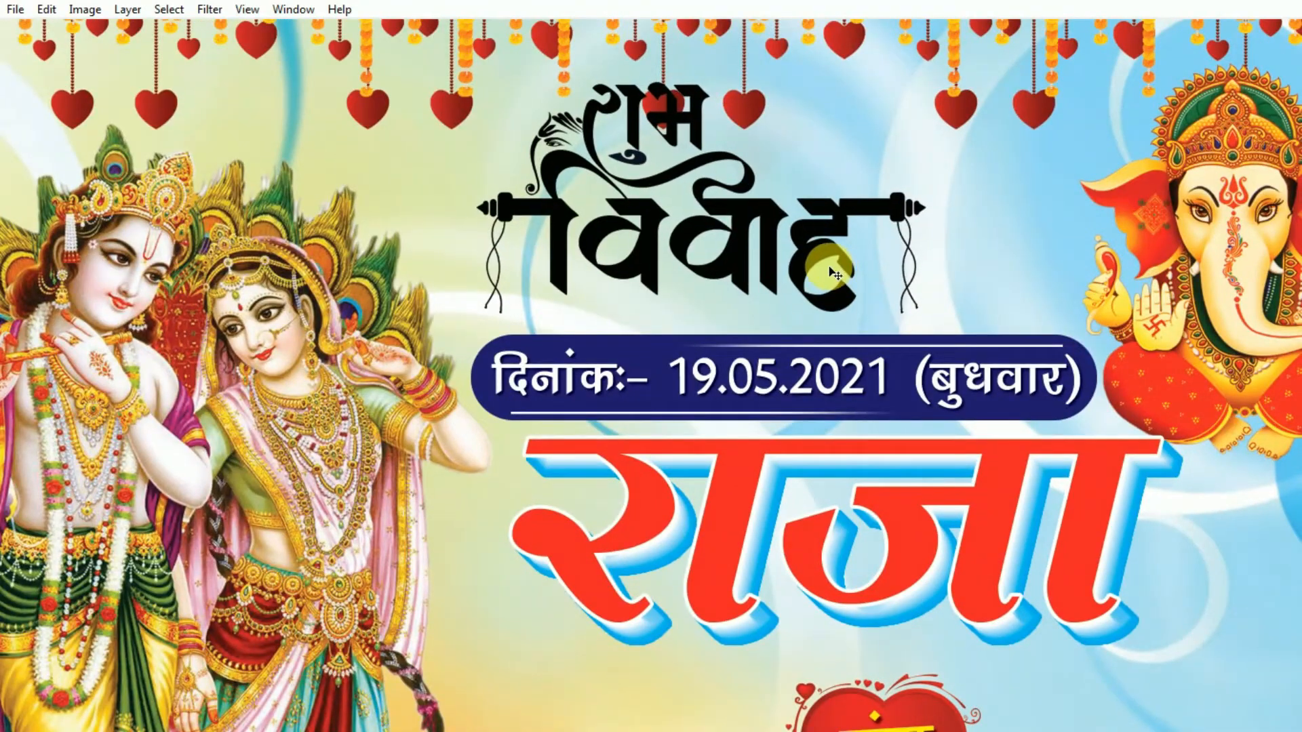
Add a Gradient Overlay to the शुभ विवाह title with a dark red starting stop of C 0, M 100, Y 100, K 50
key("y")
key("n")
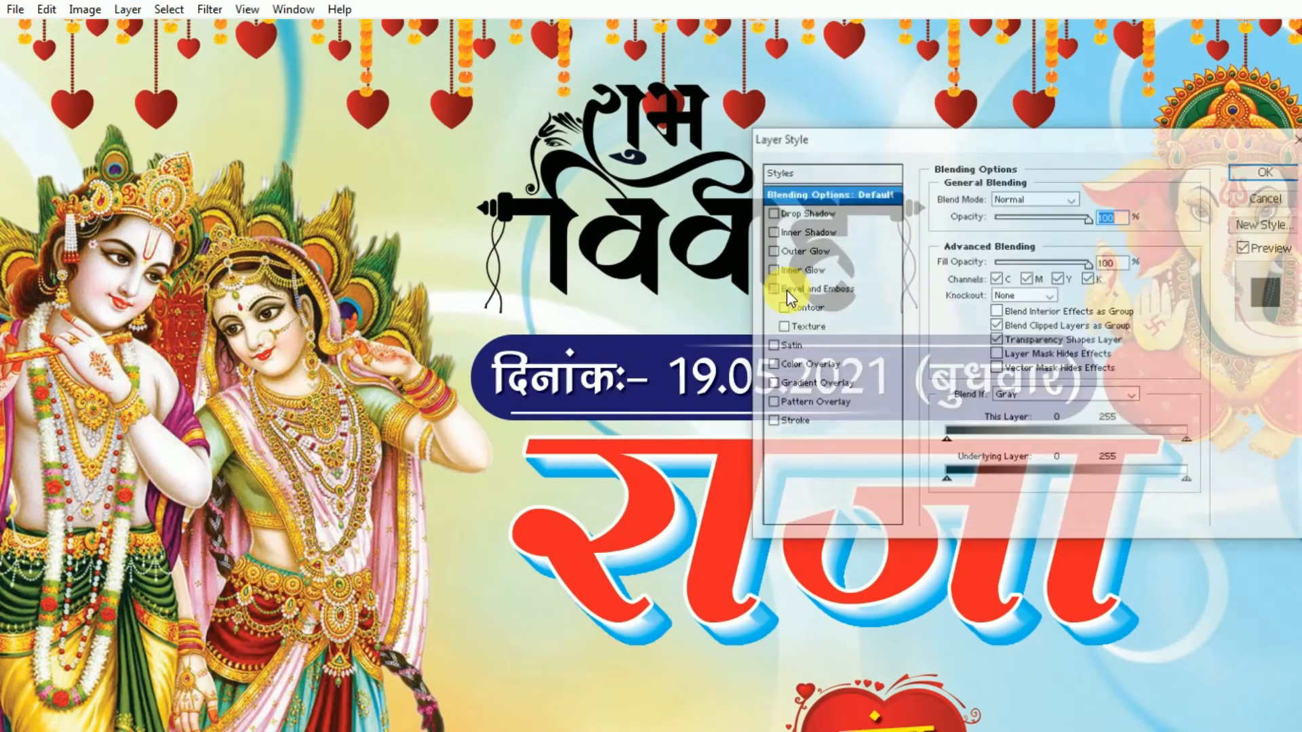
left_click(806, 385)
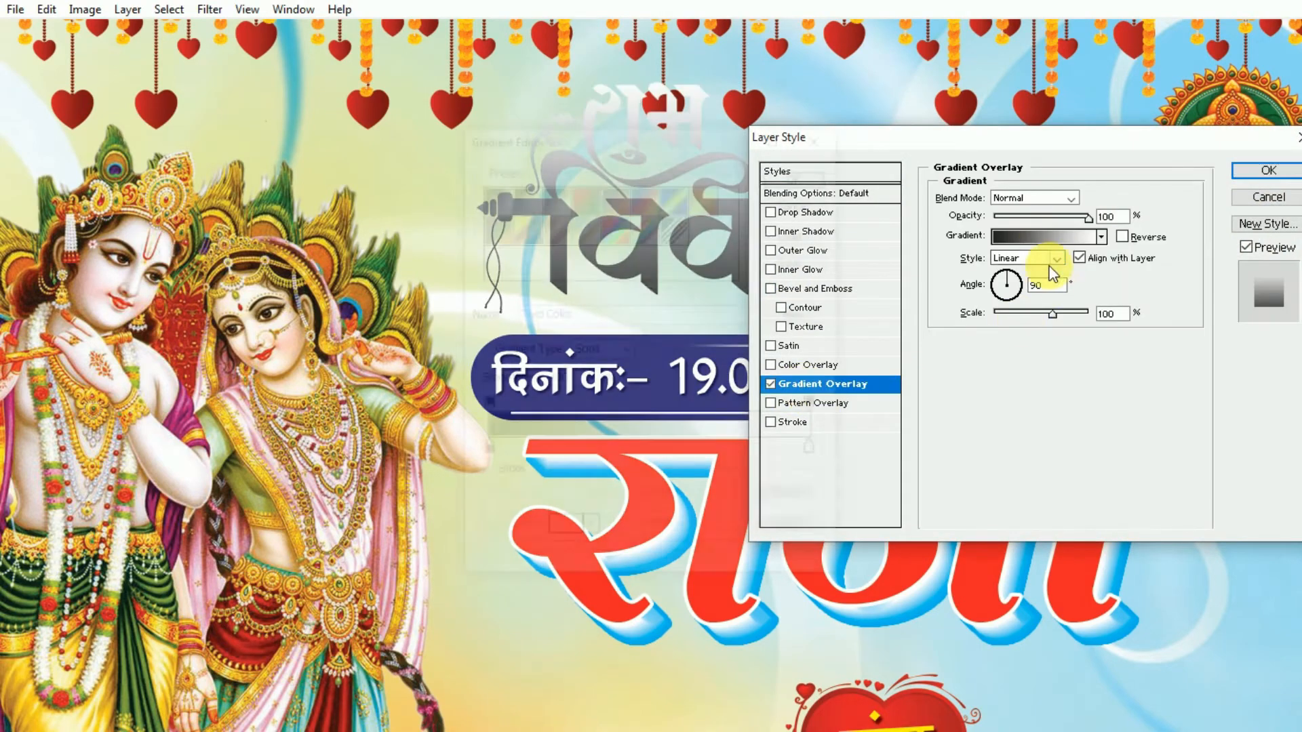
left_click(1048, 237)
double_click(483, 452)
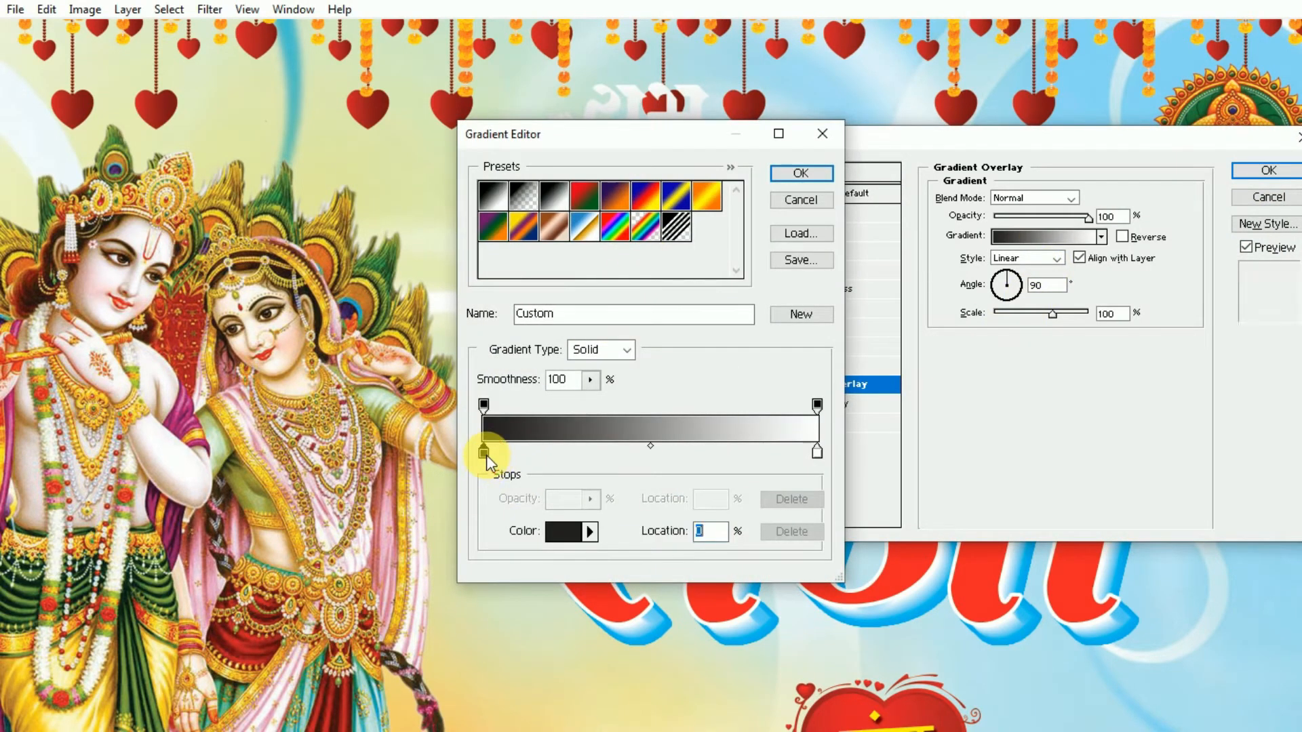
type("100")
key("Tab")
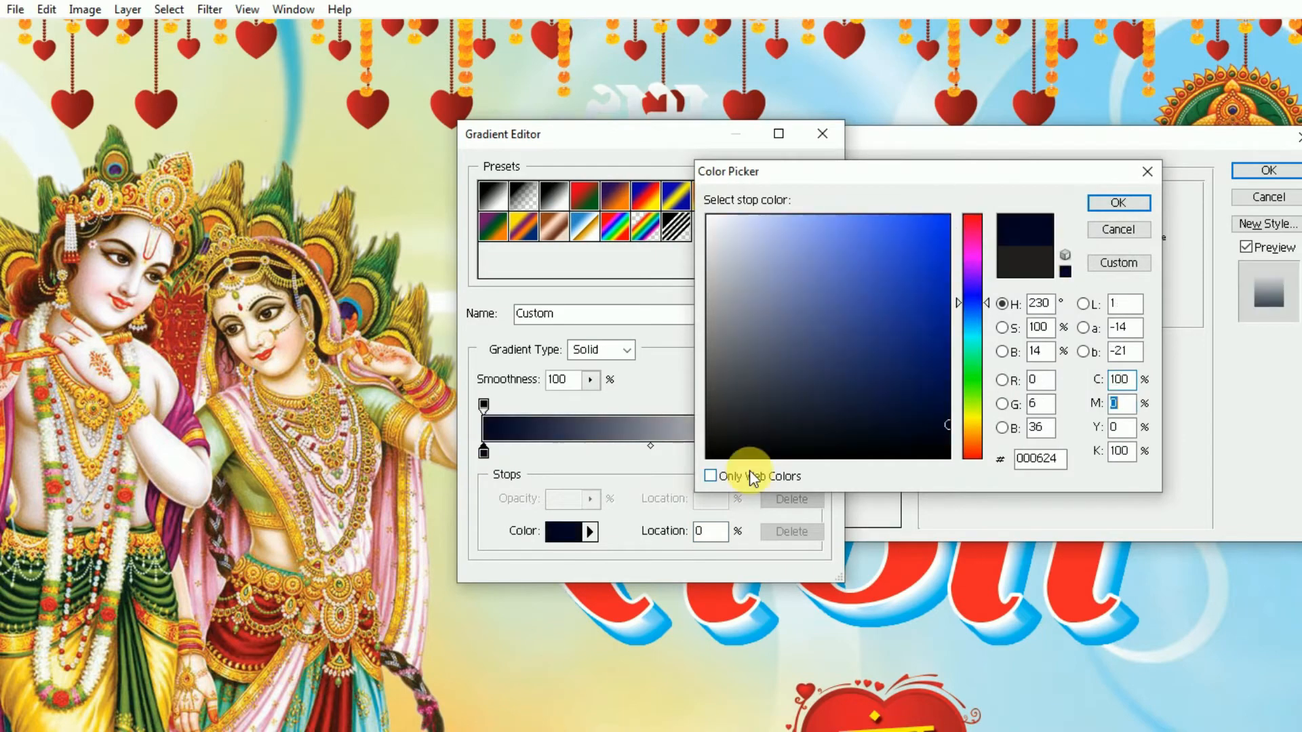
type("100")
key("Tab")
key("Tab")
key("shift+Tab")
type("0")
key("Tab")
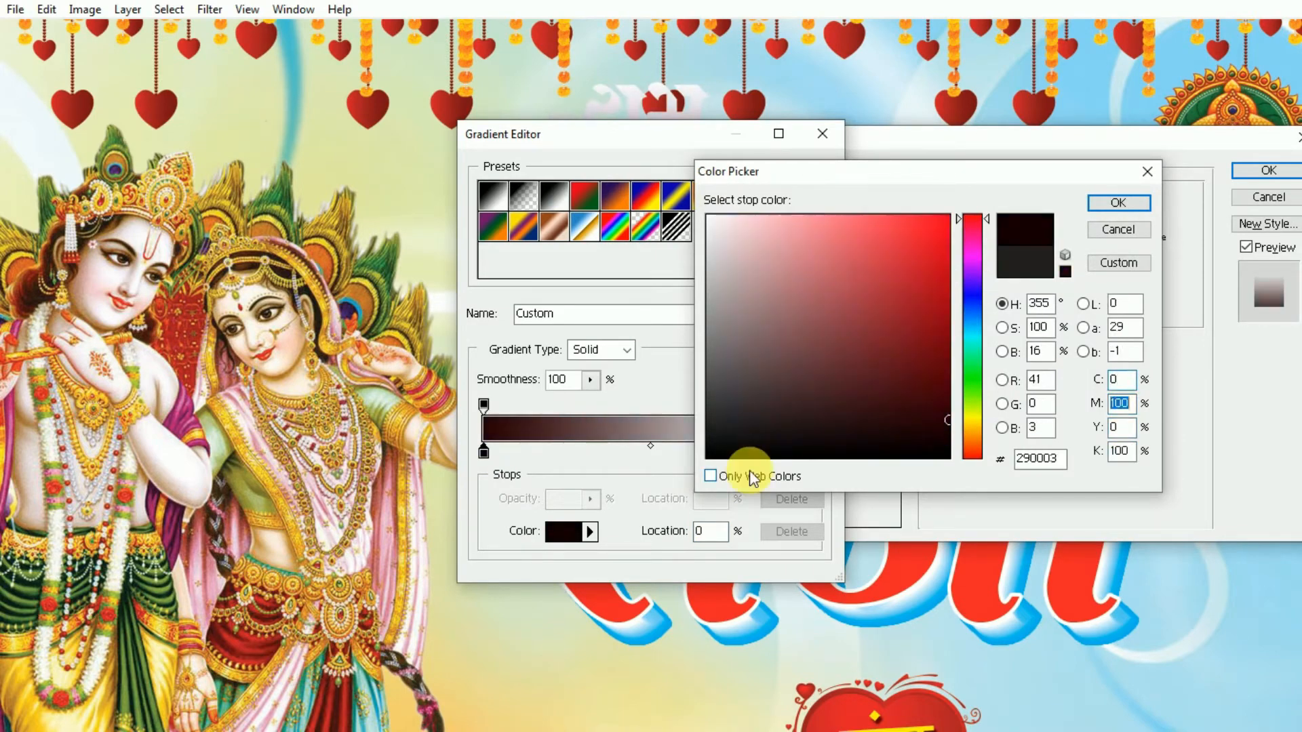
type("50")
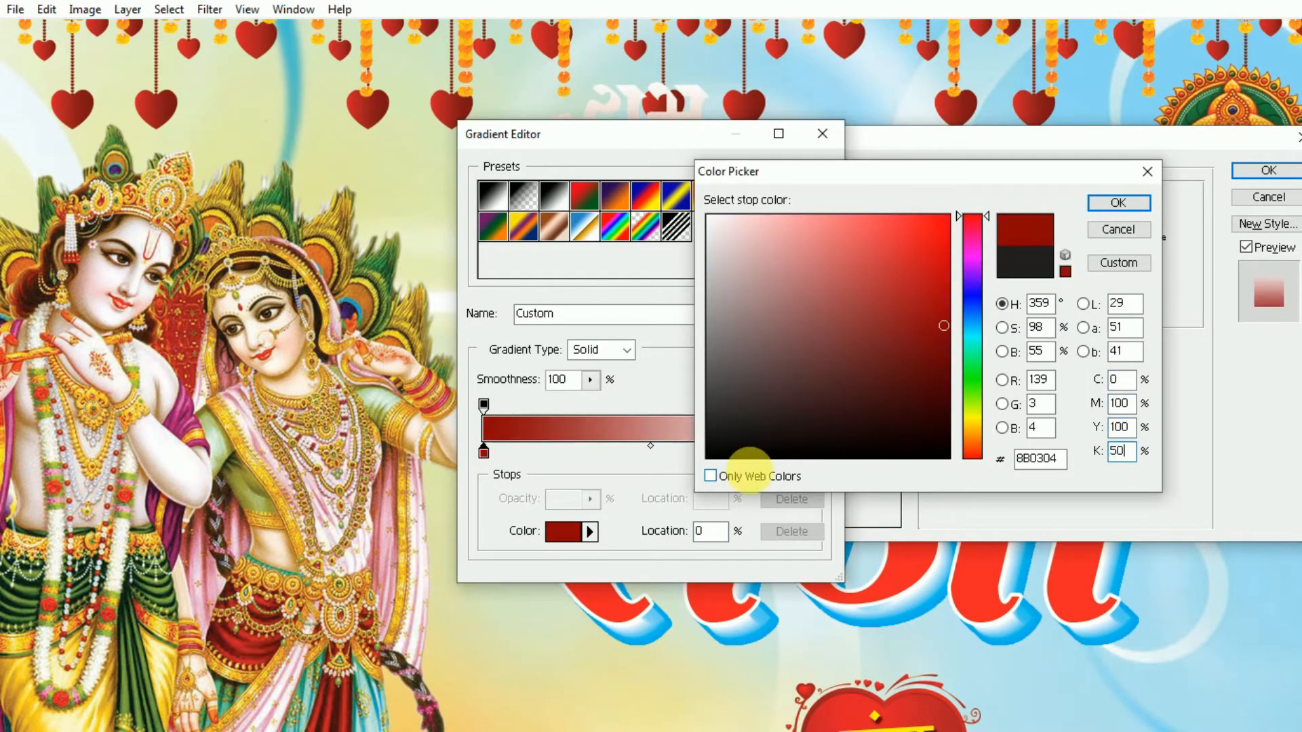
key("Return")
Set the title gradient's end stop to bright red, C 0, M 100, Y 100, K 0
left_click(817, 450)
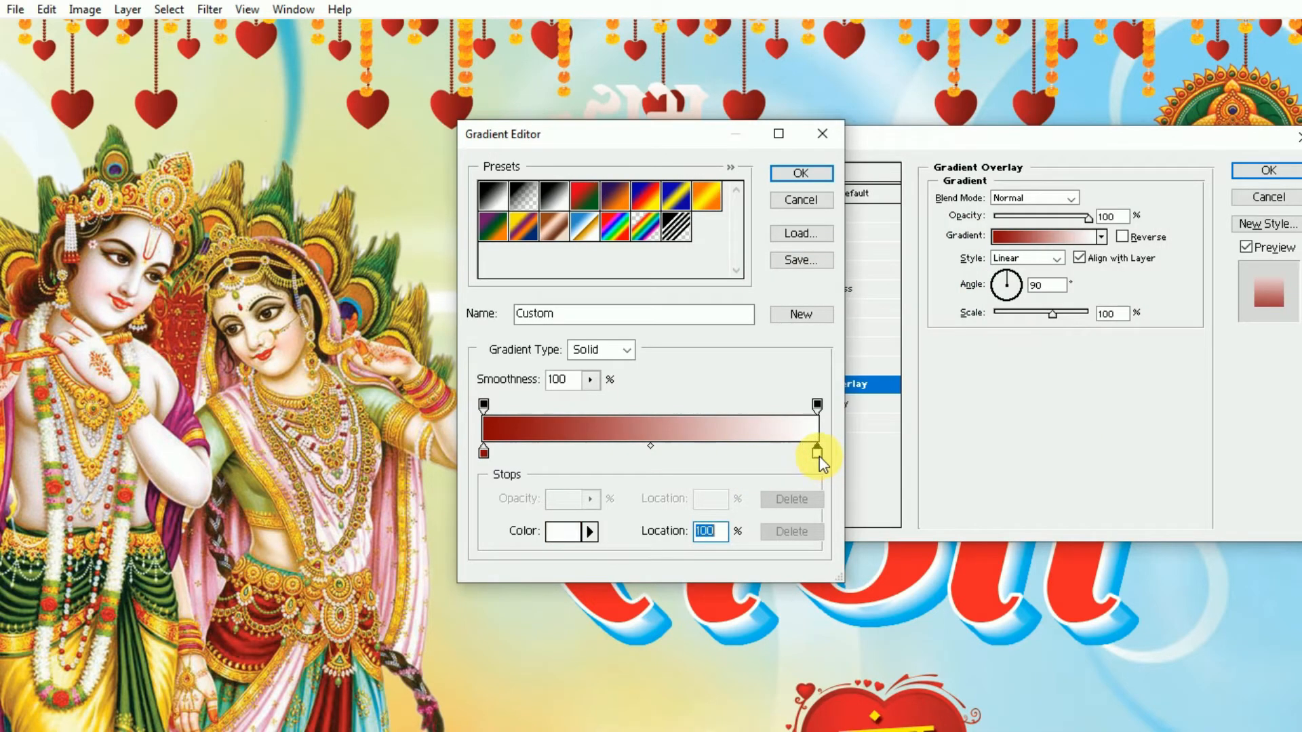
double_click(817, 452)
type("100")
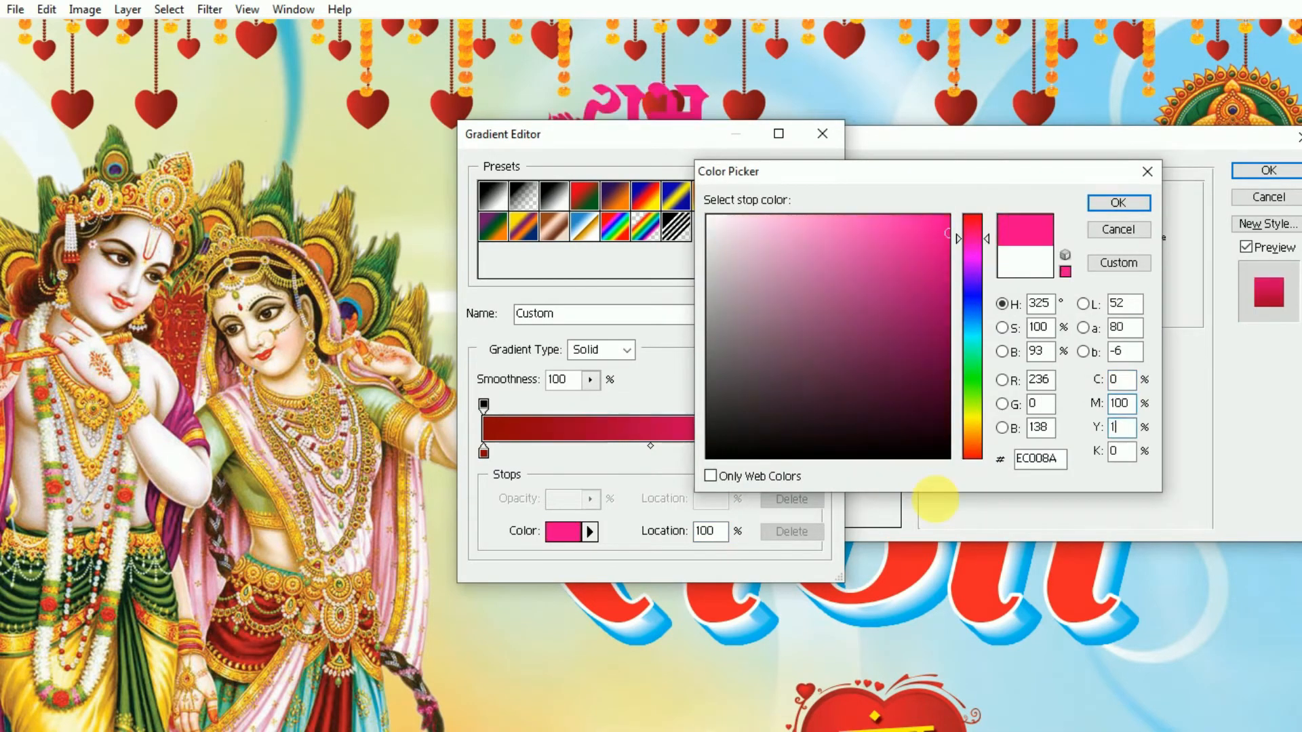
key("Tab")
type("100")
key("Return")
key("Return")
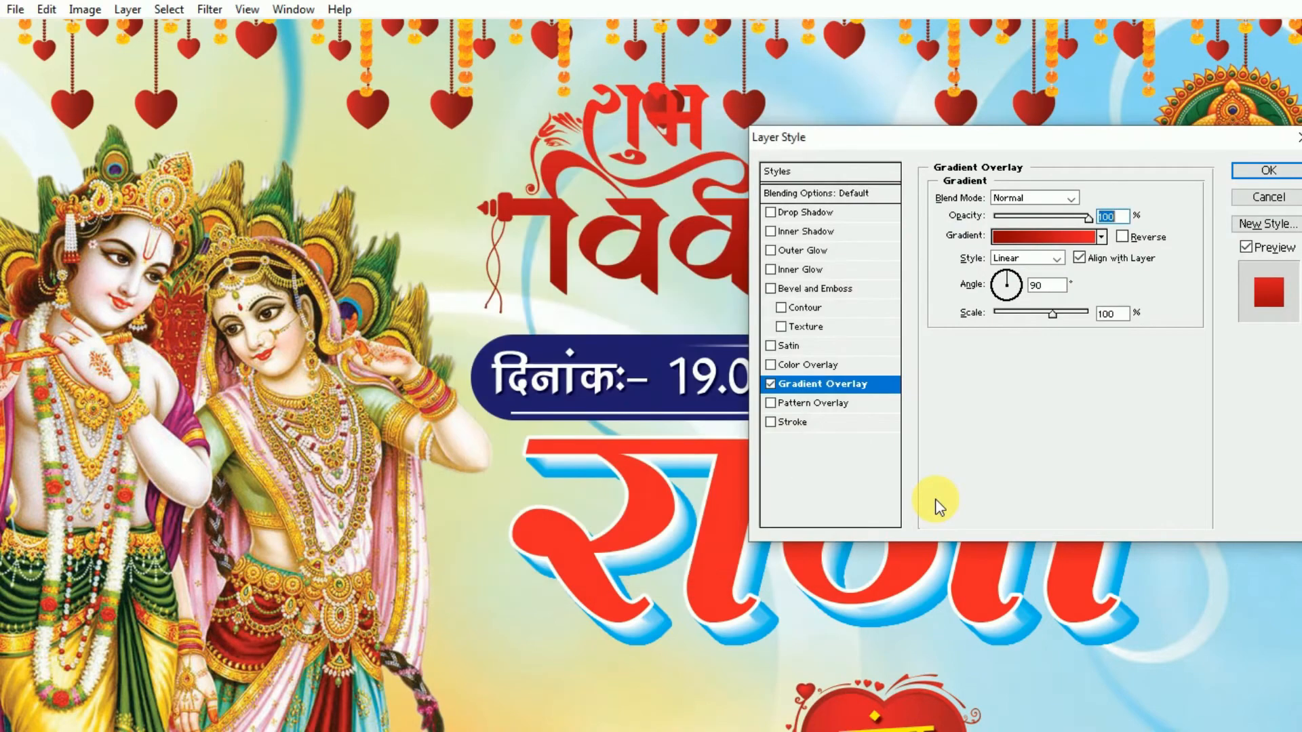
Save the red gradient as a new preset and apply the layer style to the शुभ विवाह title
left_click(1055, 238)
left_click_drag(682, 144, 954, 181)
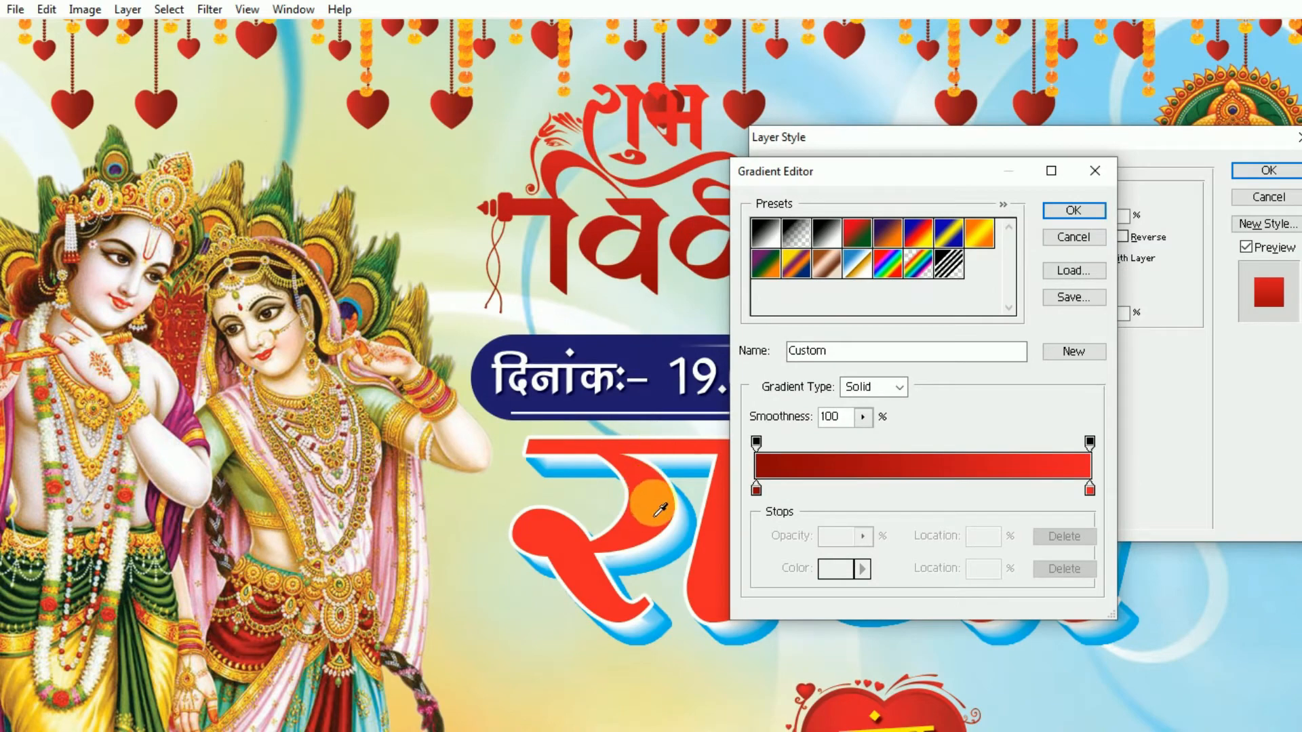
left_click(1092, 352)
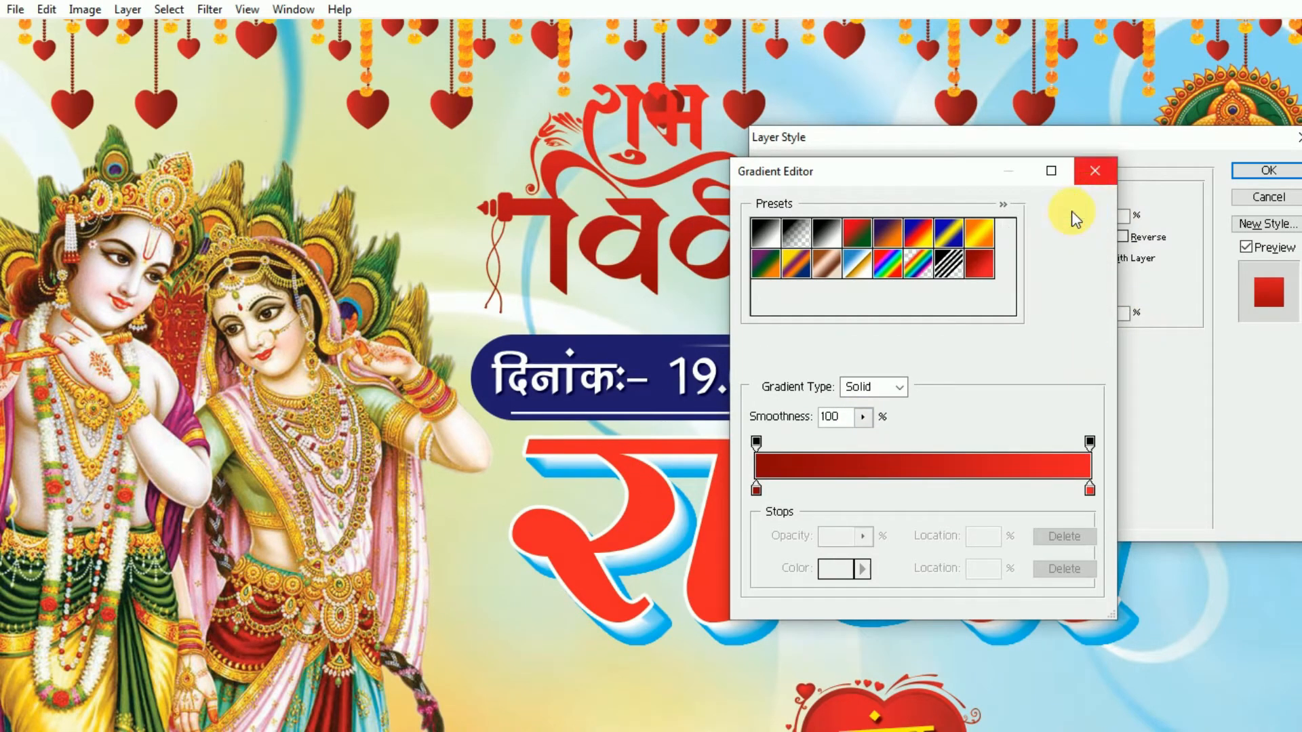
left_click(1075, 210)
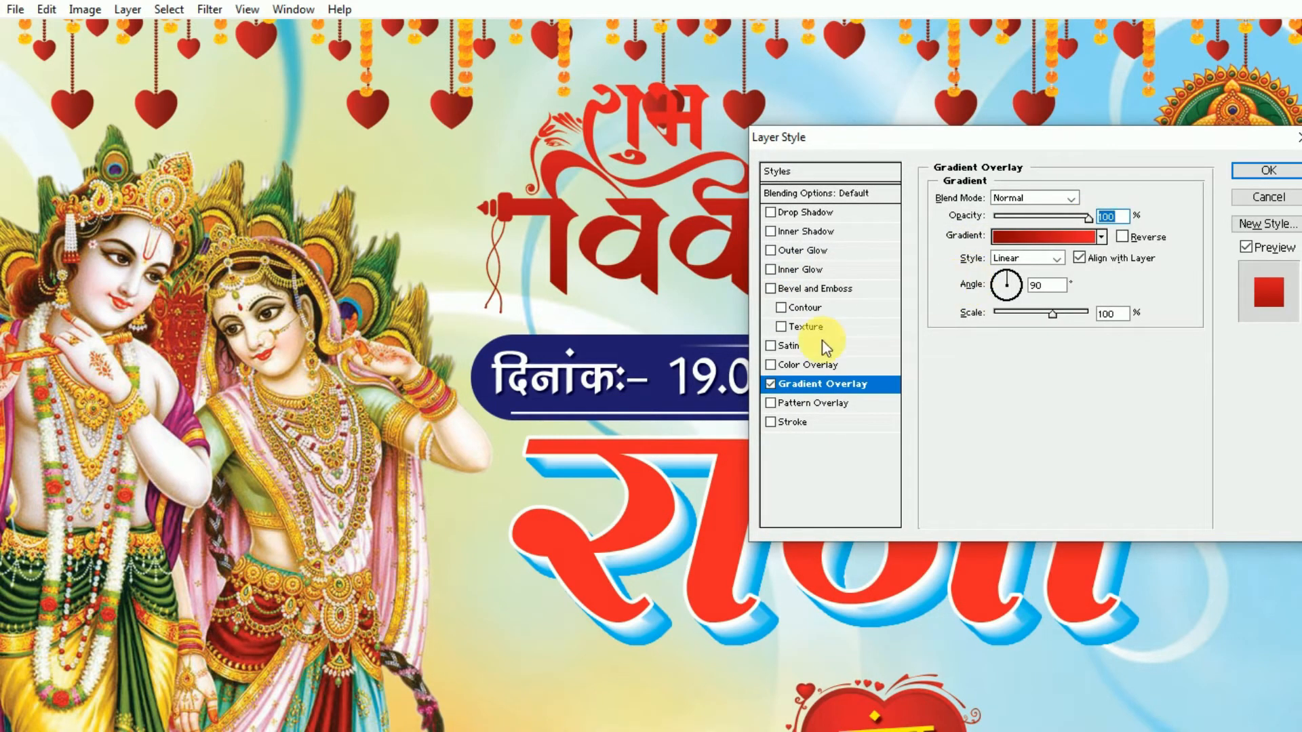
key("Return")
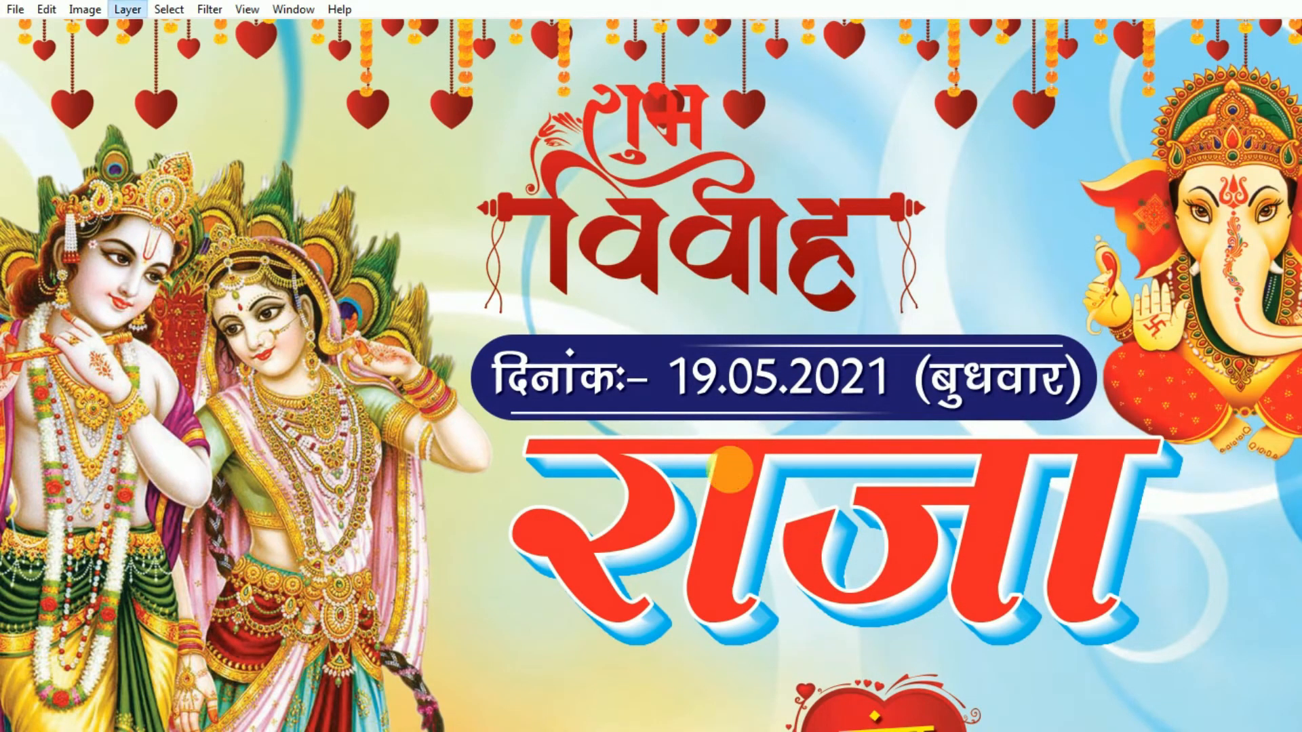
Try to replace the राजा text's Color Overlay with a Gradient Overlay using the saved red gradient preset
key("y")
key("Return")
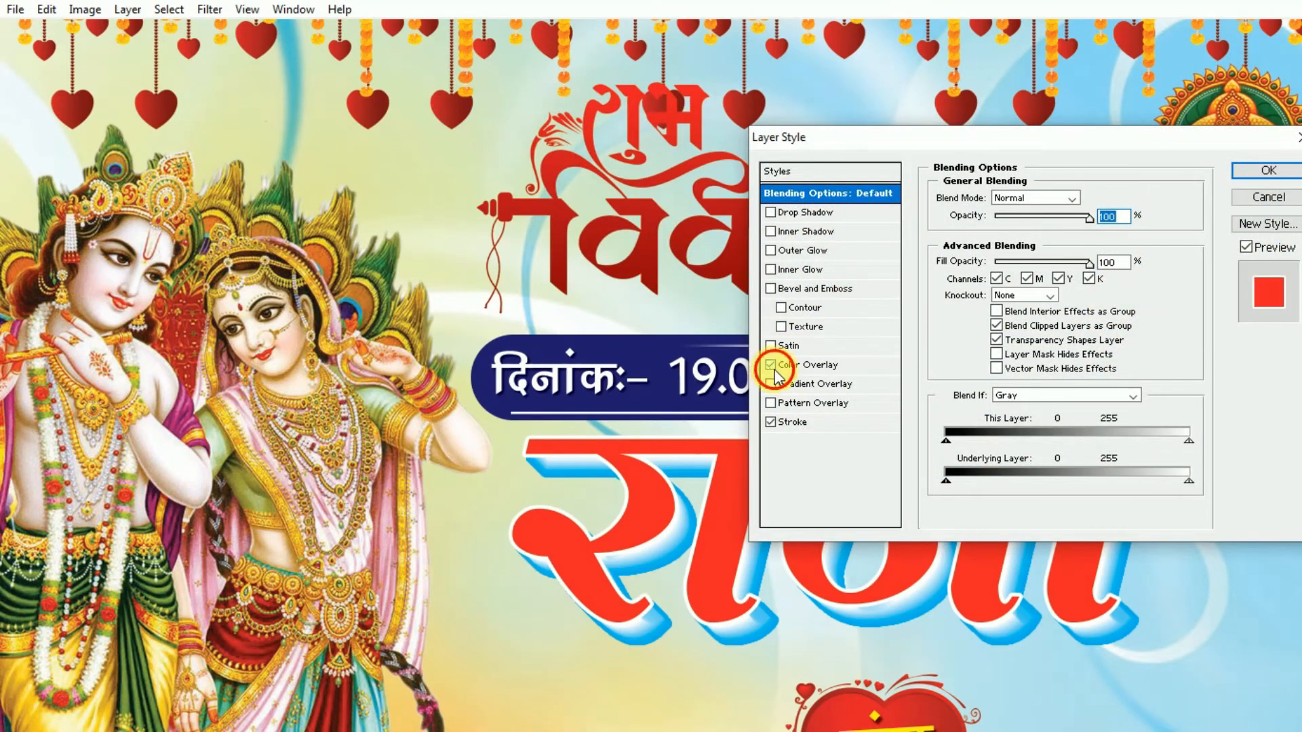
left_click(771, 364)
left_click(793, 383)
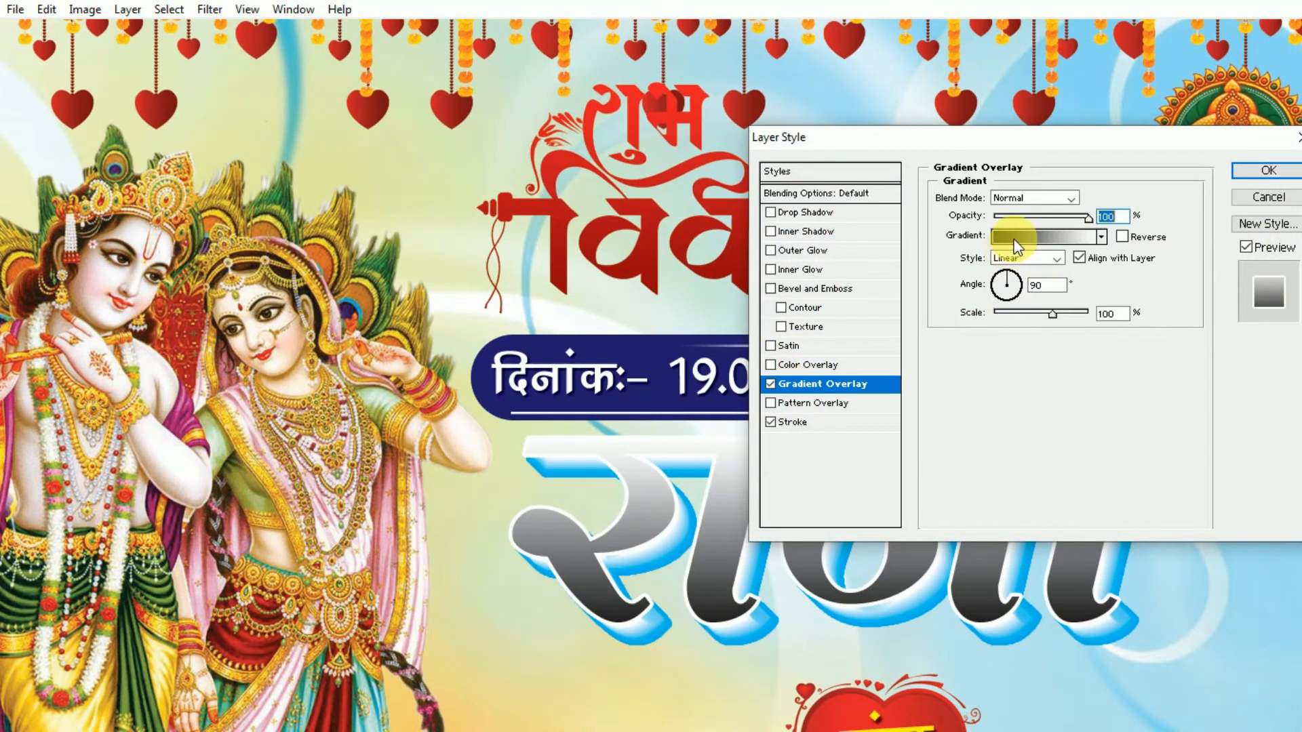
left_click(1044, 236)
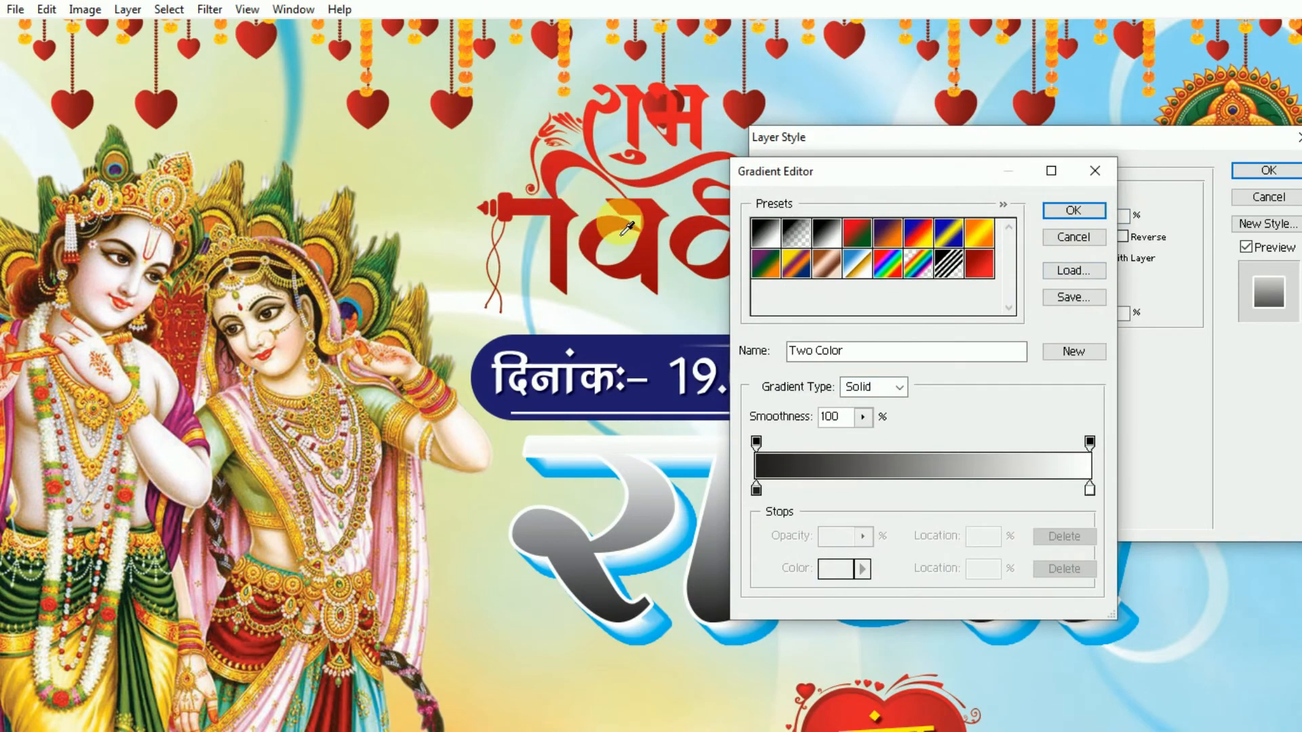
left_click(983, 271)
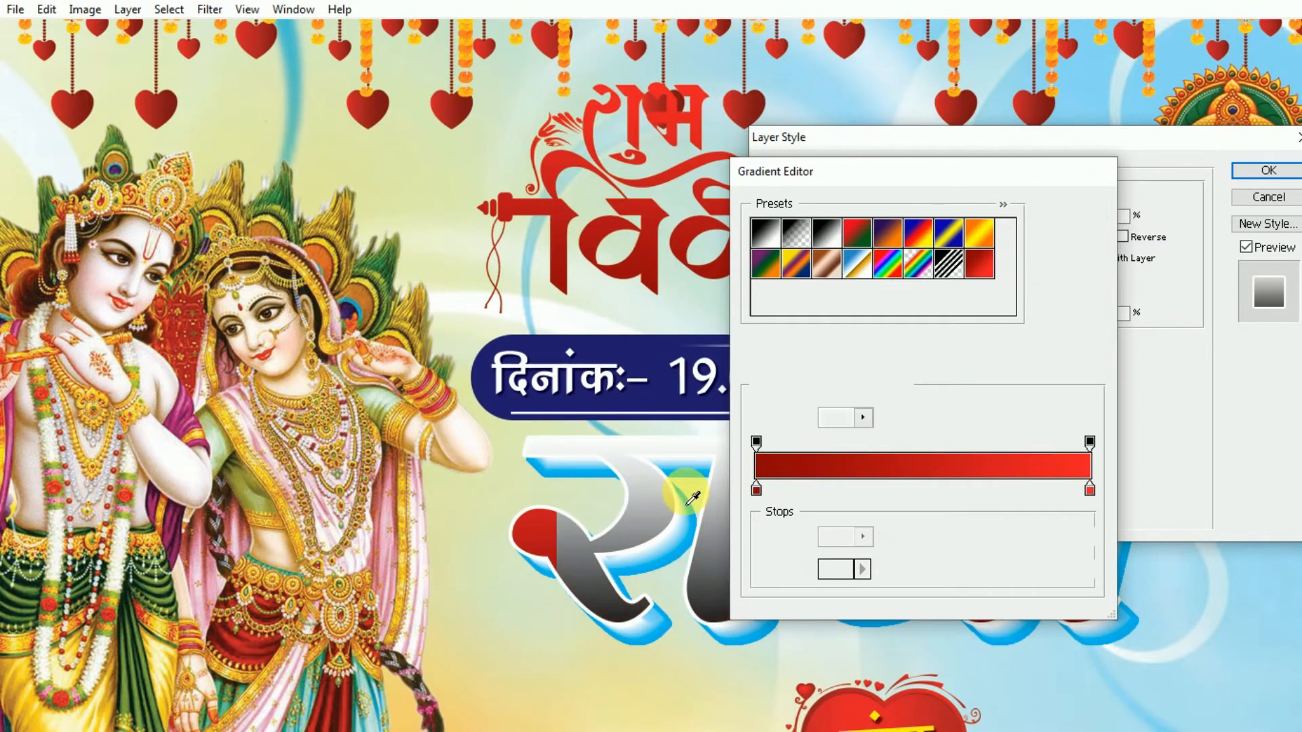
key("Return")
key("Return")
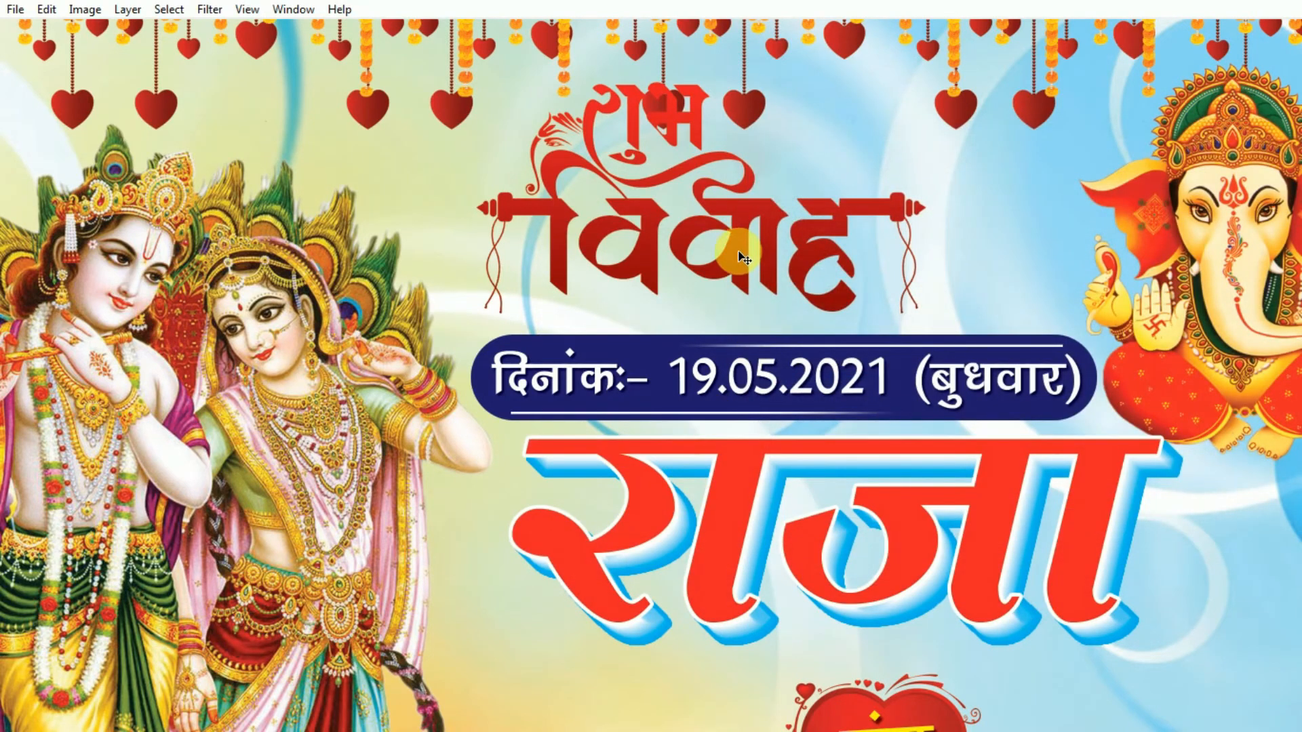
Set the शुभ विवाह title's Gradient Overlay to the Reflected style at a 36° angle and reverse it
key("alt+l")
key("y")
key("n")
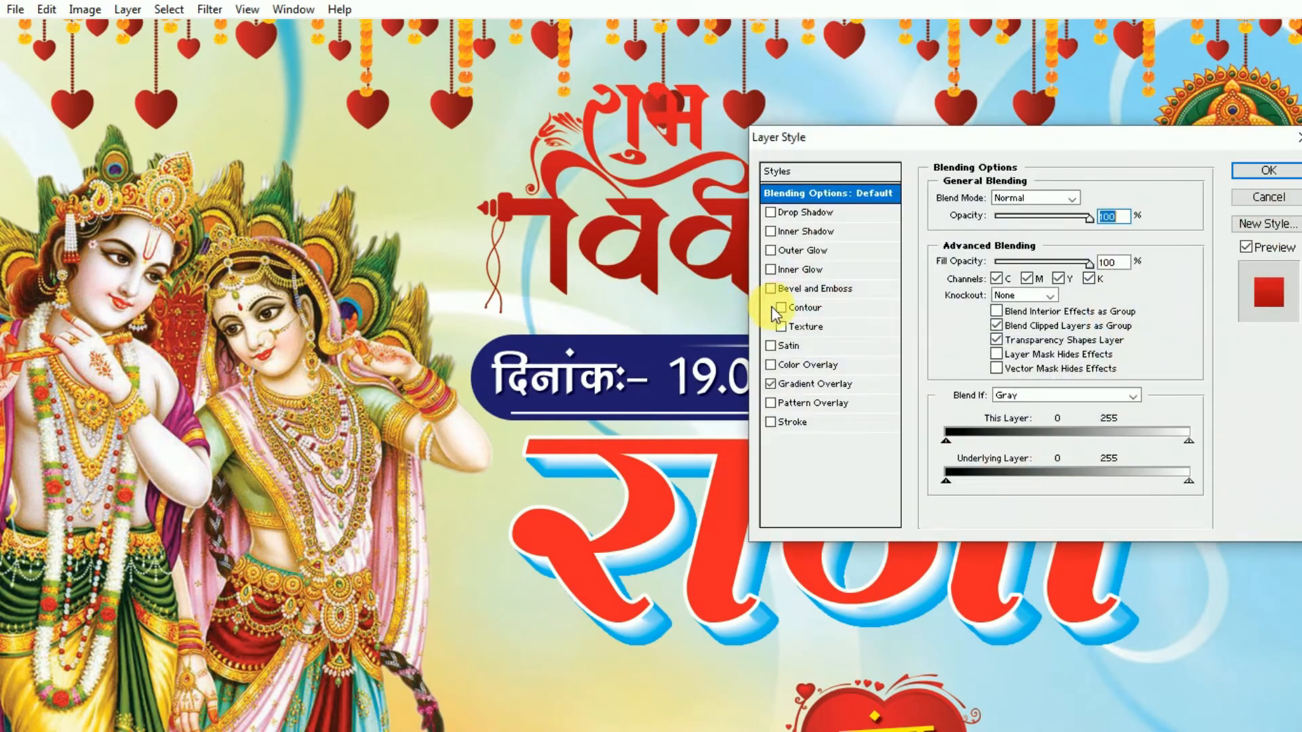
left_click(811, 384)
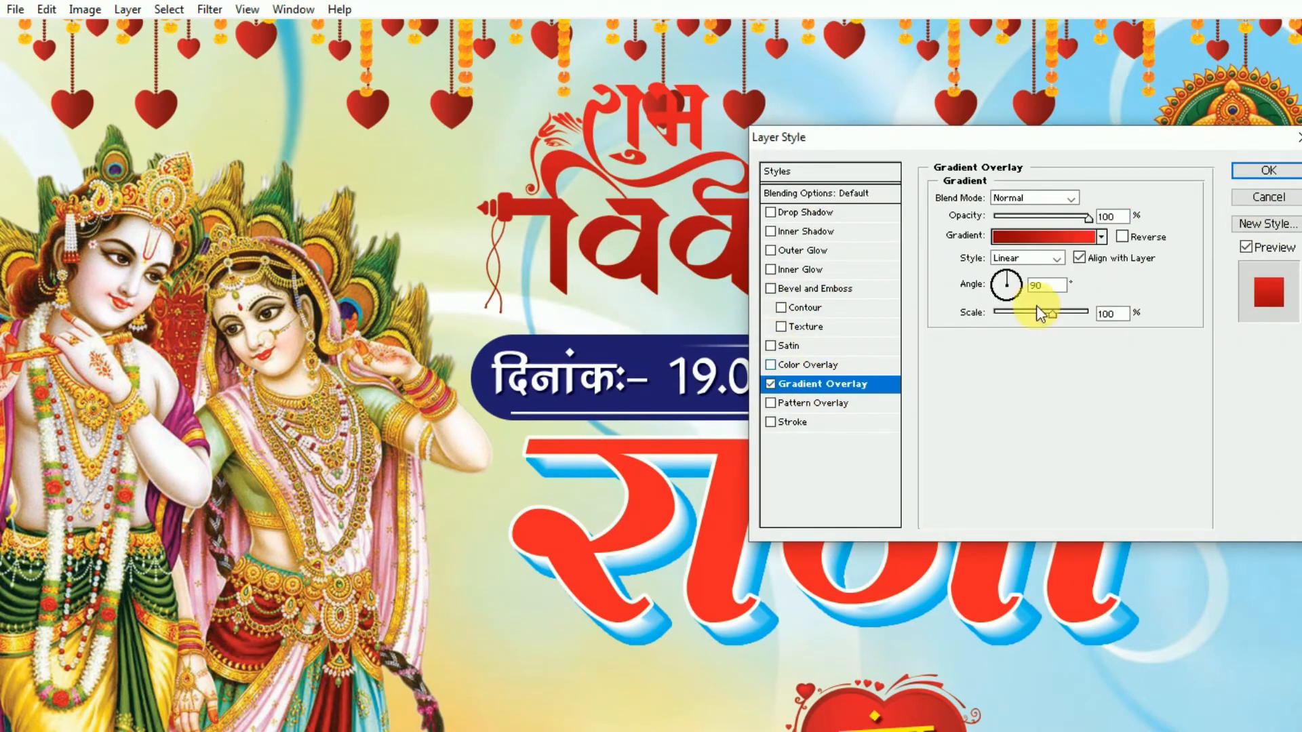
left_click(1047, 259)
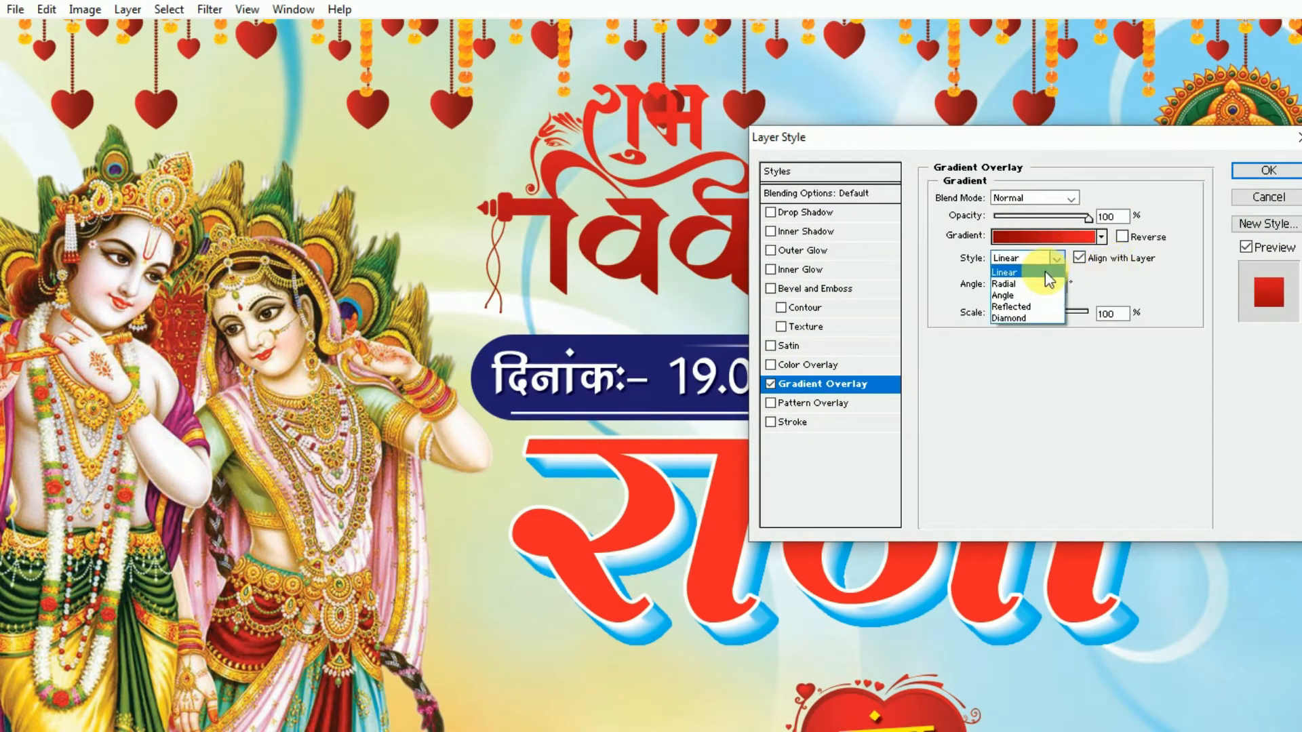
left_click(1015, 306)
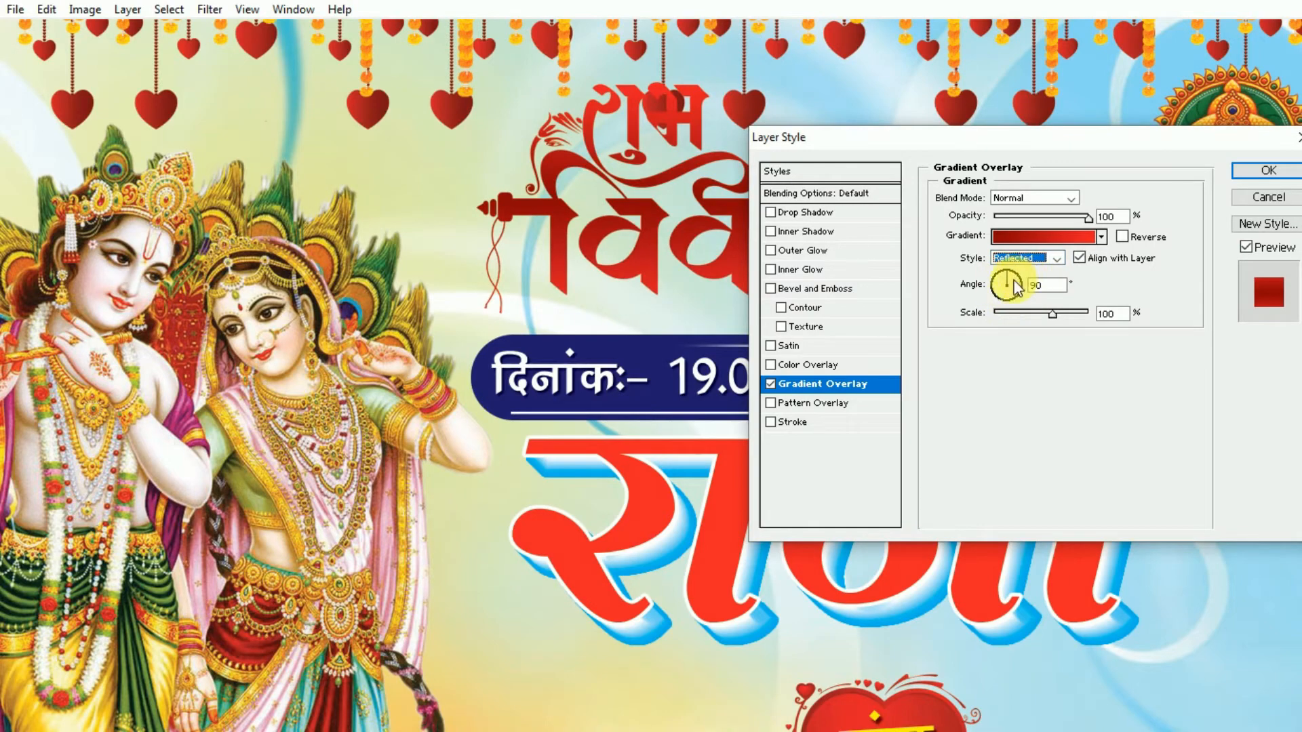
left_click(1017, 288)
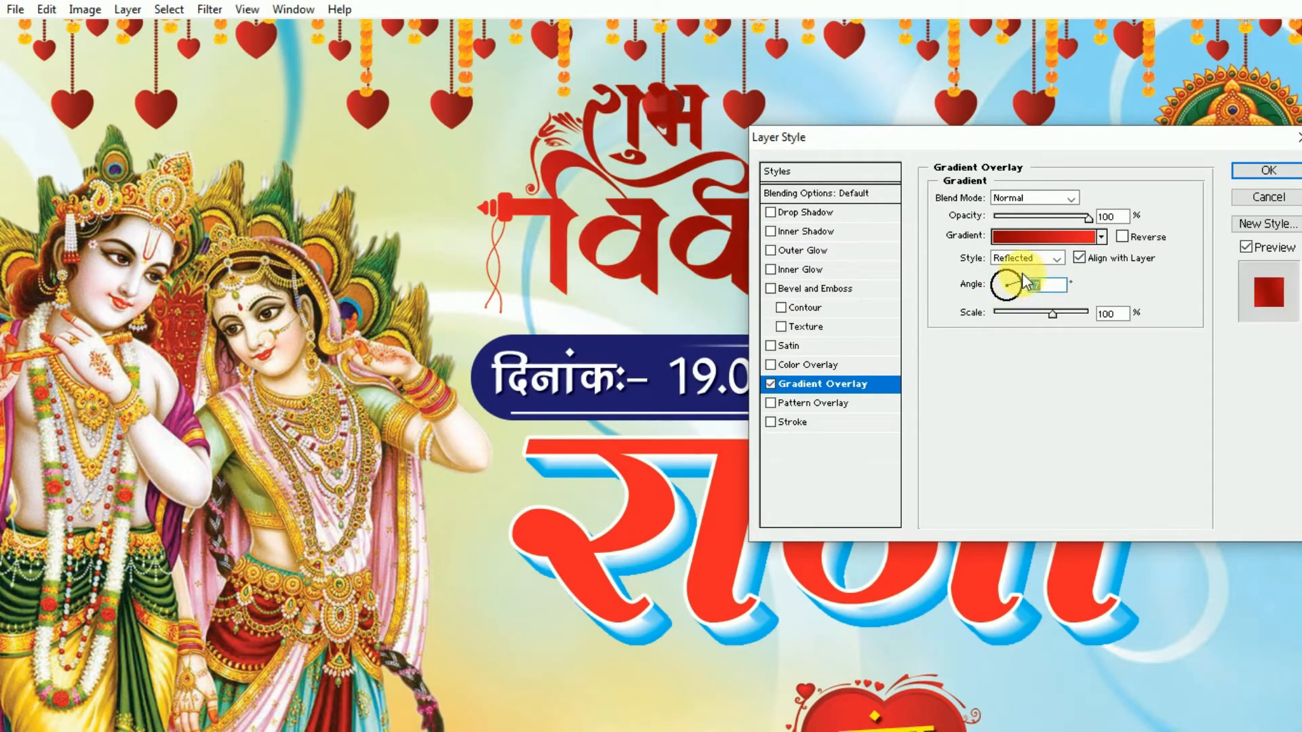
left_click(1019, 275)
left_click(1121, 236)
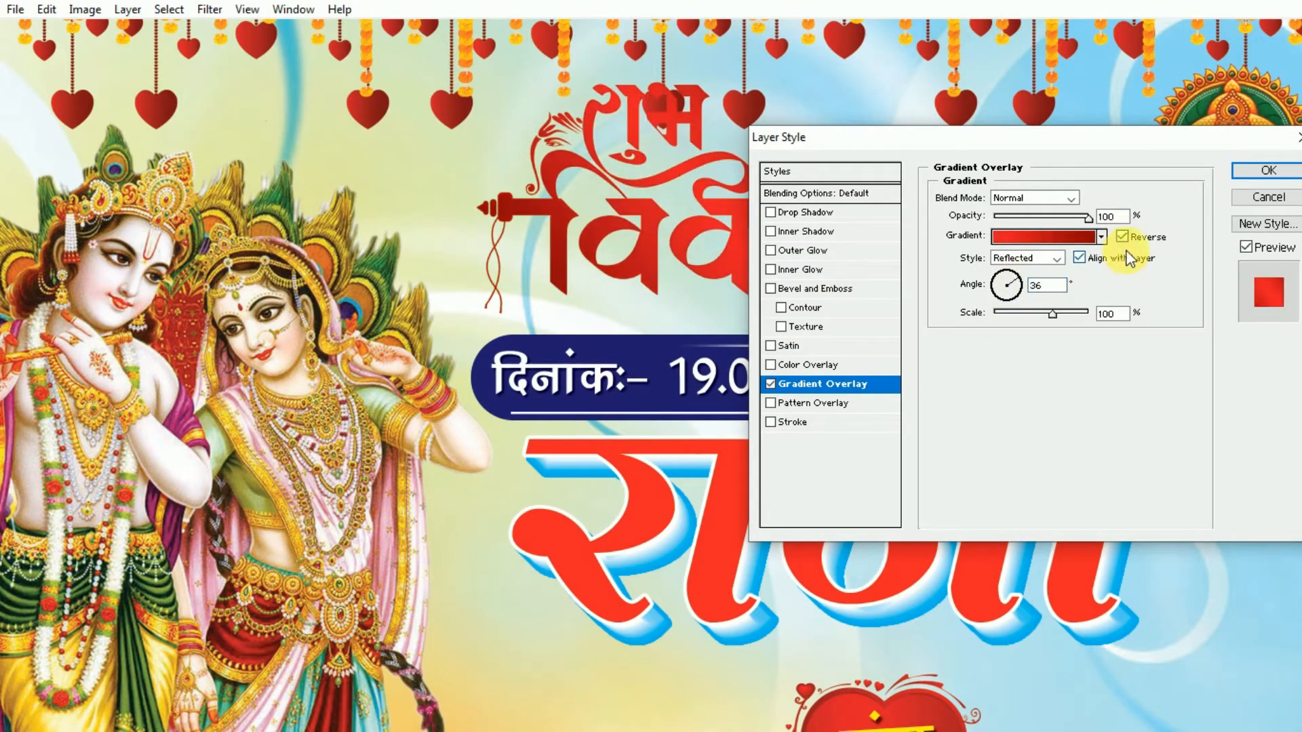
Add a white 3 px outside Stroke to the शुभ विवाह title and apply the layer style
left_click(808, 430)
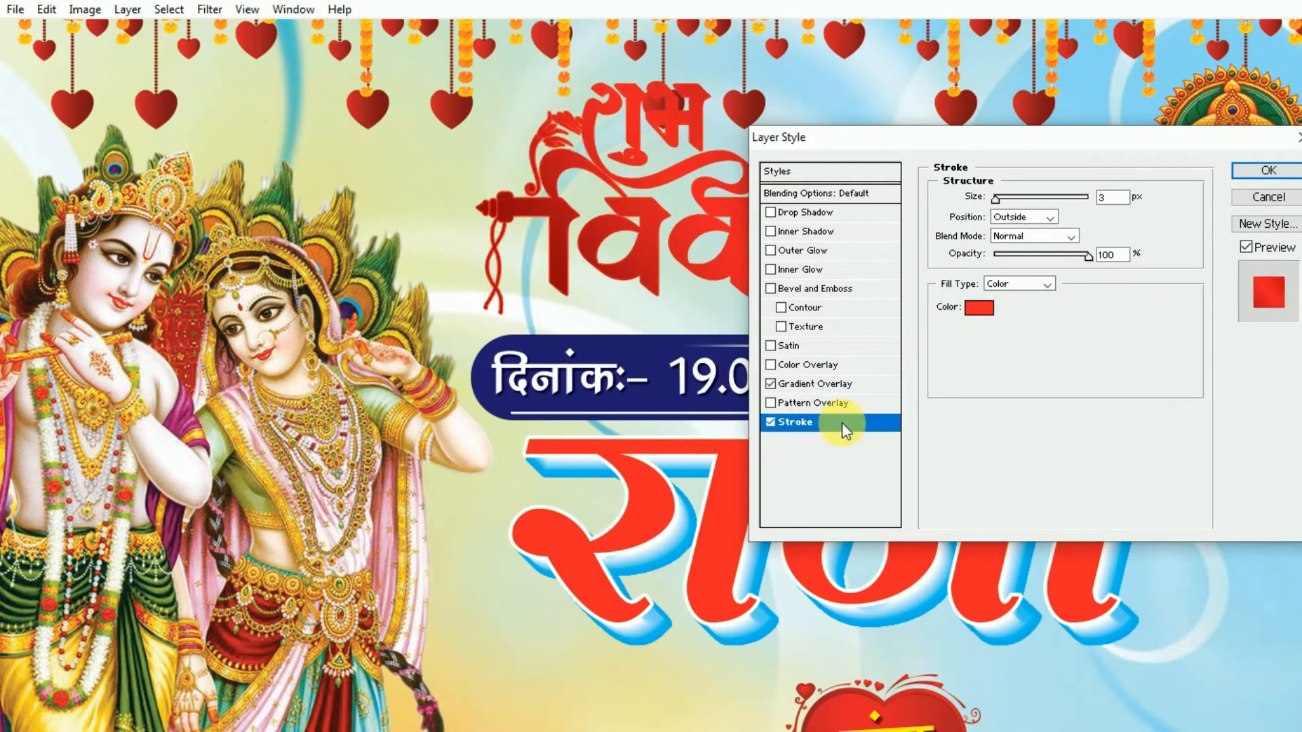
left_click(976, 319)
left_click_drag(669, 188, 667, 190)
key("Return")
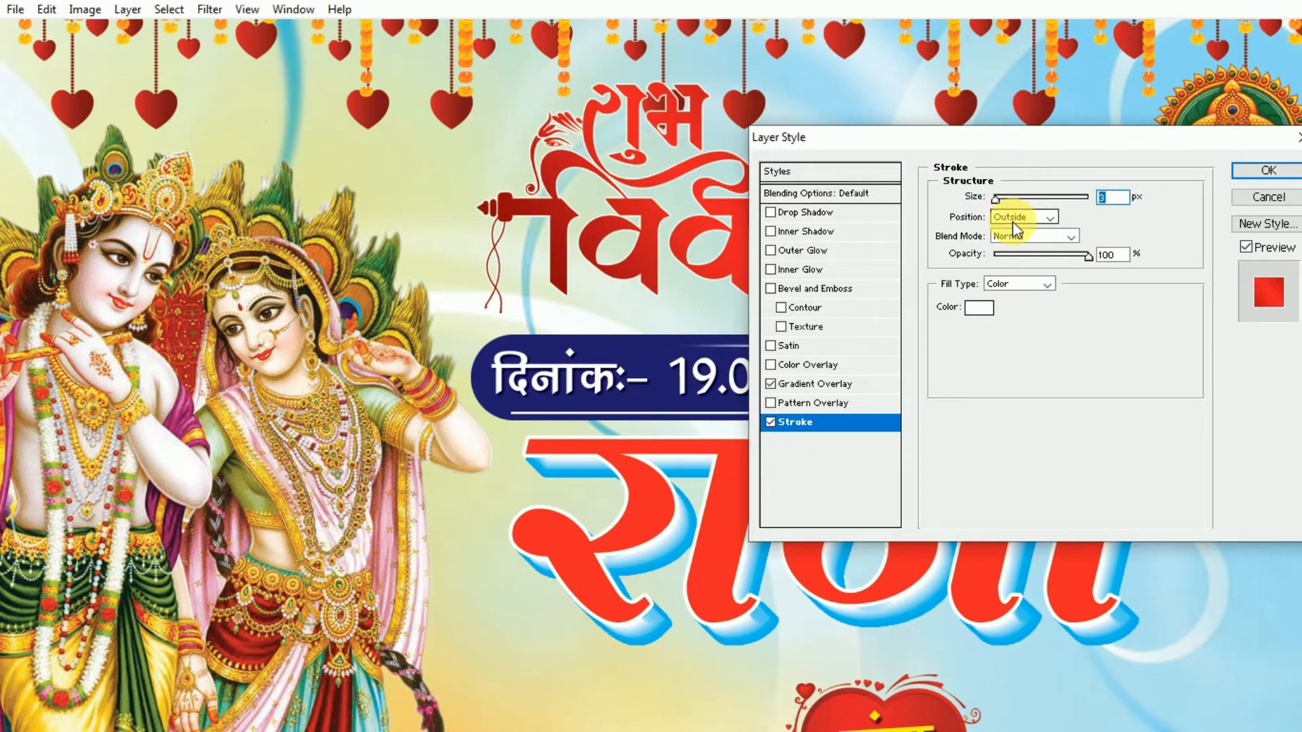
key("Return")
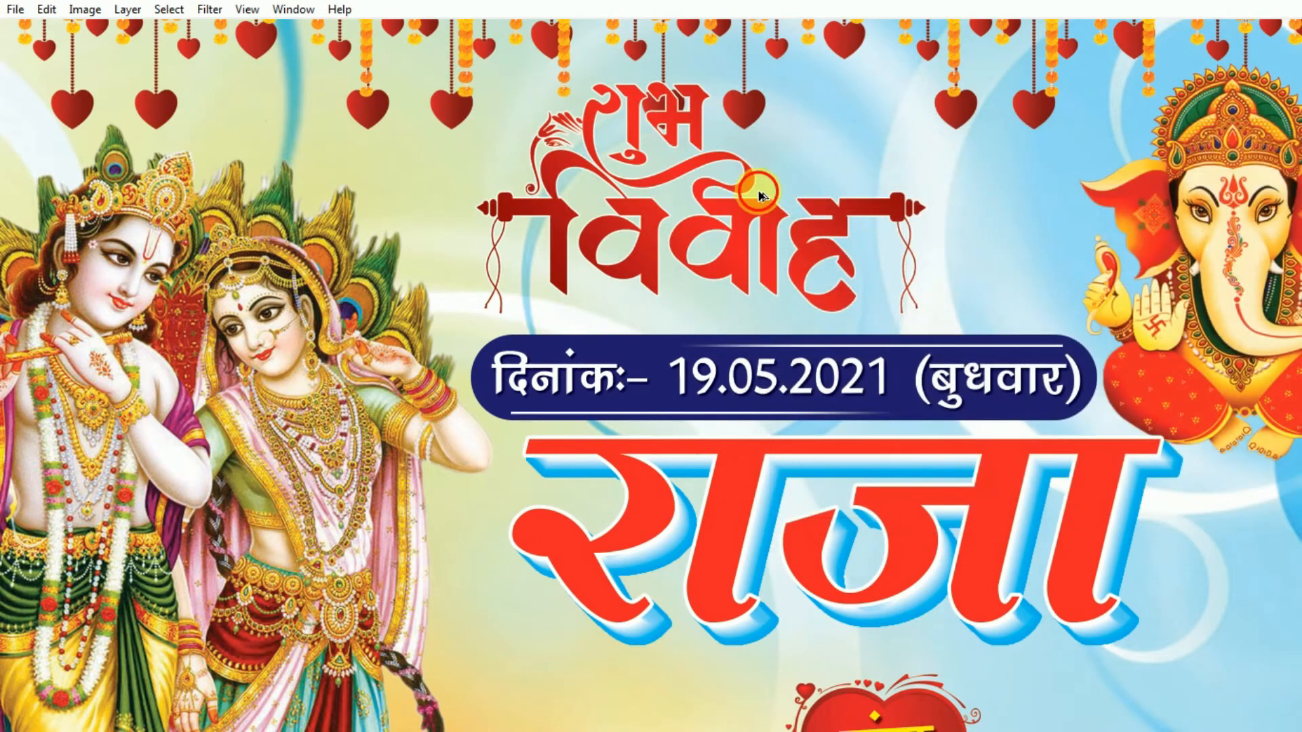
Duplicate the शुभ विवाह title, nudge the copy slightly right and down, and send it behind the original
key("ctrl+j")
key("Right")
key("Right")
key("Right")
key("Right")
key("Right")
key("Right")
key("Right")
key("Right")
key("Right")
key("Right")
key("Right")
key("Right")
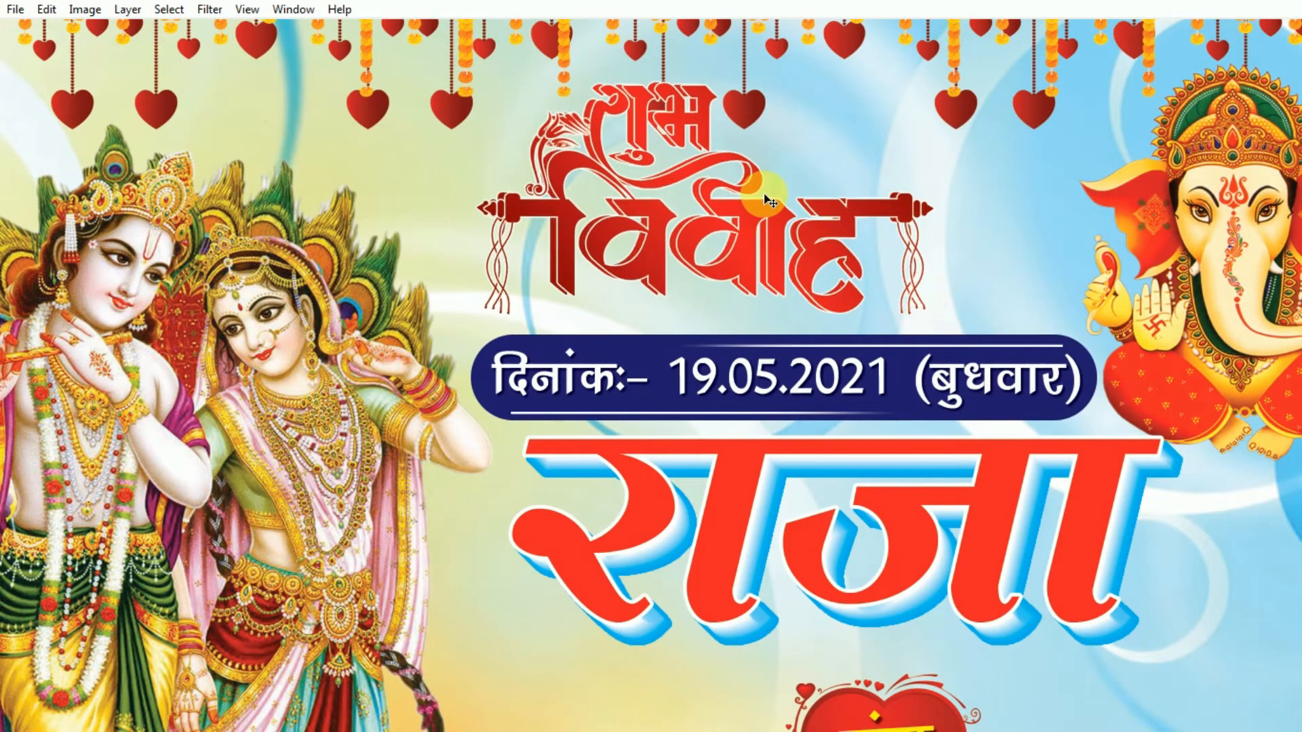
key("Down")
key("Down")
key("Down")
key("Down")
key("Down")
key("Down")
key("Down")
key("Down")
key("Left")
key("Left")
key("Down")
key("Down")
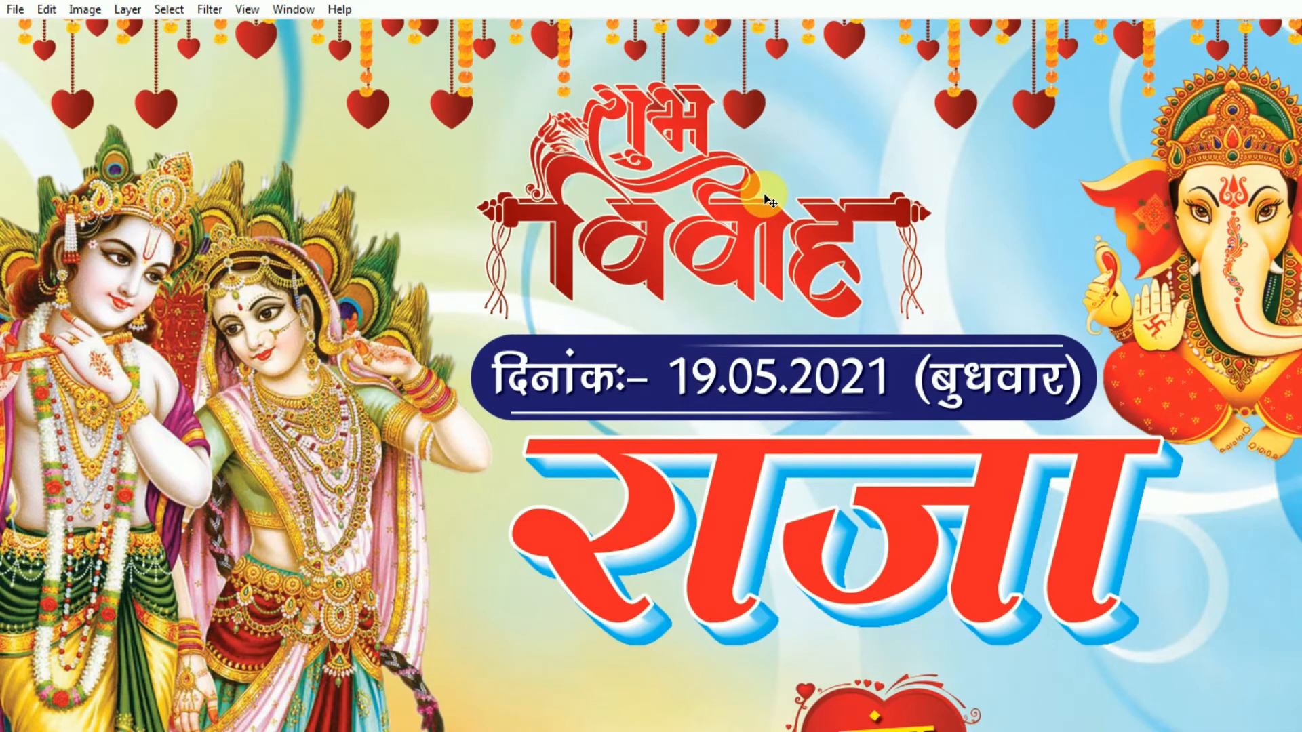
key("ctrl+[")
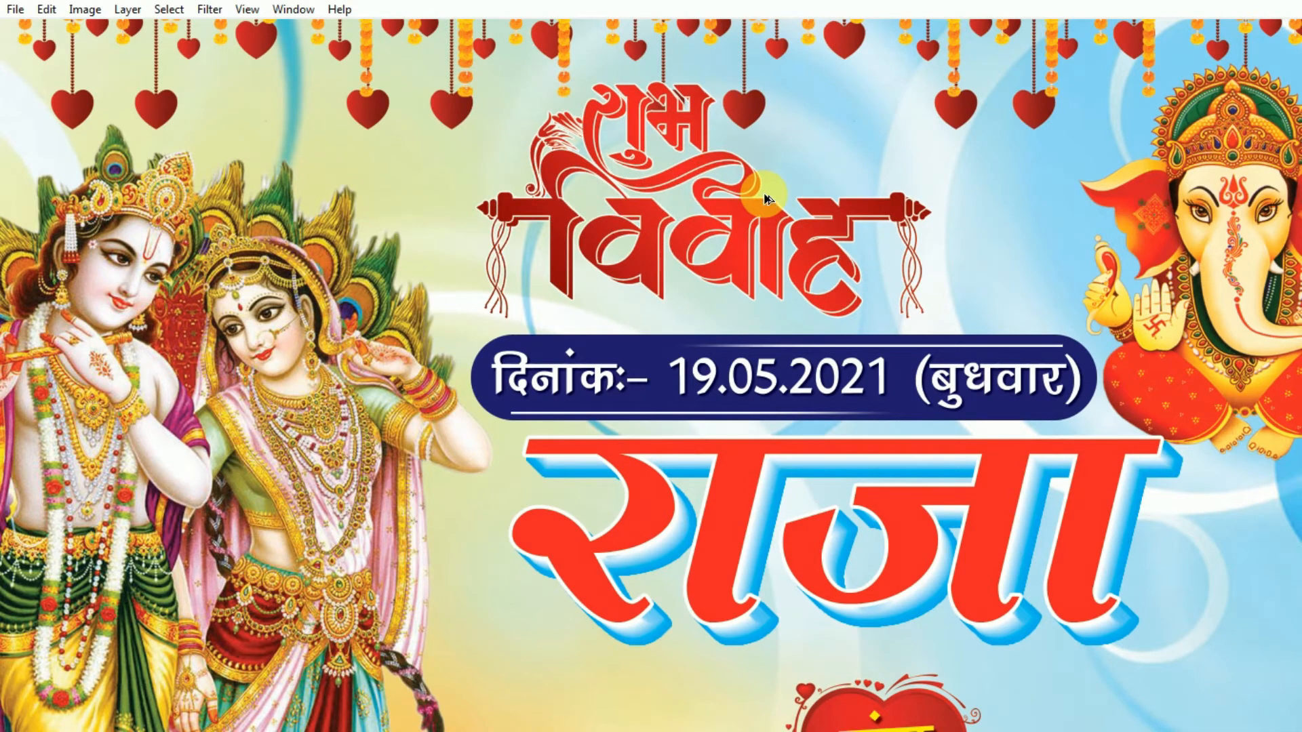
Add a white Color Overlay to the rear copy of the शुभ विवाह title
key("alt+l")
key("y")
key("Return")
left_click(830, 364)
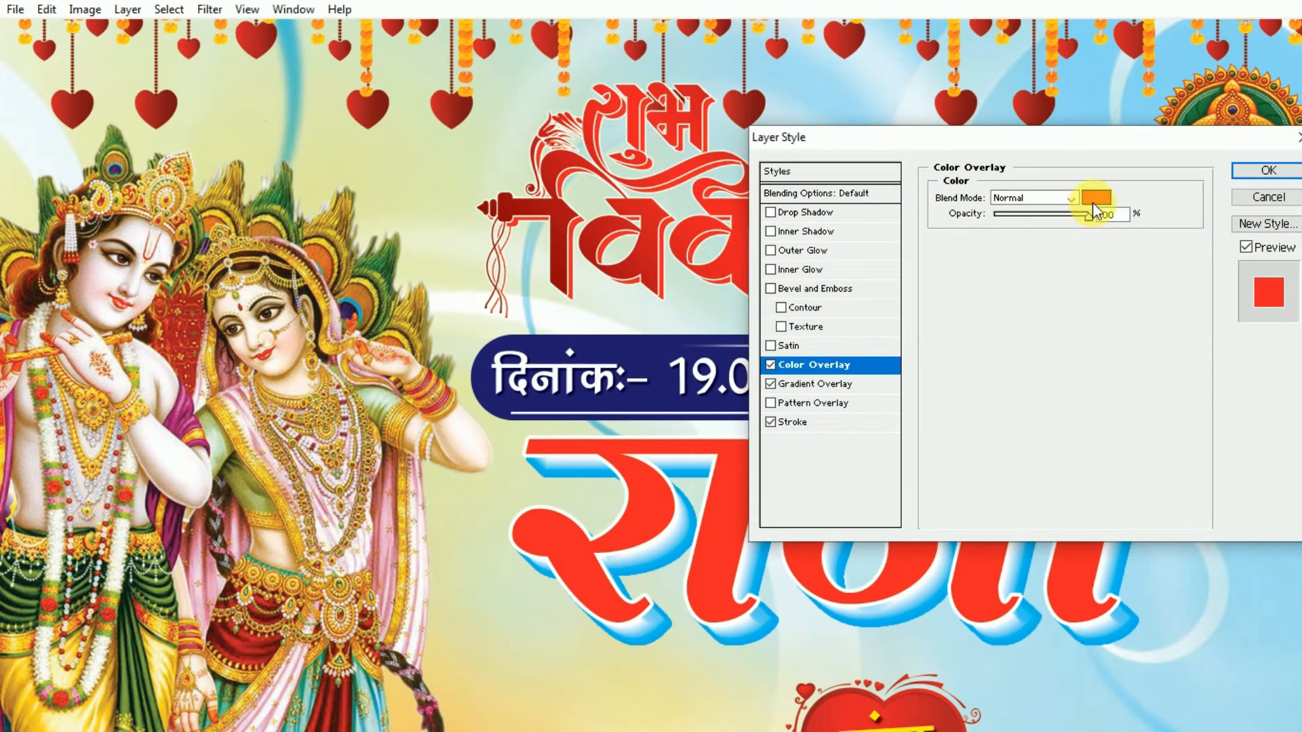
left_click(1092, 202)
left_click_drag(844, 288, 334, 102)
key("Return")
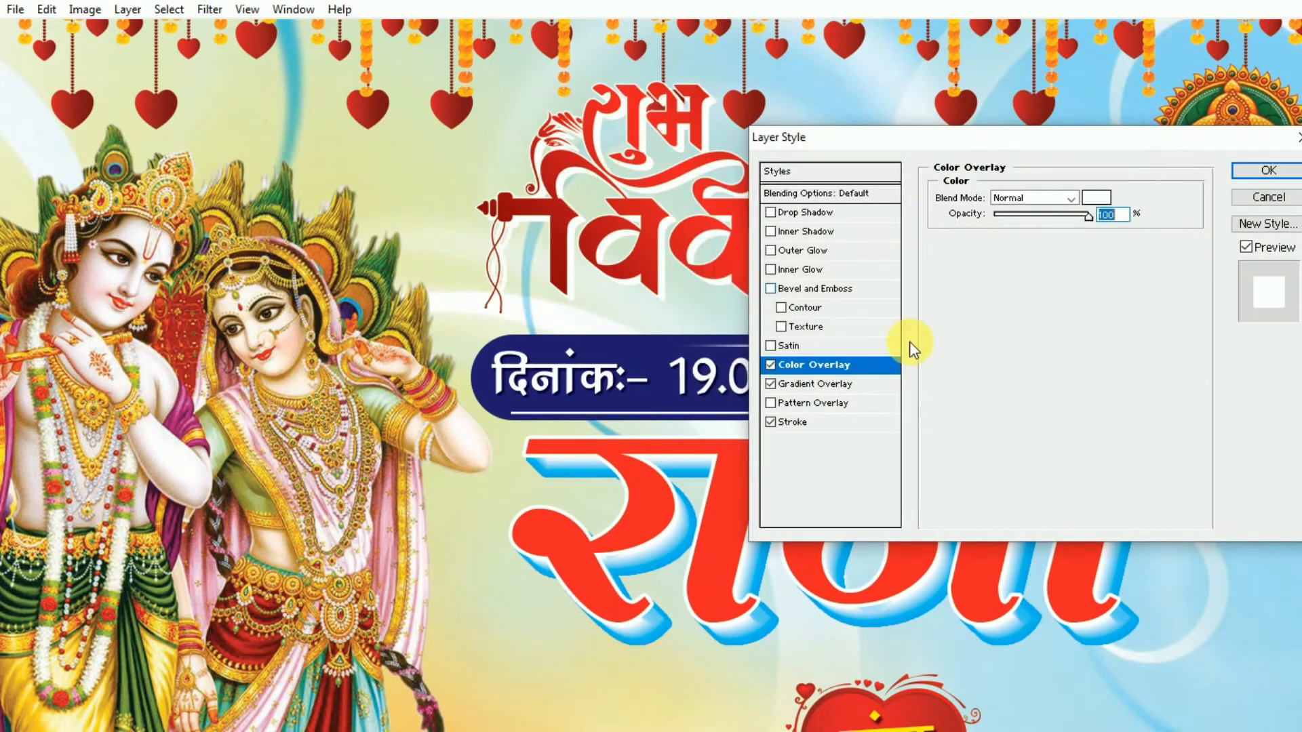
Change the rear title copy's Stroke color to grey and apply the layer style
left_click(811, 422)
left_click(960, 309)
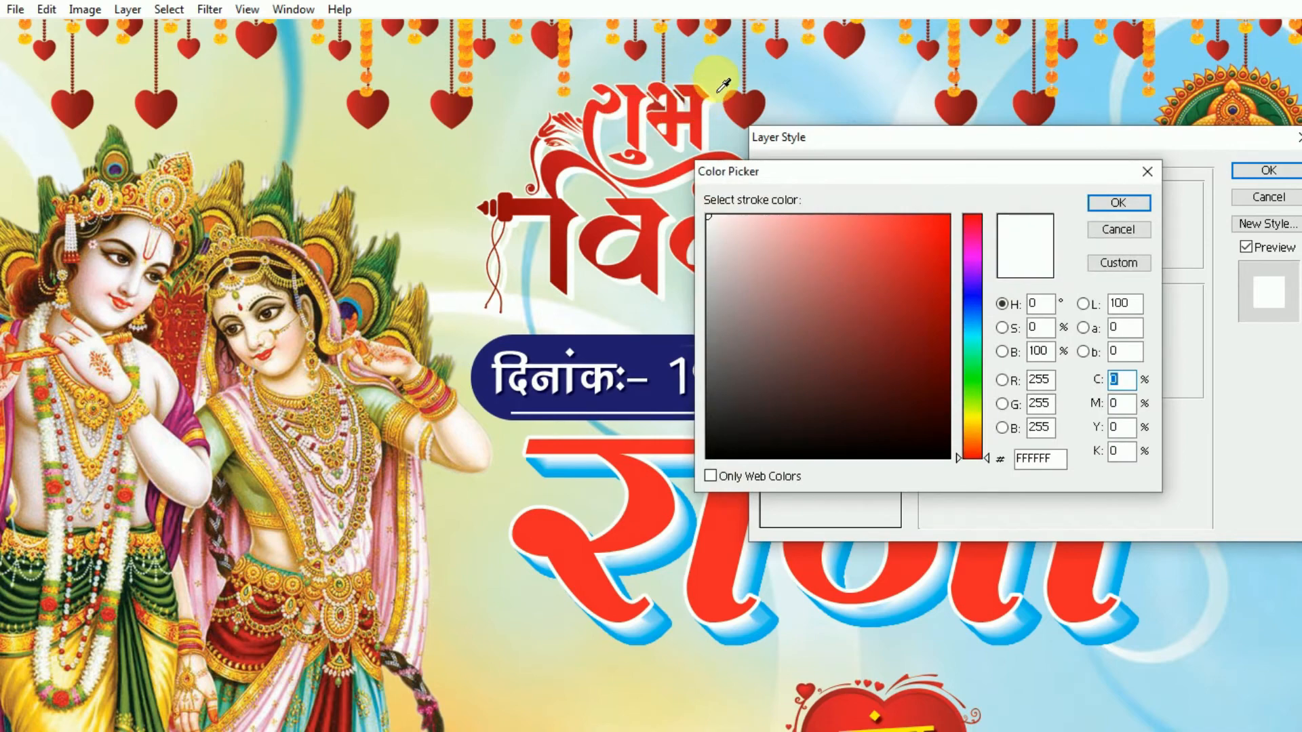
left_click(763, 236)
left_click_drag(846, 259, 750, 306)
key("Return")
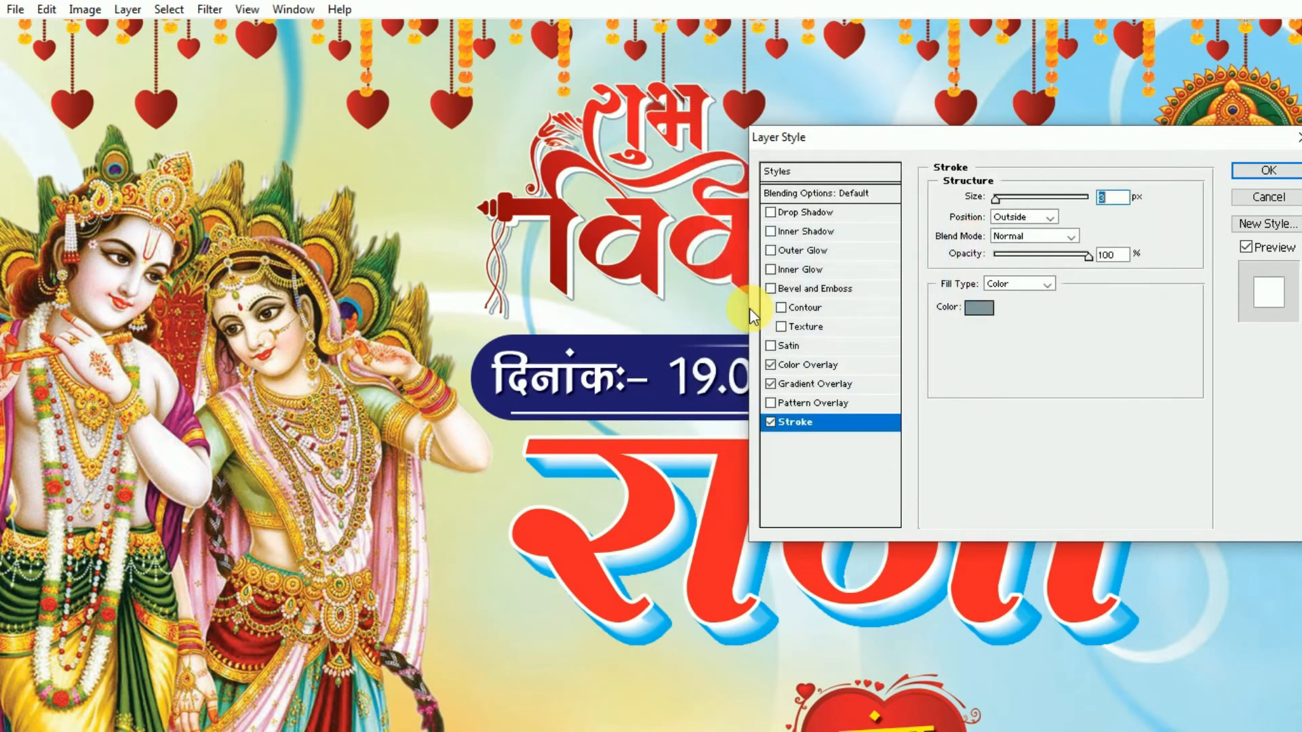
key("Return")
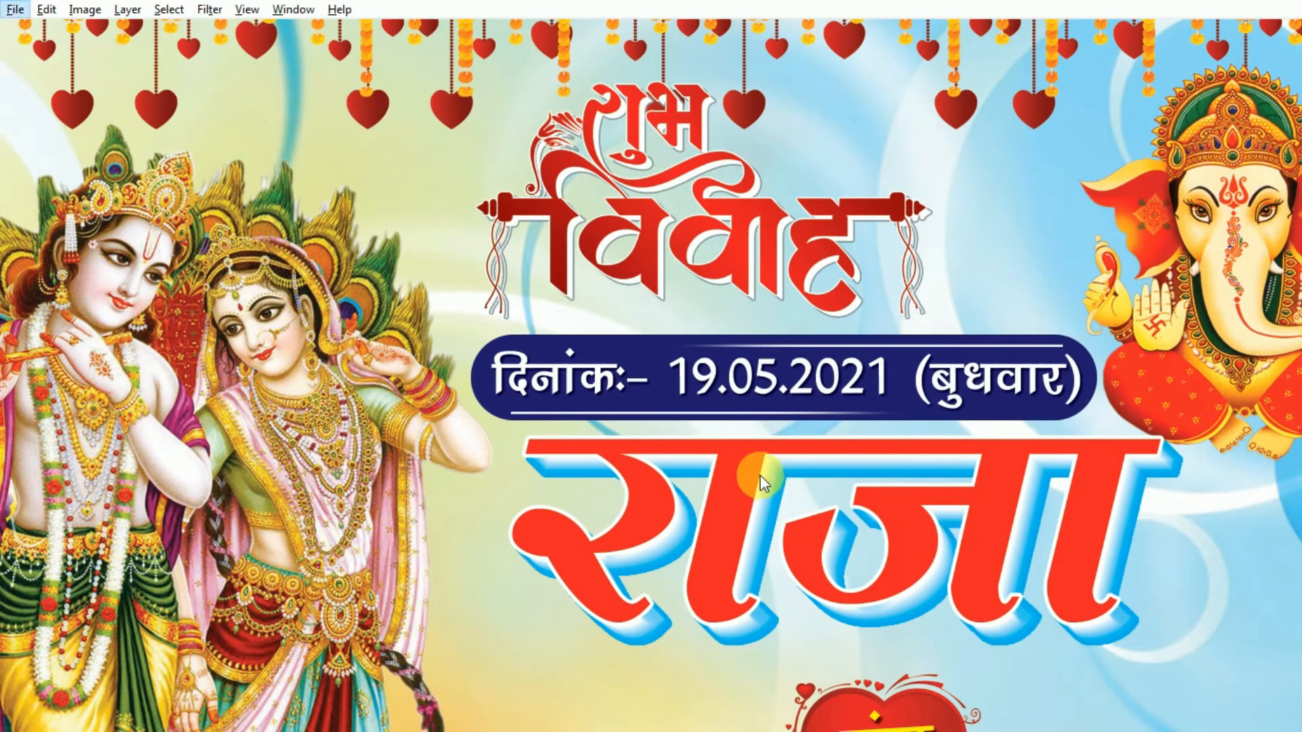
Apply a Motion Blur at -45° with a 47 pixel distance to the title's rear layer
key("alt+t")
key("b")
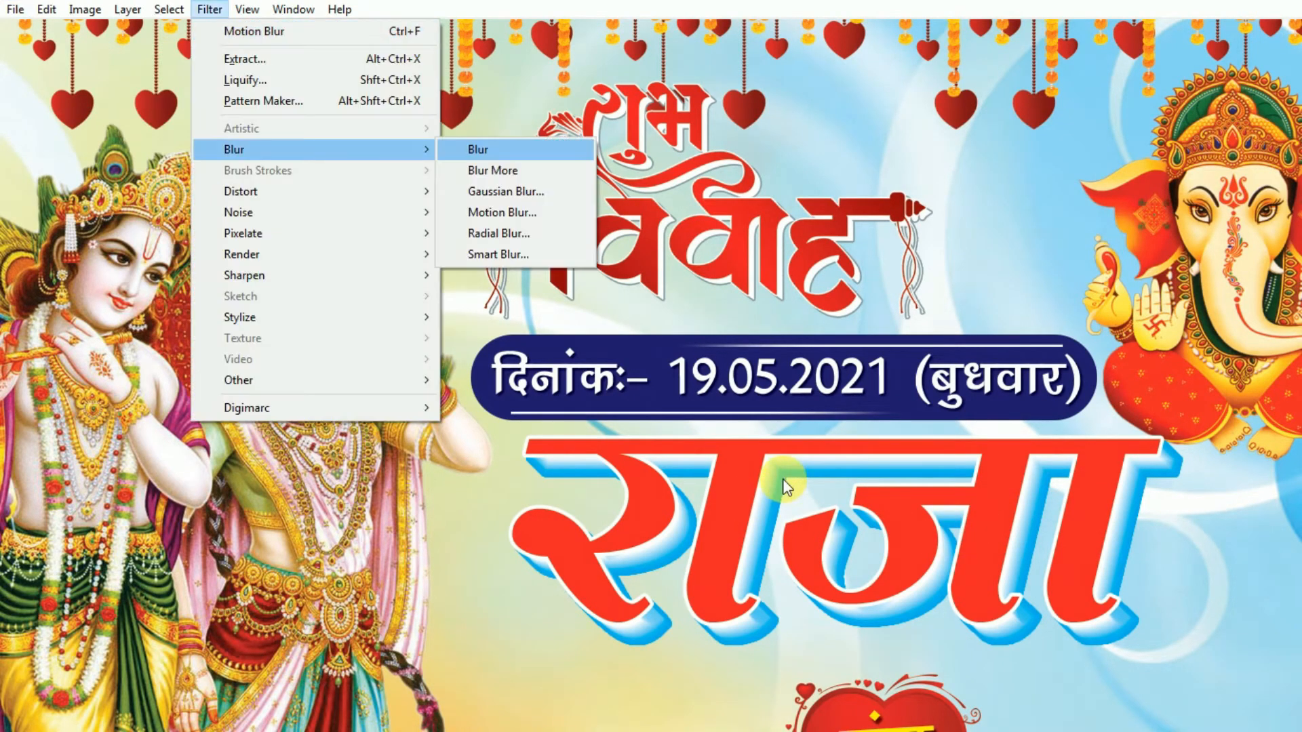
key("m")
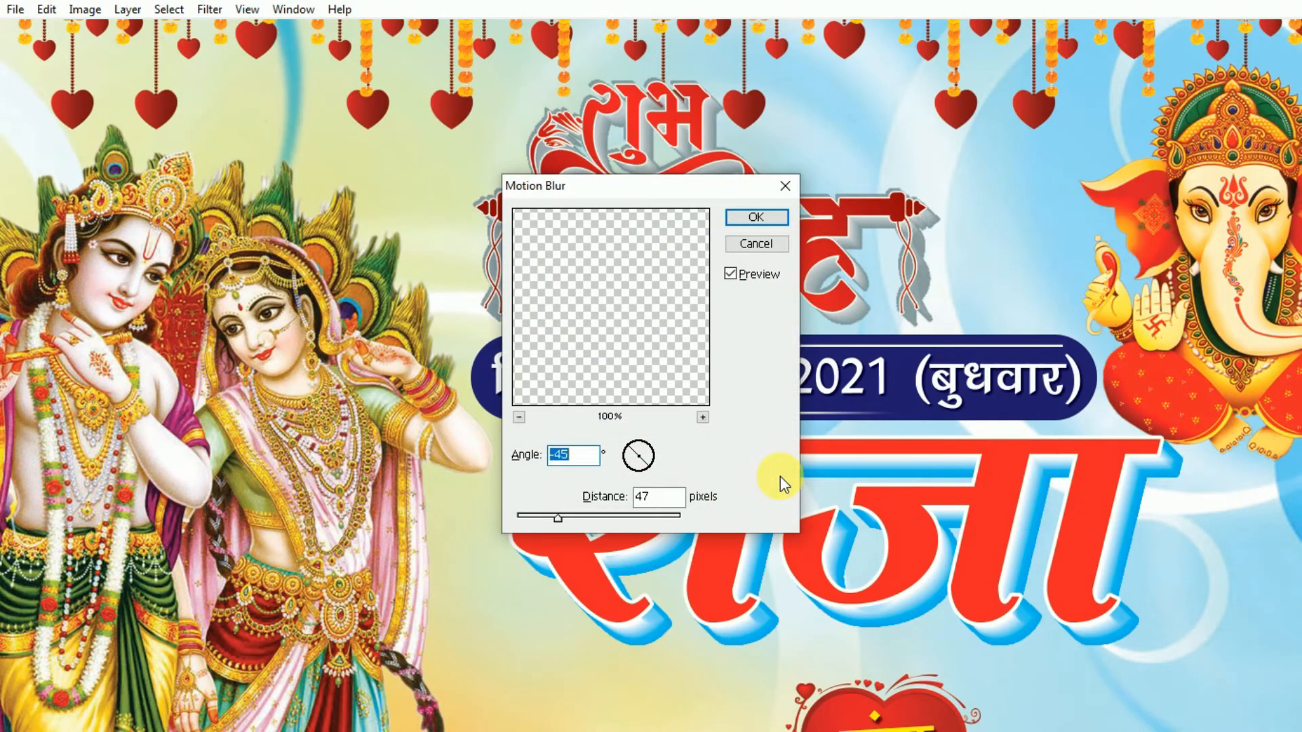
key("Return")
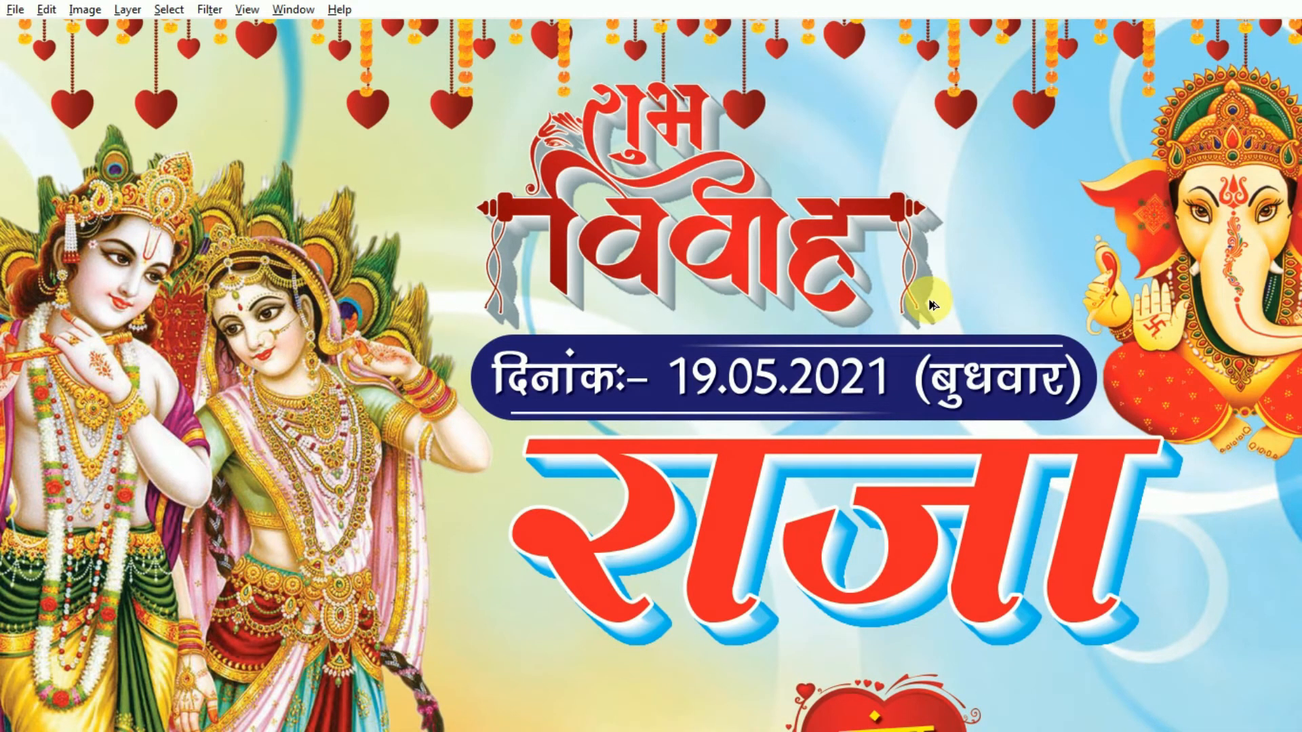
Recolor the rear title layer's Stroke to cyan with C 90, M 0, Y 0 and apply the layer style
key("alt+l")
key("y")
key("Return")
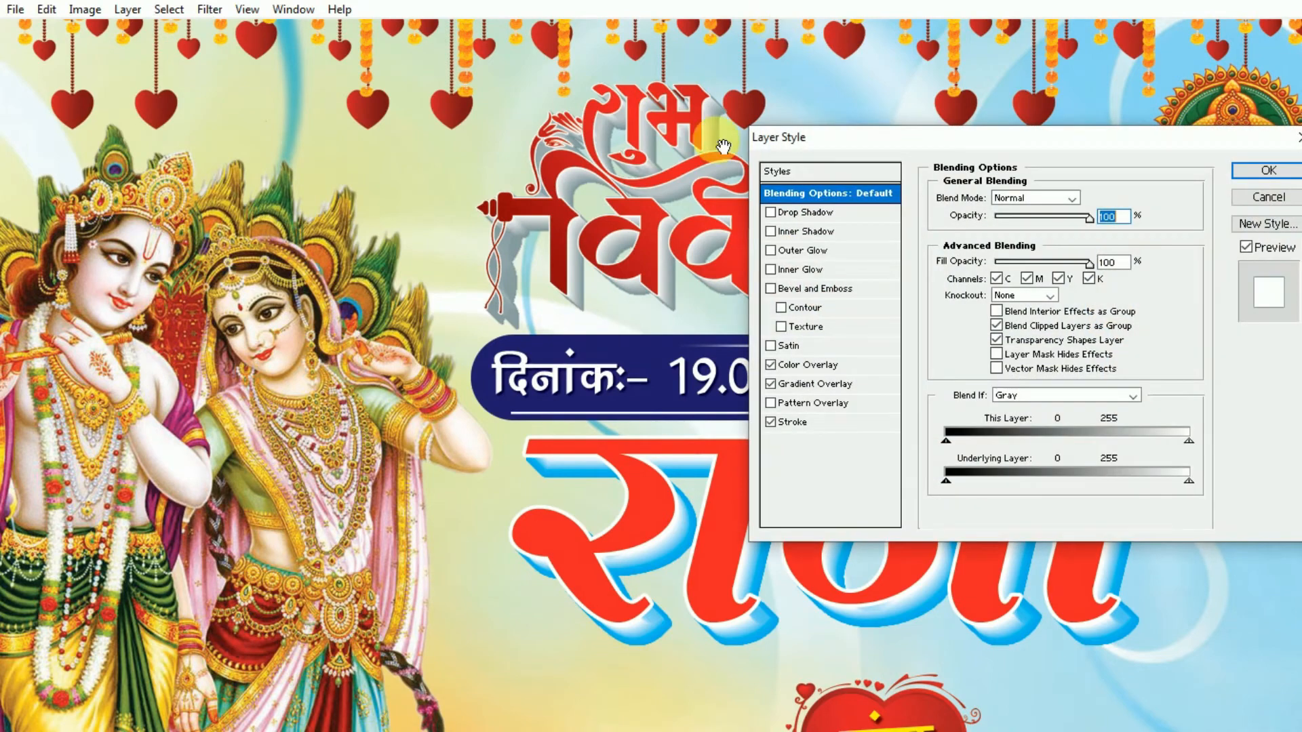
left_click(795, 422)
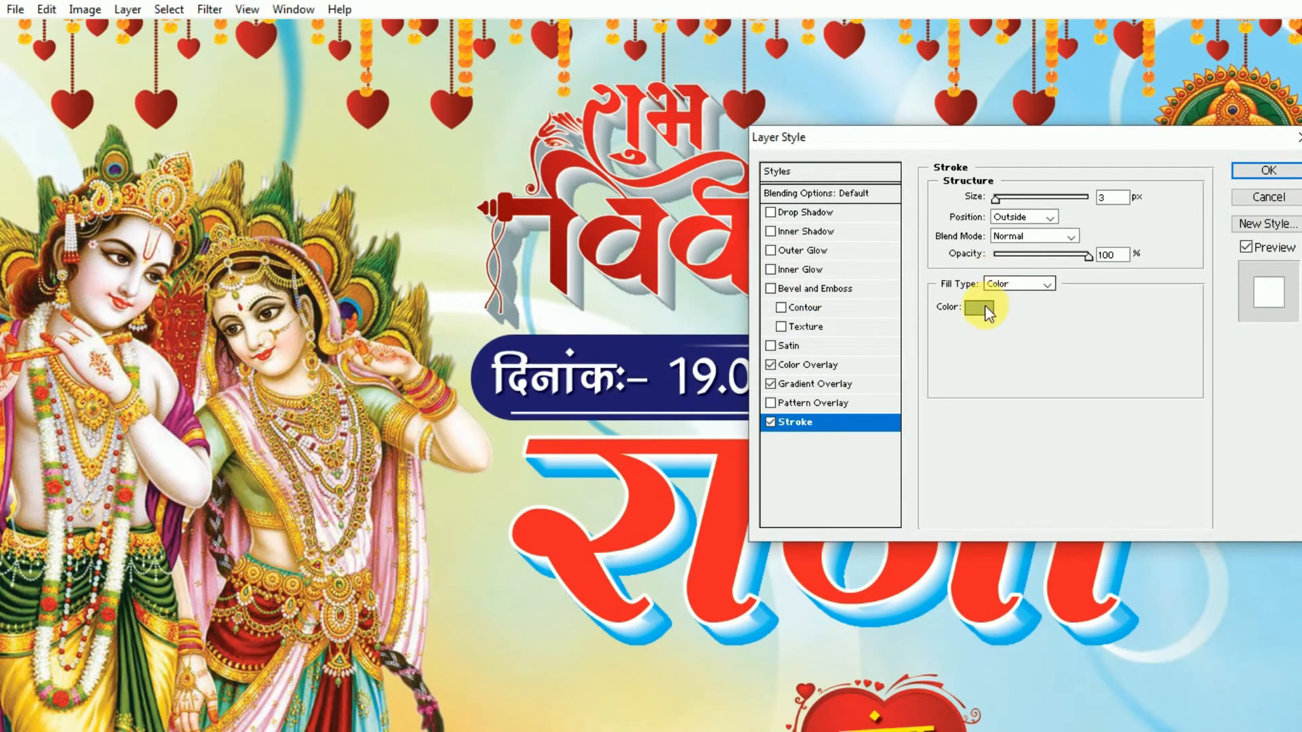
left_click(985, 310)
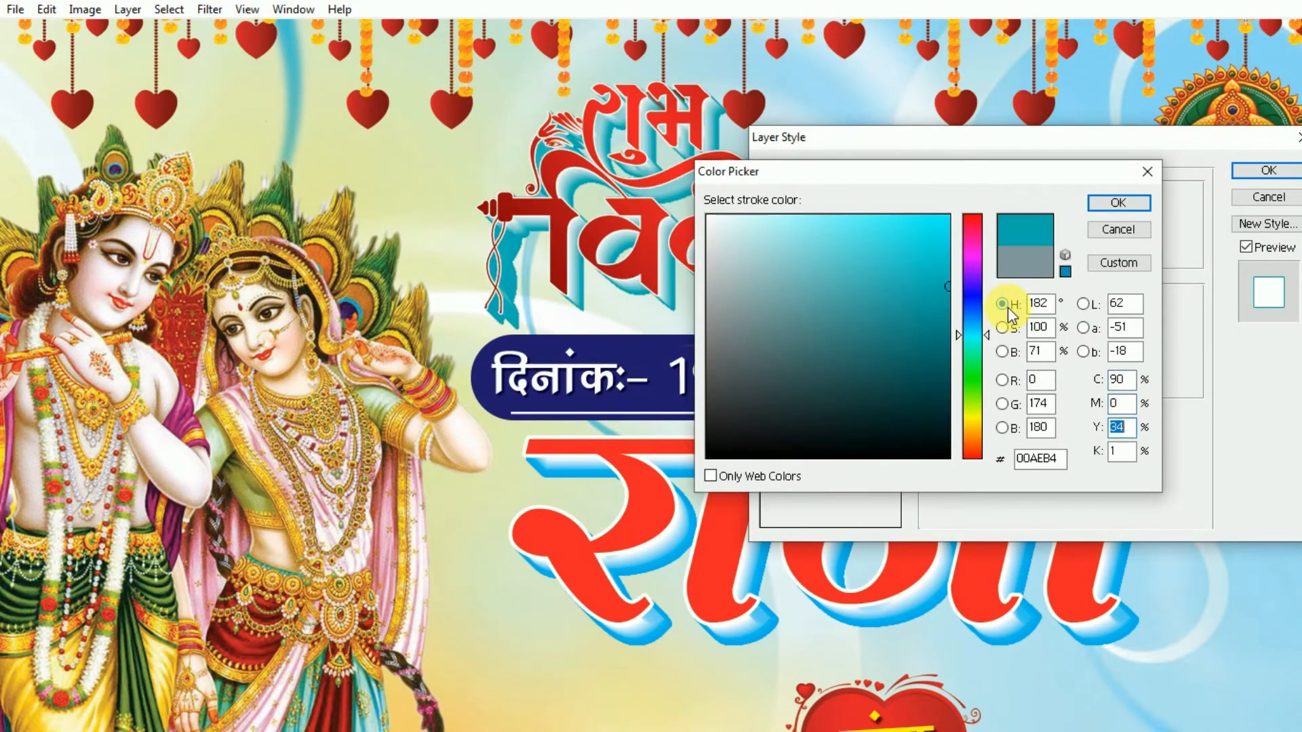
type("0")
key("Return")
key("Return")
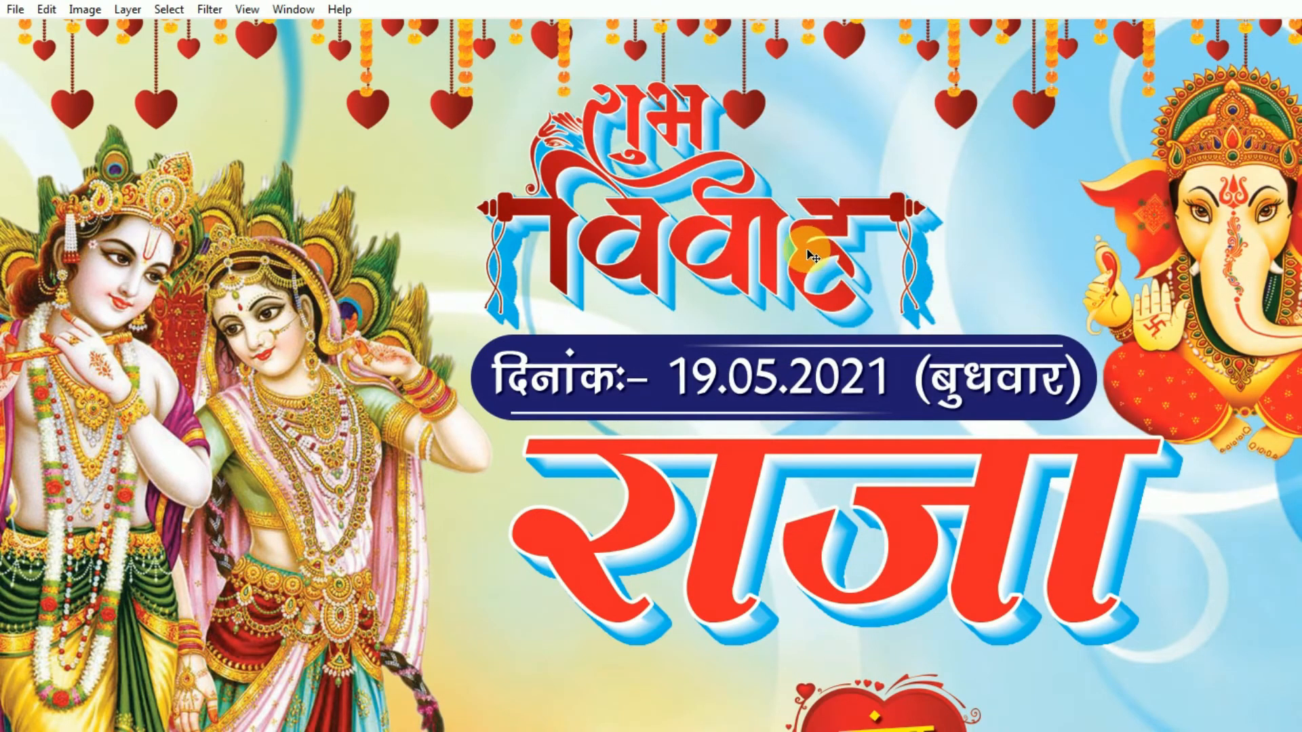
Enable Bevel and Emboss with its Contour on the front शुभ विवाह title and show the contour presets
key("alt+l")
key("y")
key("n")
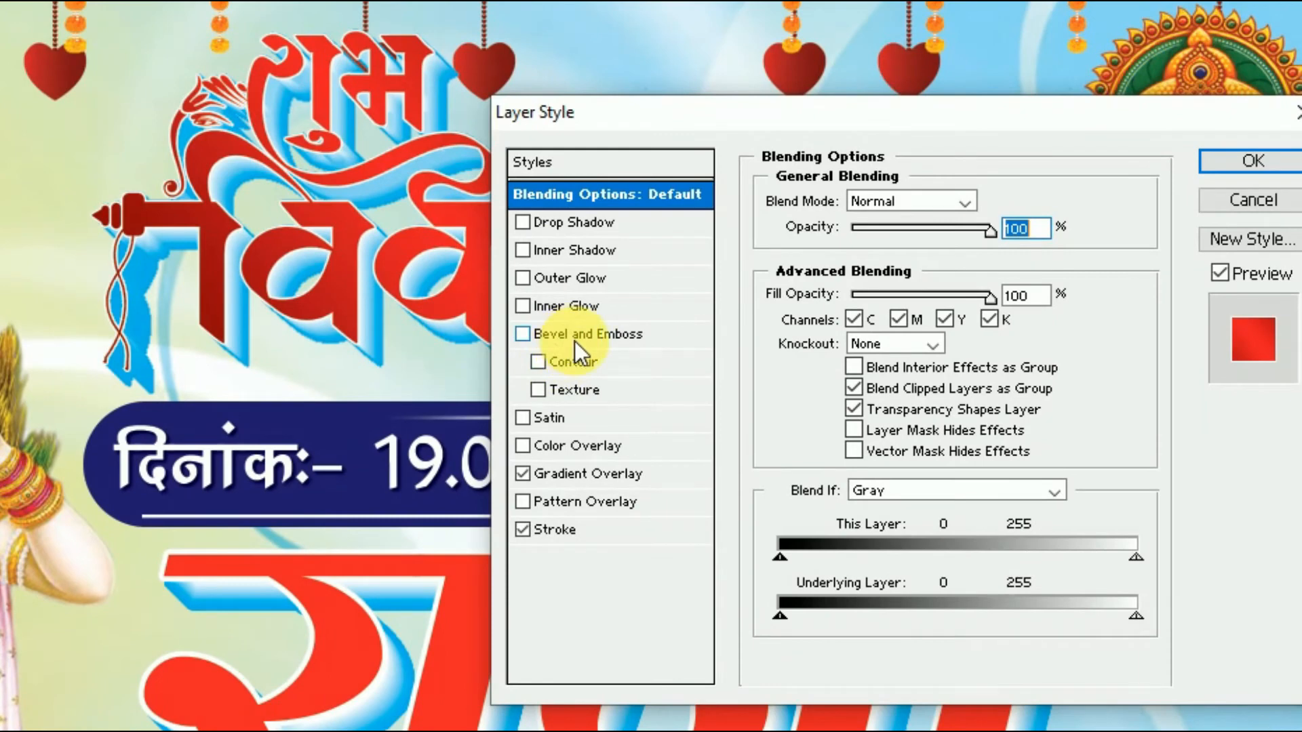
left_click(575, 339)
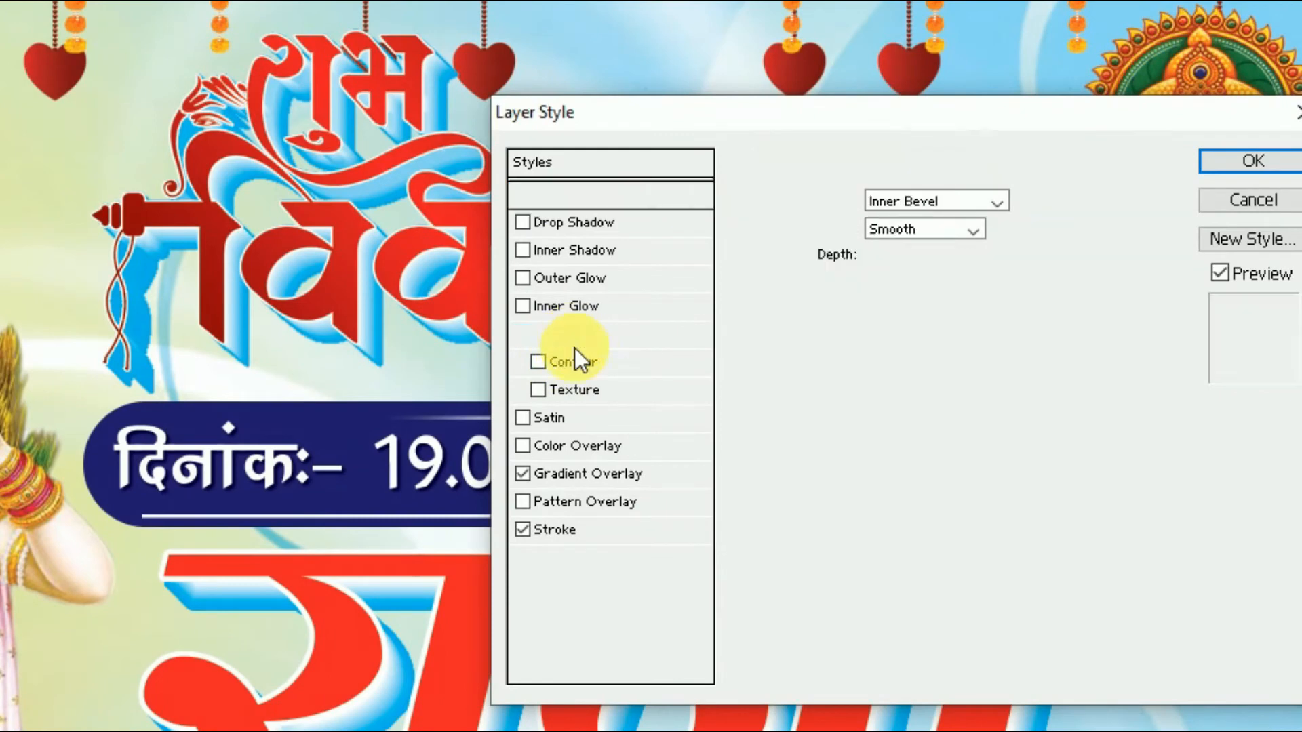
left_click(576, 361)
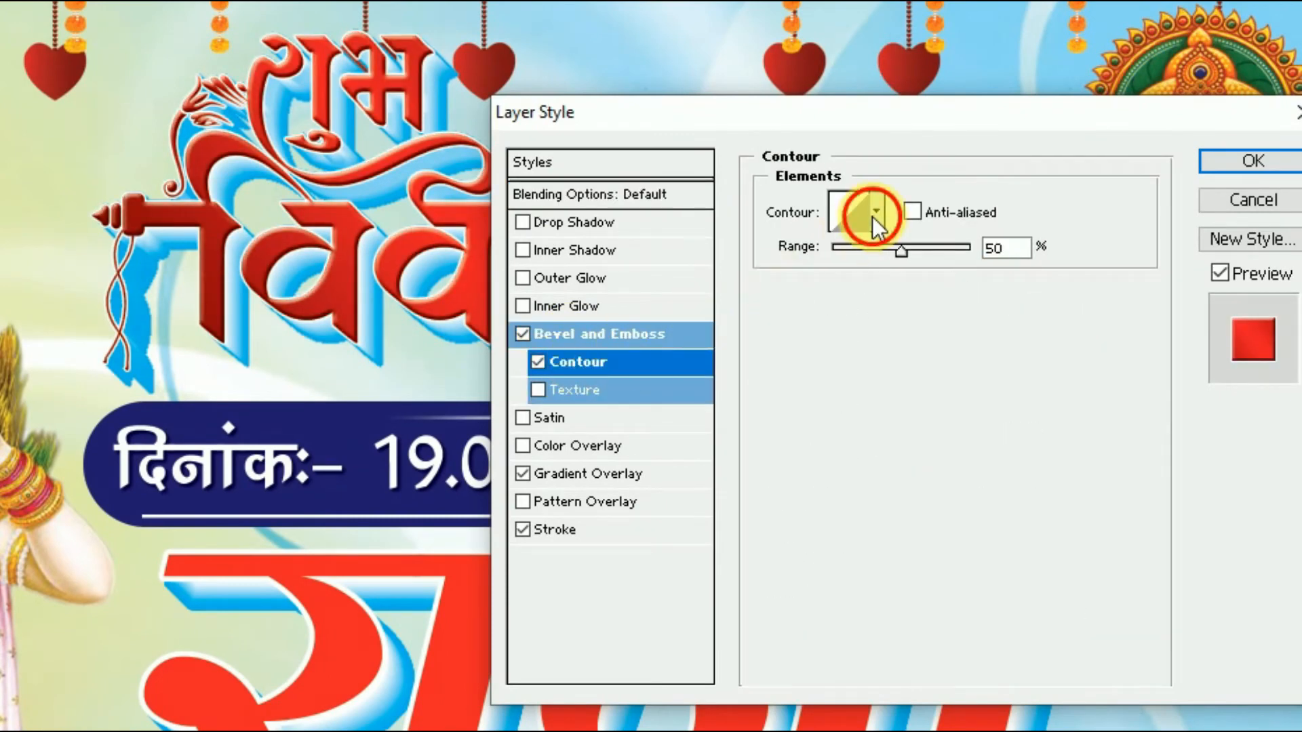
left_click(874, 216)
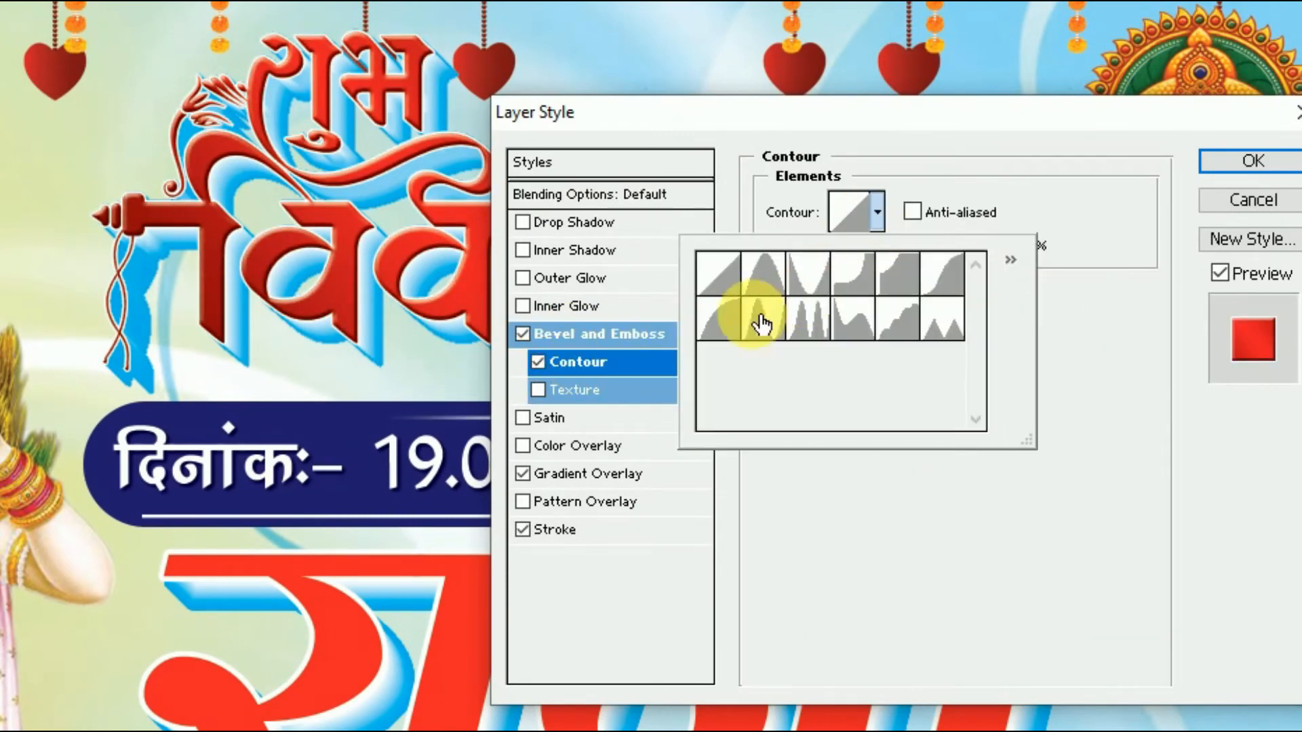
Set the title's bevel to 70° altitude, the Chisel Hard technique and a size of 10 px
left_click(584, 336)
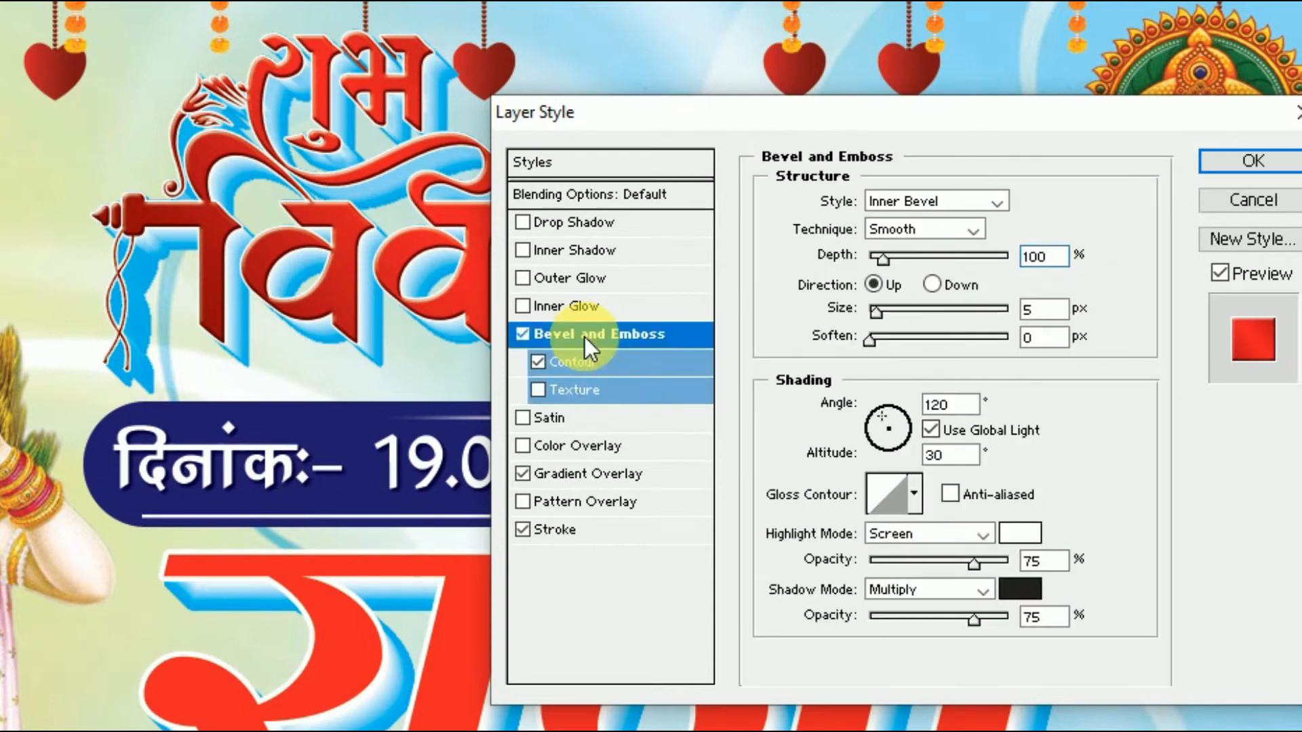
double_click(971, 455)
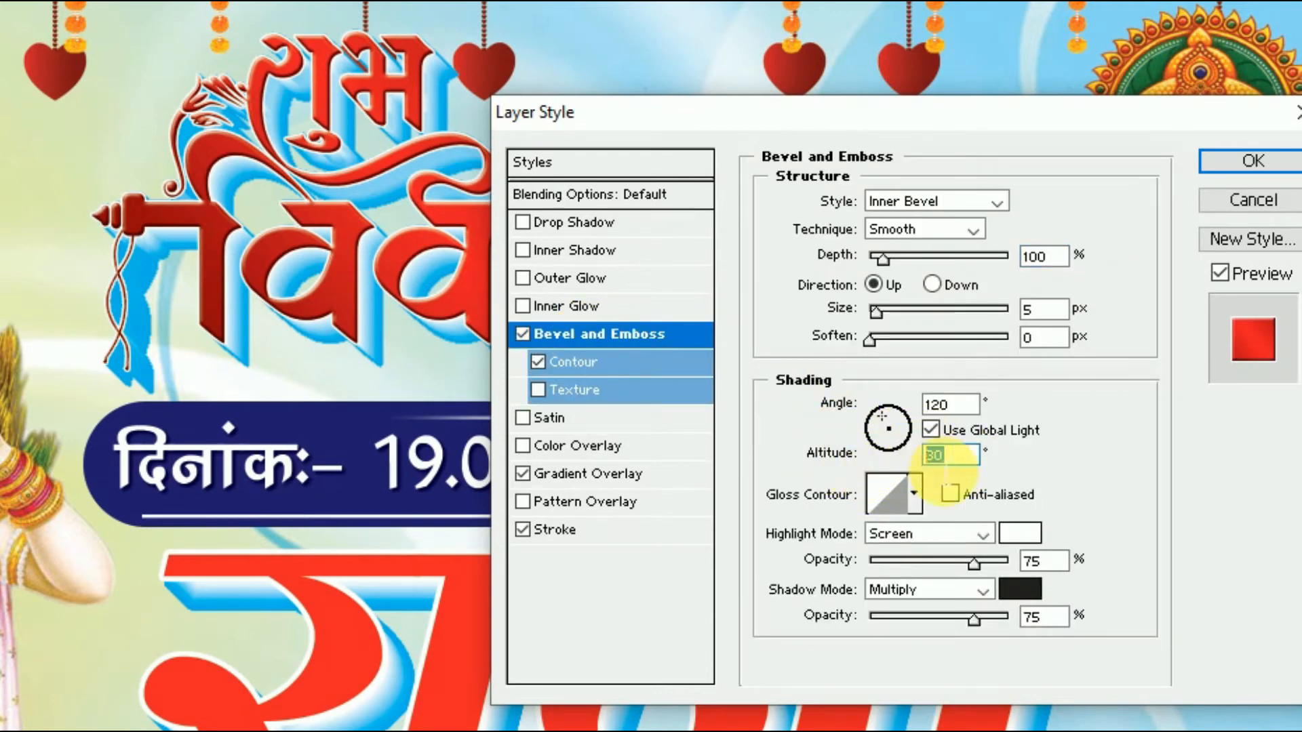
type("70")
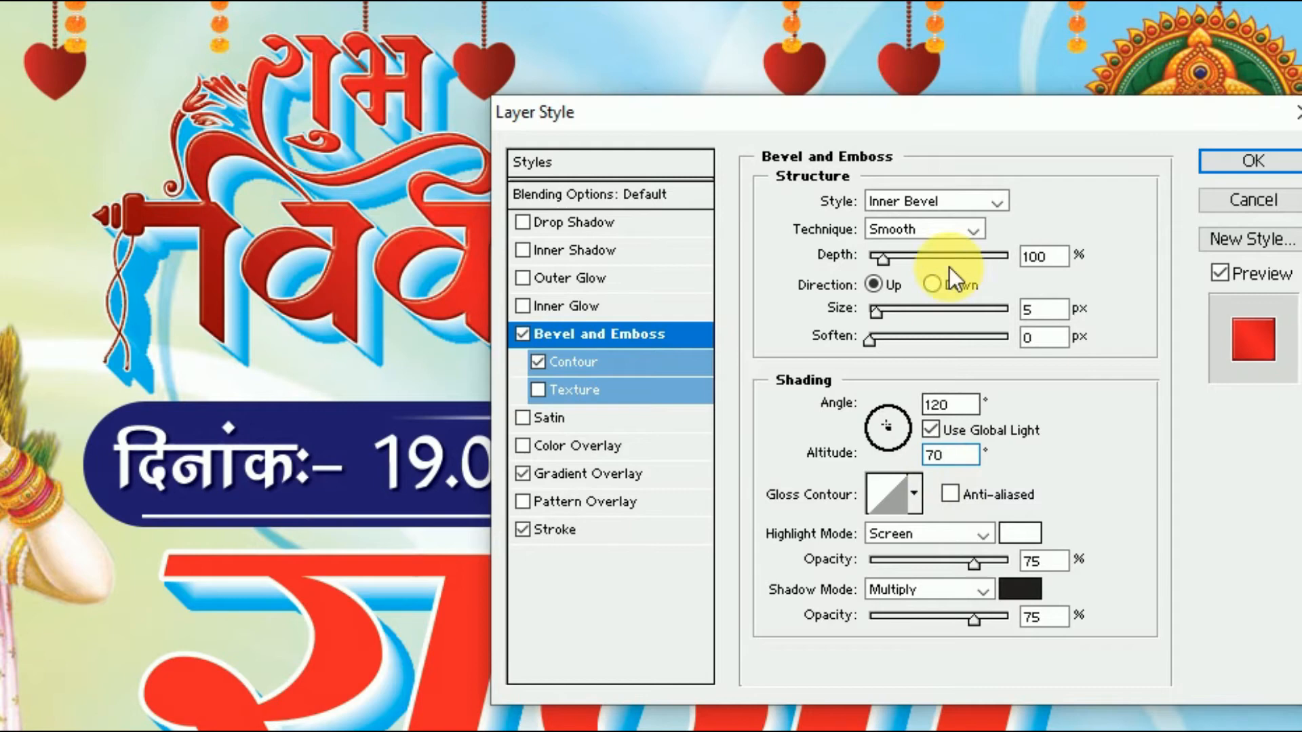
left_click(959, 226)
left_click(907, 269)
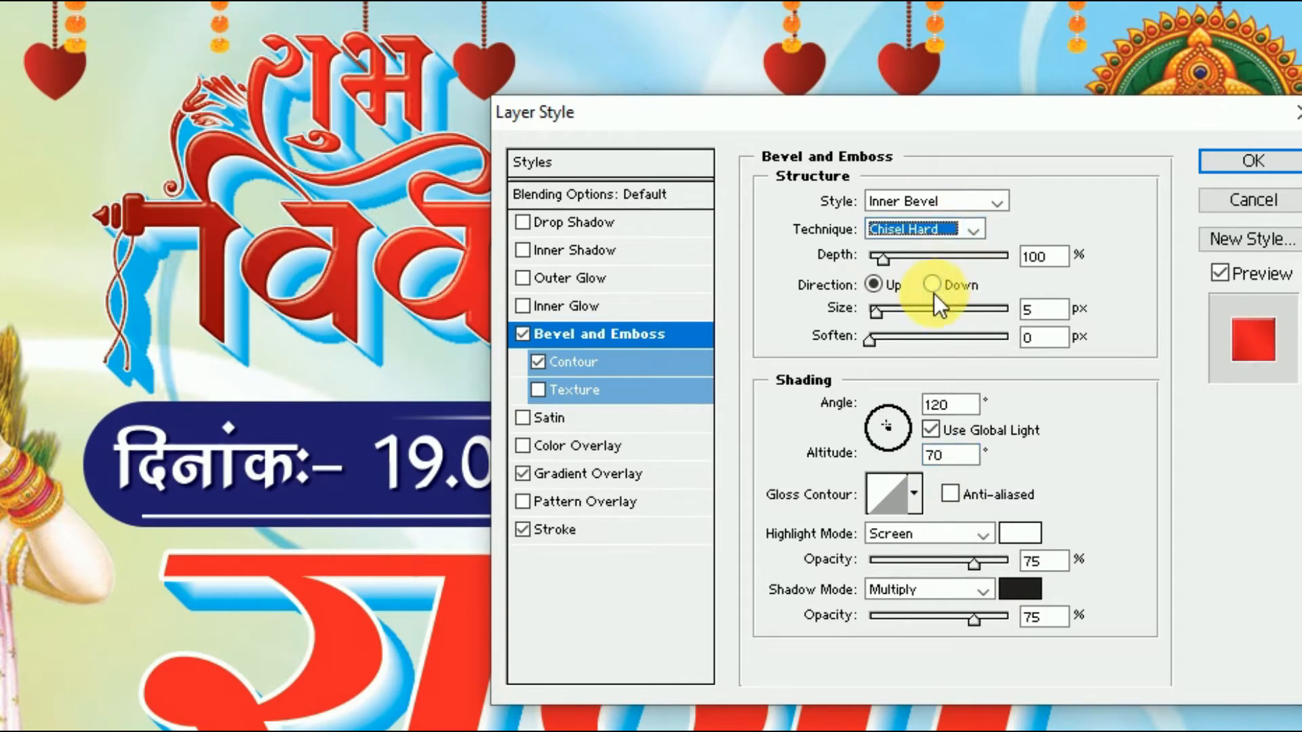
left_click(884, 311)
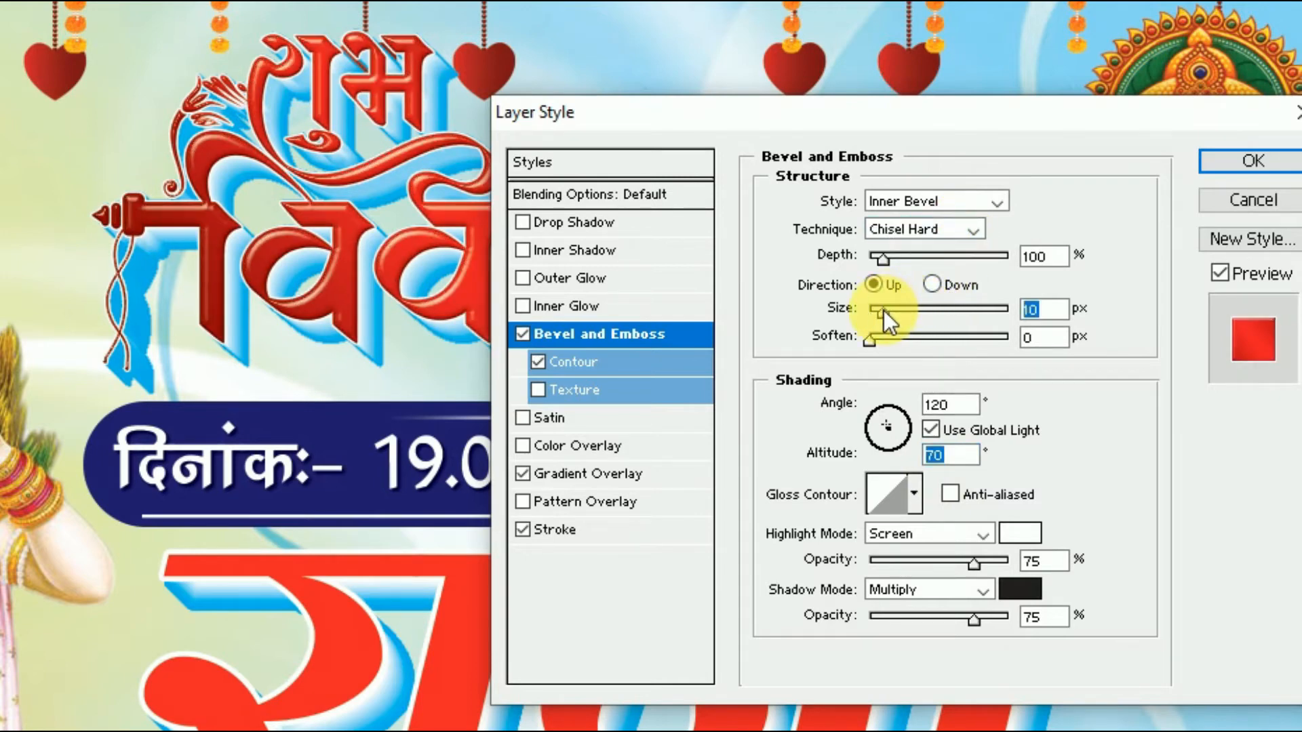
Try yellow highlight colors with Y 60 and Y 100 for the front title's bevel and restore white
left_click(1017, 534)
key("Tab")
key("Tab")
type("60")
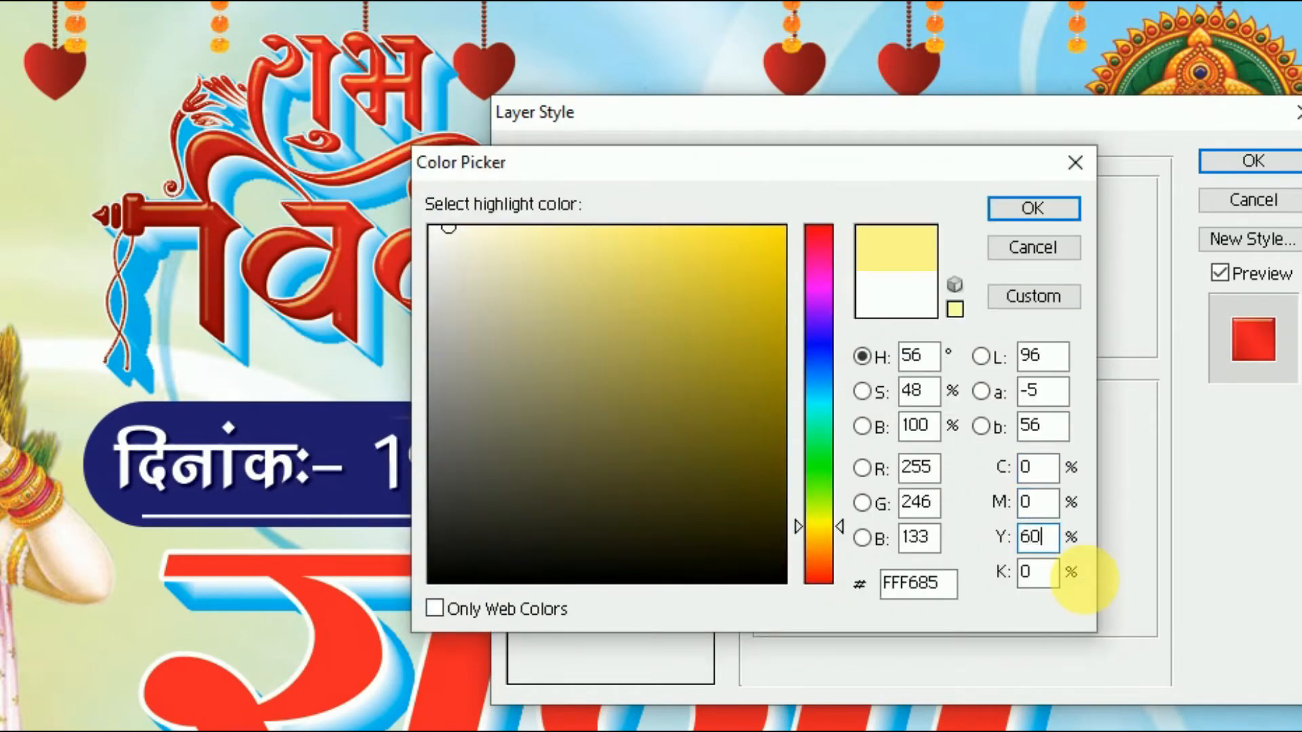
key("shift+Tab")
key("Tab")
type("100")
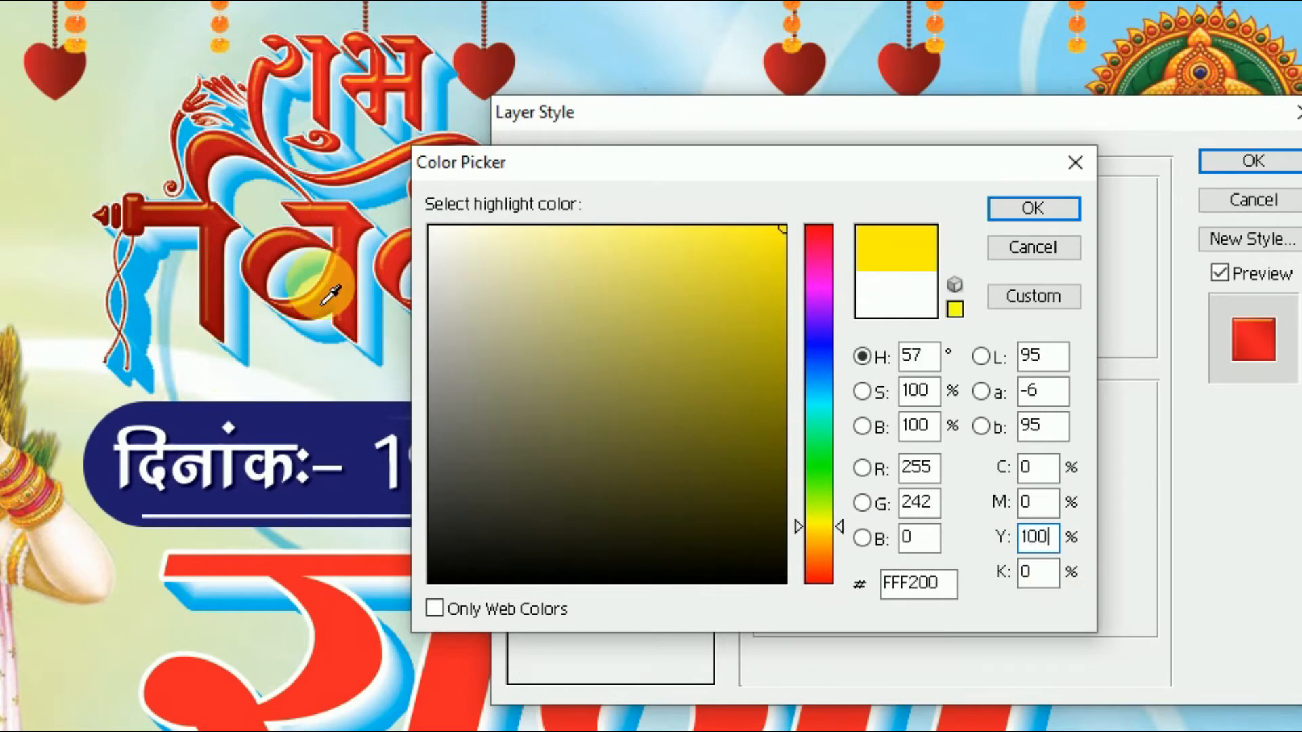
mouse_move(625, 340)
left_mouse_down()
mouse_move(595, 389)
mouse_move(668, 559)
mouse_move(436, 247)
mouse_move(314, 194)
left_mouse_up()
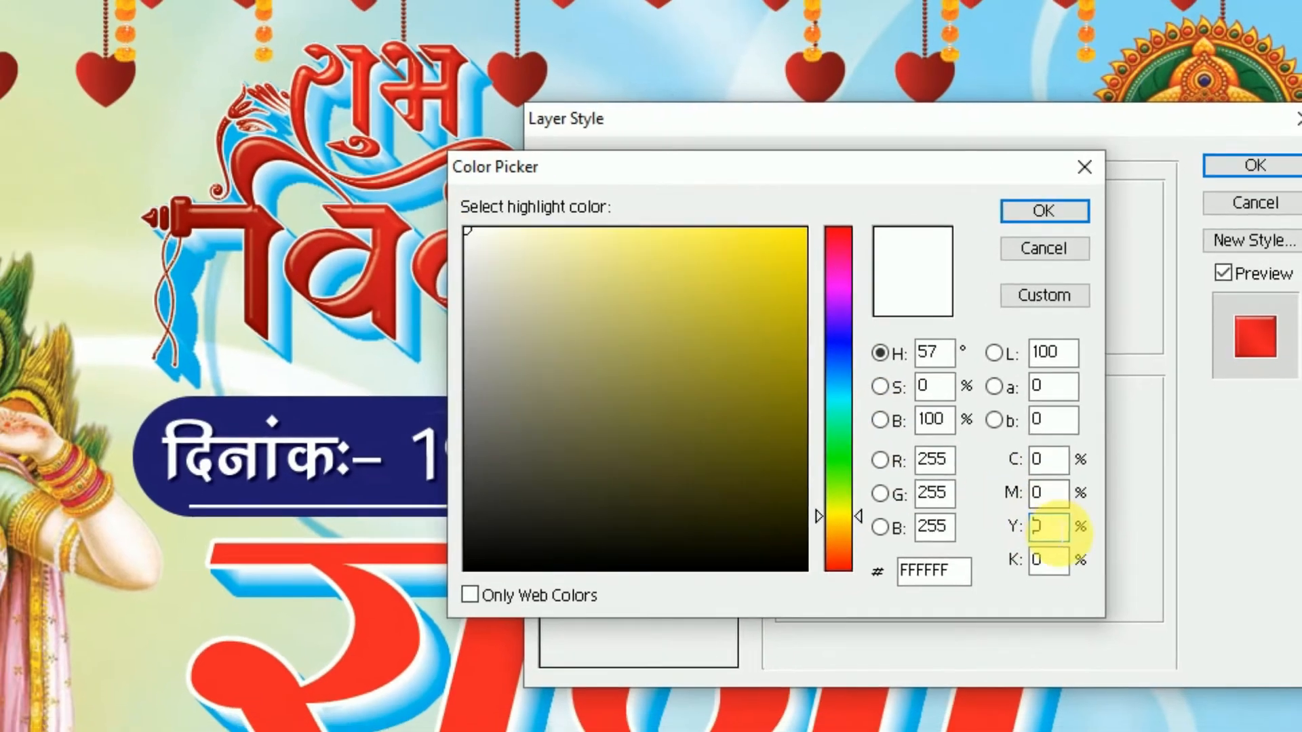
left_click_drag(1044, 542, 939, 551)
key("Return")
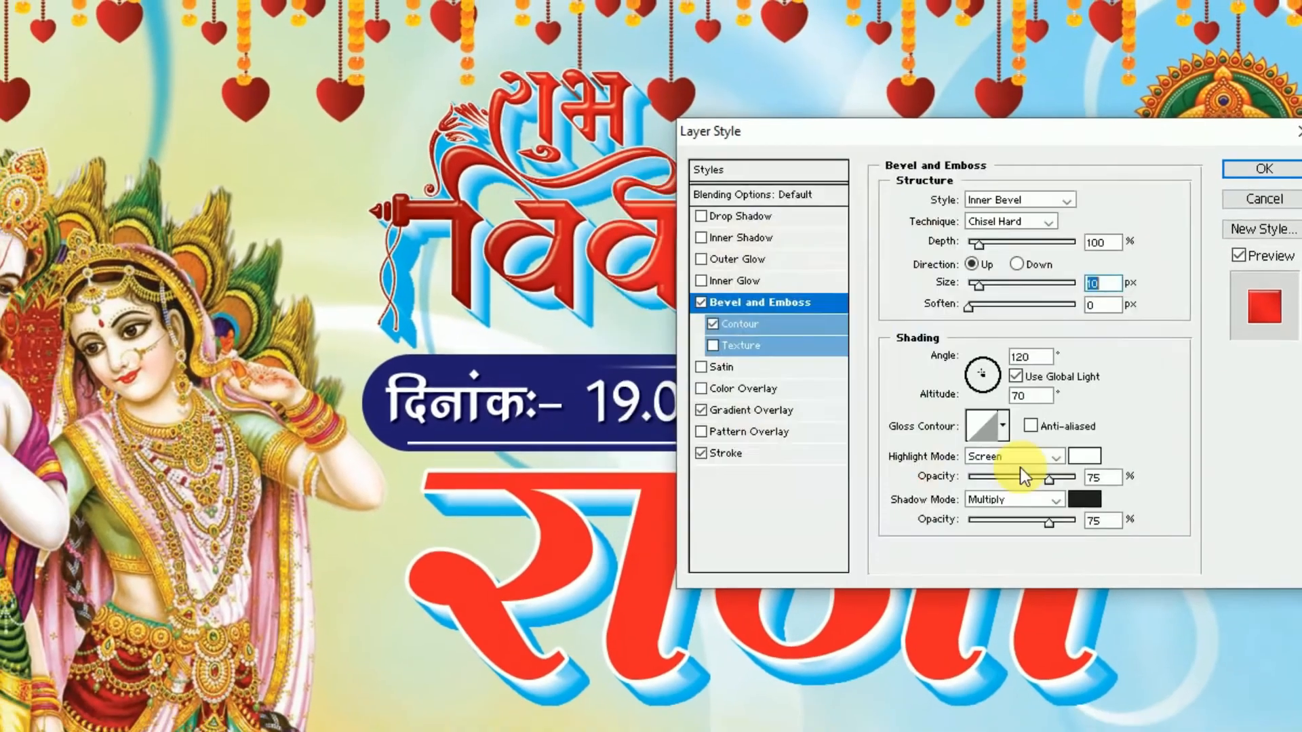
Apply the bevel layer style to the front शुभ विवाह title and view the whole design
key("Return")
key("ctrl+plus")
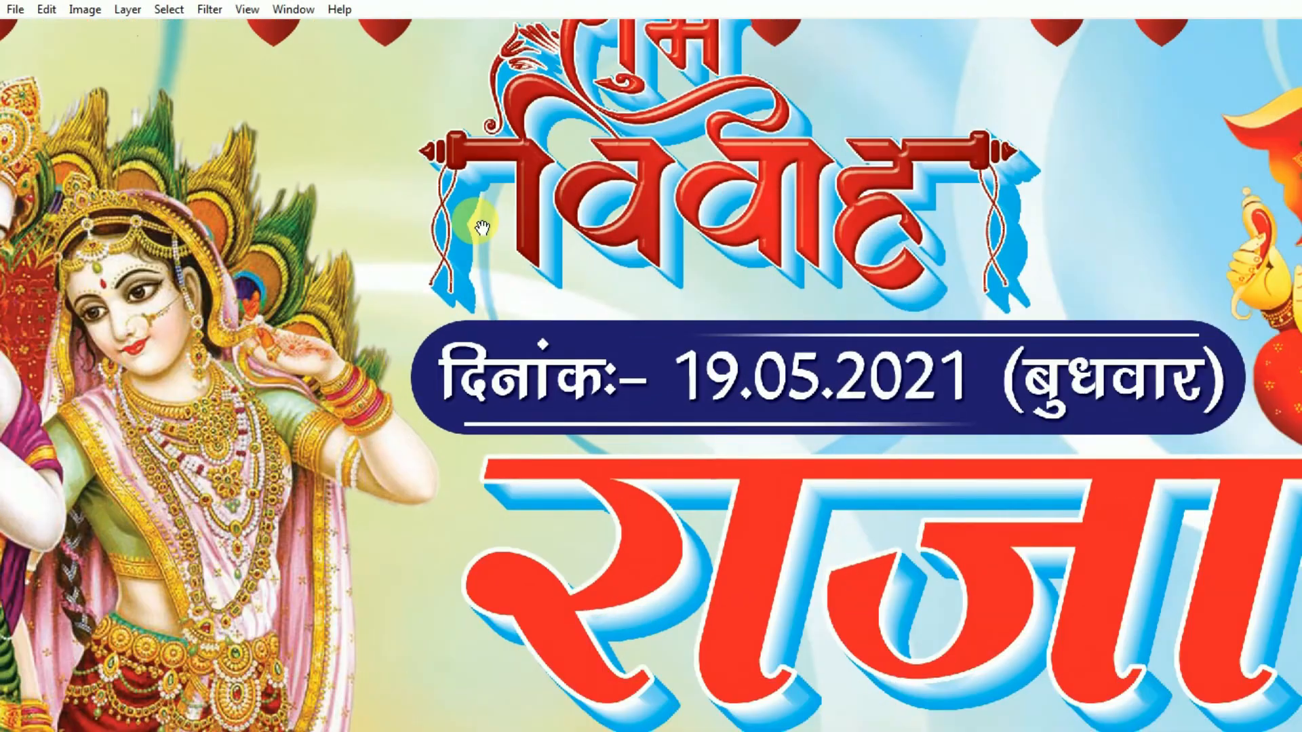
left_click_drag(482, 228, 430, 278)
key("ctrl+0")
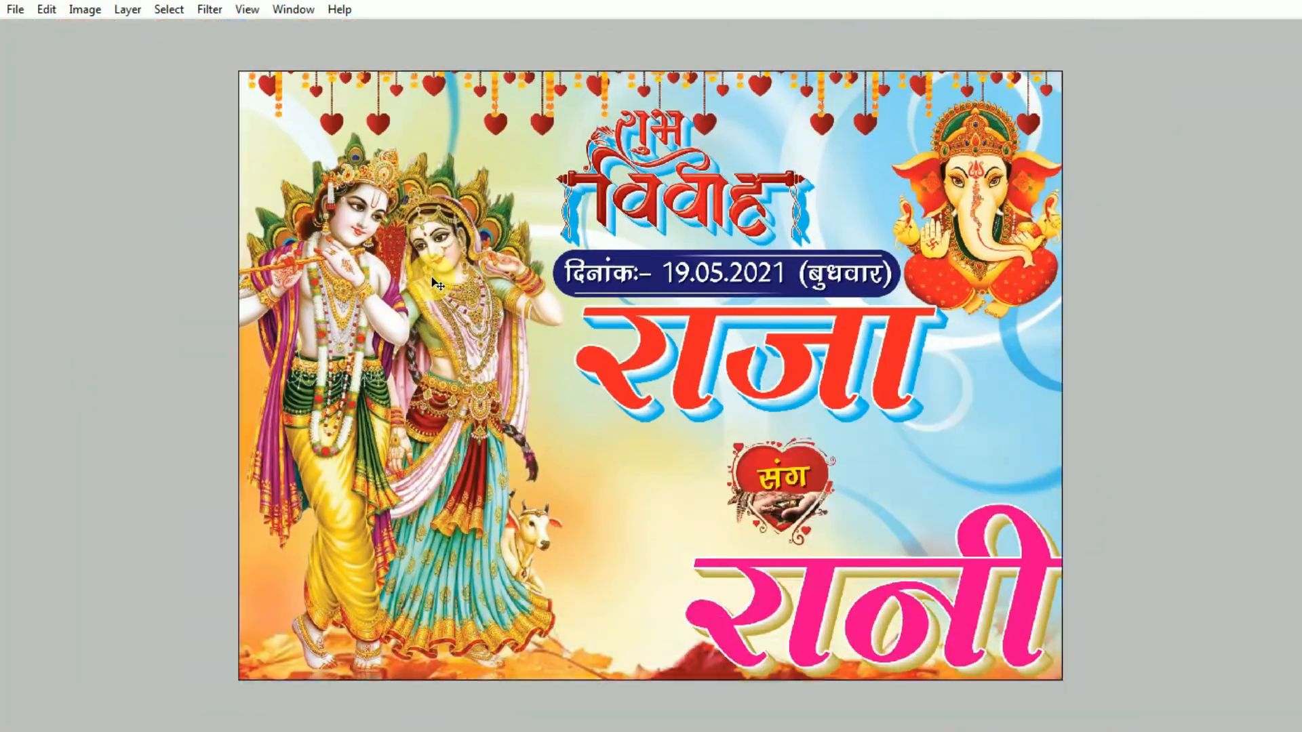
Close the used source images, including the black शुभ विवाह artwork and groom-clipart-dulha-4.png
key("f")
key("f")
key("alt+f")
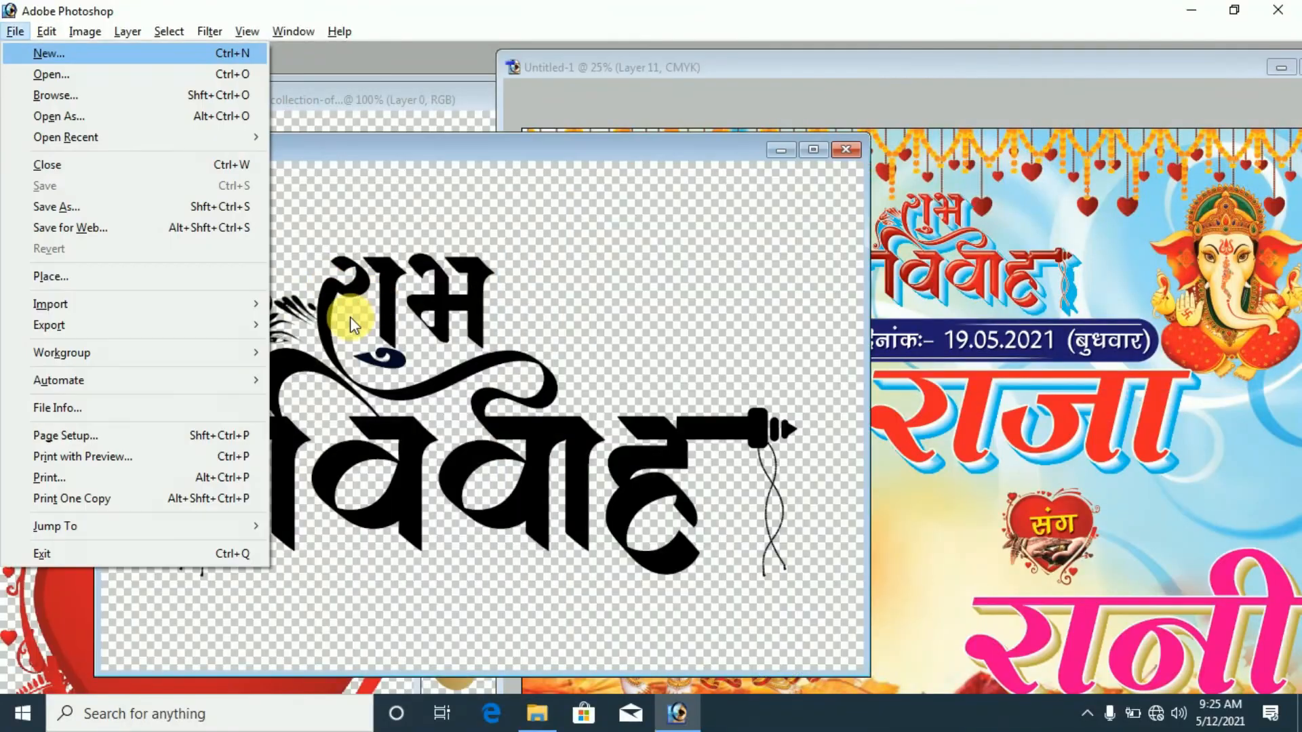
key("c")
key("alt+f")
key("c")
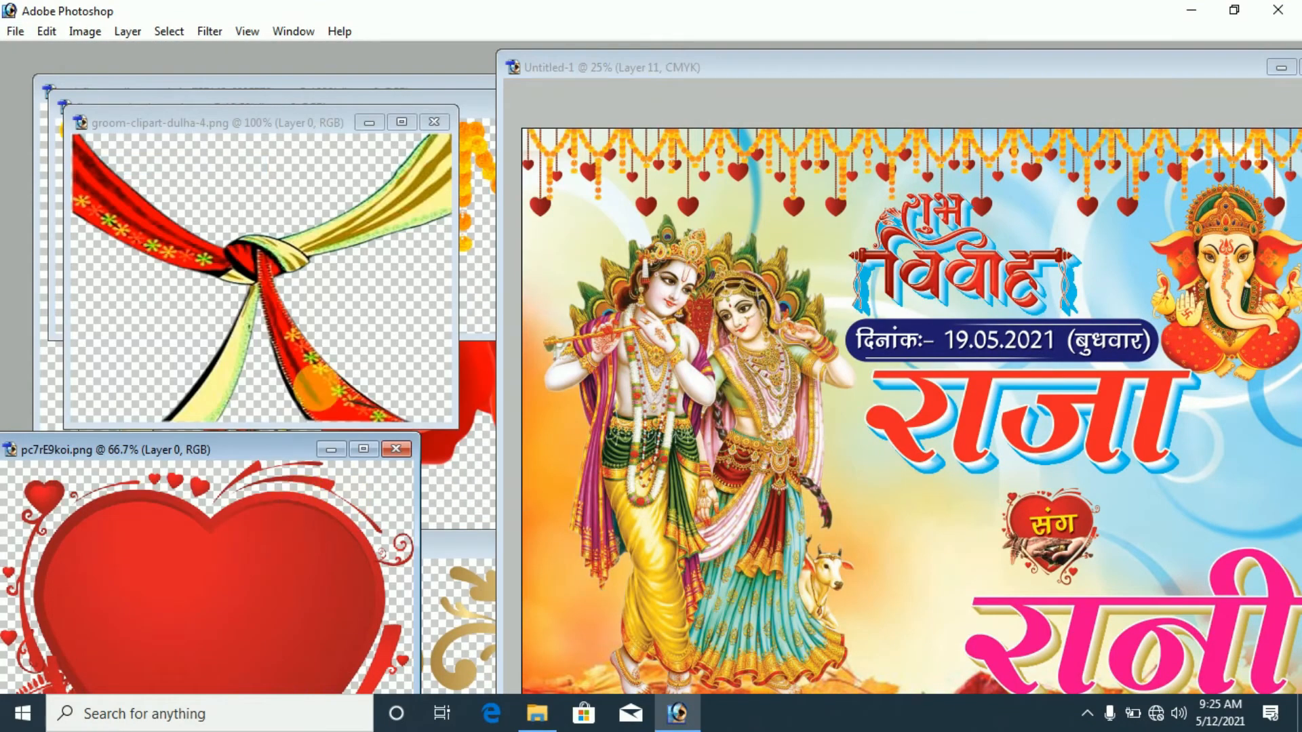
left_click(312, 387)
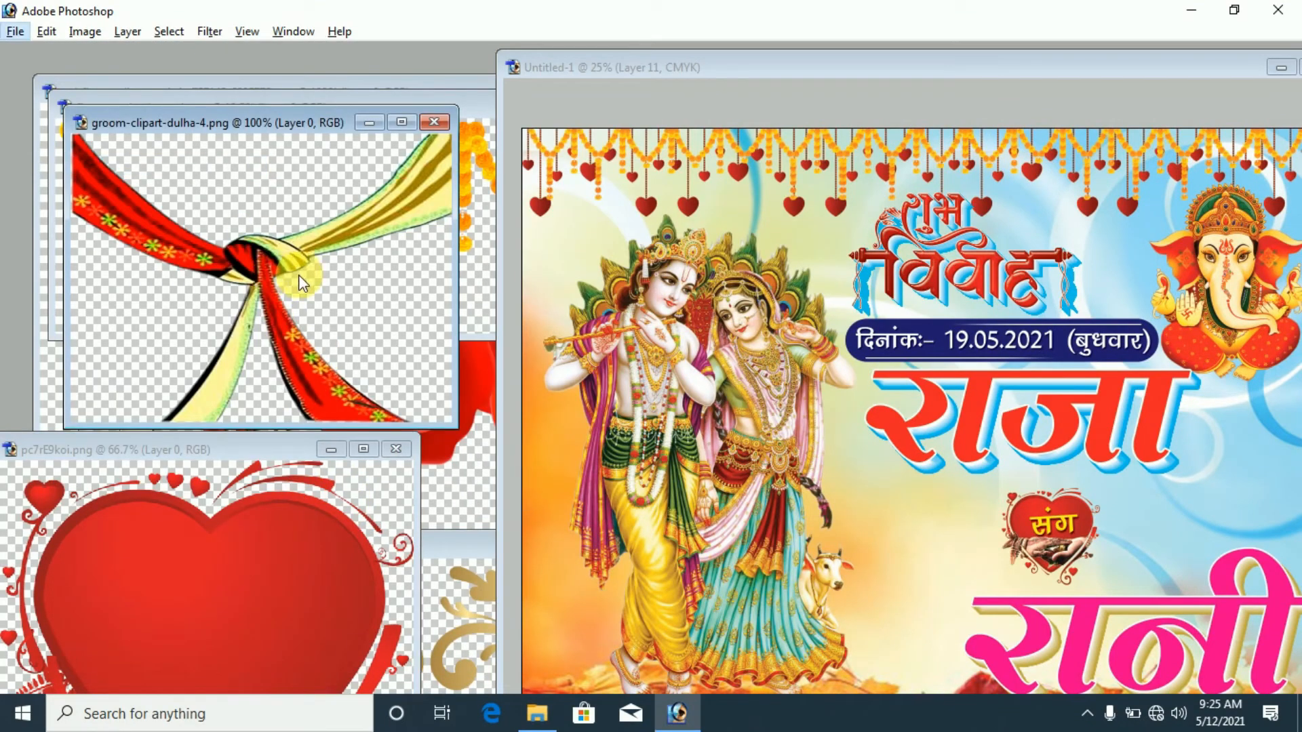
key("alt+f")
key("c")
Add the wedding musicians clipart to the design and scale it to fit beside Ganesha, above the रानी text
left_click(323, 285)
left_click(240, 398)
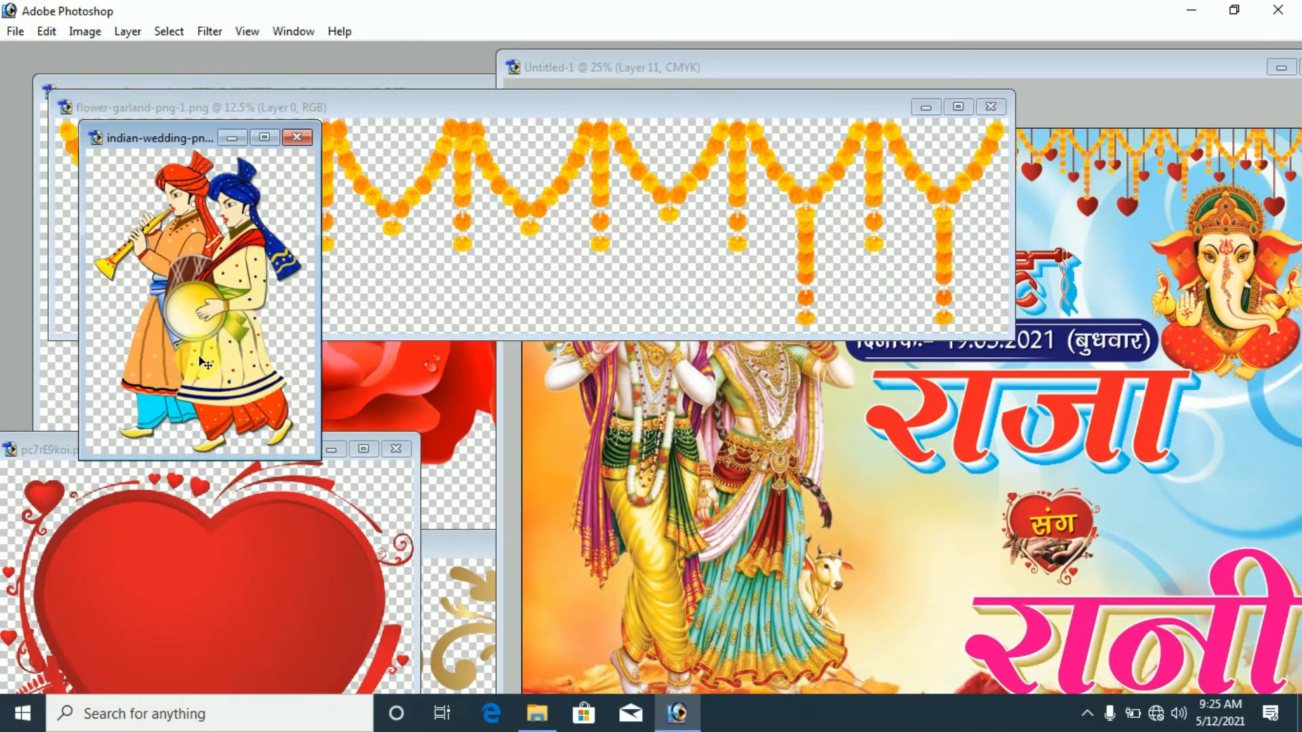
left_click_drag(204, 363, 966, 498)
key("f")
left_click_drag(686, 372, 1022, 376)
key("ctrl+t")
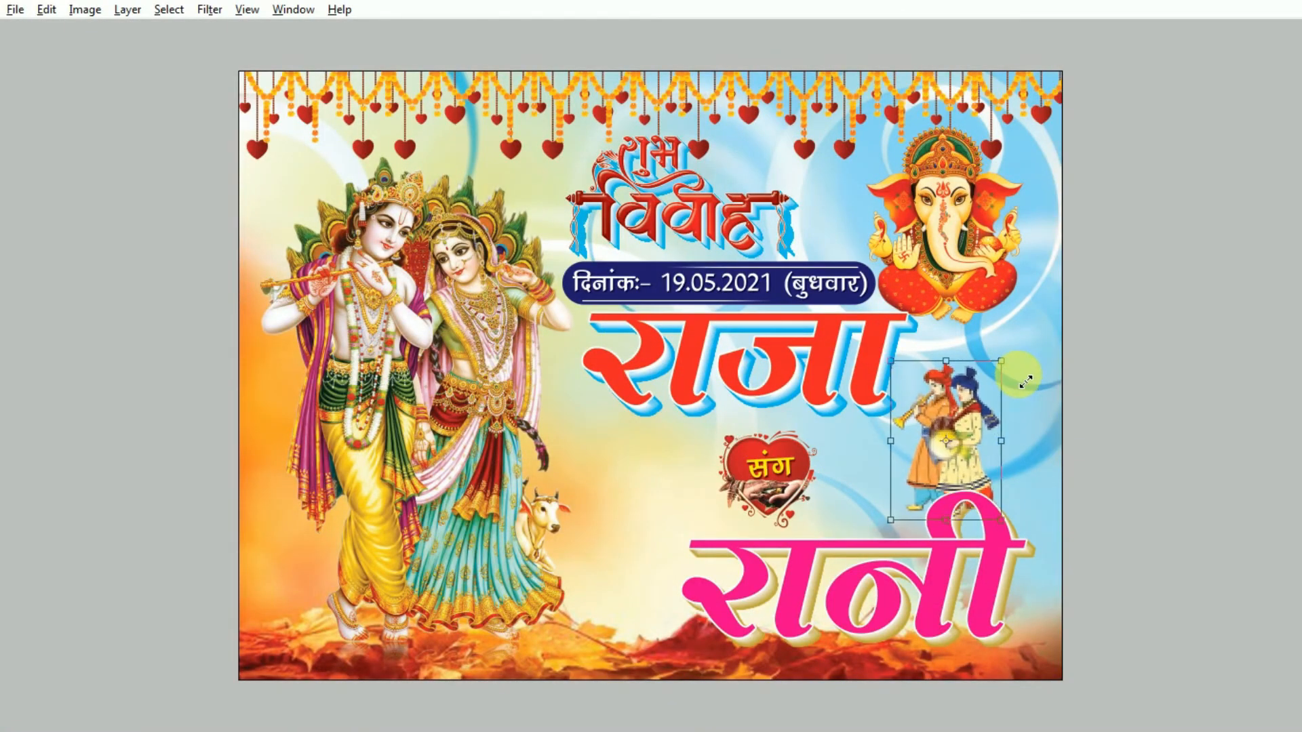
key("Return")
Move the musicians between the calf and the रानी text and enlarge them slightly
key("ctrl+plus")
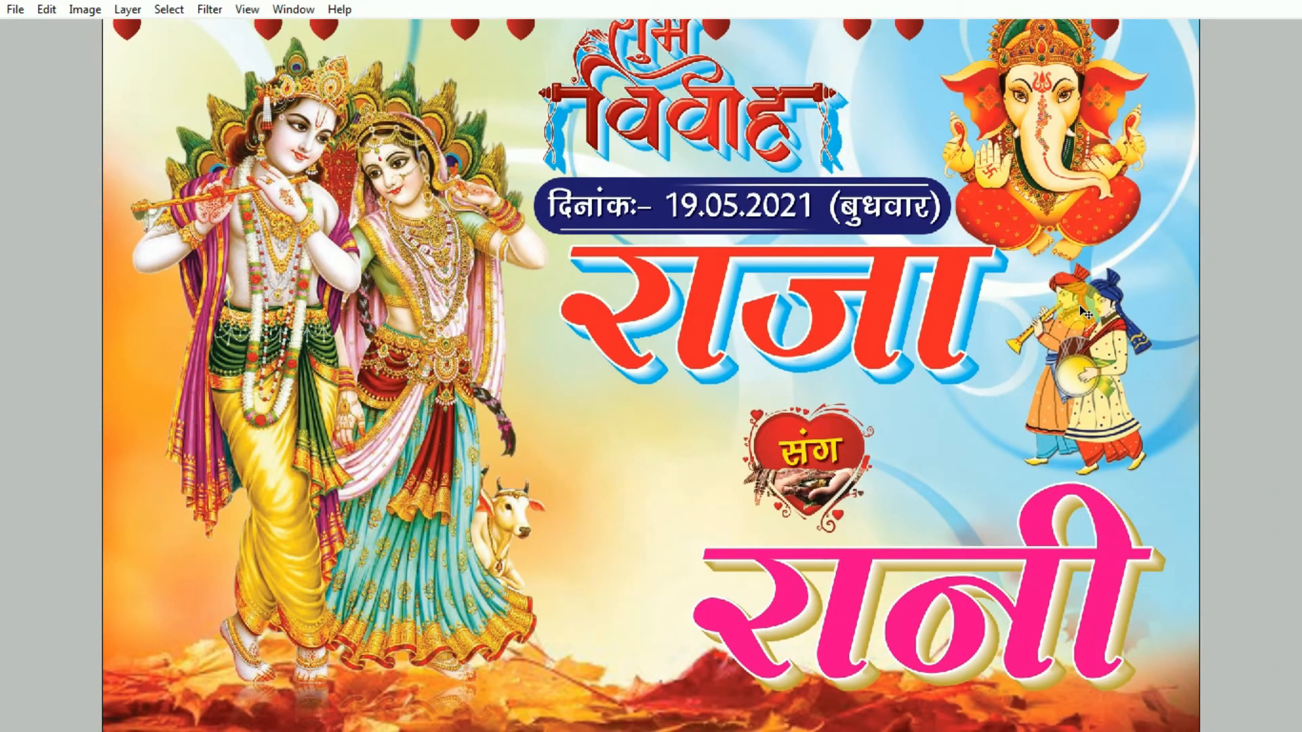
left_click_drag(1081, 295, 624, 502)
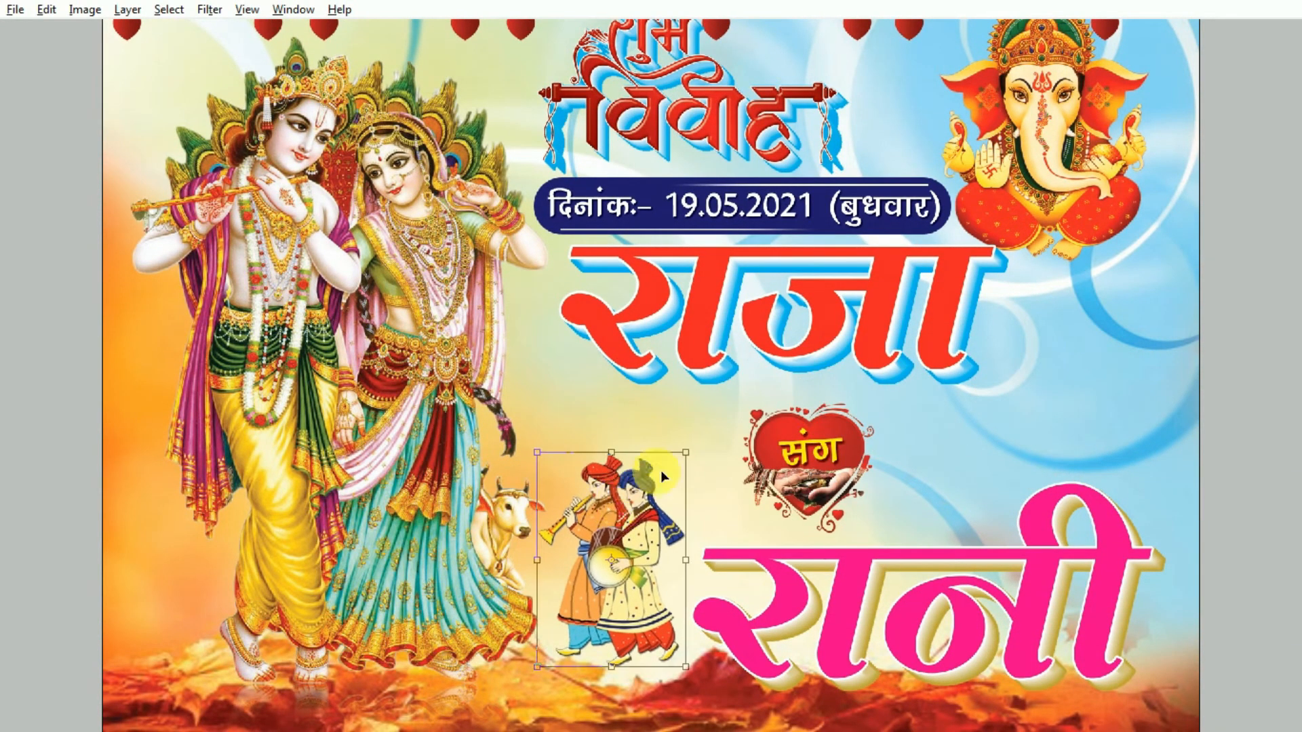
left_click_drag(686, 452, 703, 428)
Flip the musicians horizontally and adjust their position next to the calf
right_click(614, 499)
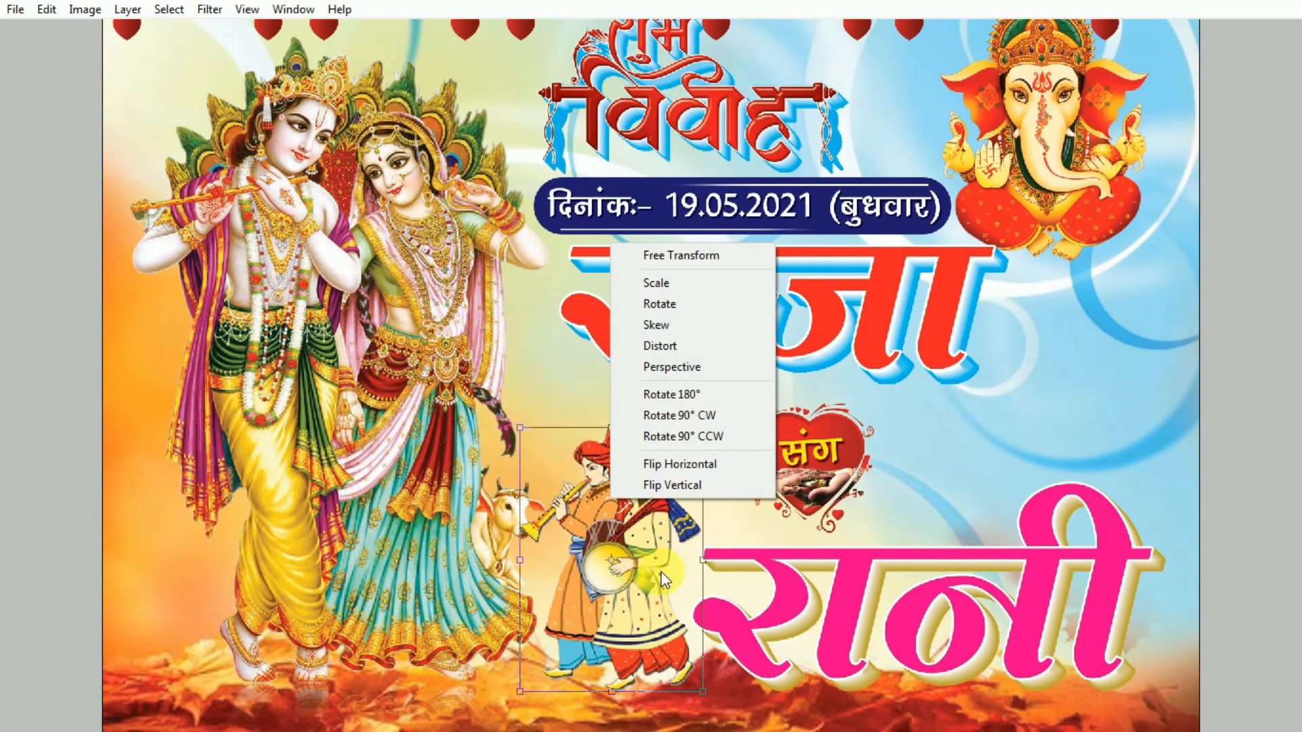
left_click(675, 463)
key("Return")
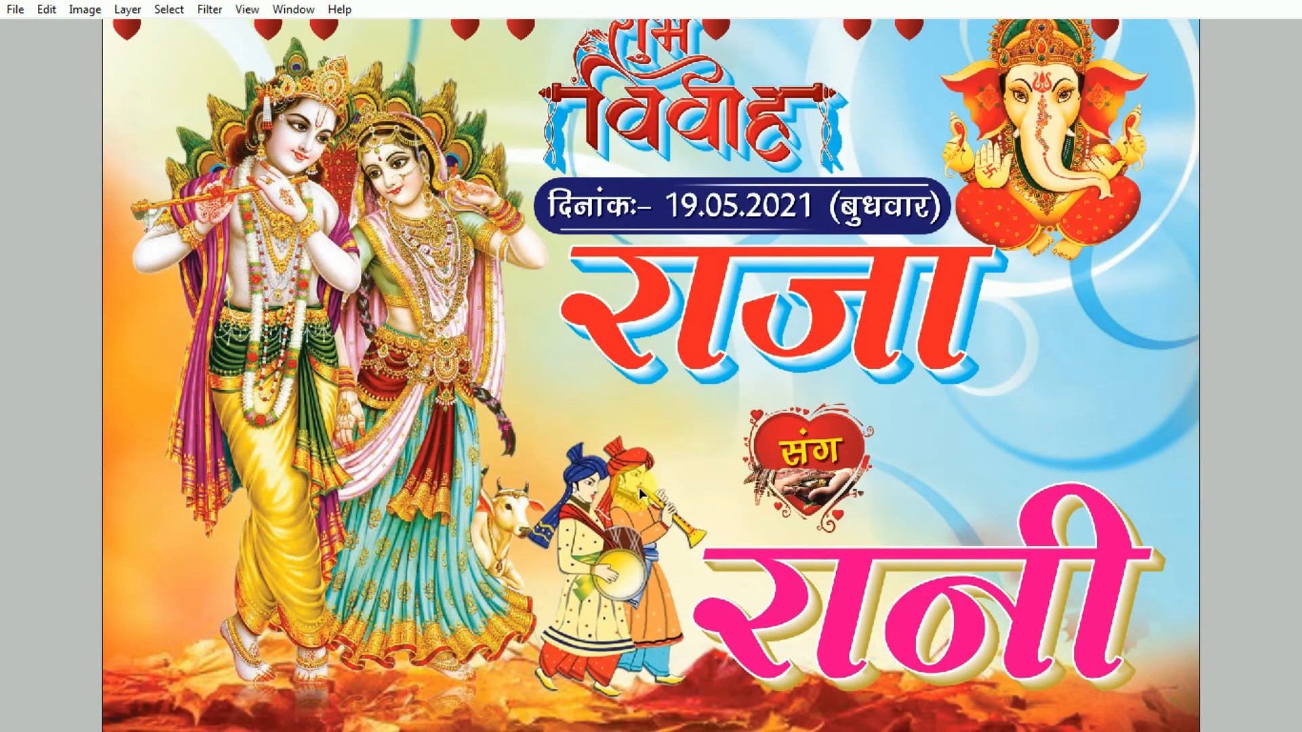
left_click_drag(638, 487, 347, 571)
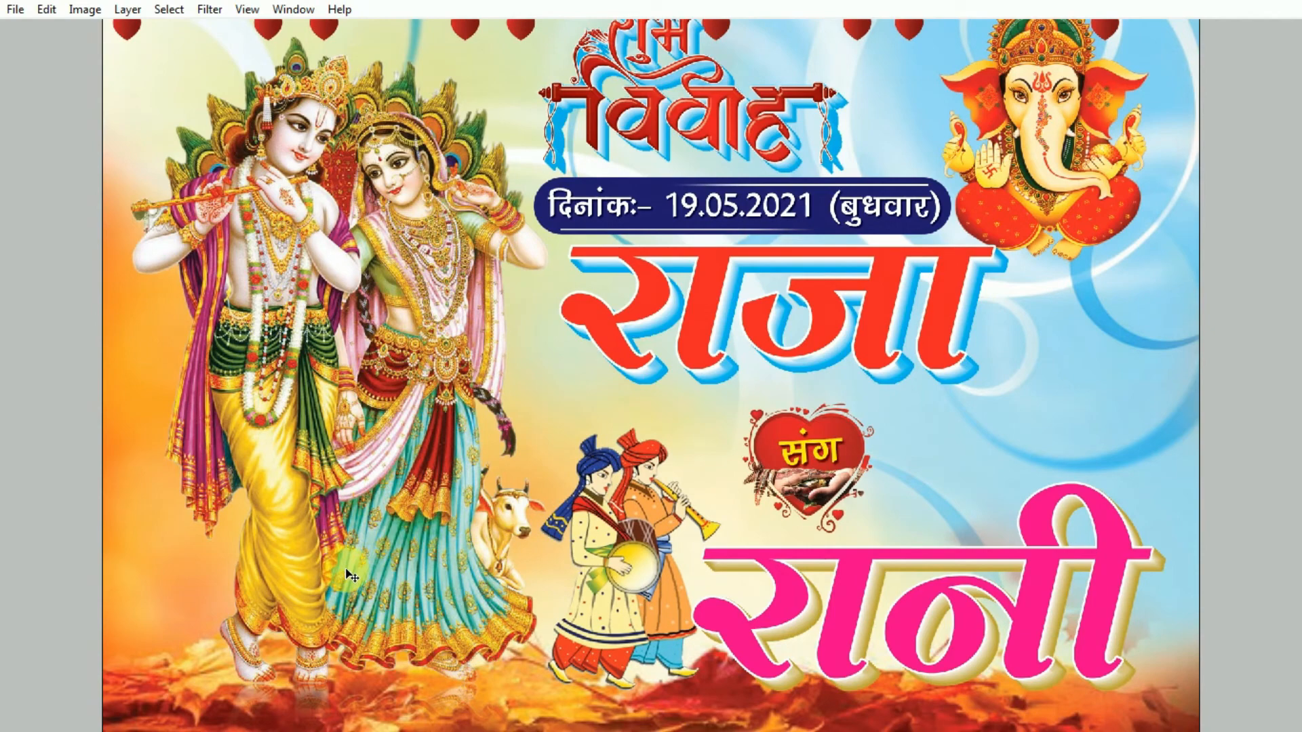
key("Down")
key("Left")
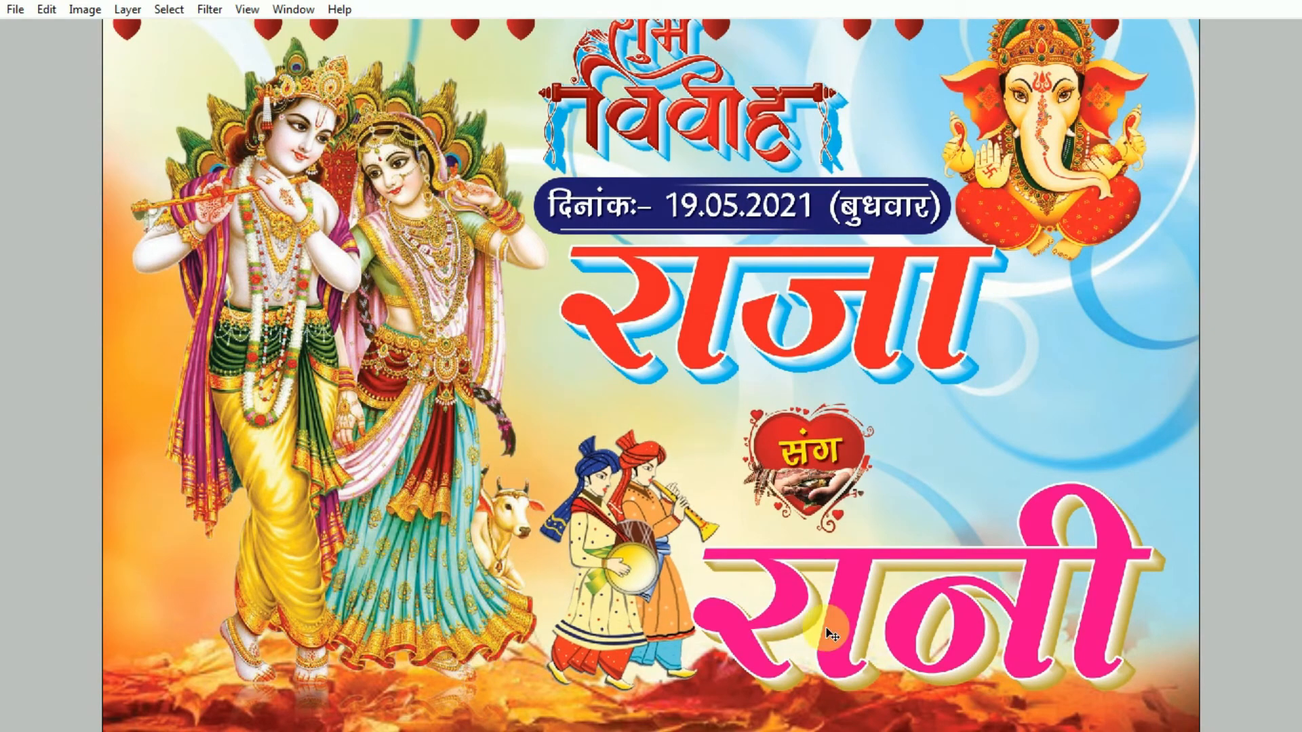
Select the jkuh copy layer and nudge the रानी text rightward, away from the musicians
right_click(797, 600)
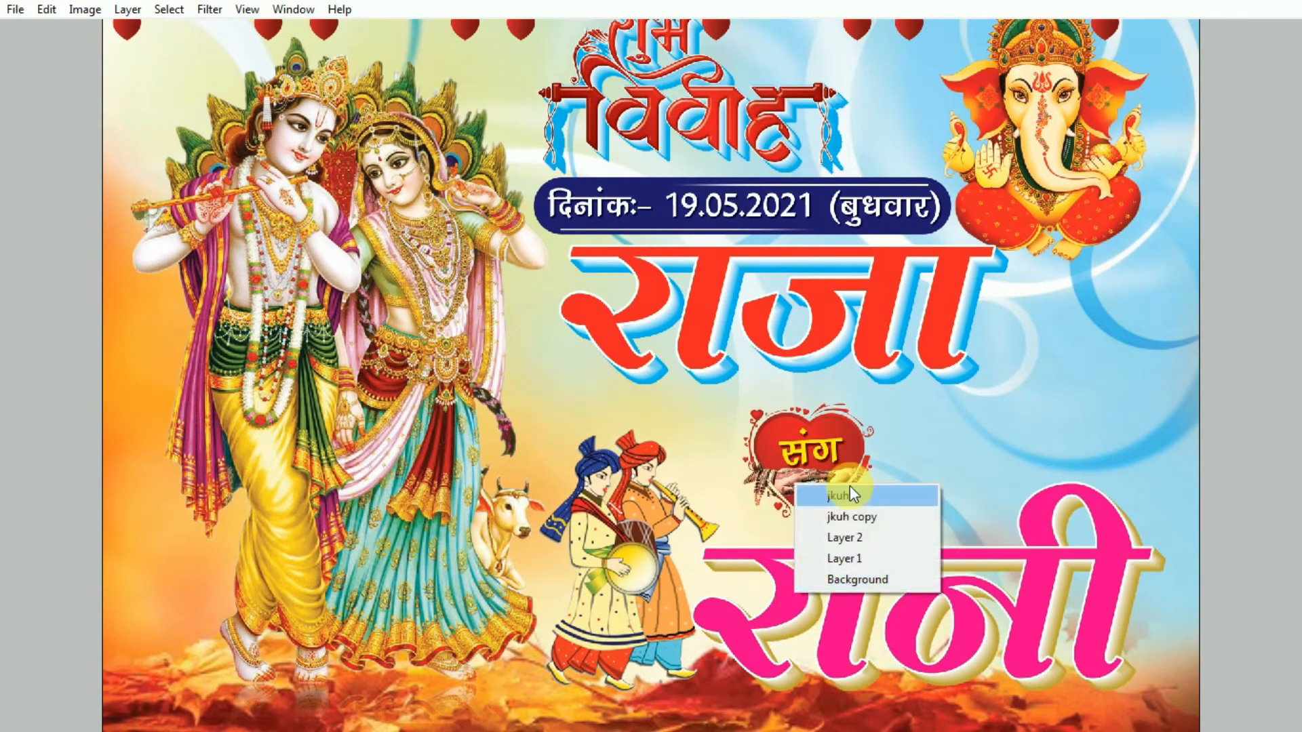
left_click(848, 517)
key("Right")
key("Right")
key("Right")
key("Right")
key("Right")
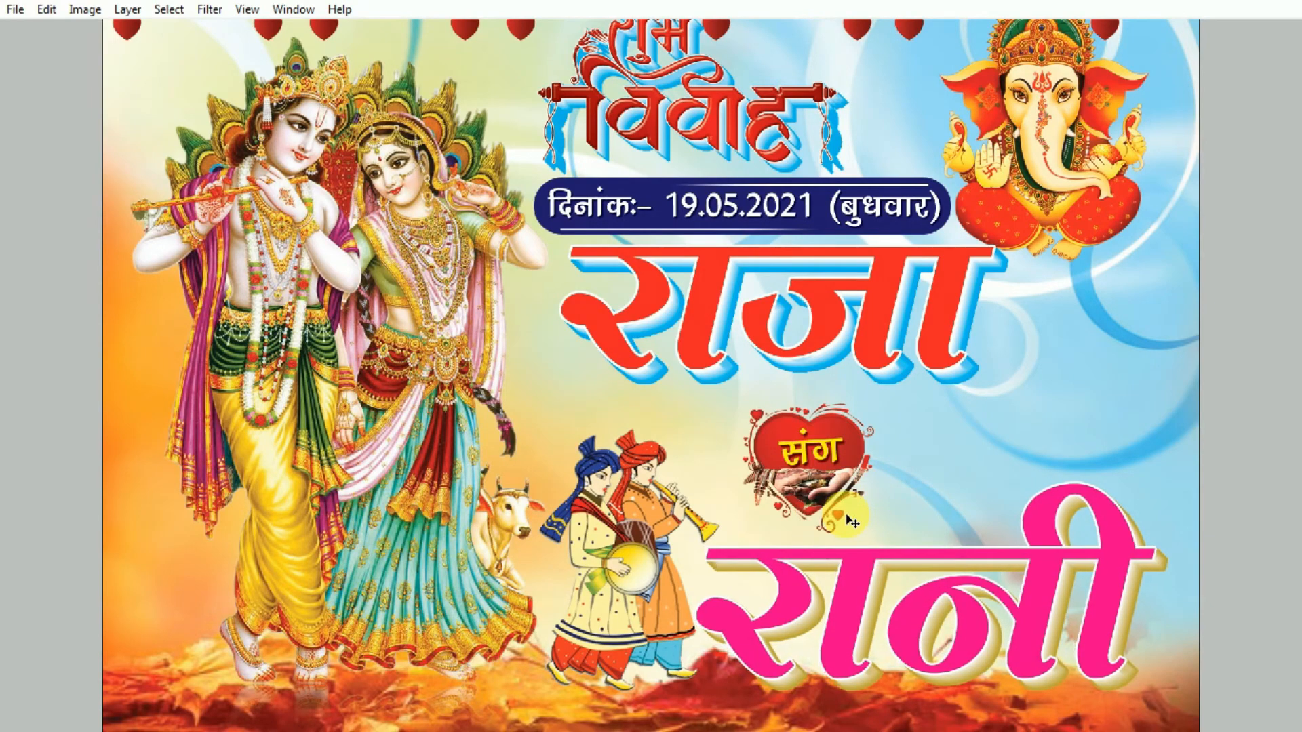
key("Right")
key("Right")
key("Right")
key("Right")
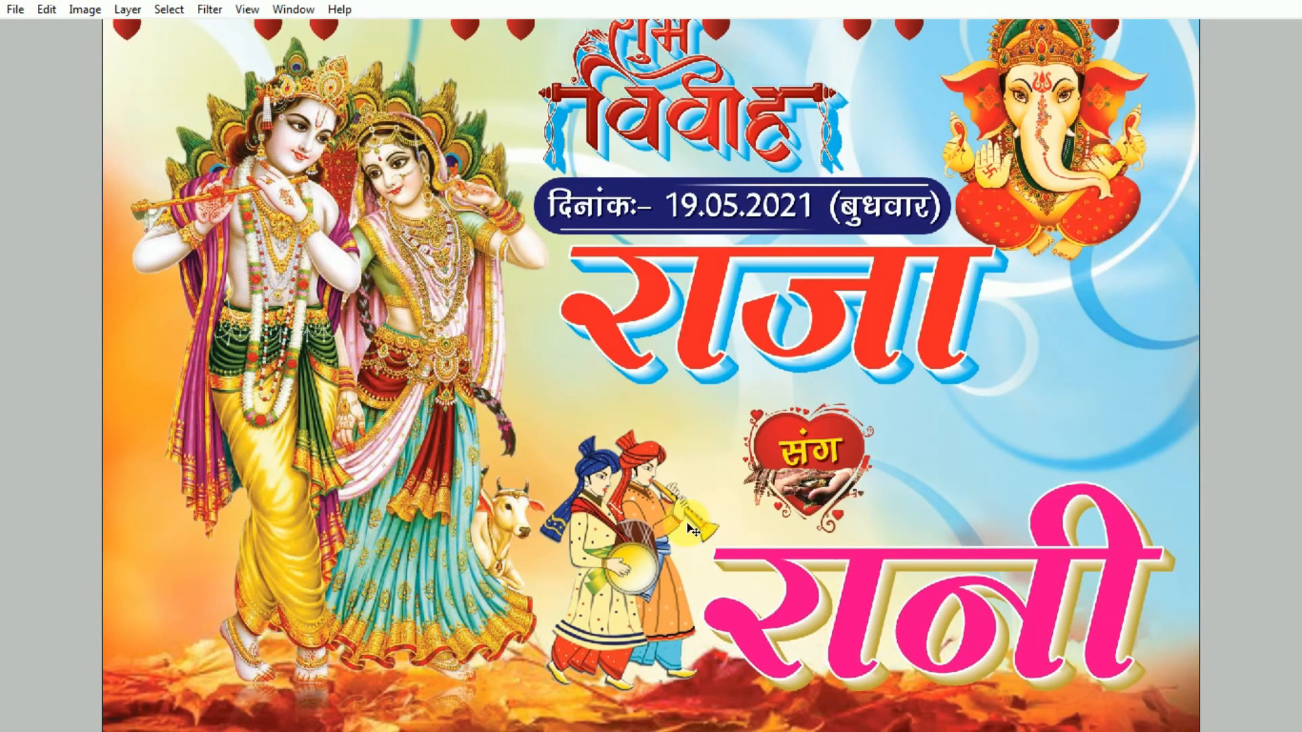
Nudge the musicians slightly rightward, centering them between the calf and the रानी text
key("Right")
key("Right")
key("Right")
key("Right")
key("Right")
key("Right")
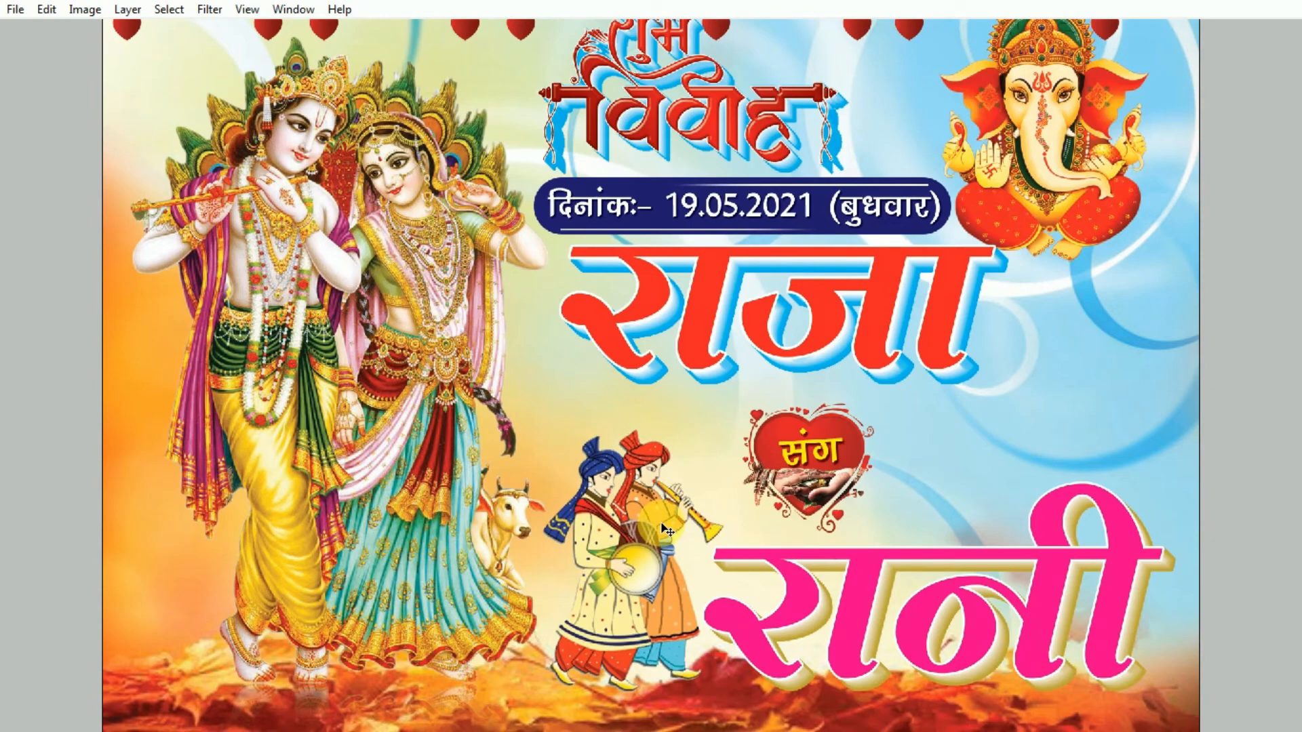
Close the source image of the wedding musicians
key("f")
key("f")
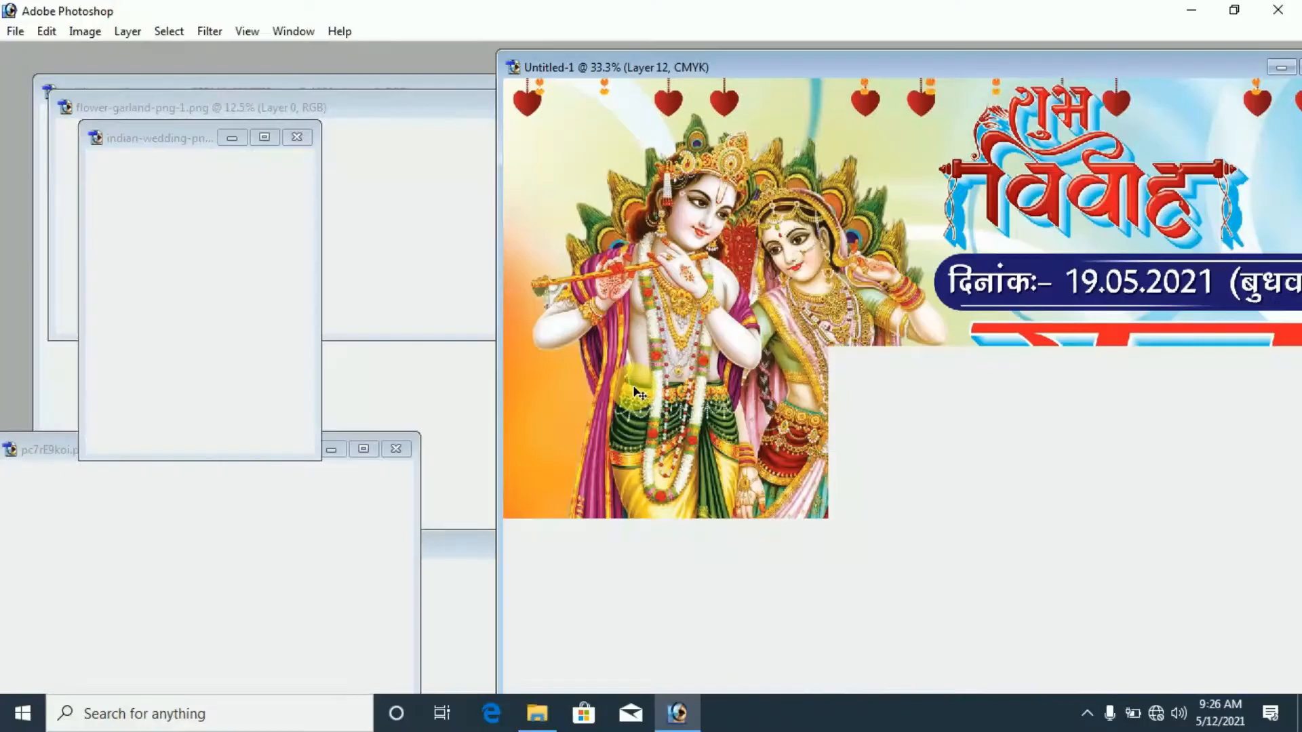
key("alt+f")
key("c")
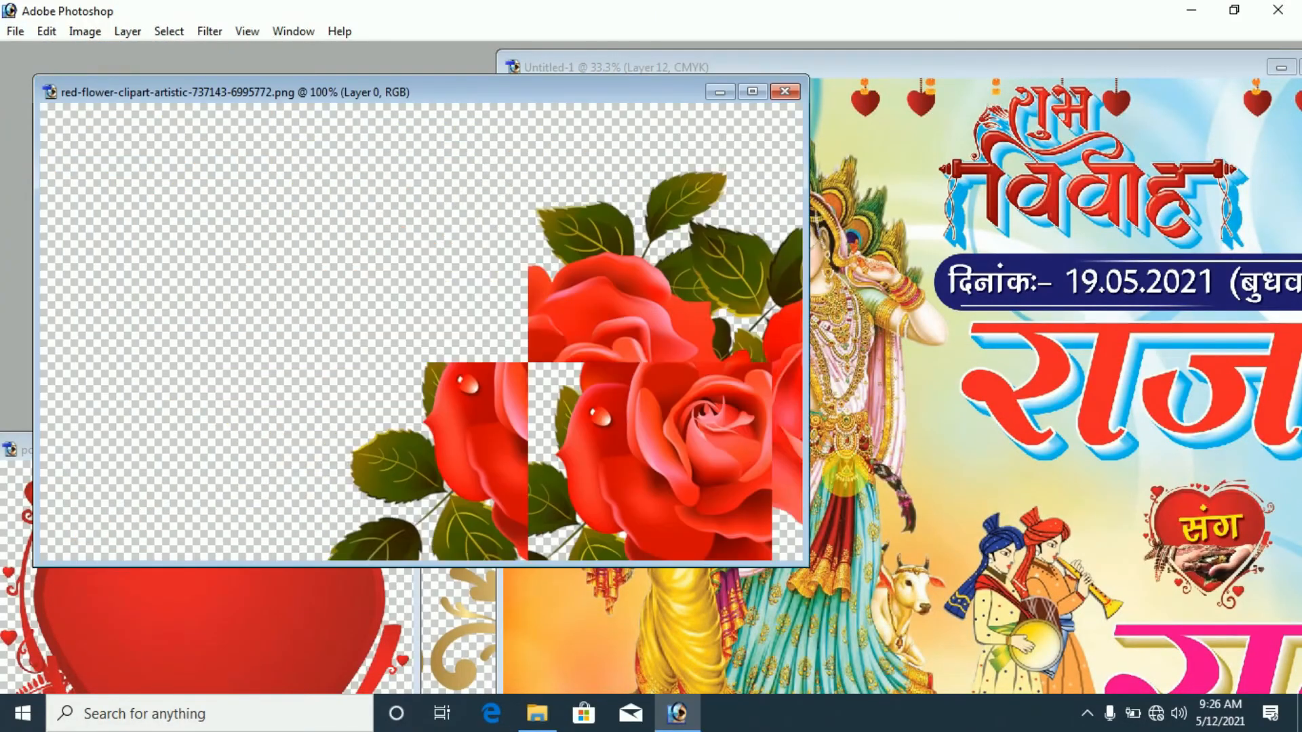
Add the red roses clipart to the design, scaled down and placed between Ganesha and the रानी text
key("f")
left_click_drag(820, 341, 1190, 358)
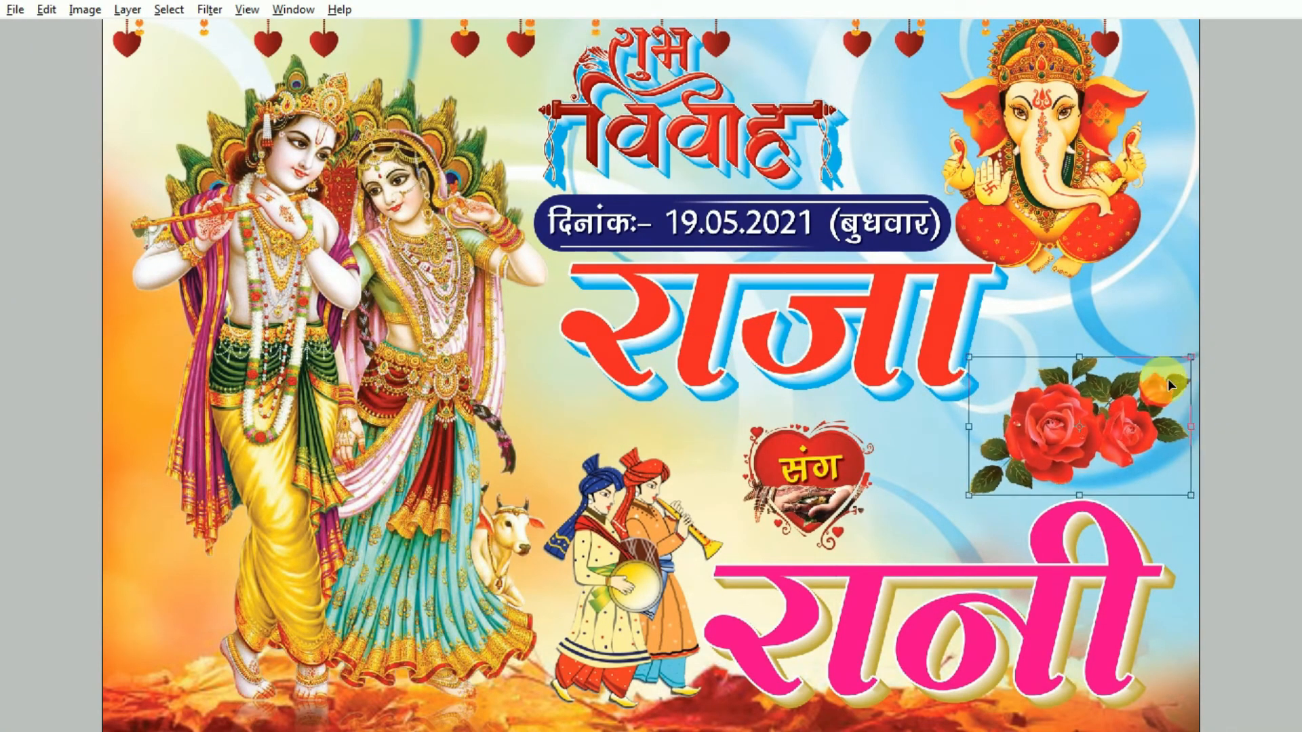
key("Return")
left_click_drag(1151, 409, 1141, 409)
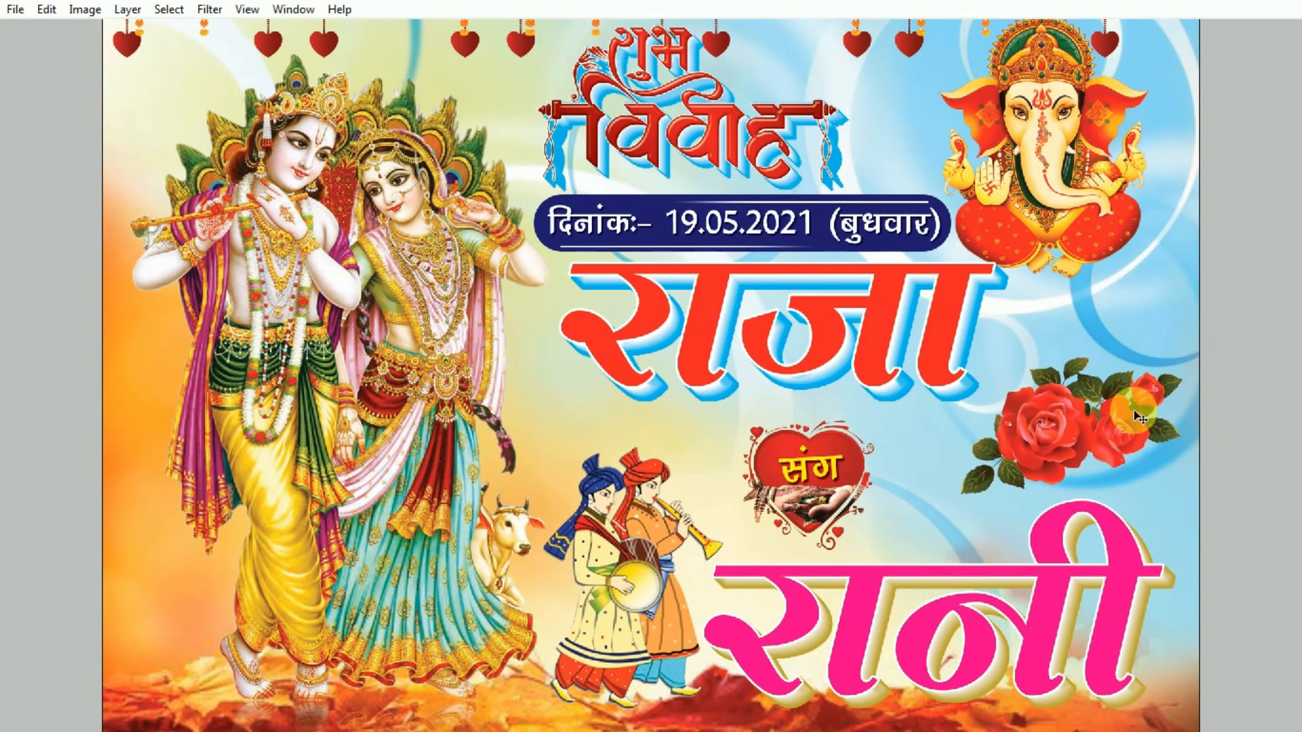
Close the source image of the red roses
key("f")
key("f")
key("alt+f")
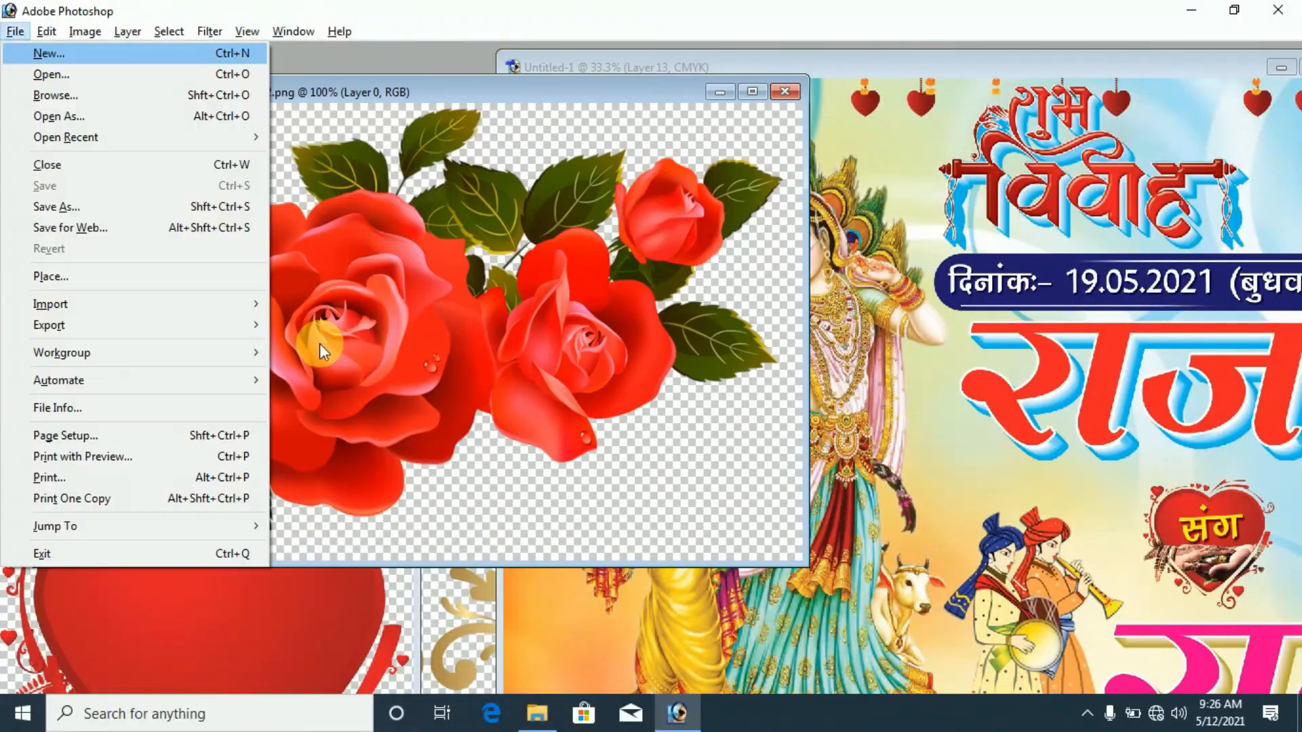
key("c")
Copy the golden ornament from Deco_Ornament_PNG_Clip_Art_Image.png into the wedding design
left_click(463, 554)
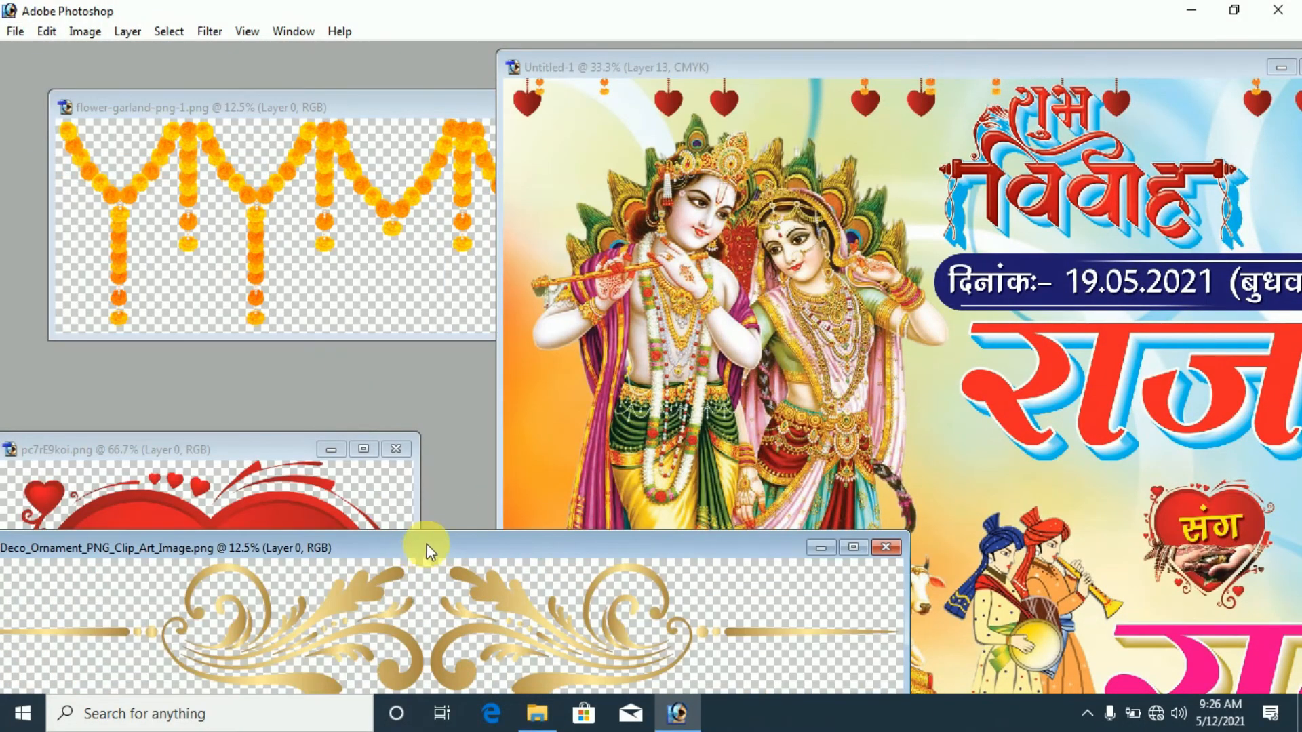
left_click_drag(426, 546, 423, 238)
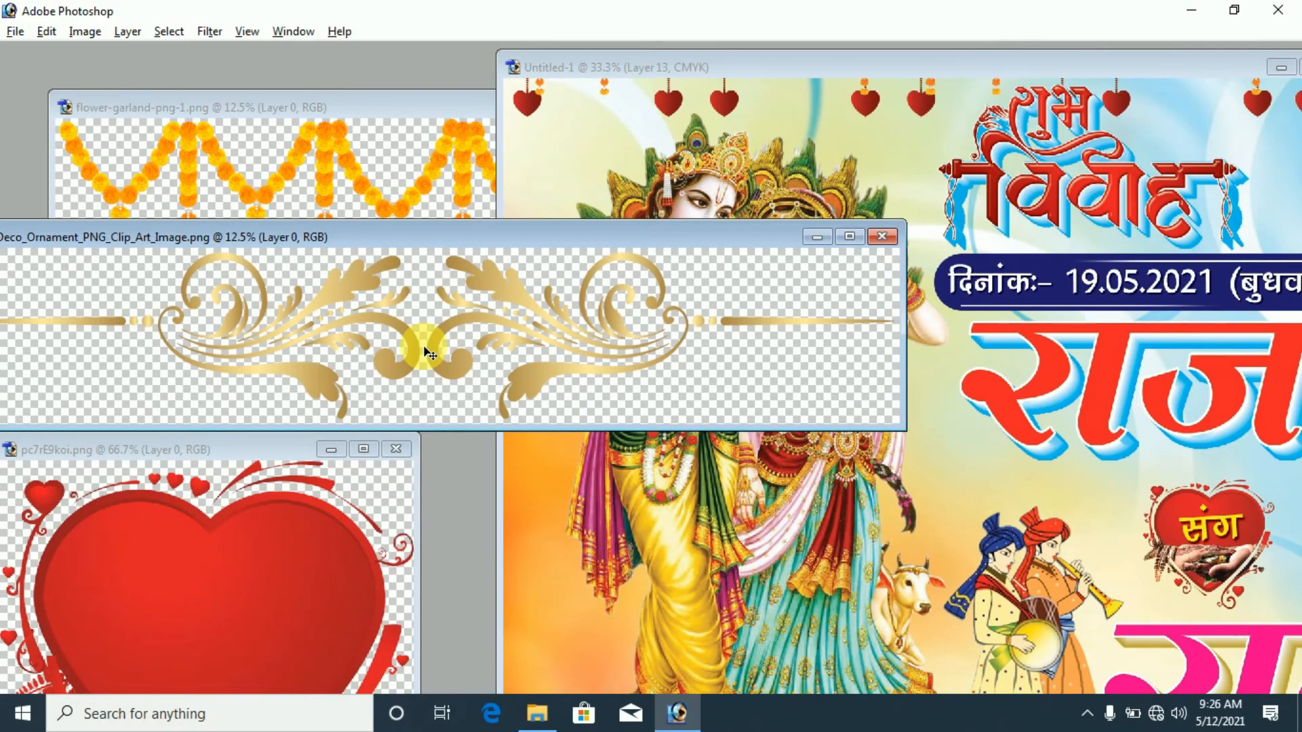
left_click_drag(427, 352, 1004, 333)
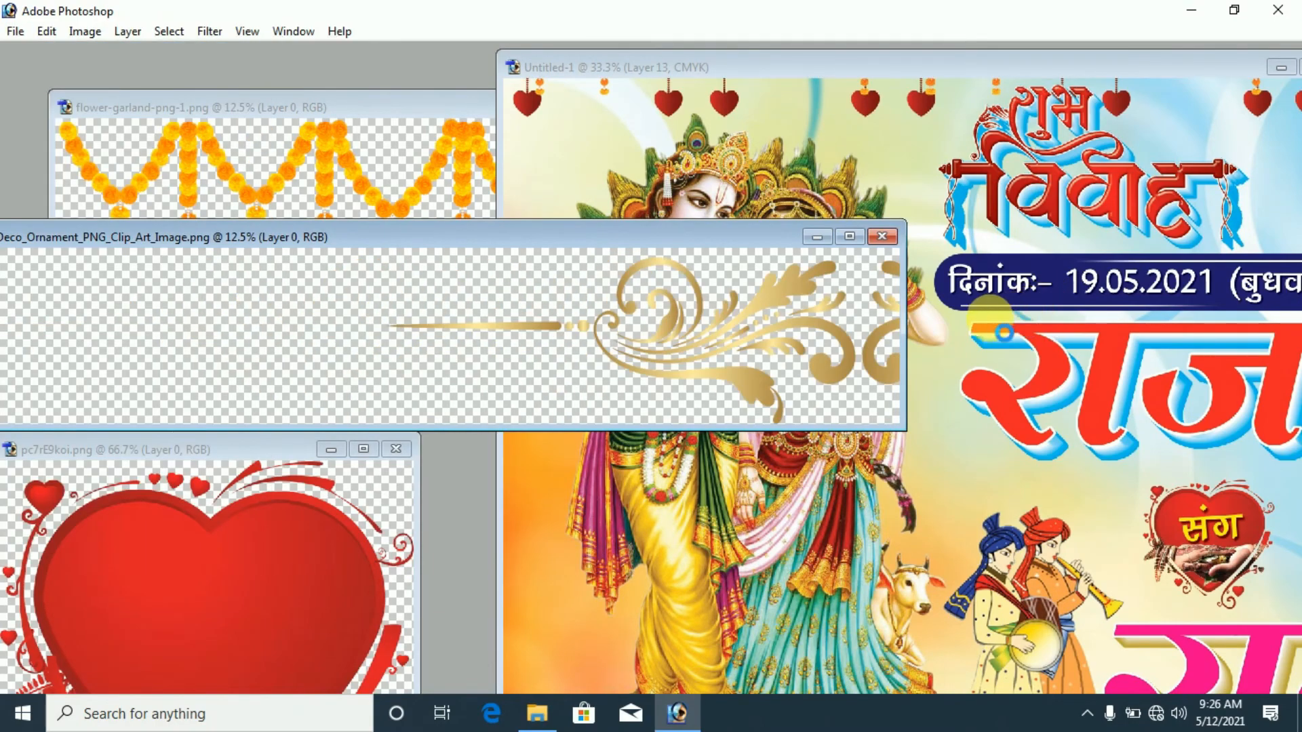
key("f")
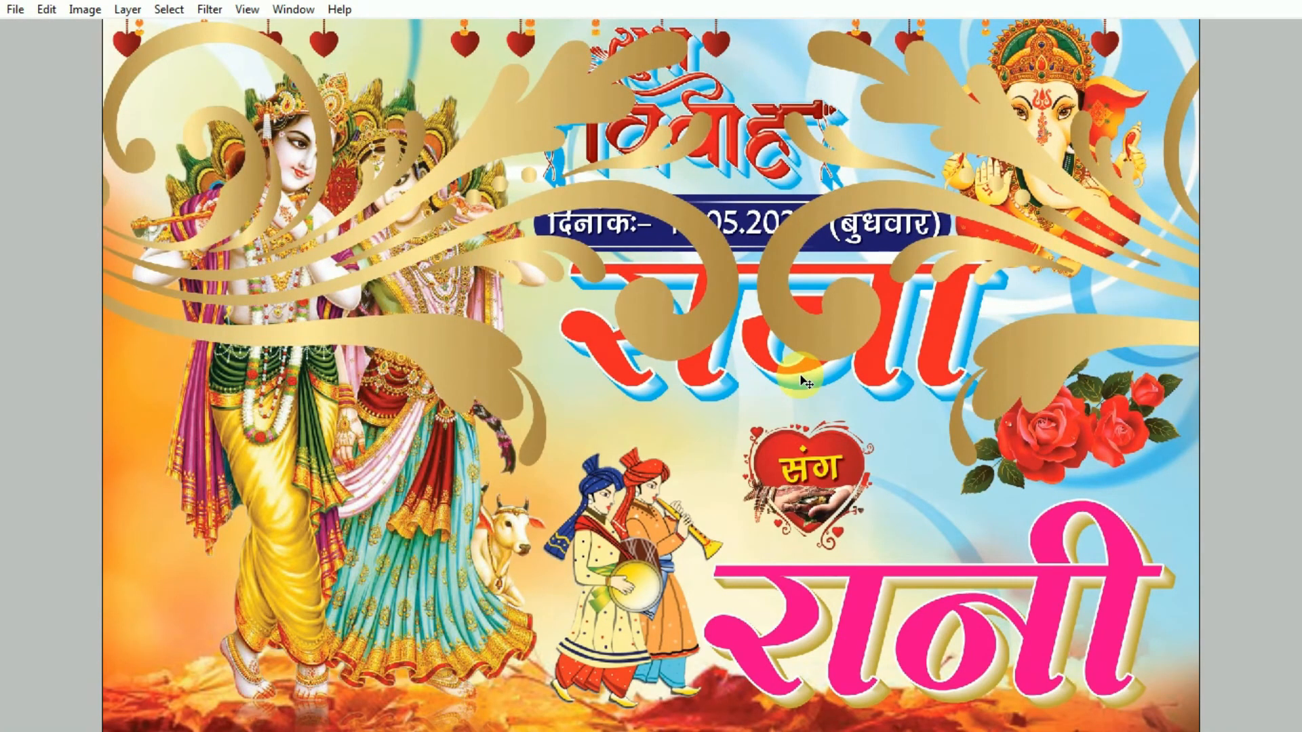
Send the golden ornament behind the deities, titles and roses and shift it slightly into place
key("ctrl+bracketleft")
key("ctrl+bracketleft")
key("ctrl+bracketleft")
key("ctrl+bracketleft")
key("ctrl+bracketleft")
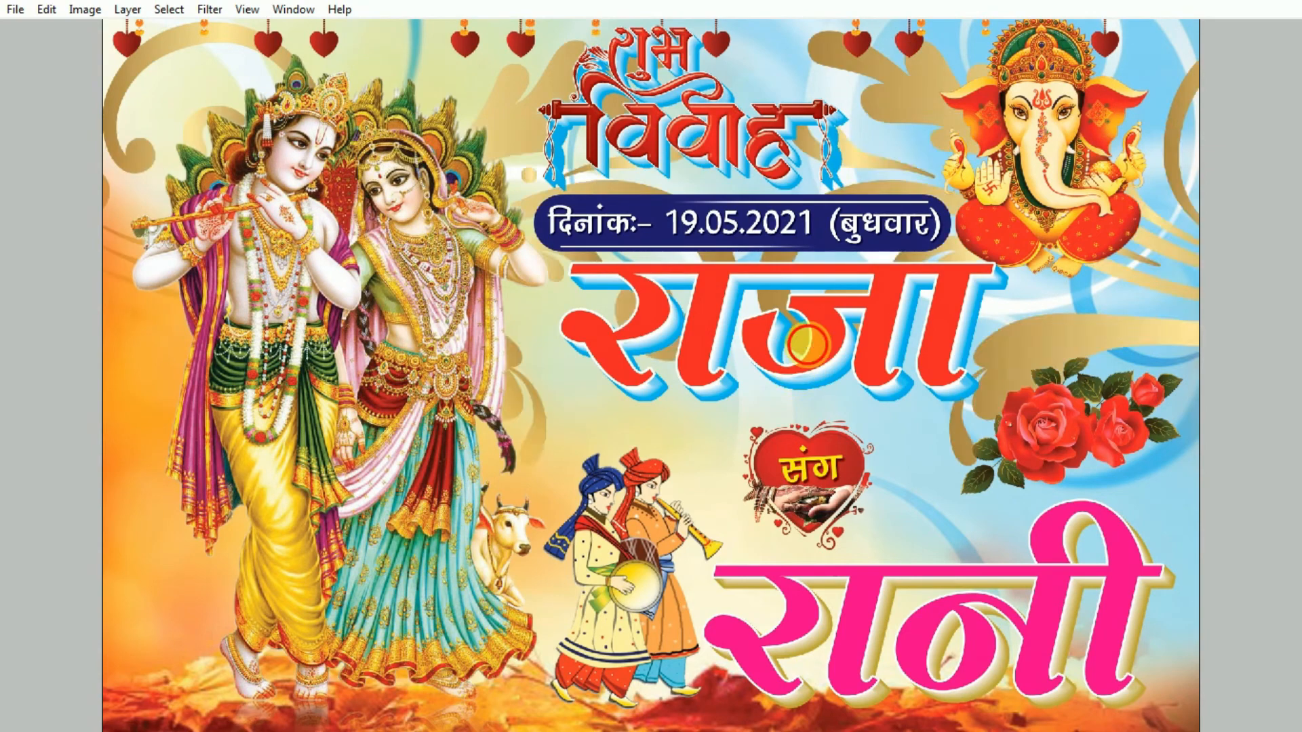
mouse_move(807, 345)
left_mouse_down()
mouse_move(797, 314)
mouse_move(797, 335)
left_mouse_up()
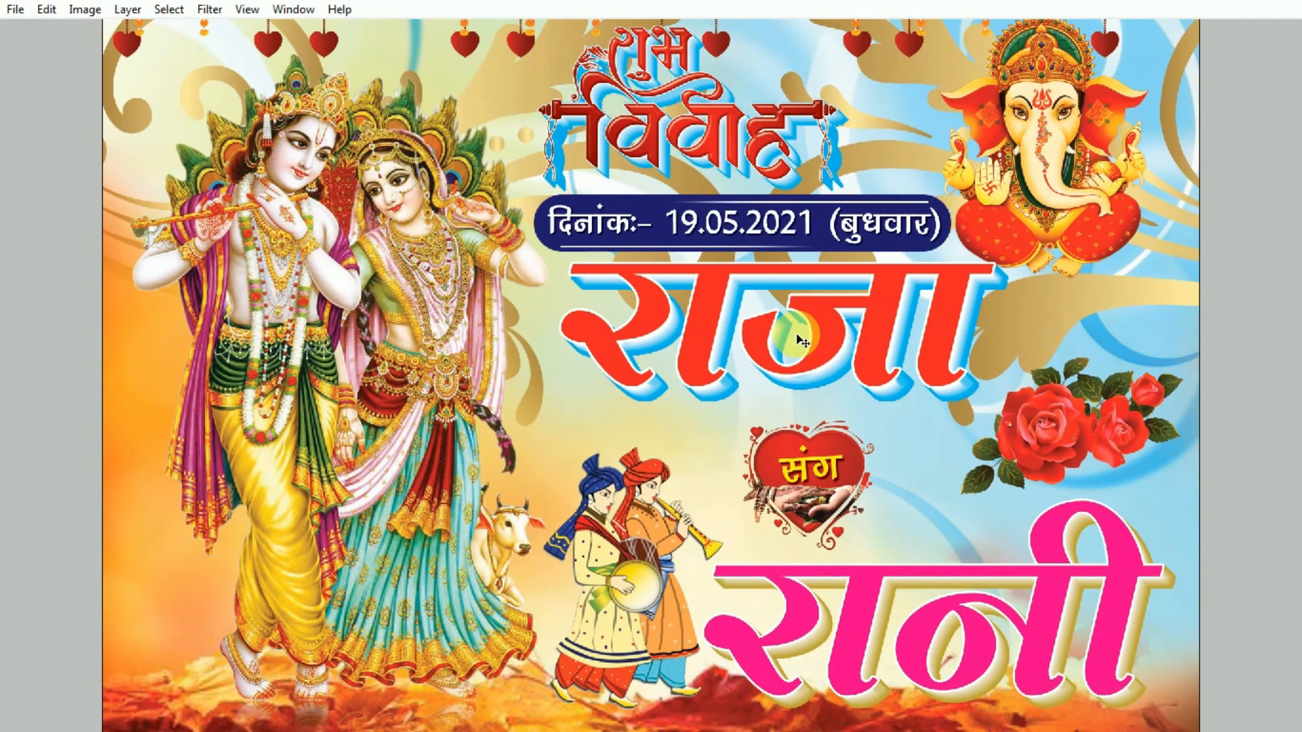
Lower the golden ornament layer's opacity to 34%
key("F7")
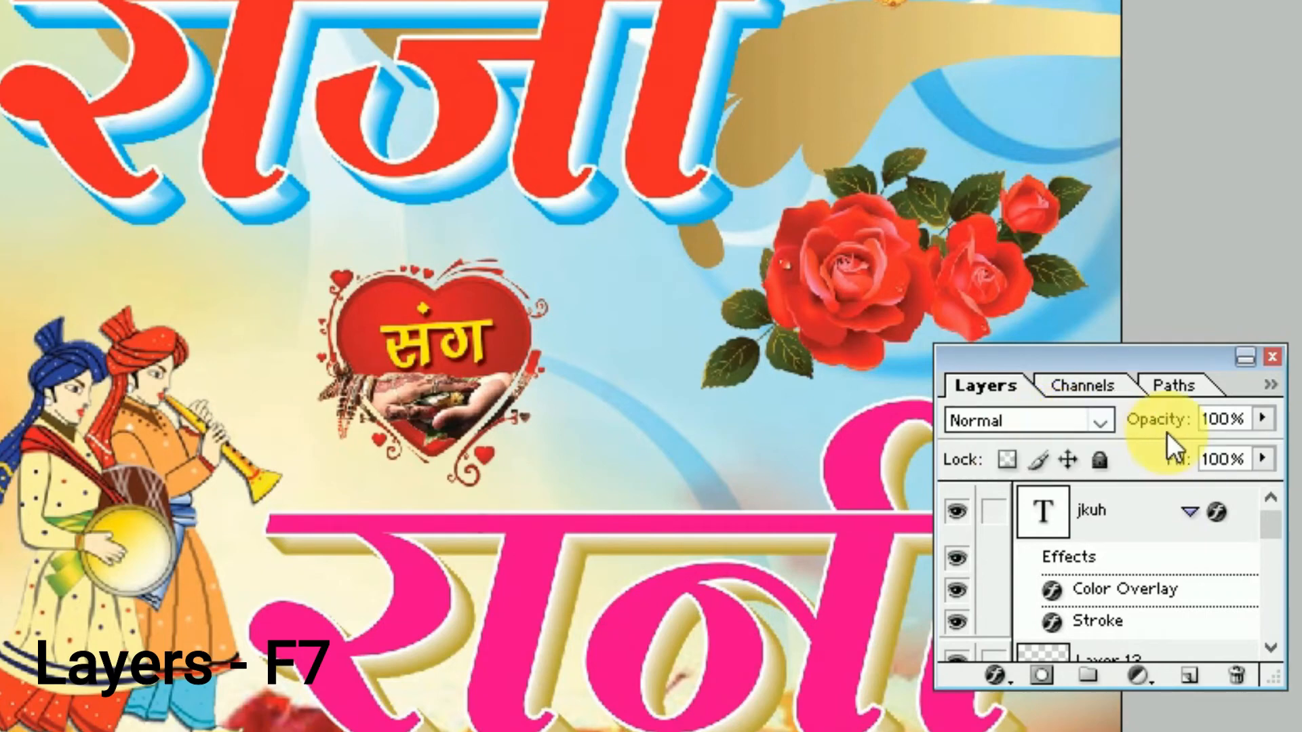
left_click(1263, 419)
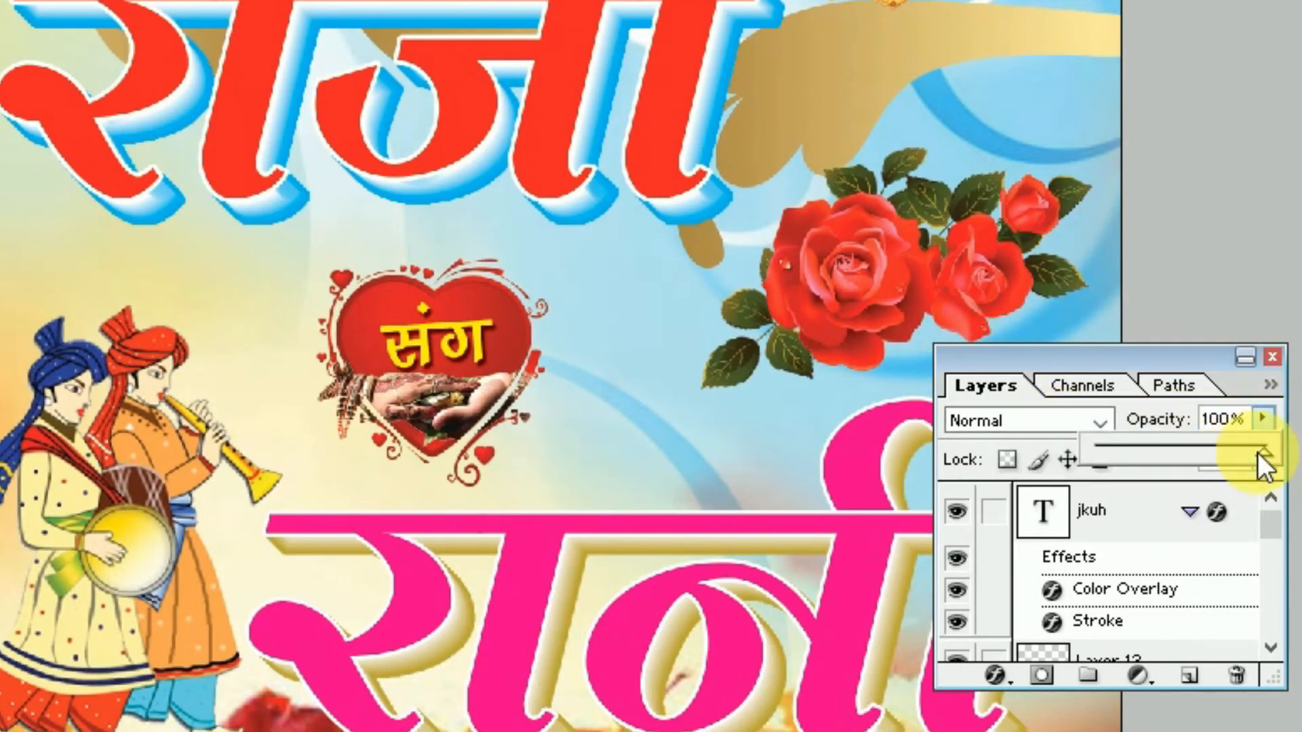
left_click_drag(1261, 453, 1154, 458)
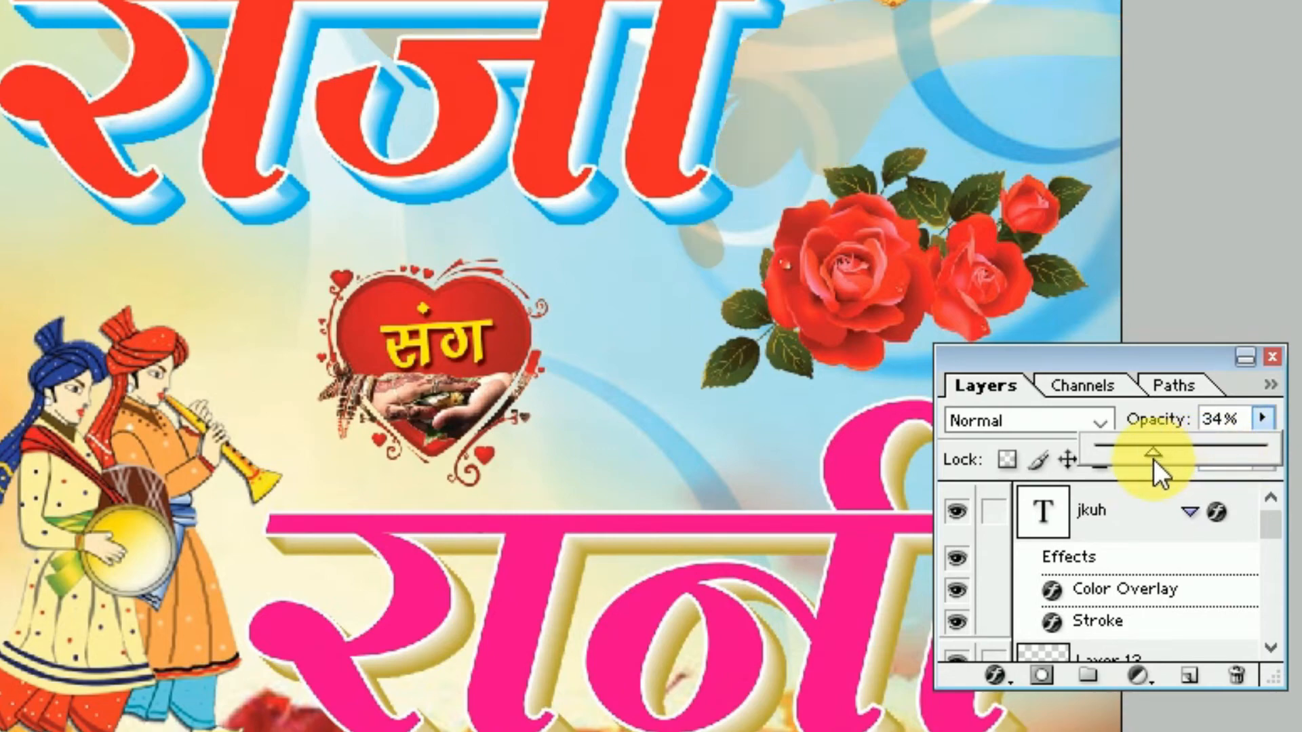
Try several opacity levels on the golden ornament layer, ending at 45%
left_click_drag(1153, 459, 1157, 461)
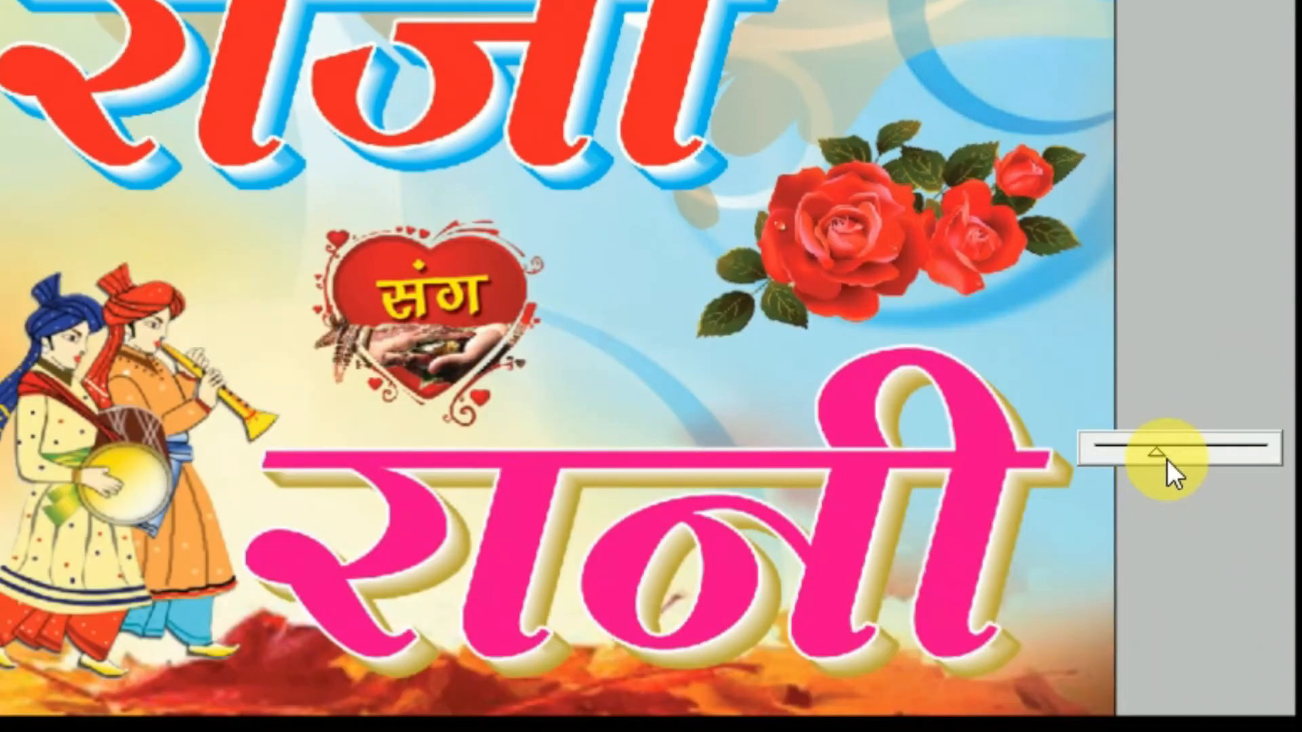
left_click_drag(1167, 459, 1174, 458)
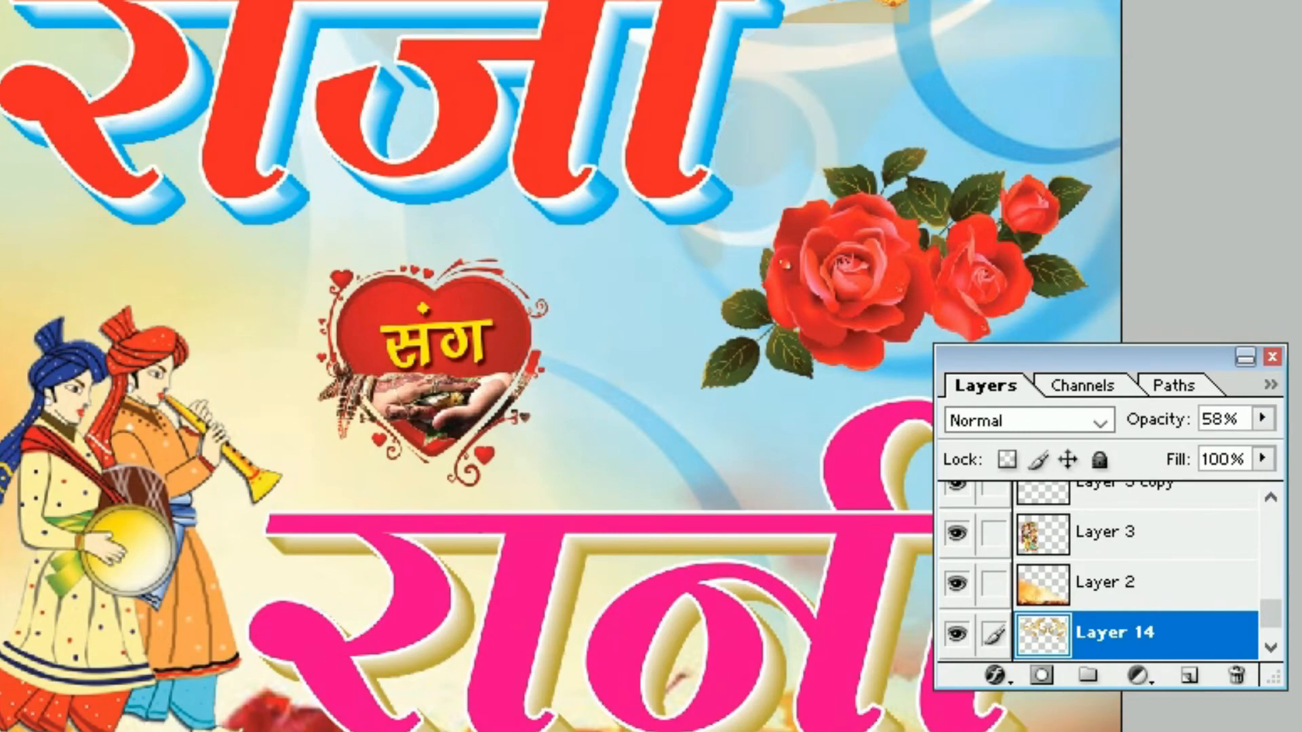
key("9")
key("6")
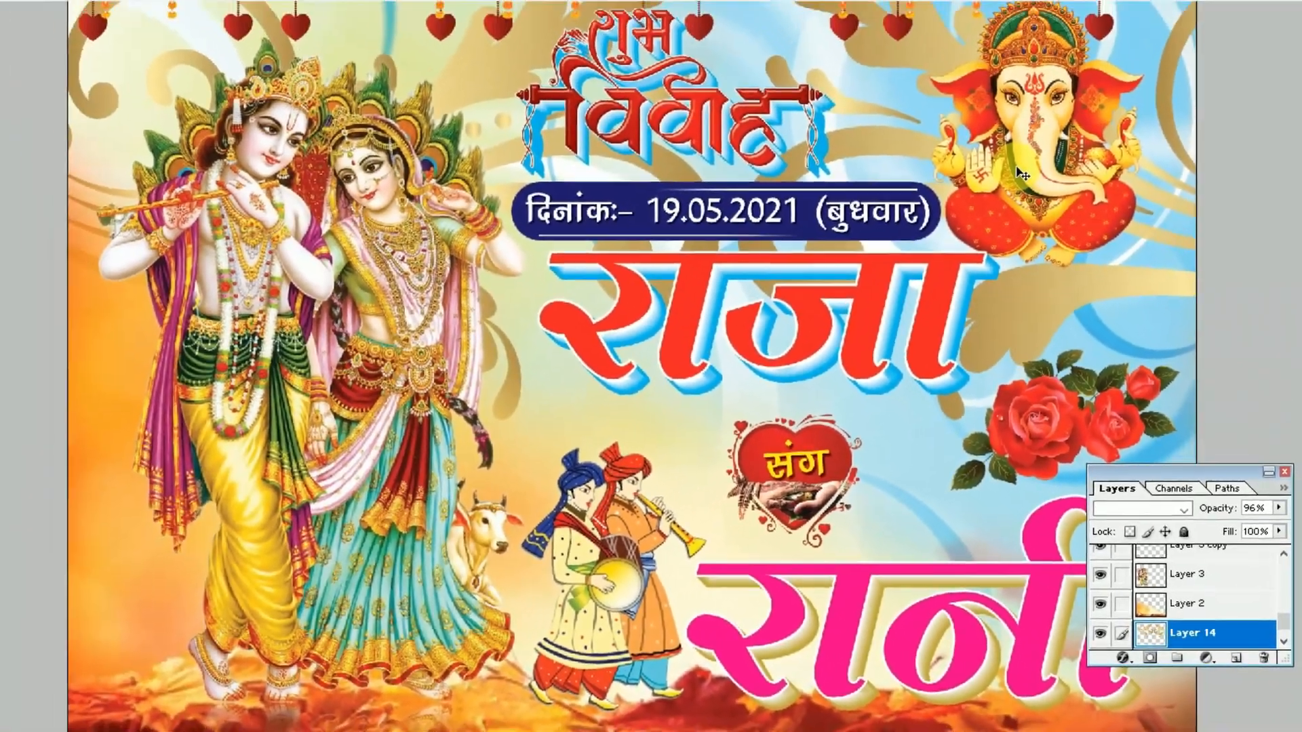
key("3")
key("2")
key("3")
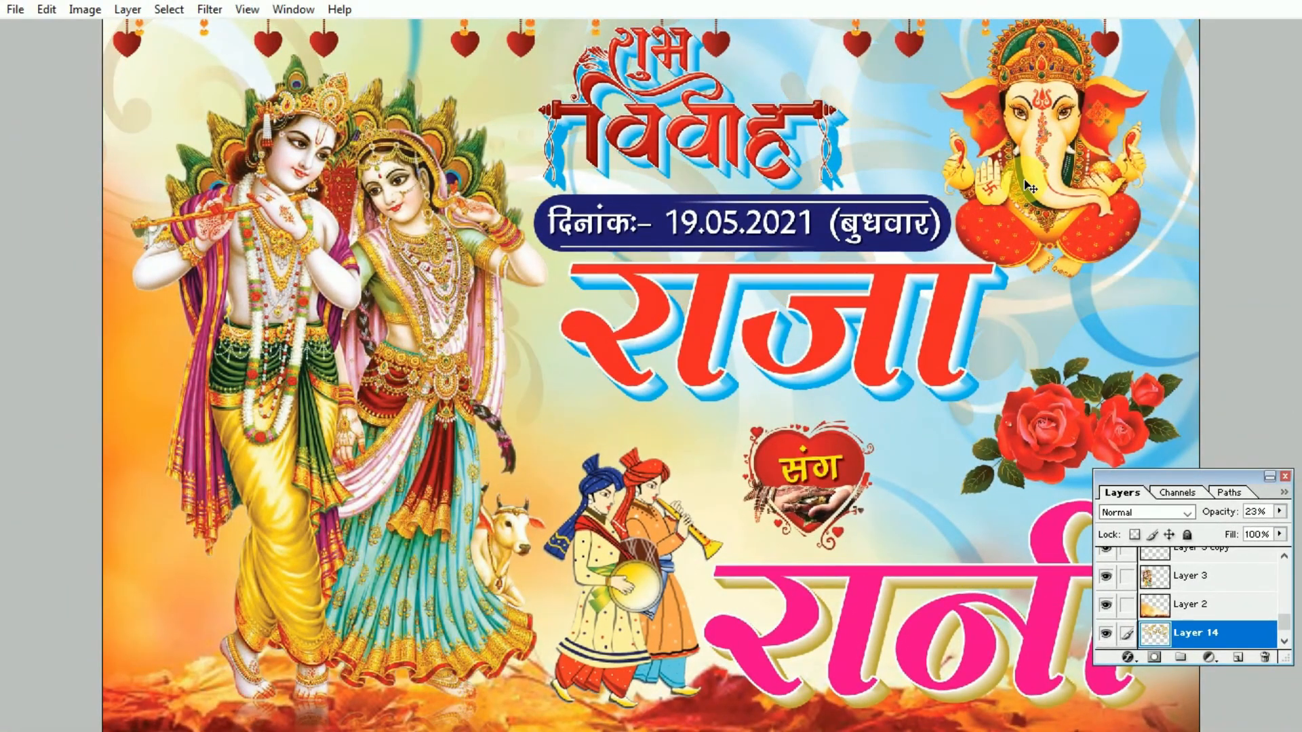
key("3")
key("4")
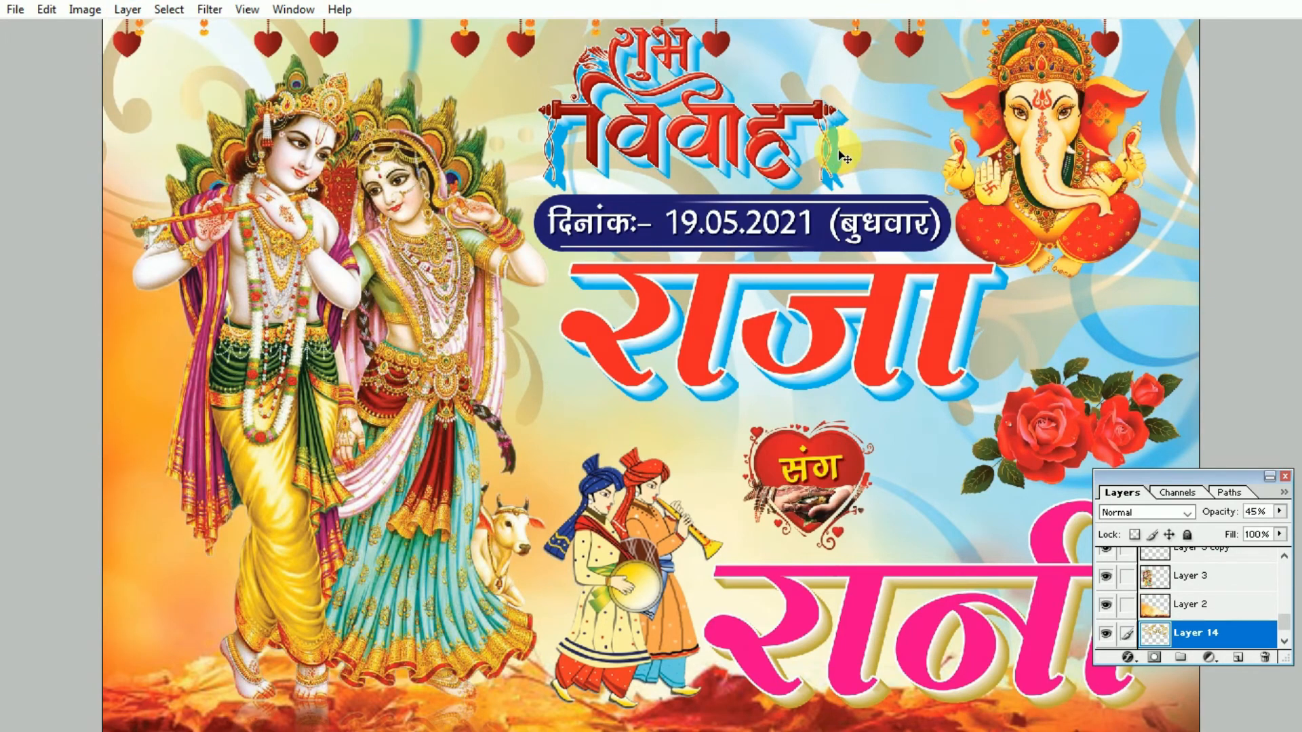
Open the ornament layer's style settings, switch off Bevel and Emboss and enable Color Overlay
key("alt+l")
key("Escape")
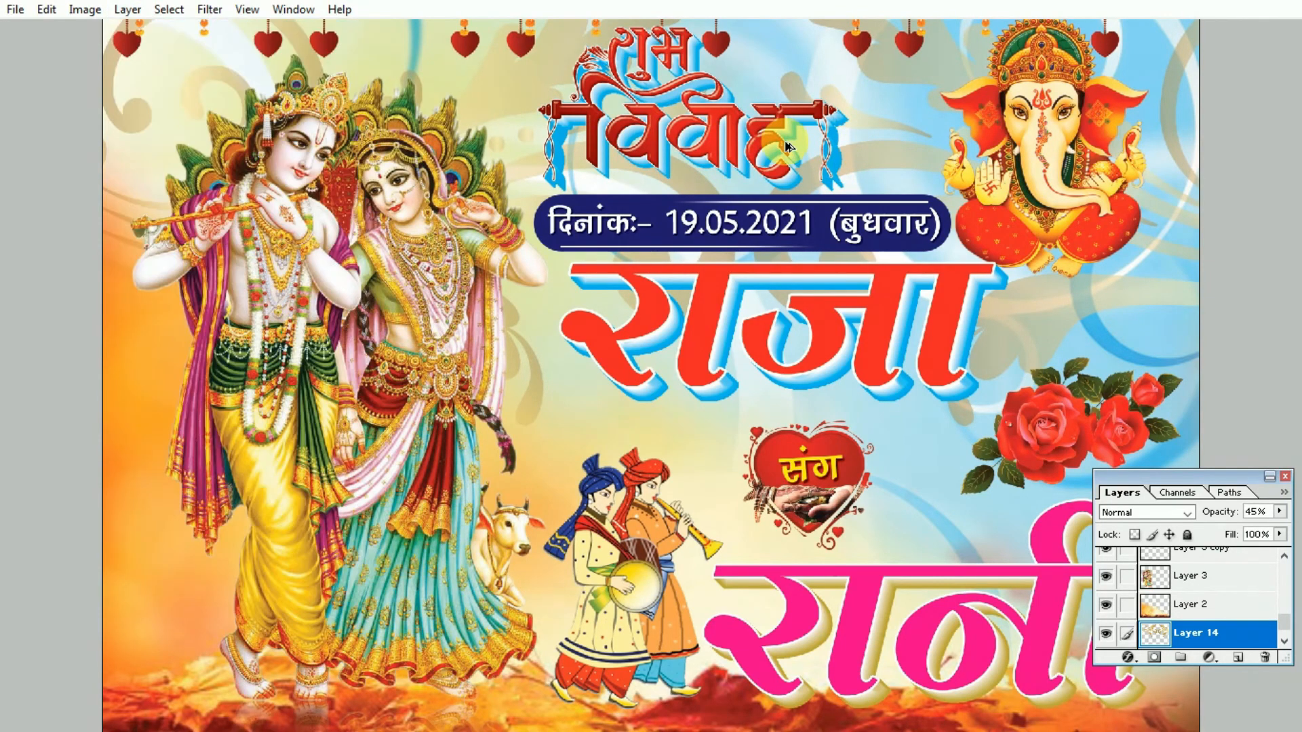
key("alt+l")
key("y")
key("b")
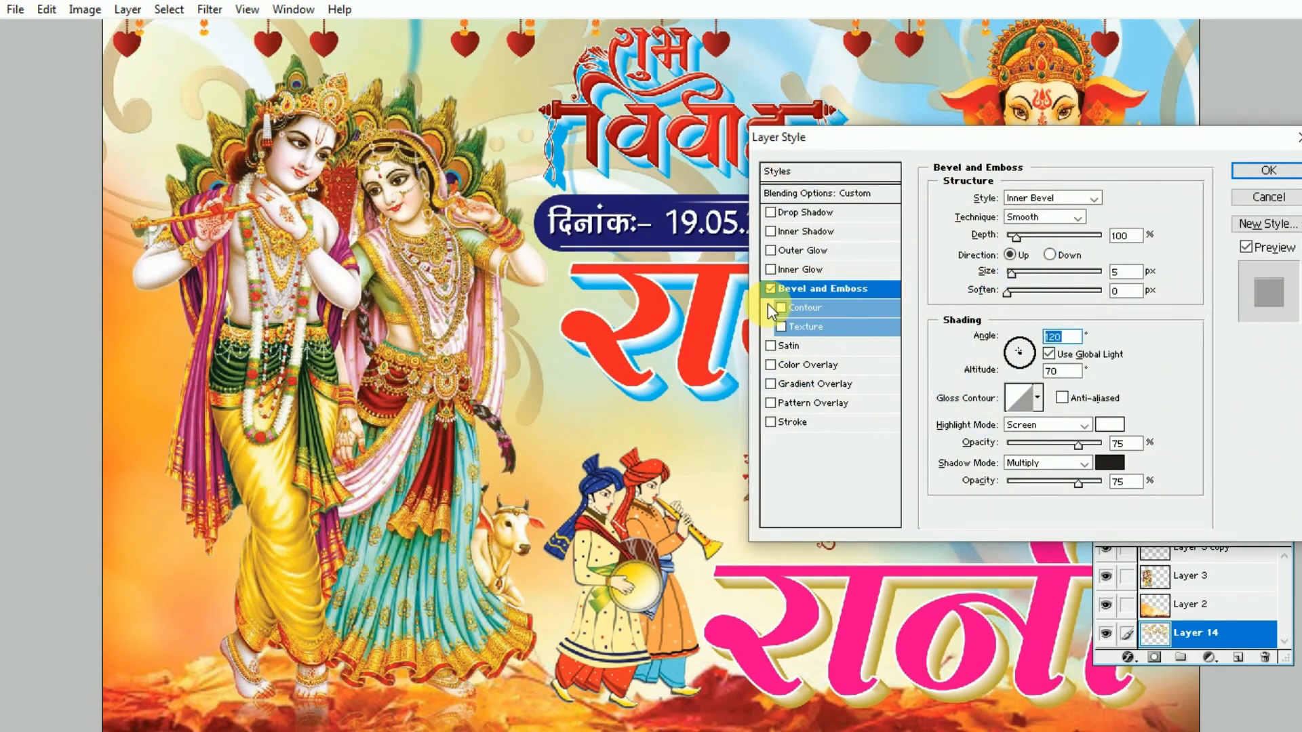
left_click(773, 303)
left_click(772, 288)
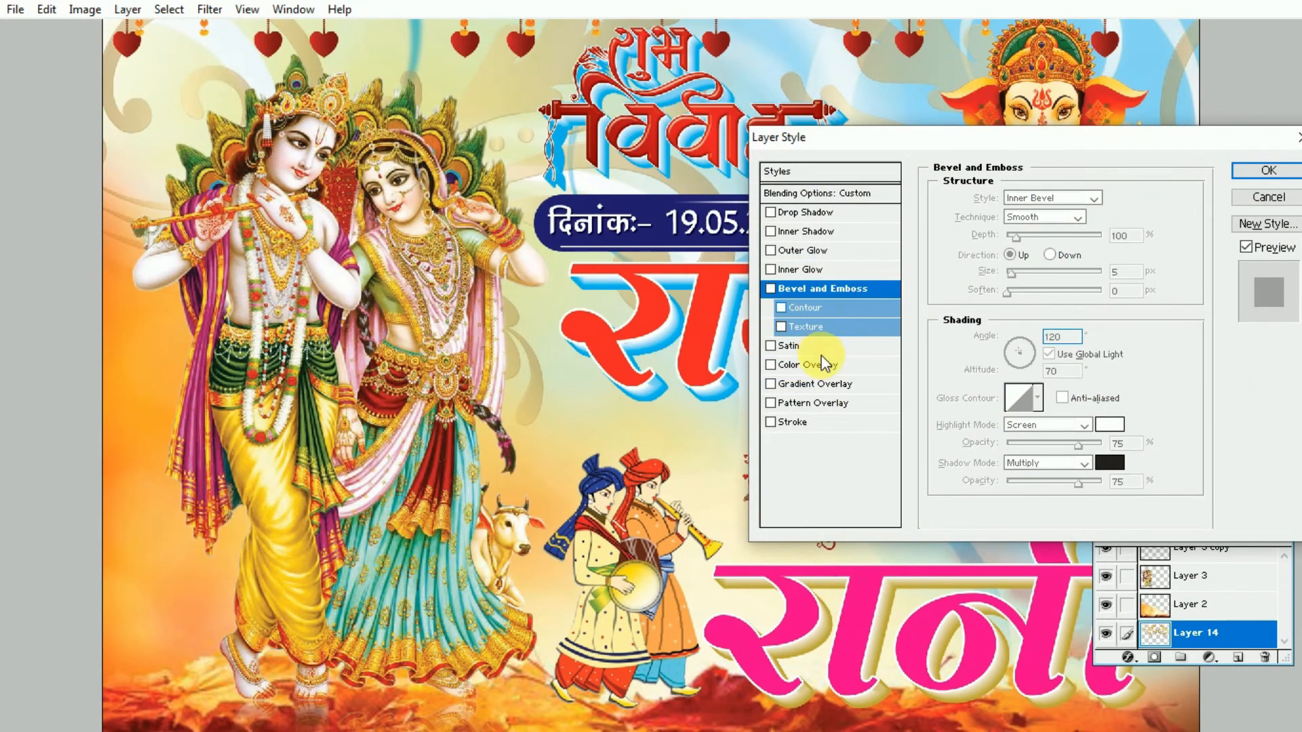
left_click(810, 366)
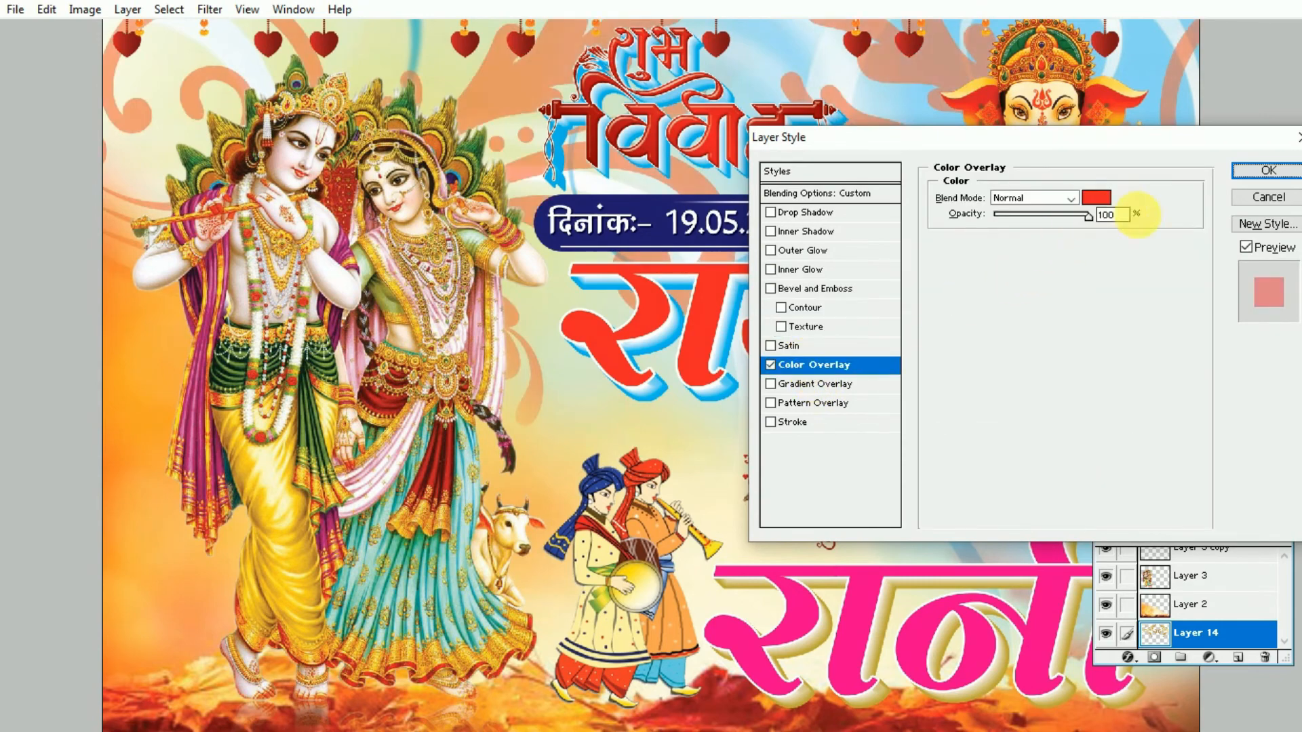
Set the ornament's overlay color to C 100, M 0, Y 0, K 0 and apply the layer style
left_click(1106, 197)
type("100")
key("Tab")
type("0")
key("Tab")
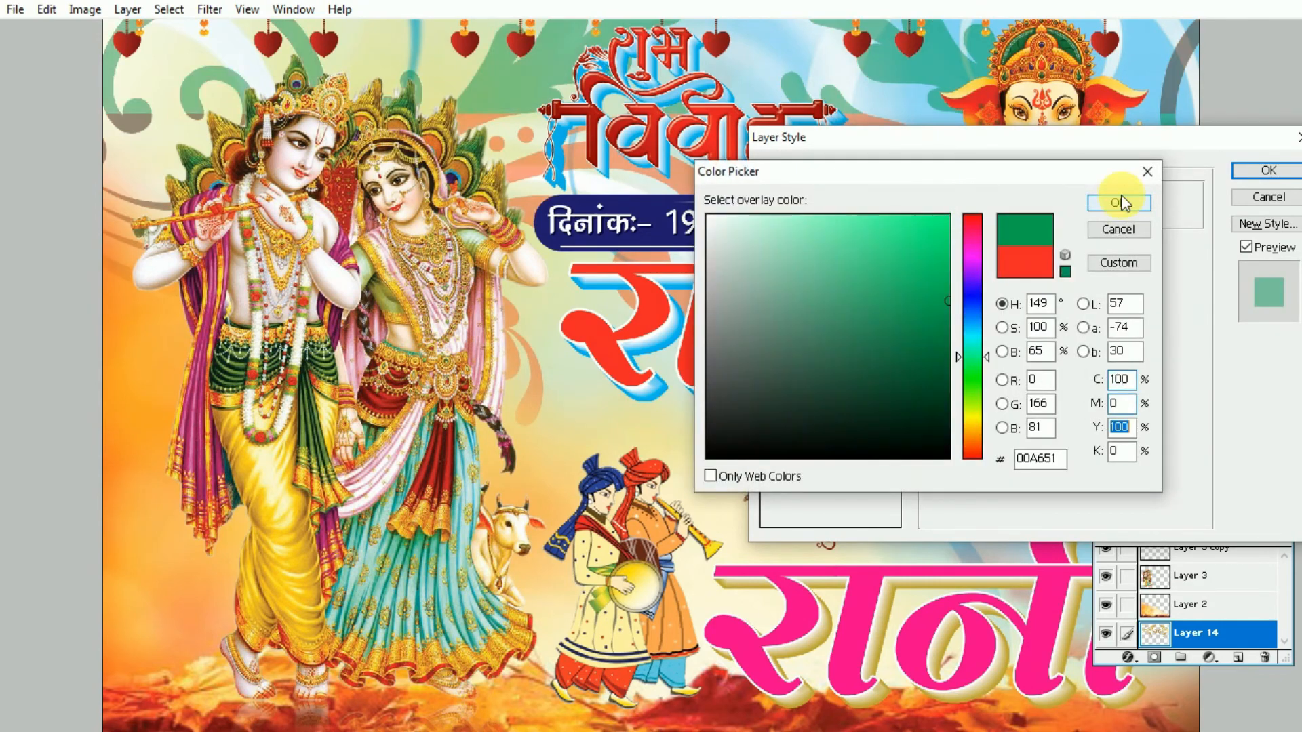
type("0")
key("Tab")
left_click(1121, 201)
key("Return")
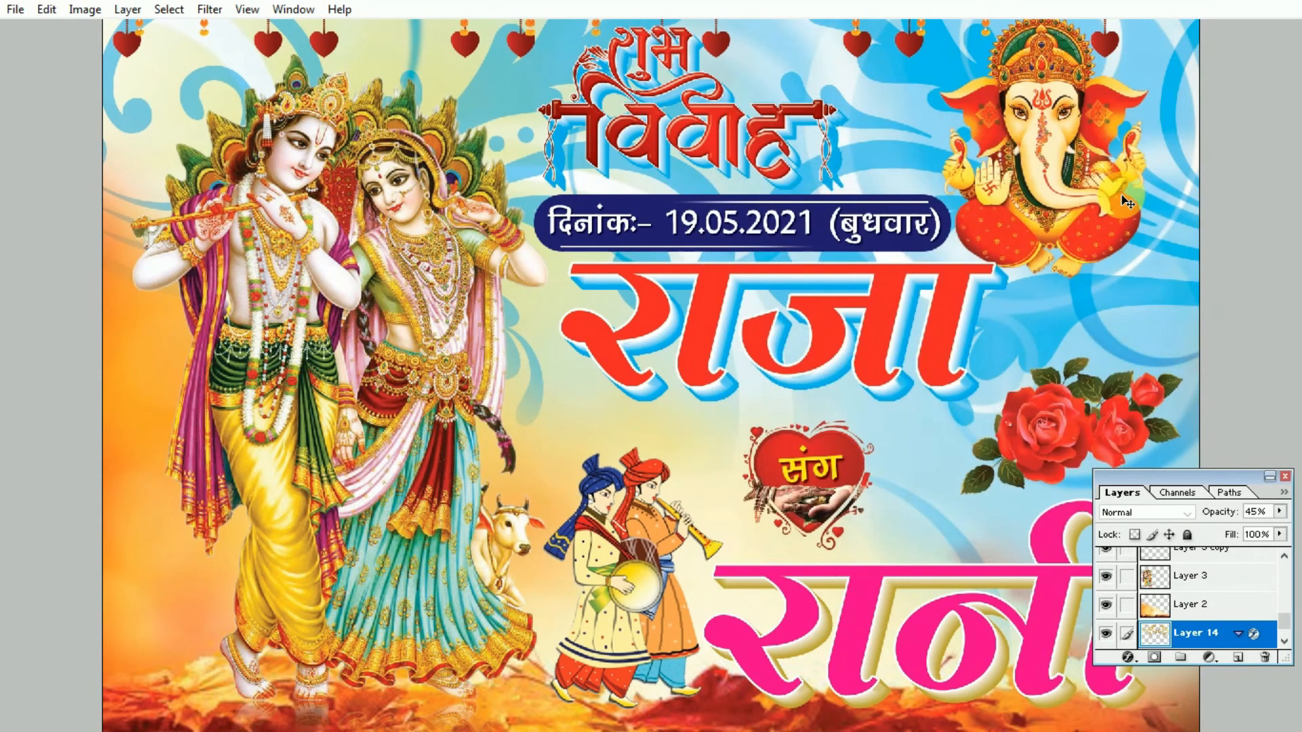
Set the recolored ornament layer's opacity to 44%
key("6")
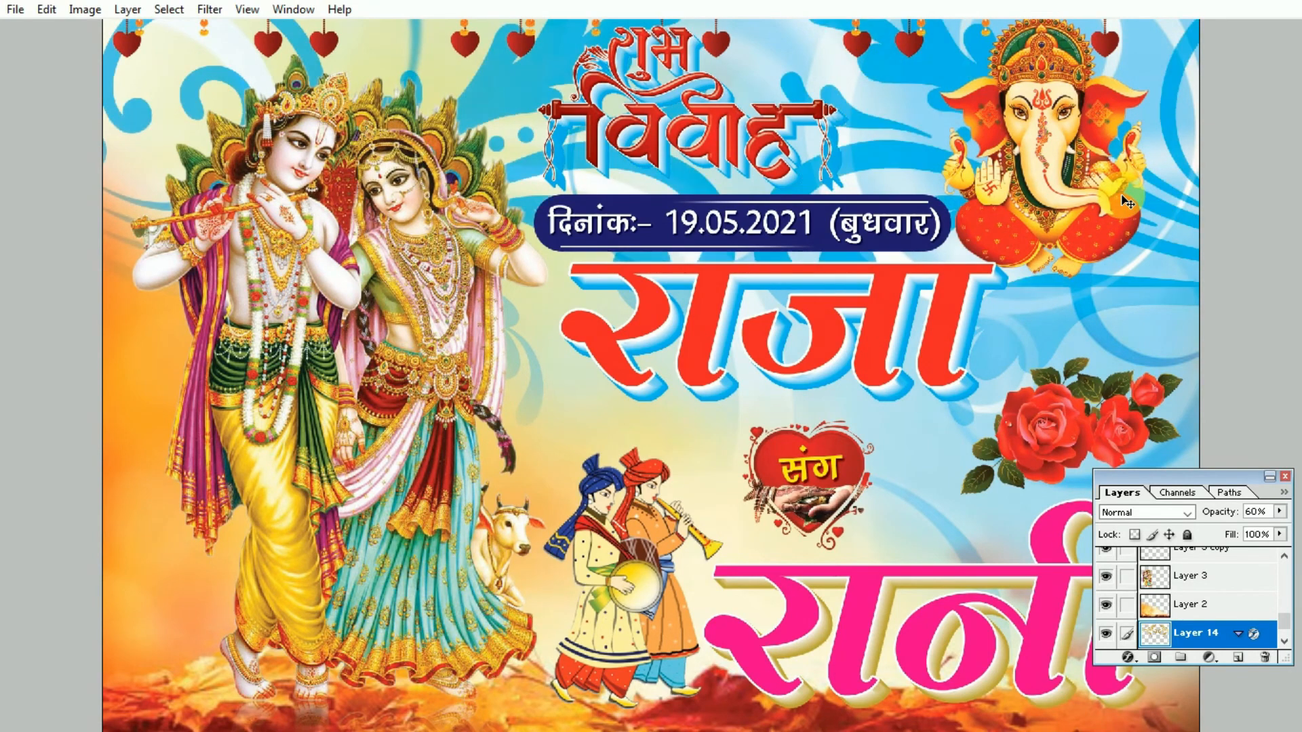
key("4")
key("4")
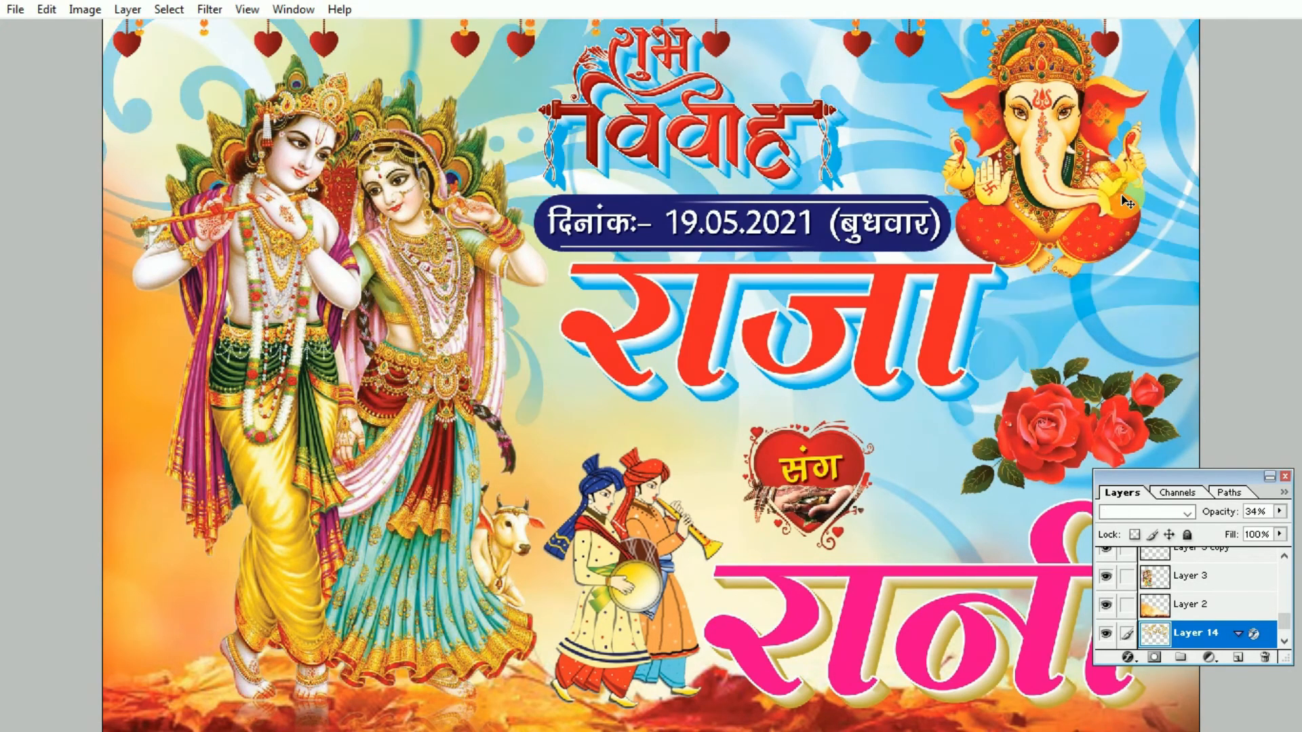
Leave the full-screen view and close the source images of the golden ornament, flower garland and red heart
key("f")
key("f")
left_click(257, 253)
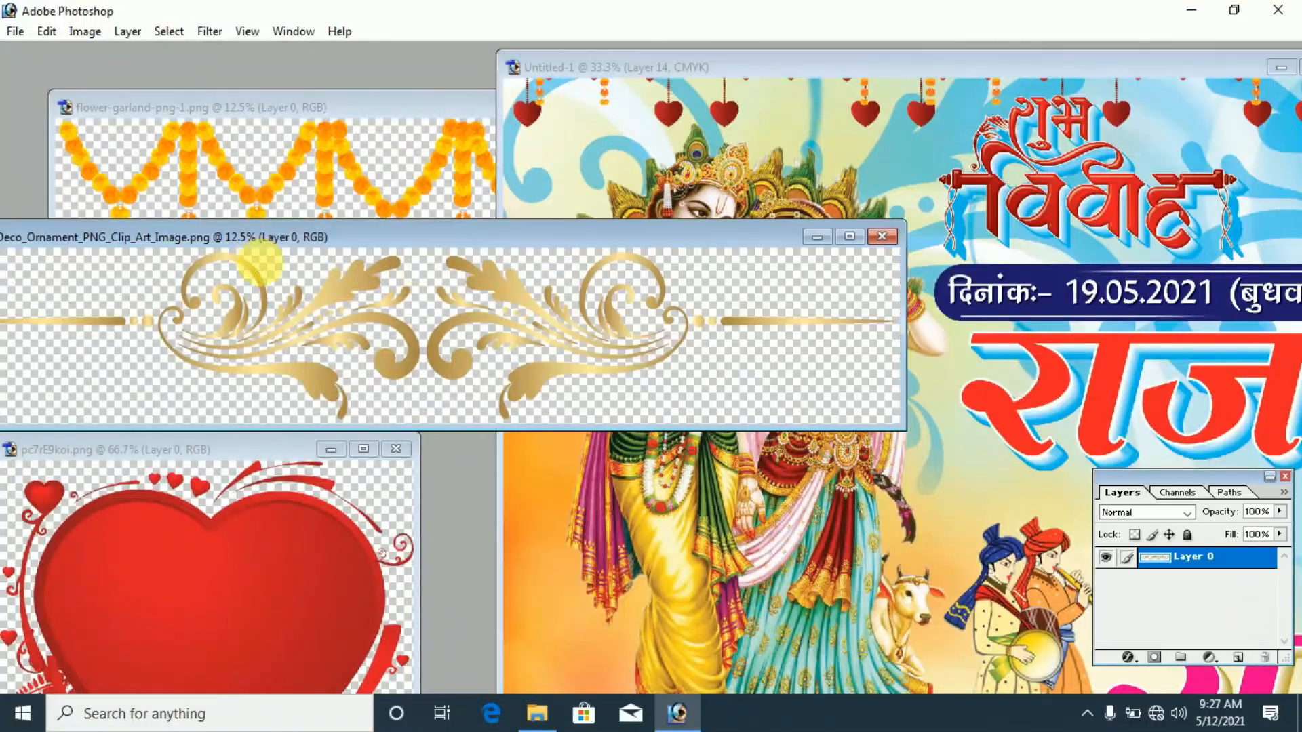
key("alt+f")
key("c")
left_click(359, 268)
key("alt+f")
key("c")
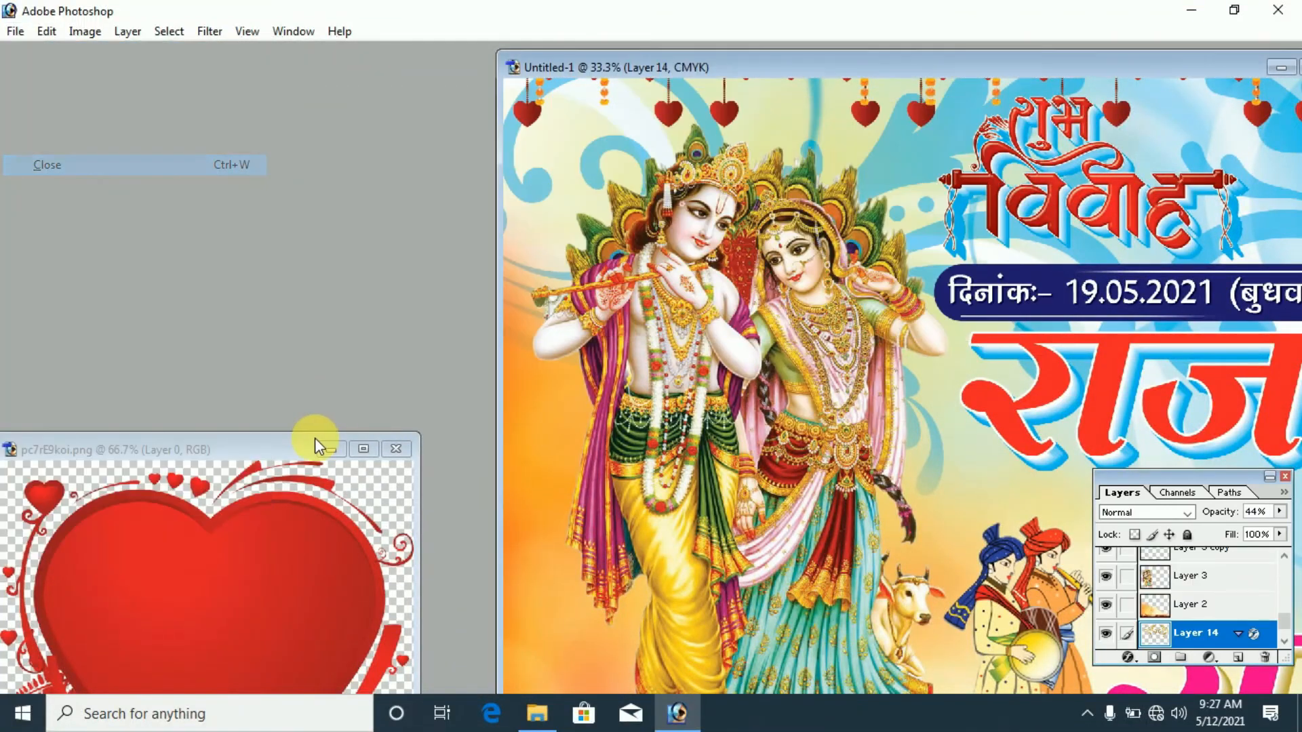
left_click(337, 465)
key("alt+f")
key("c")
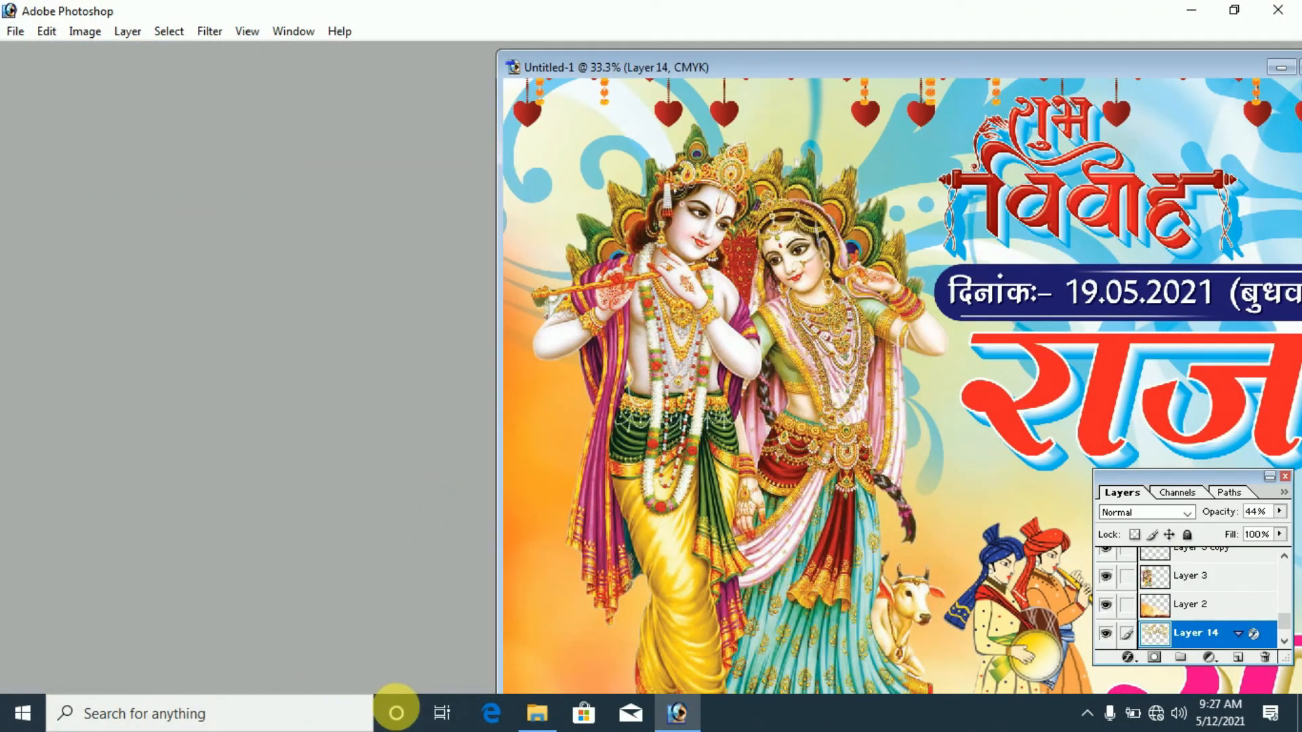
Switch to File Explorer, open New folder inside the all folder, and find and preview the two-heart-with-white-flower image
key("alt+bracketright")
left_click(530, 704)
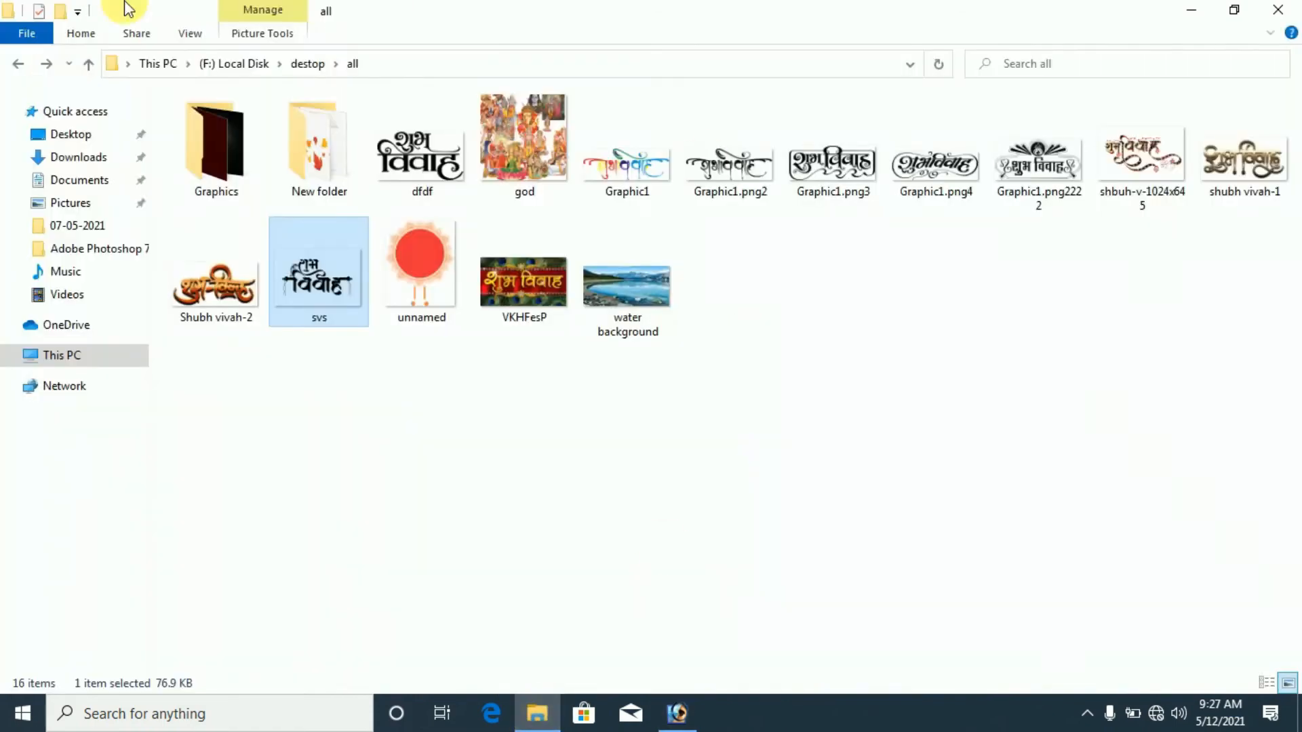
double_click(349, 175)
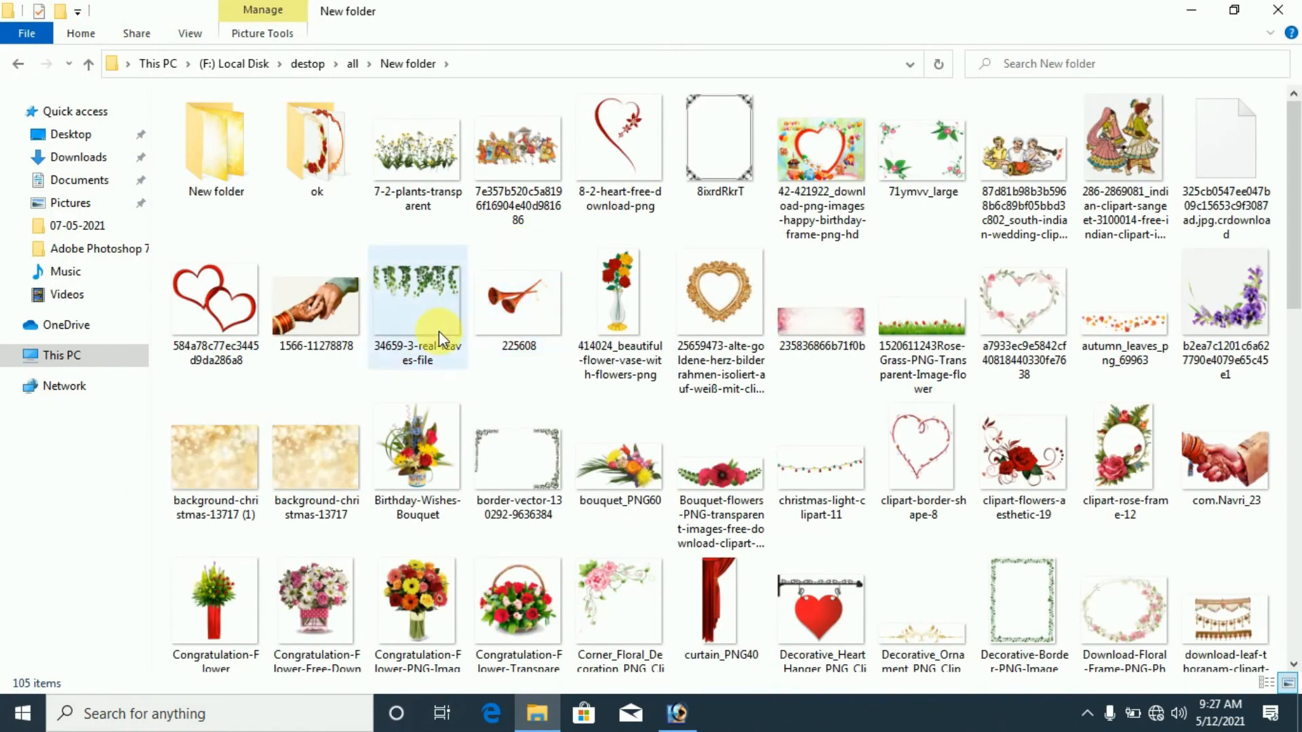
left_click(418, 453)
scroll(635, 450, "down", 5)
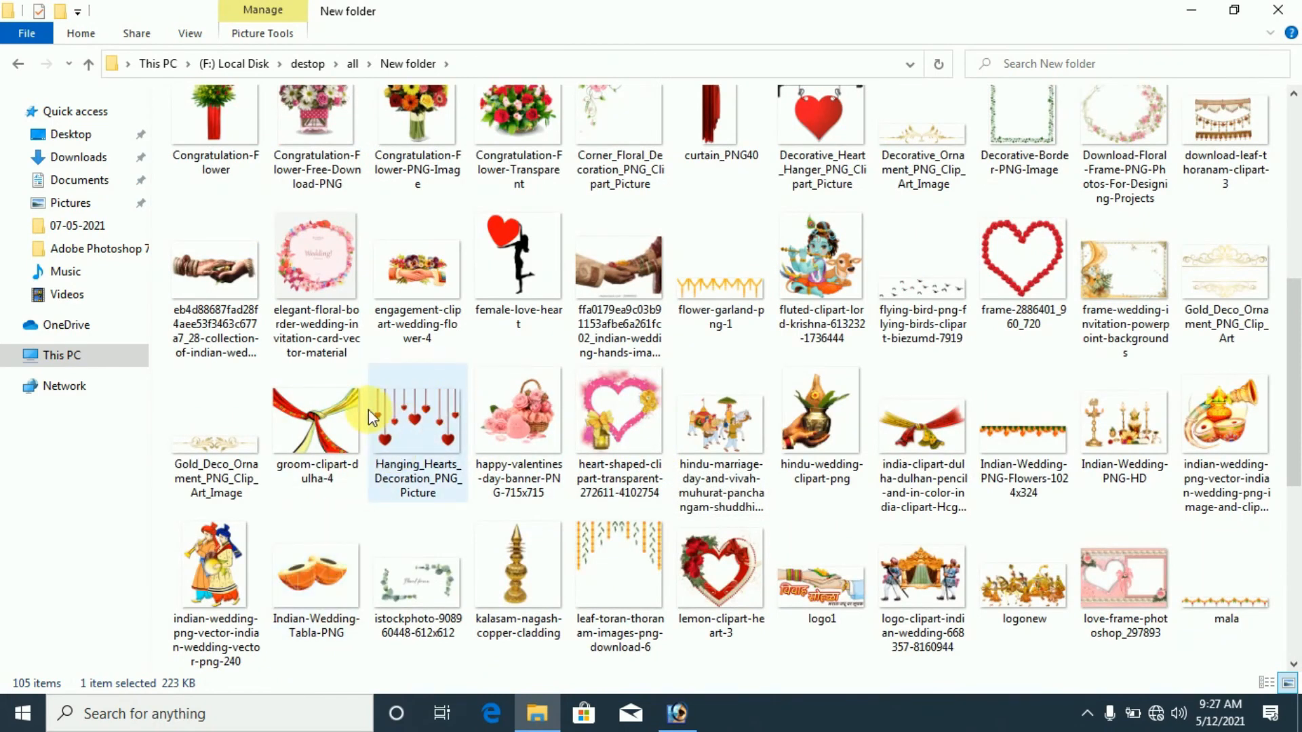
scroll(367, 400, "down", 3)
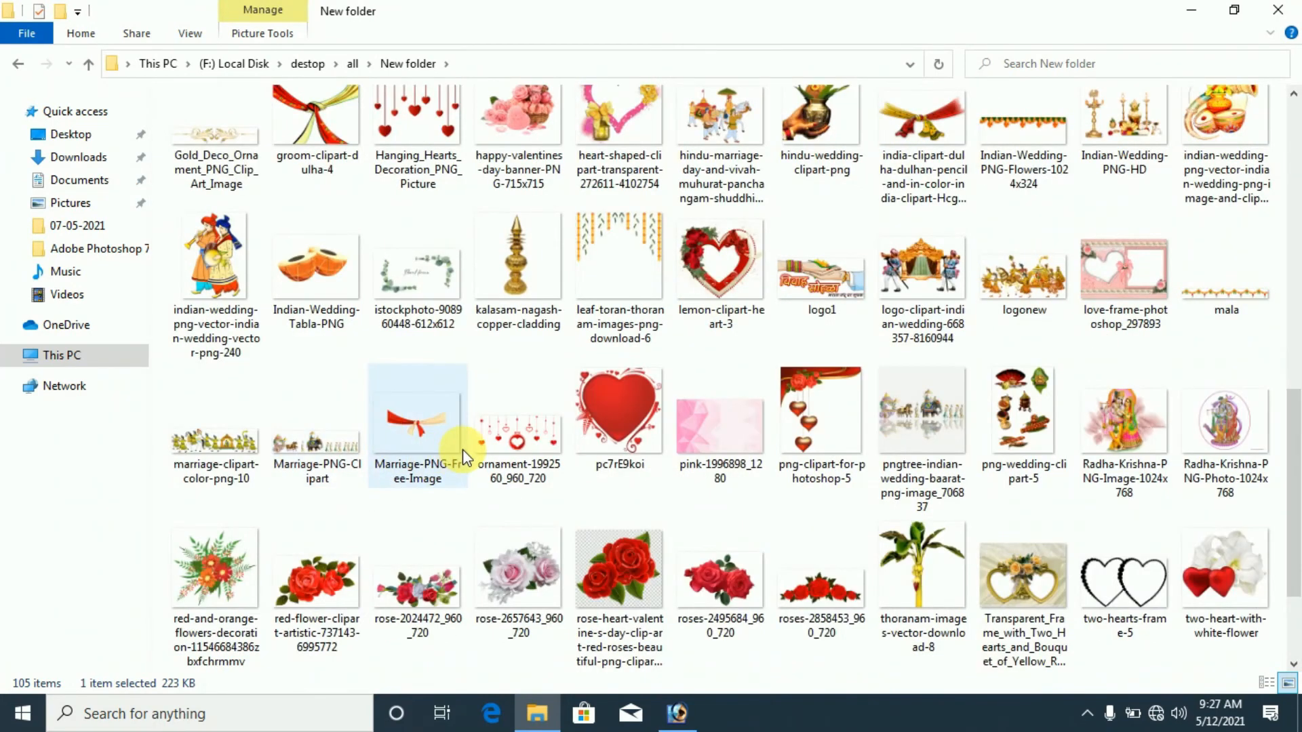
scroll(458, 453, "down", 2)
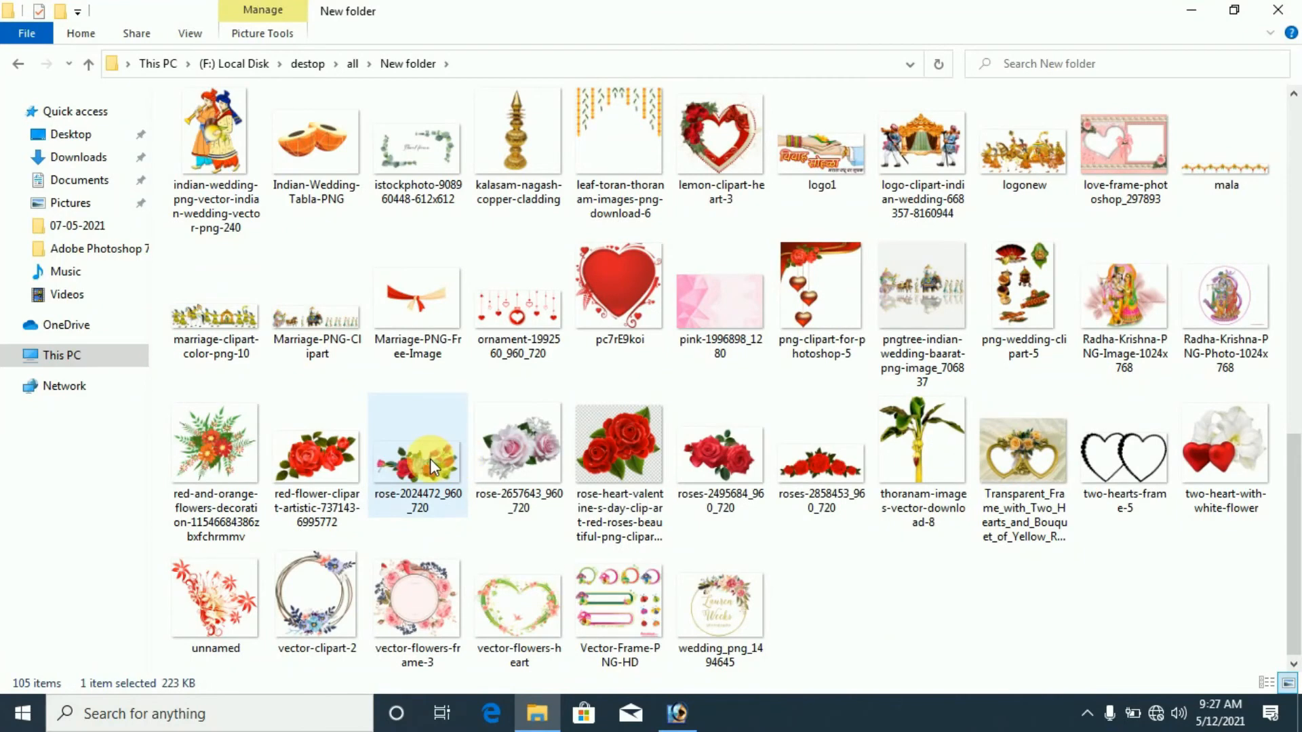
left_click(1218, 462)
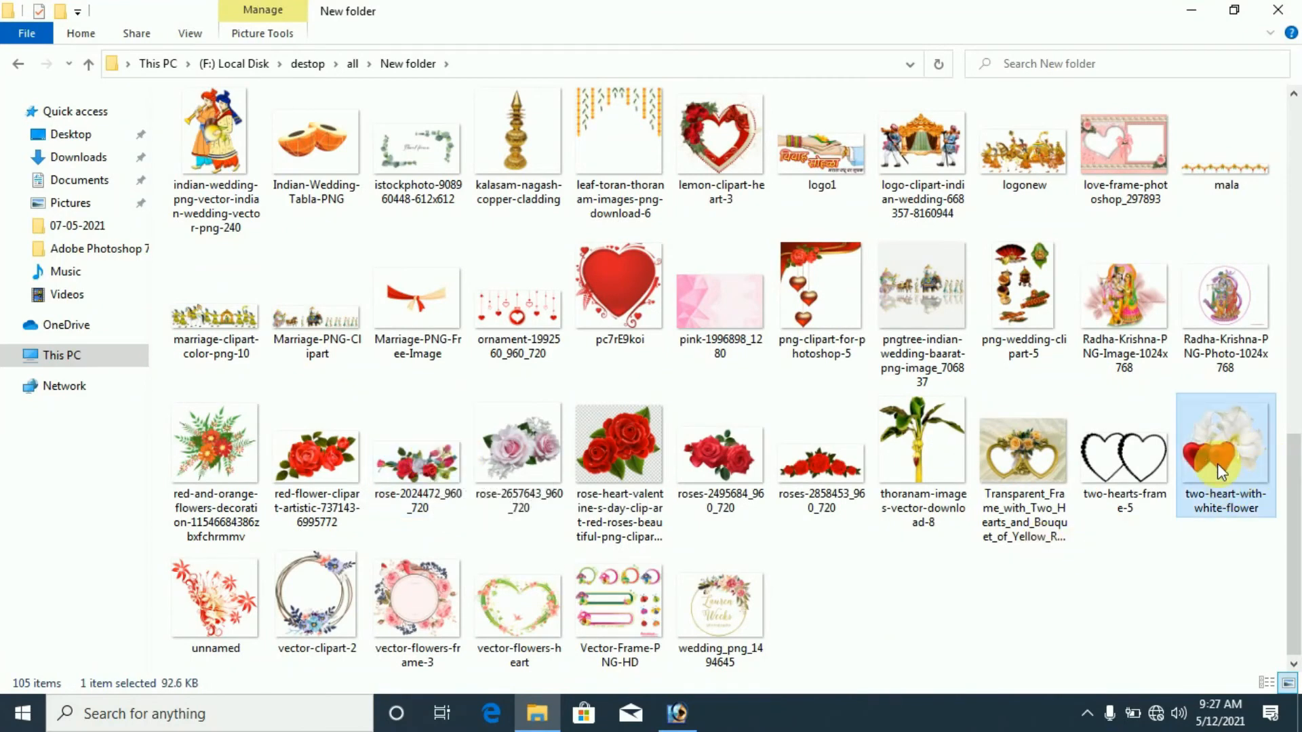
double_click(1218, 464)
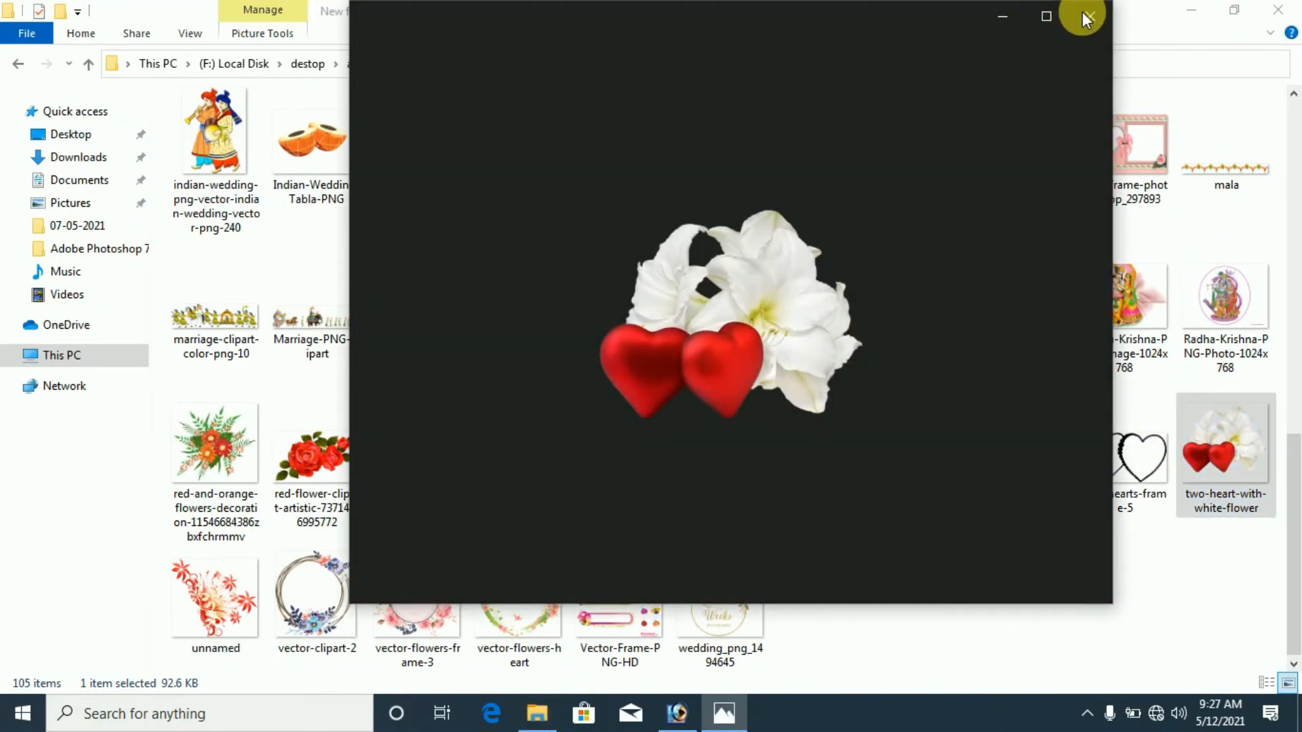
left_click(1084, 15)
Bring the two-heart-with-white-flower image into the wedding design and place it over the red roses
left_click_drag(1227, 474, 767, 471)
left_click_drag(212, 293, 1078, 337)
key("f")
left_click_drag(661, 314, 1186, 319)
key("Return")
left_click_drag(1117, 404, 1106, 422)
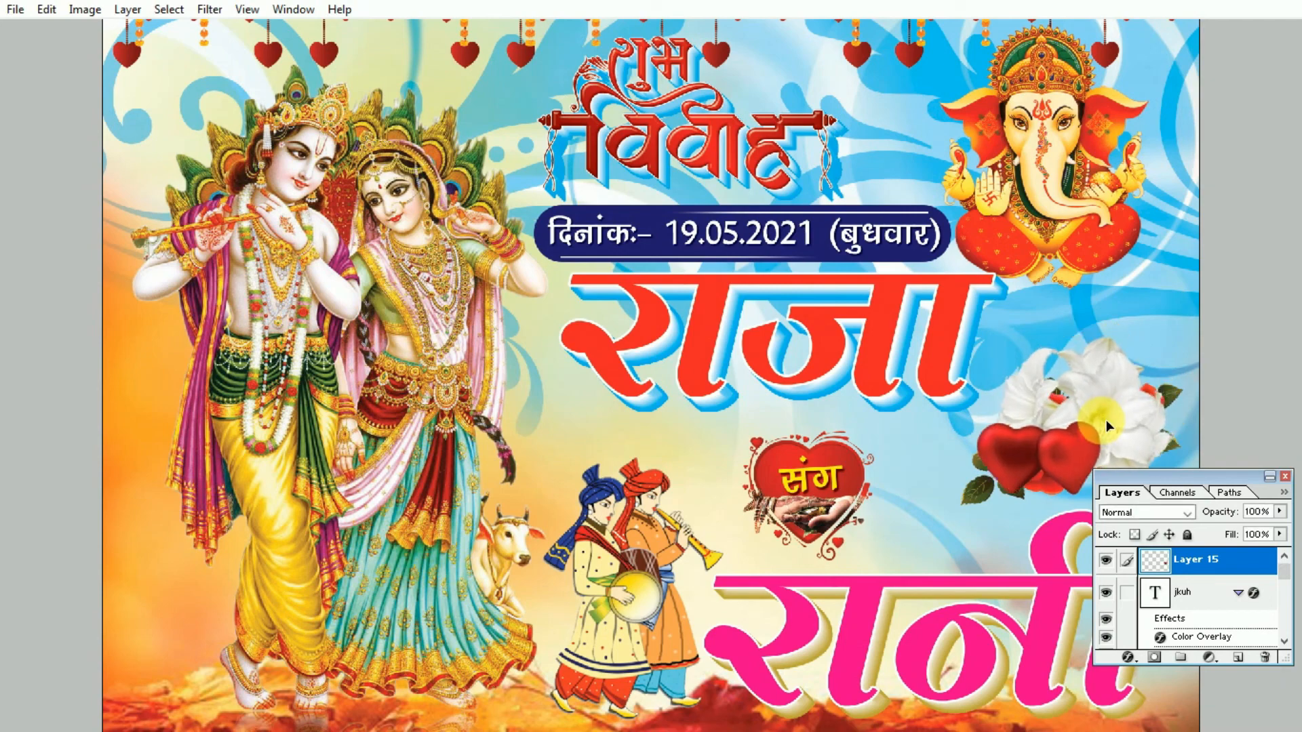
Hide the panels and fine-tune the position of the white flower with two hearts over the roses
key("Tab")
key("Tab")
key("Tab")
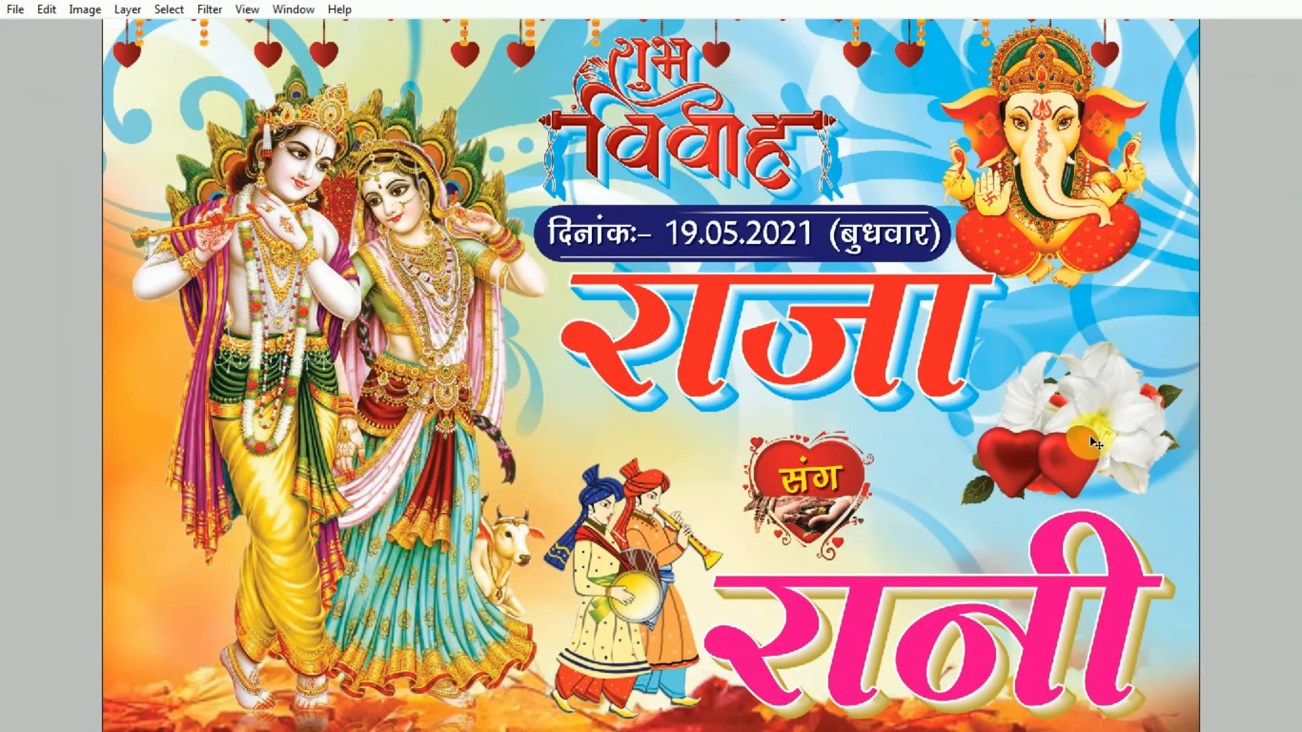
key("Down")
key("Down")
key("Down")
key("Down")
key("Down")
key("Down")
key("Down")
key("Down")
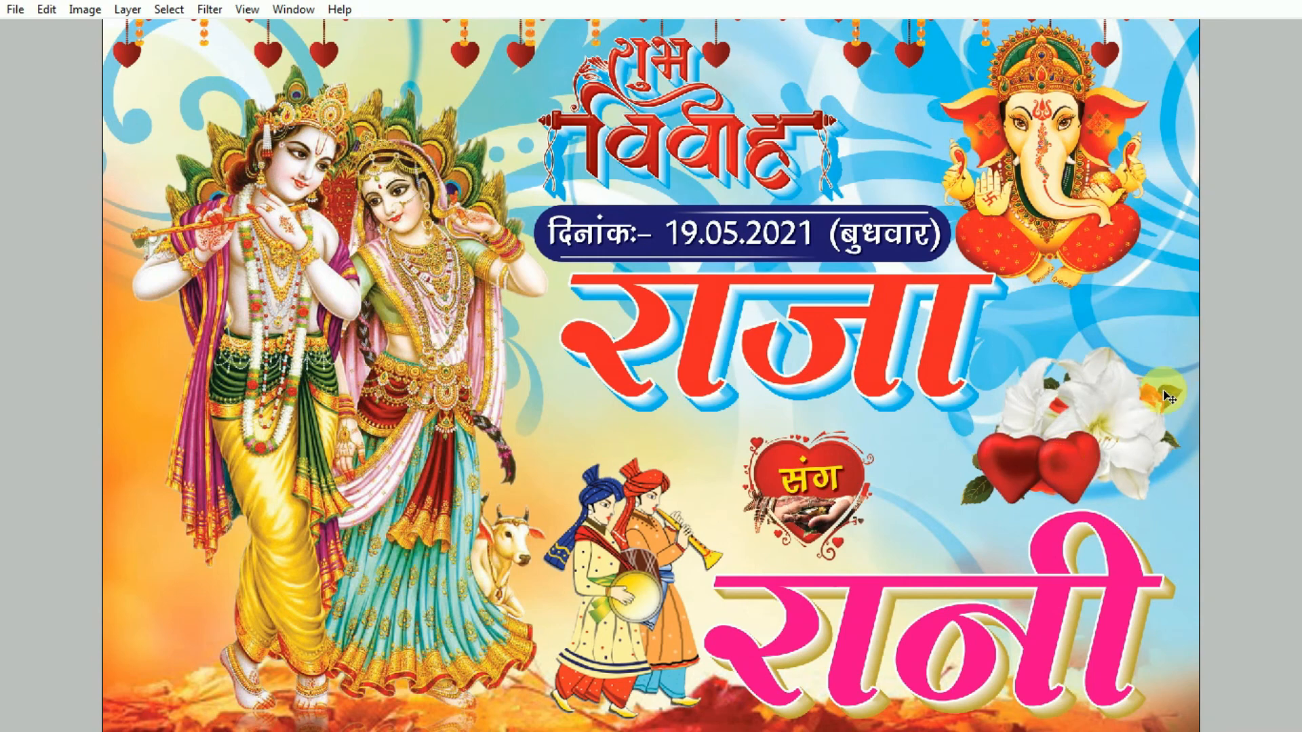
left_click_drag(1148, 393, 1145, 383)
Select the whole canvas and stroke it on a new layer with a black centered border of width 25
key("ctrl+minus")
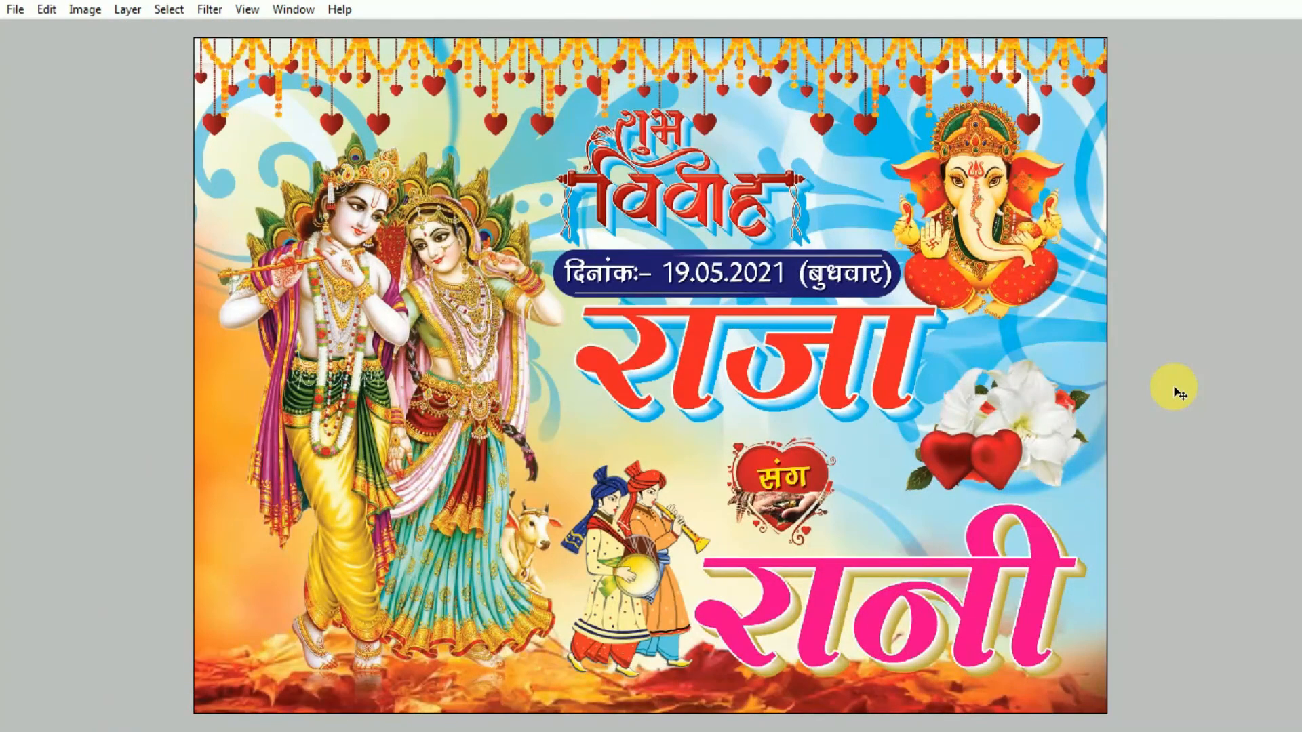
key("ctrl+minus")
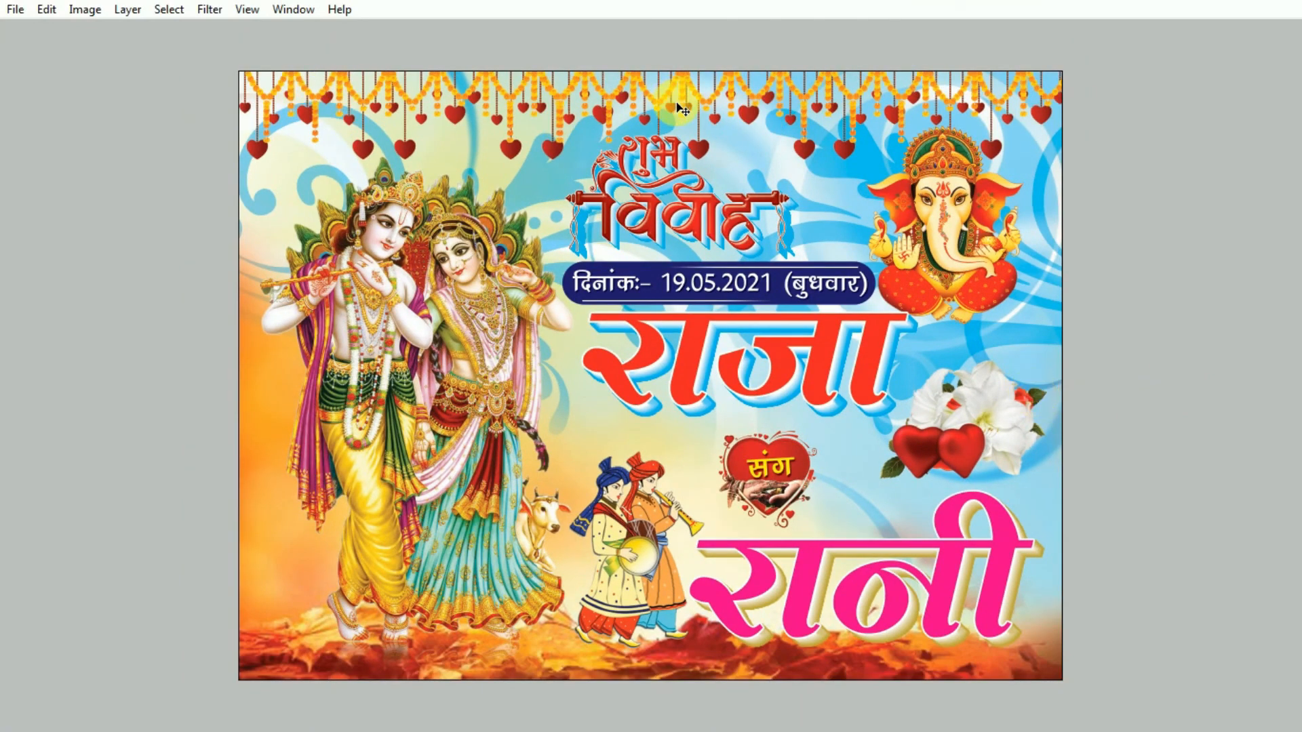
key("ctrl+a")
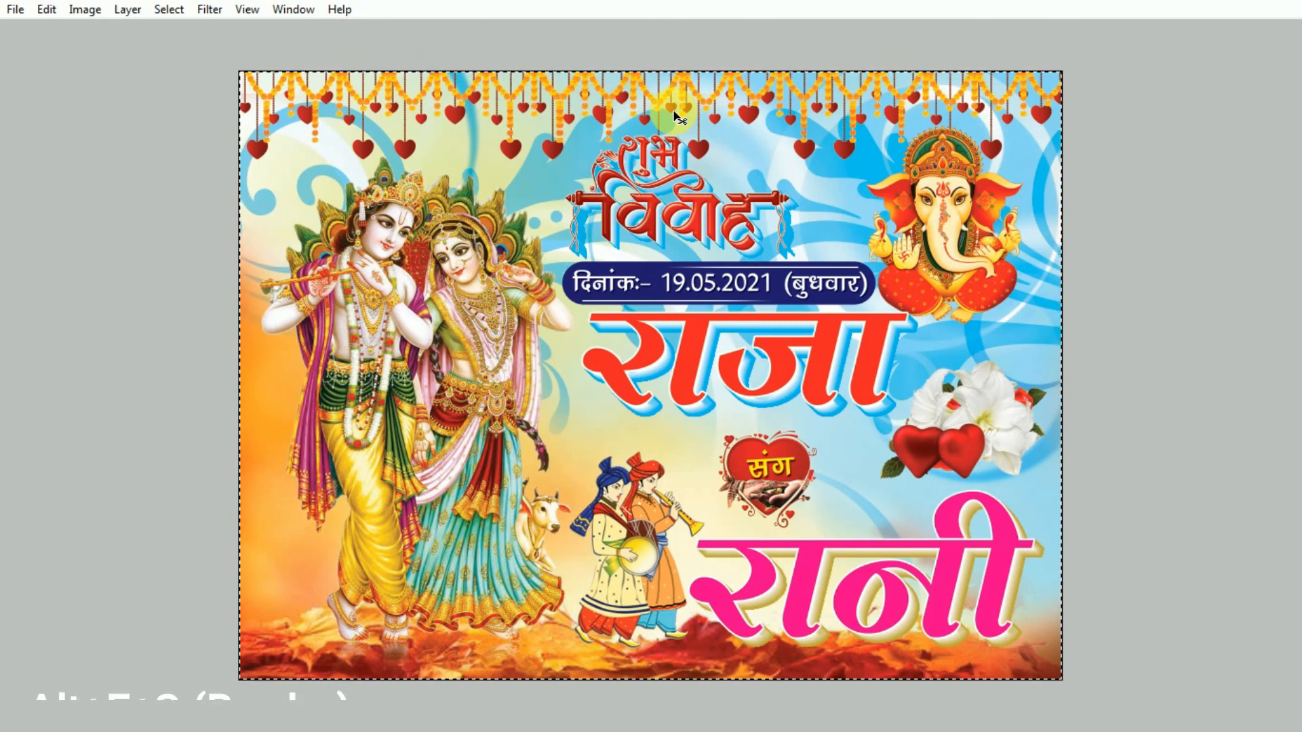
key("ctrl+shift+n")
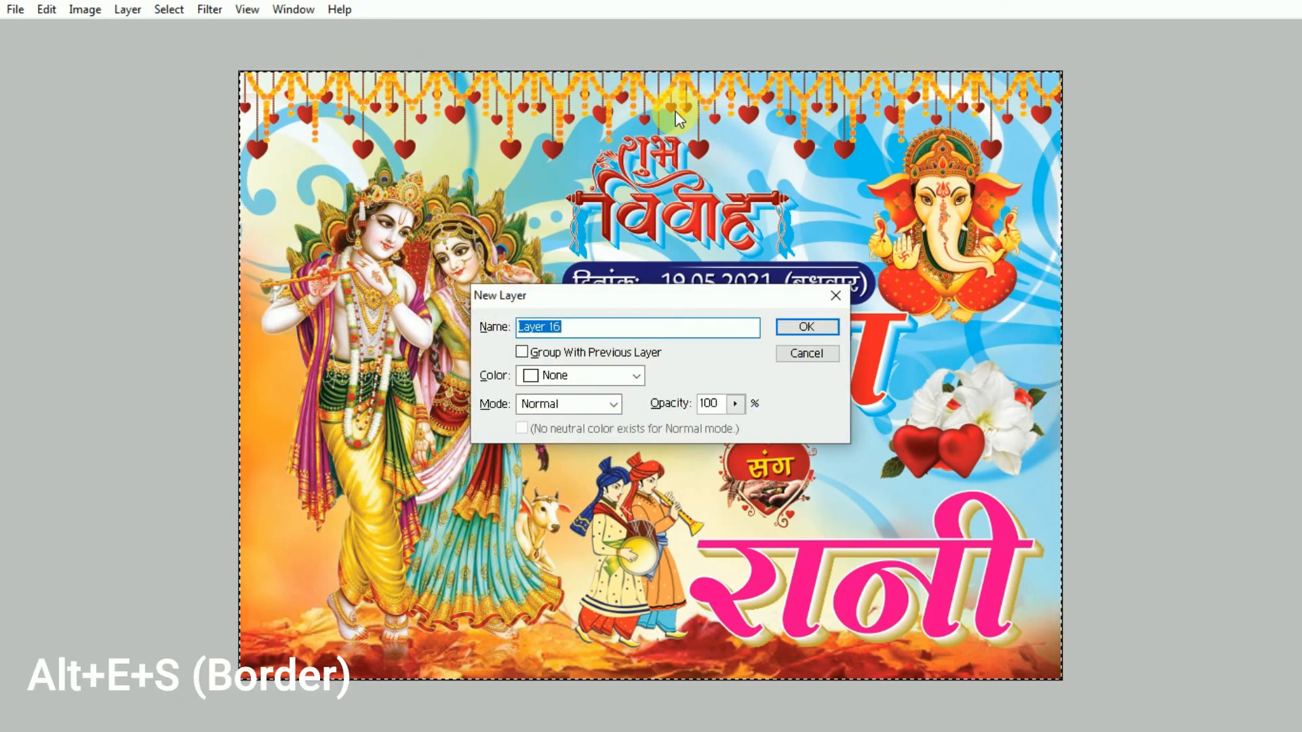
key("Return")
key("alt+e")
type("s")
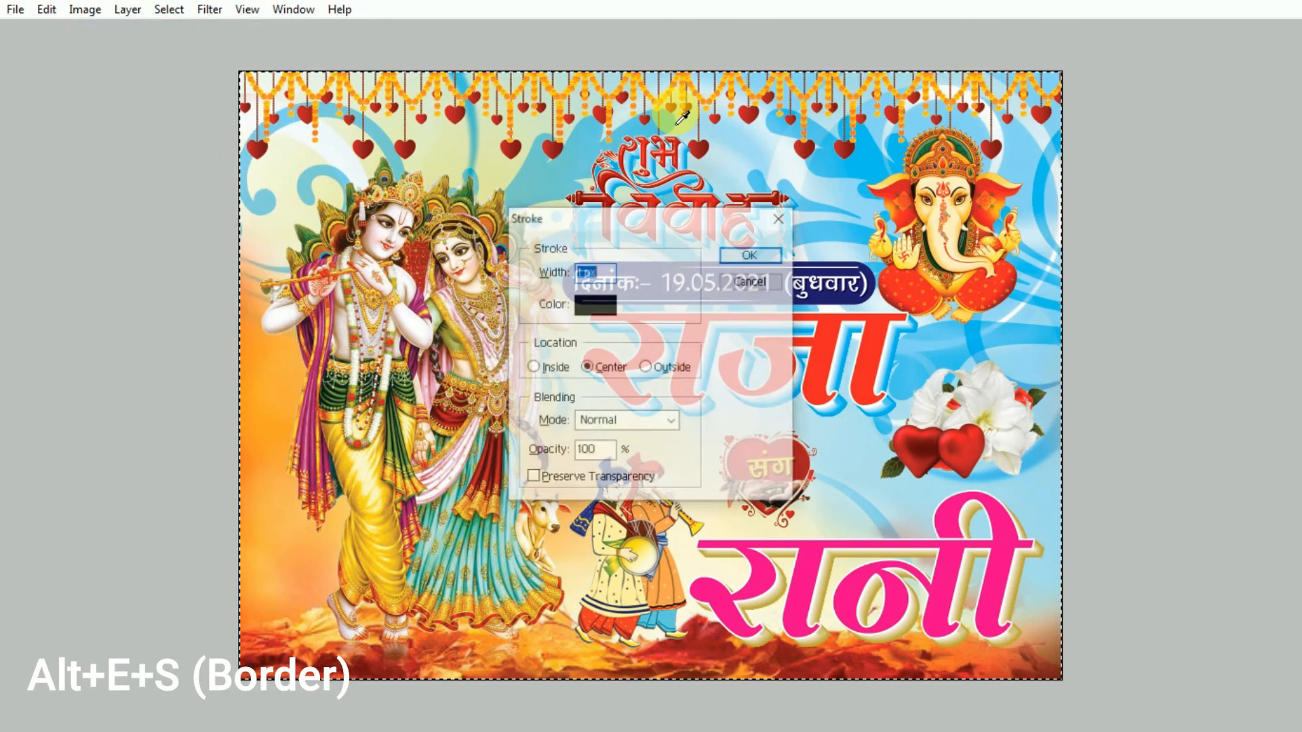
type("25")
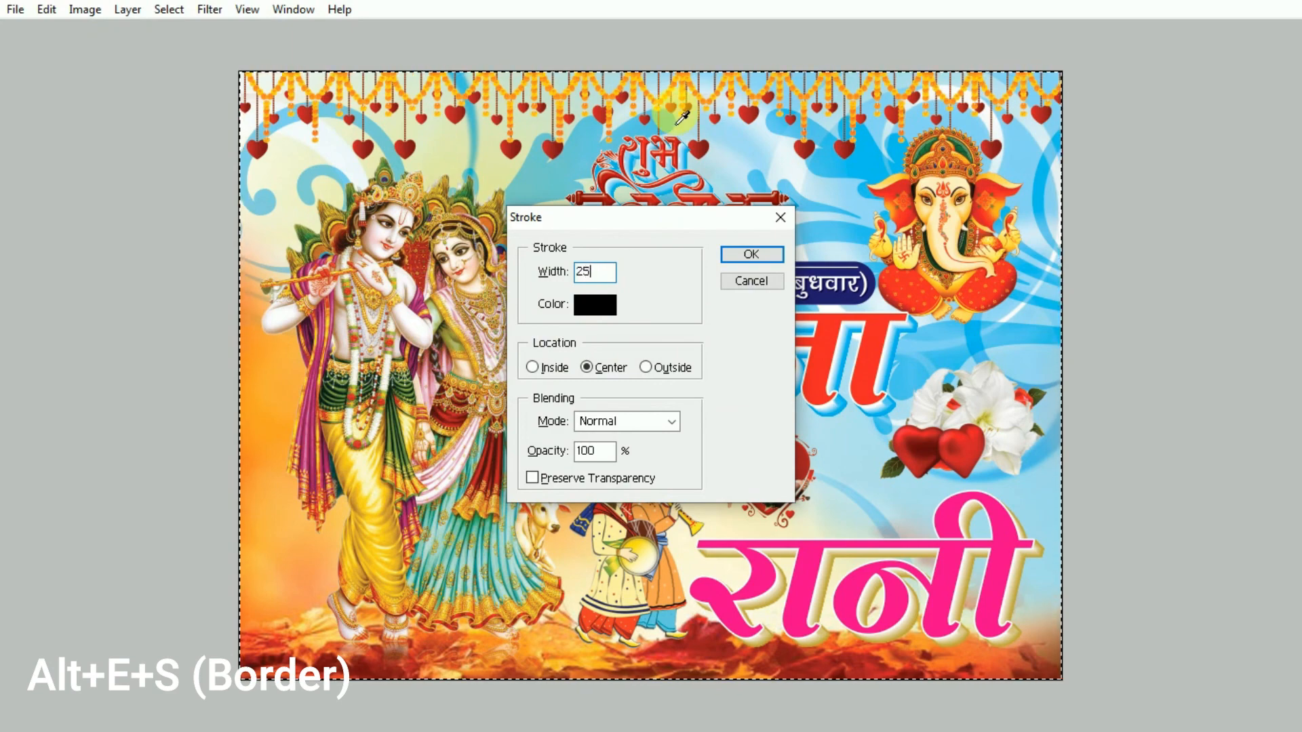
key("Return")
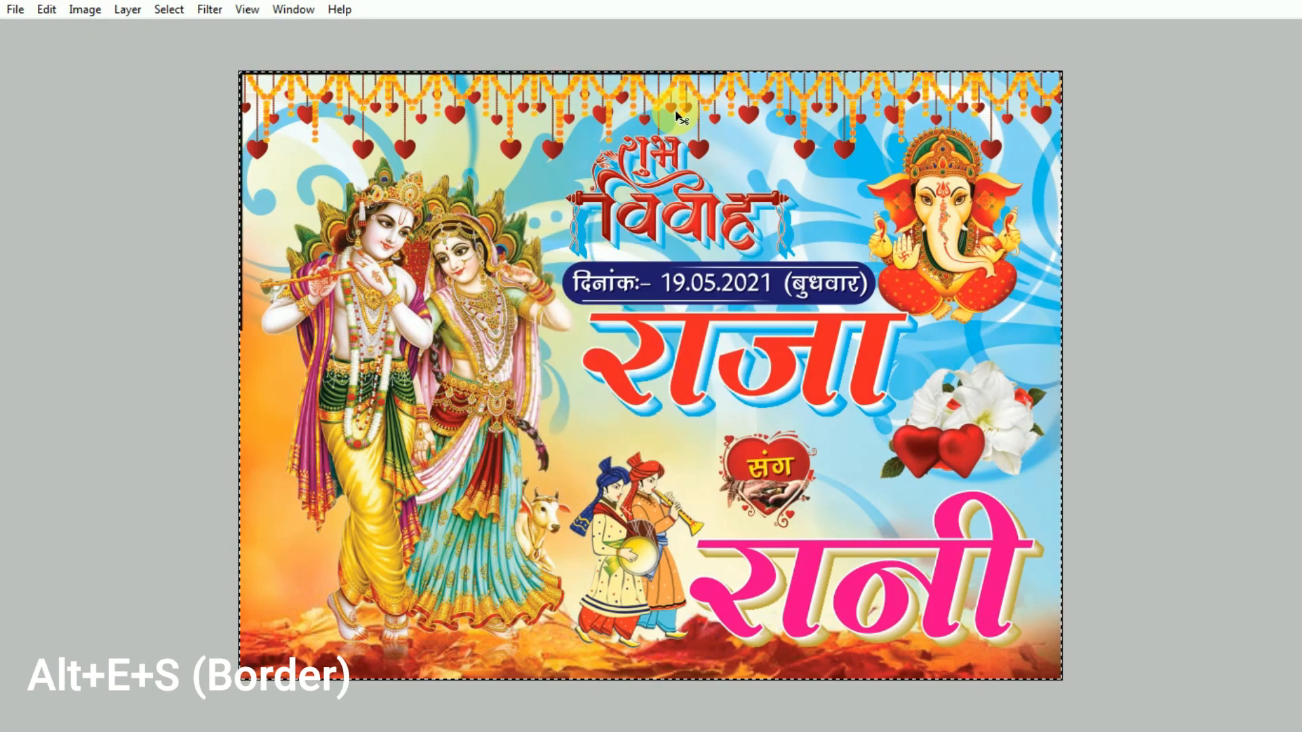
Give the border layer a Color Overlay in a dark red sampled from the autumn leaves along the design's lower edge
key("alt+l")
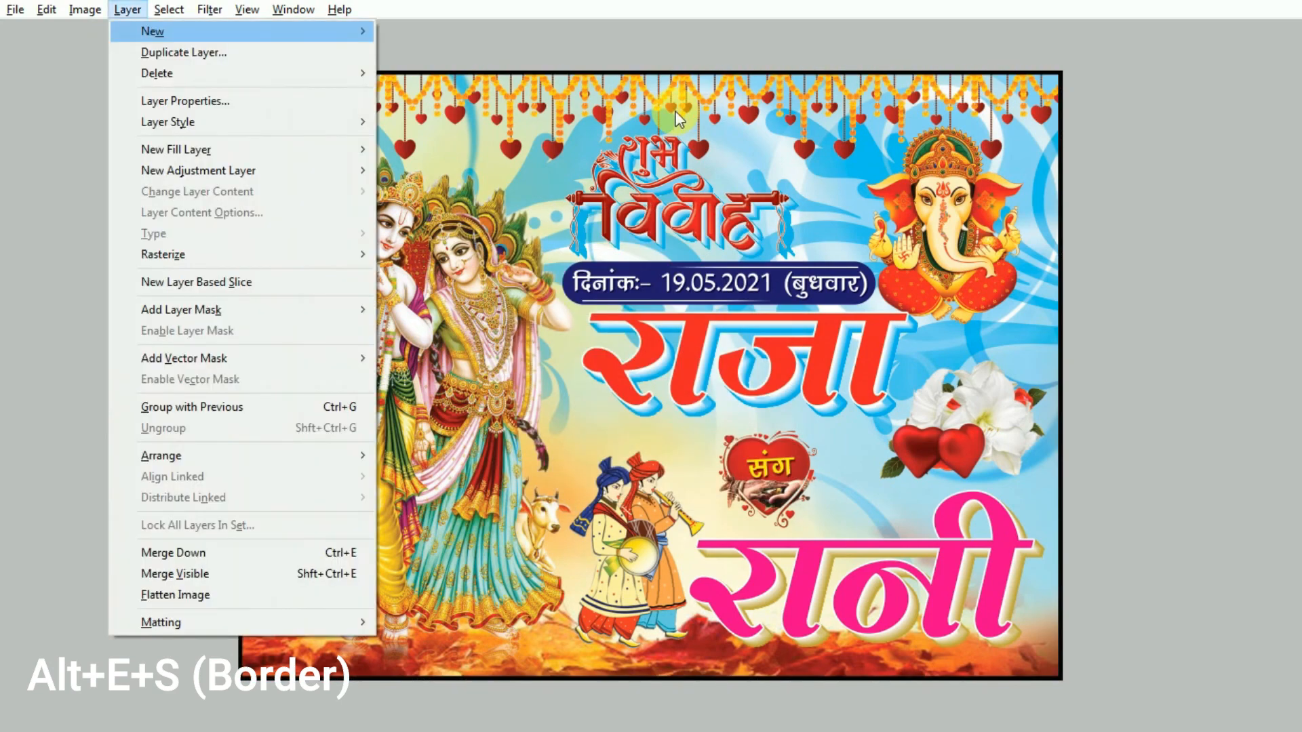
key("y")
key("n")
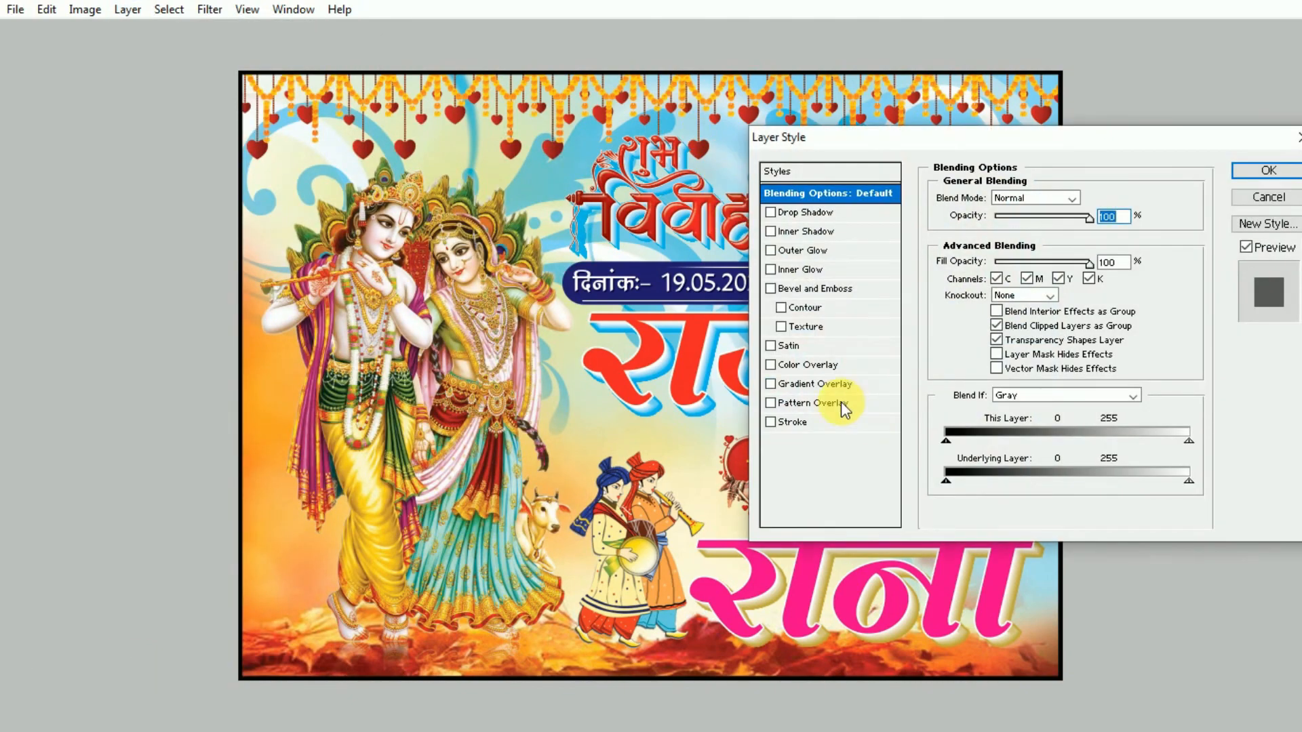
left_click(834, 366)
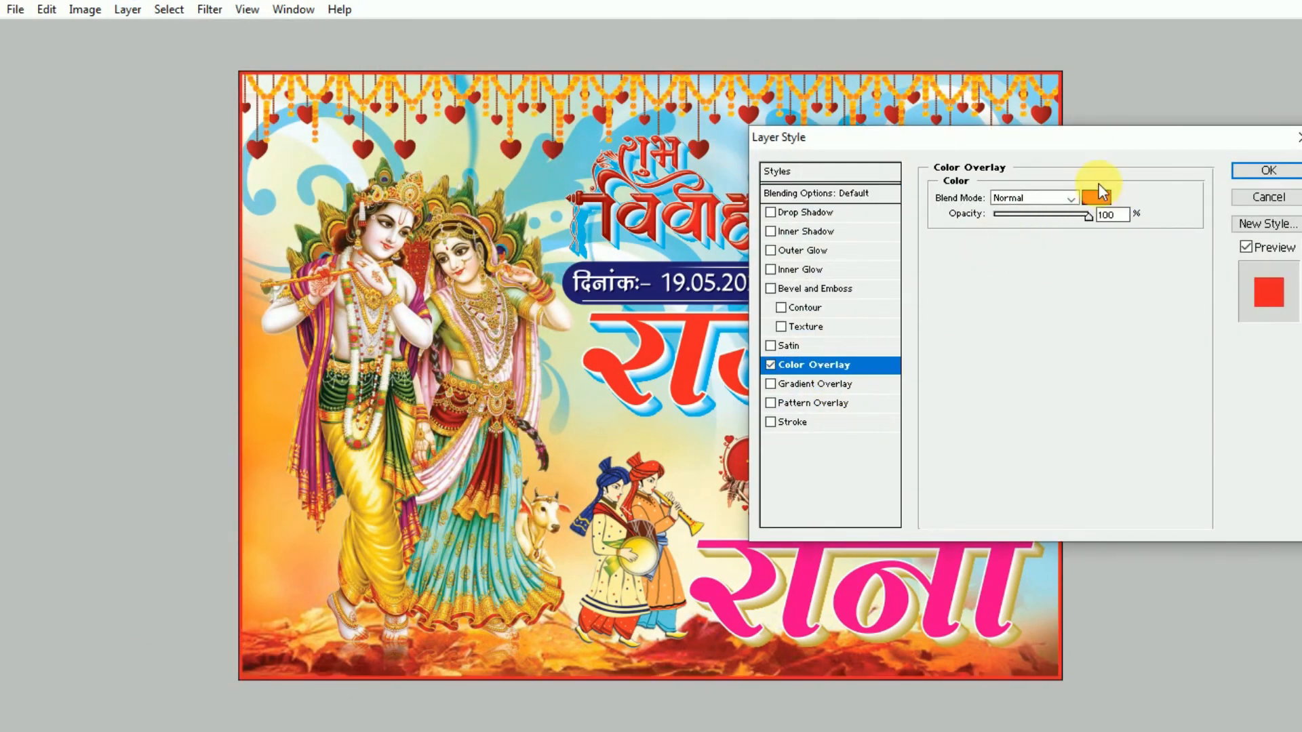
left_click(1096, 197)
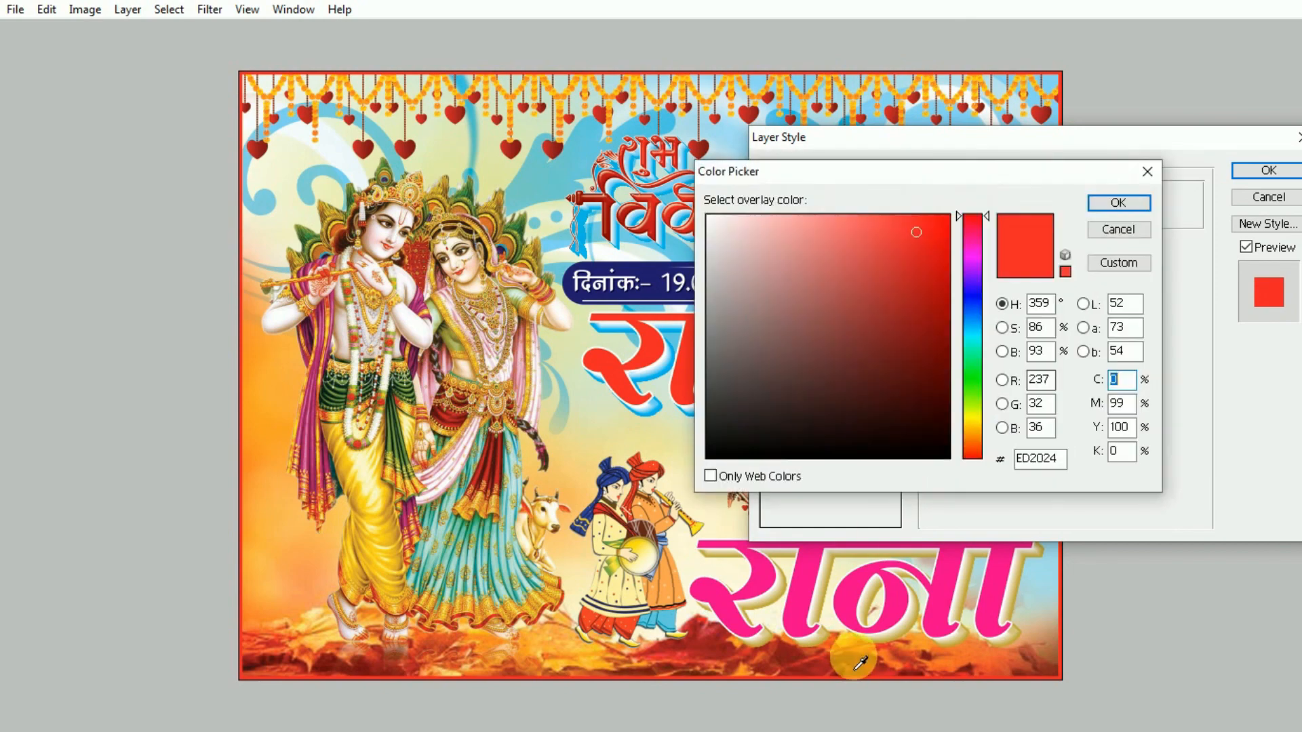
left_click(828, 671)
key("Return")
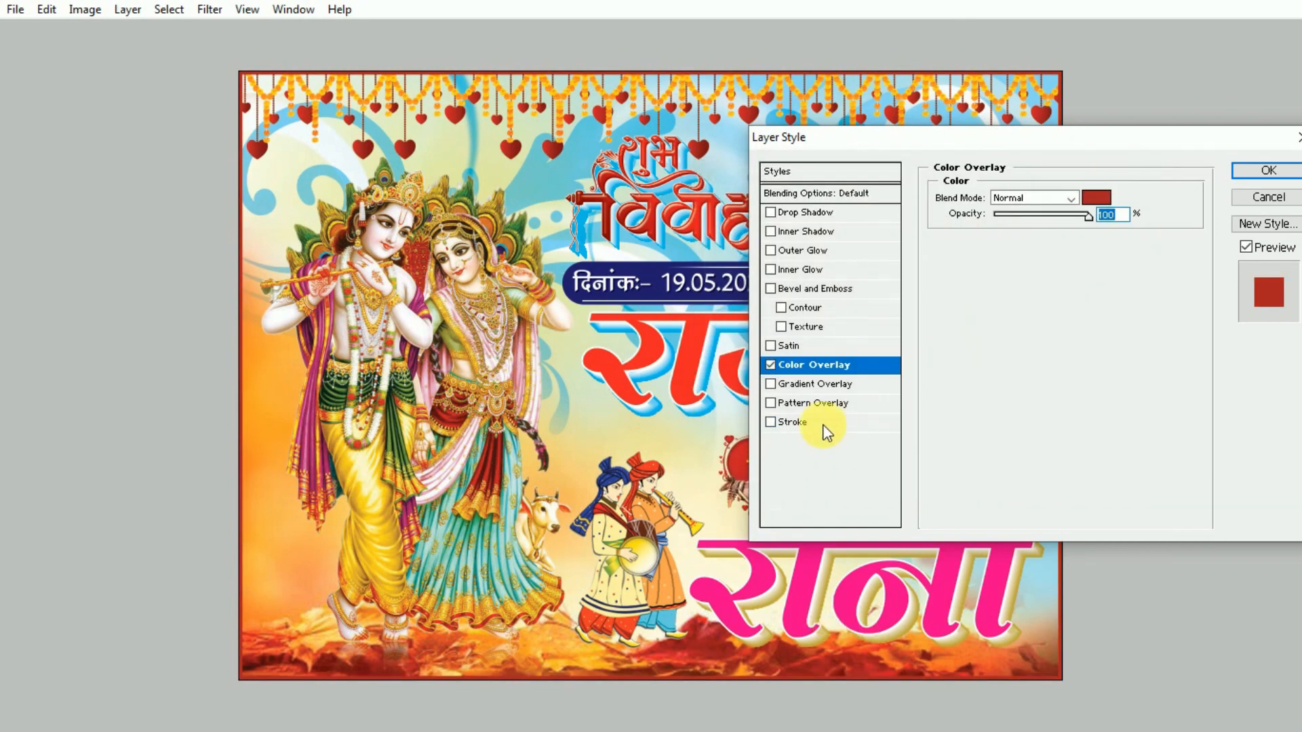